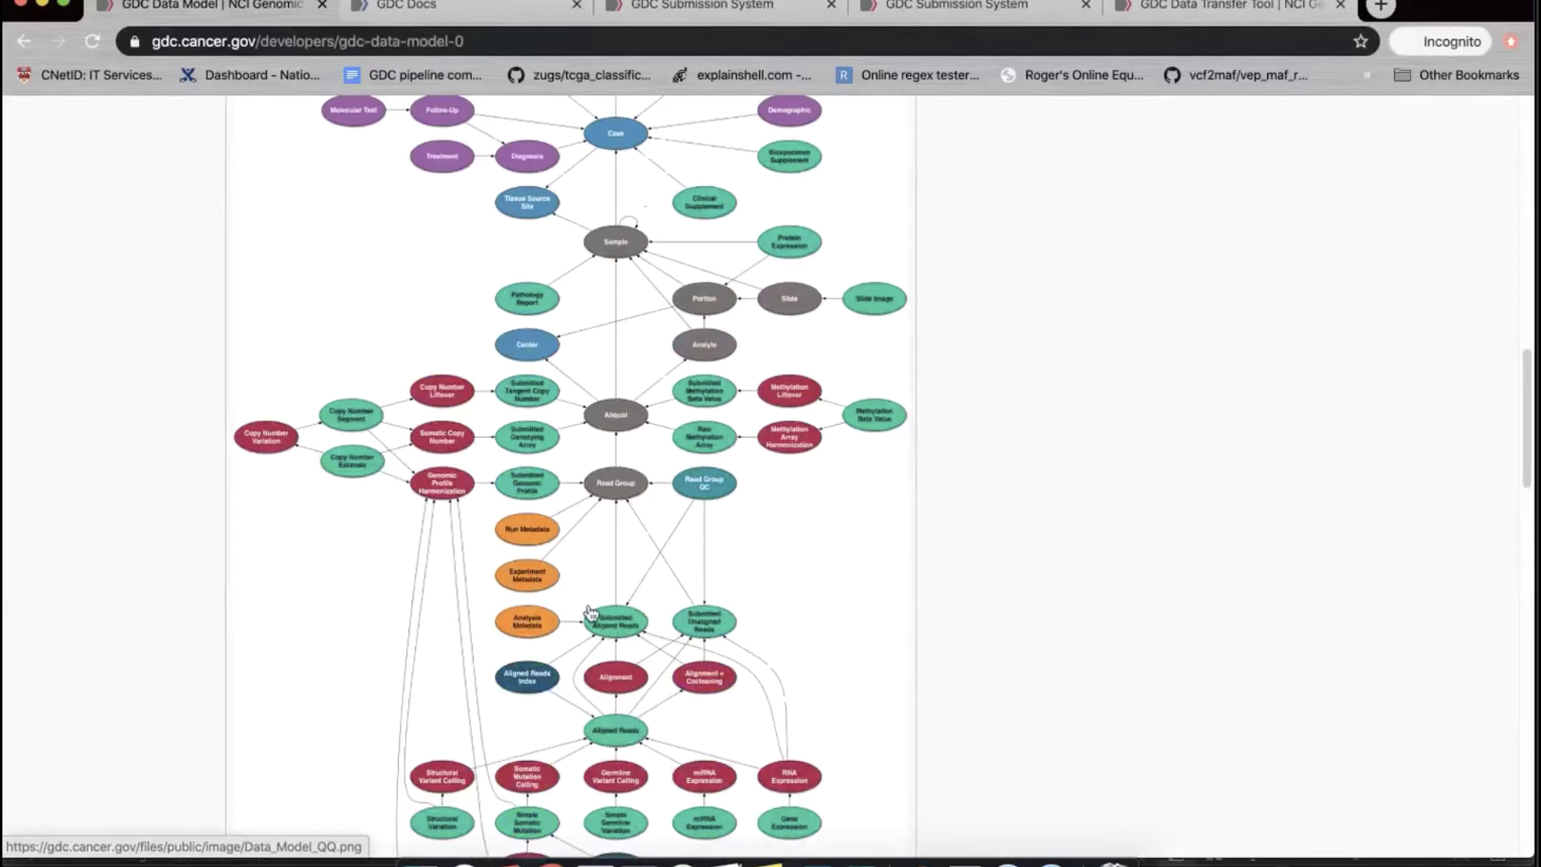
Review the data model diagram from Read Group up to Program, and switch to slide 5 of the presentation in PowerPoint
{"action": "scroll", "coordinate": [600, 550], "scroll_direction": "up", "scroll_amount": 1}
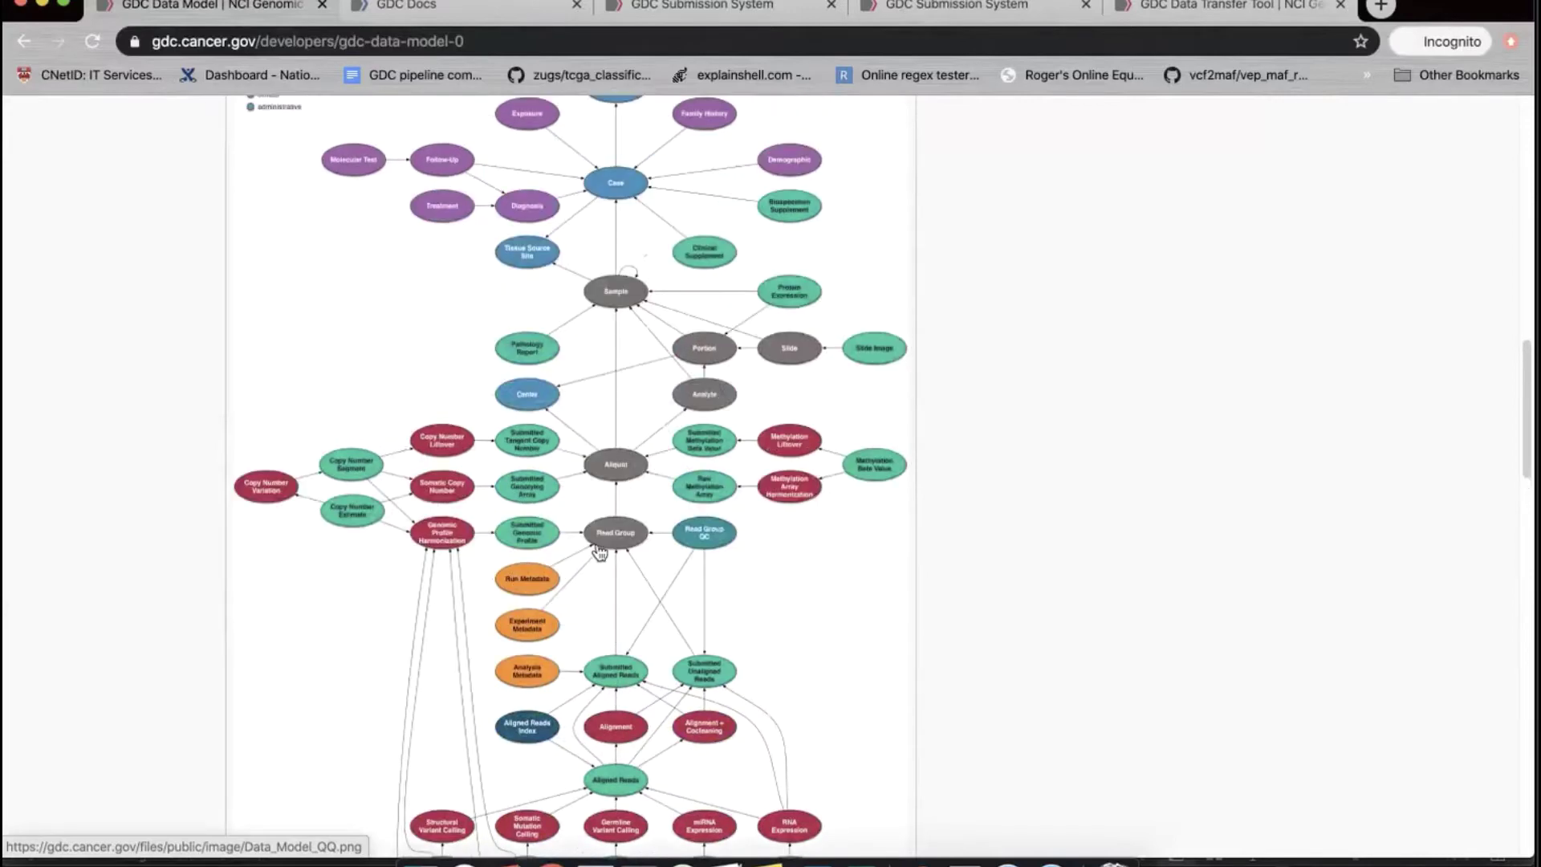
{"action": "scroll", "coordinate": [634, 552], "scroll_direction": "up", "scroll_amount": 1}
{"action": "scroll", "coordinate": [635, 554], "scroll_direction": "up", "scroll_amount": 1}
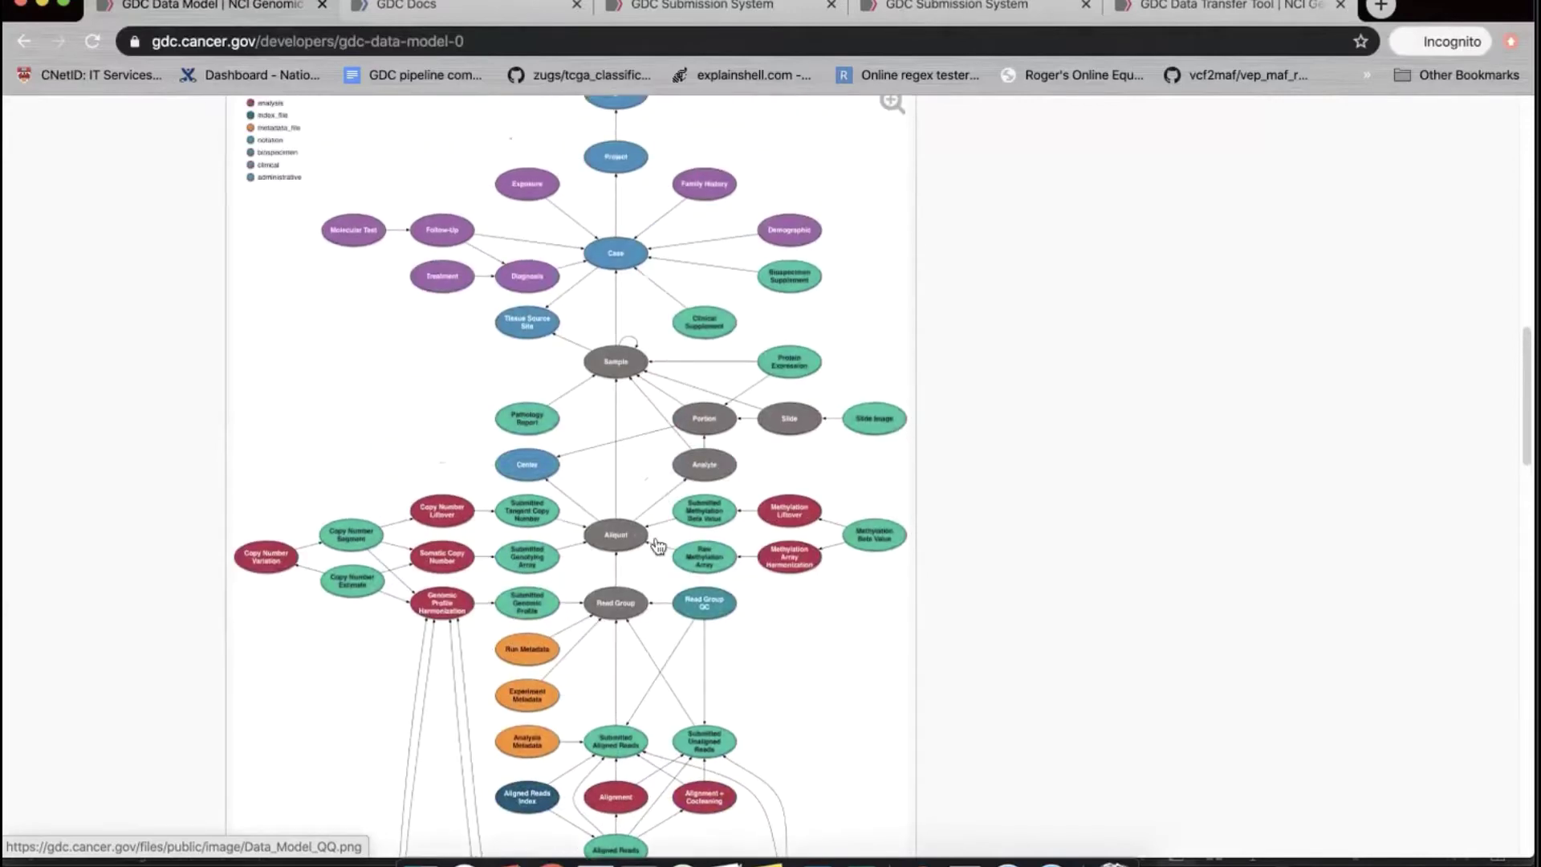
{"action": "scroll", "coordinate": [664, 538], "scroll_direction": "up", "scroll_amount": 1}
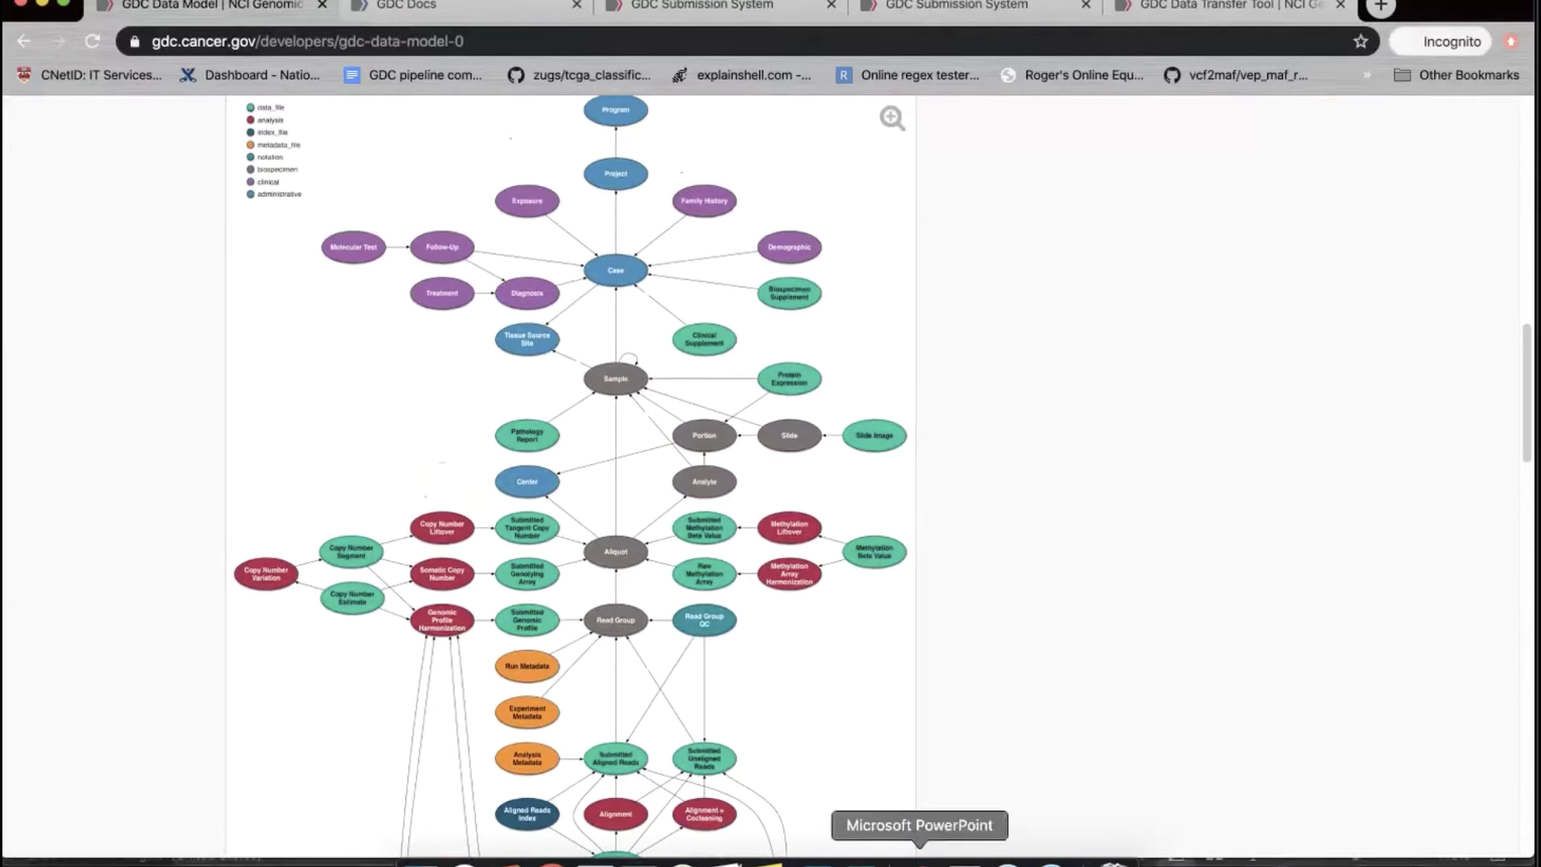
{"action": "left_click", "coordinate": [920, 860]}
{"action": "left_click", "coordinate": [184, 601]}
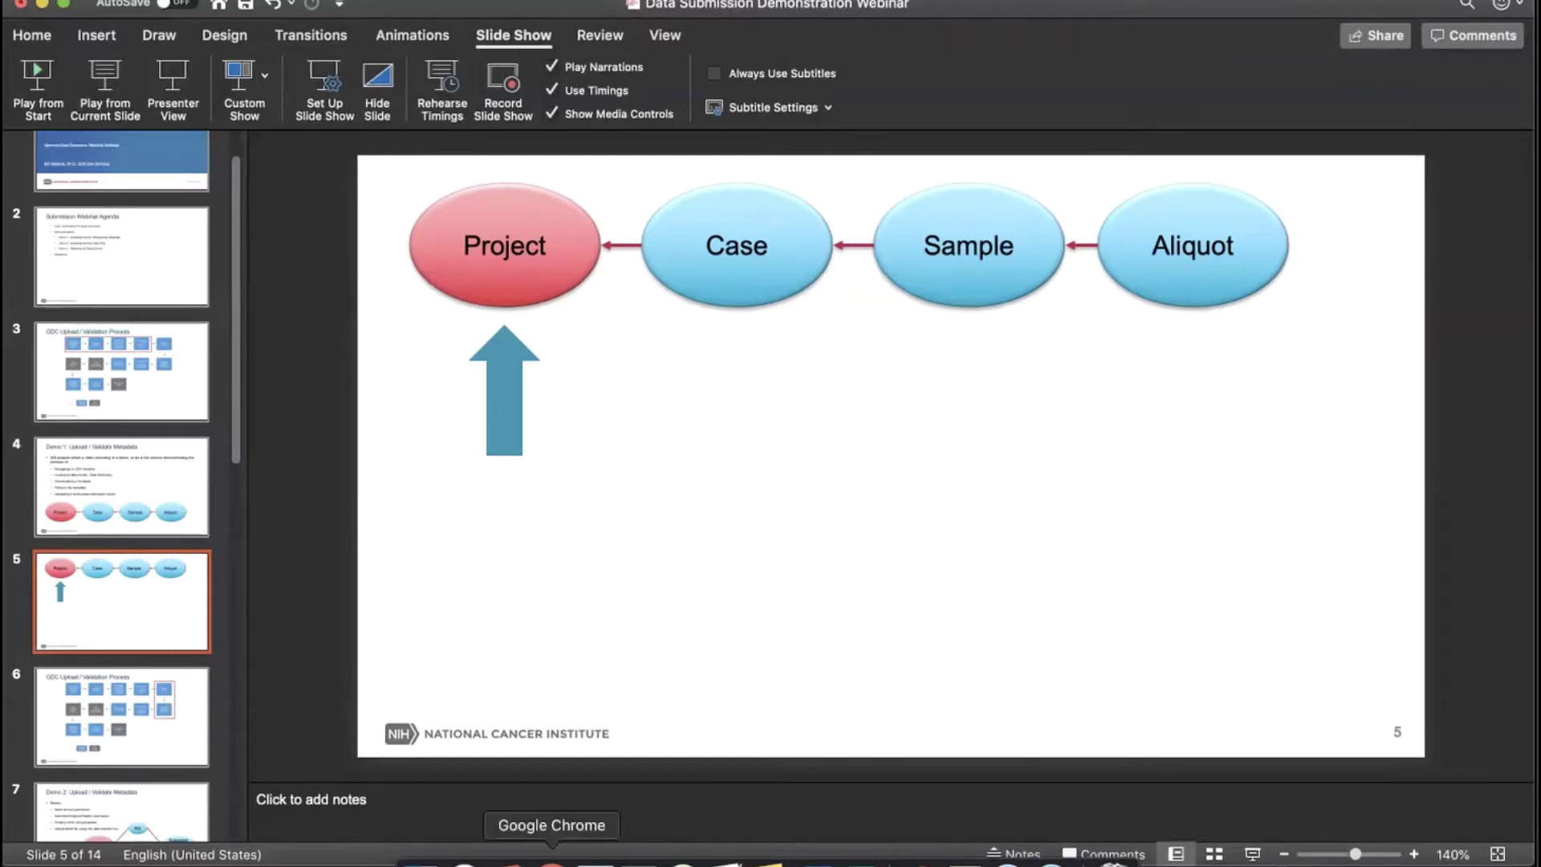
Switch back to Chrome and open the Data Dictionary Viewer on the GDC Docs site
{"action": "left_click", "coordinate": [551, 862]}
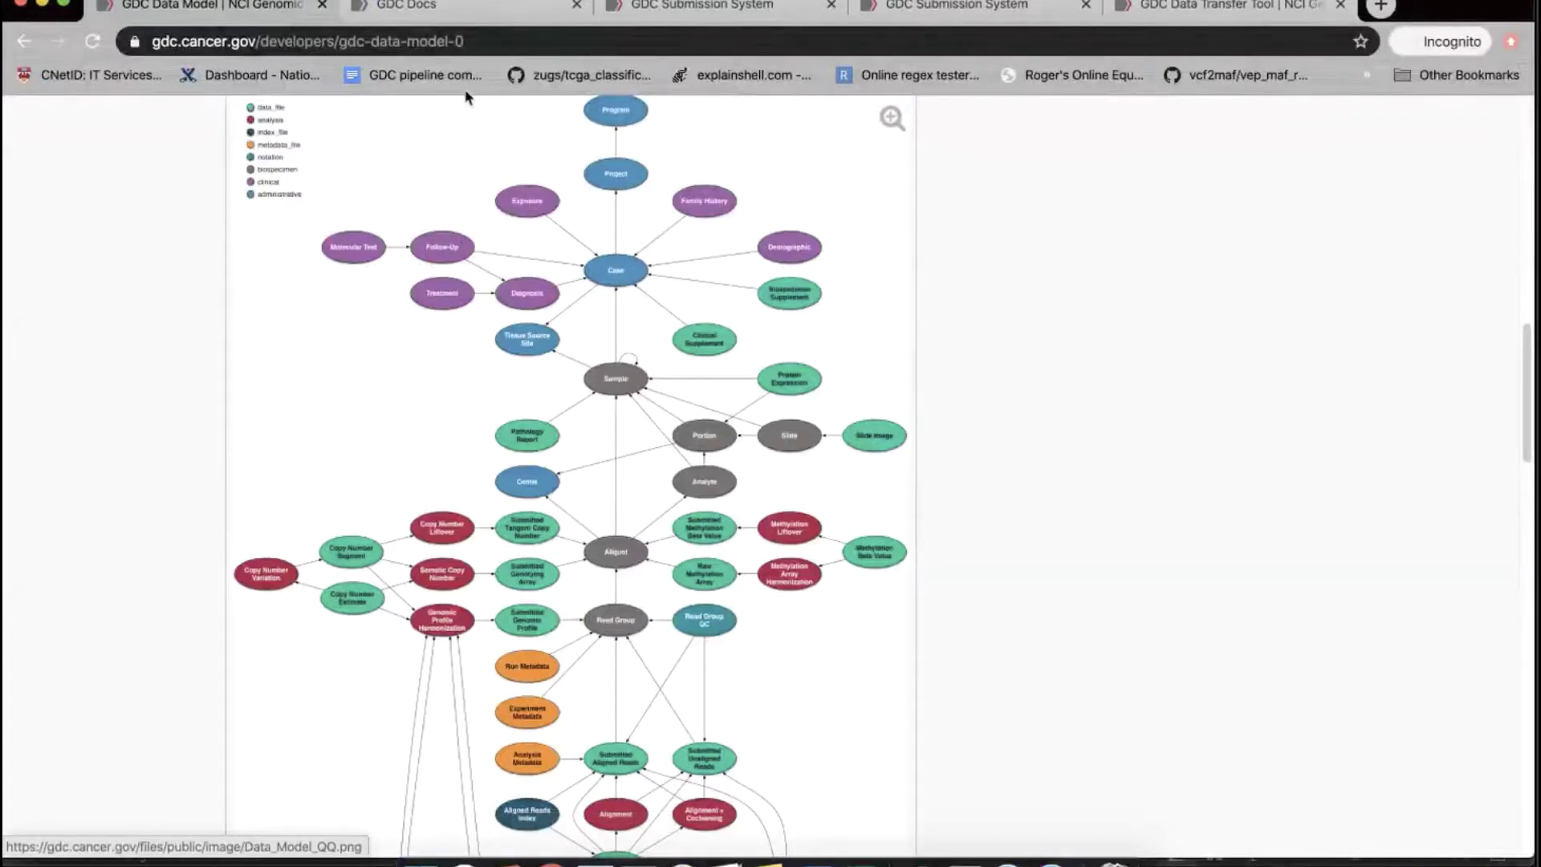
{"action": "left_click", "coordinate": [451, 11]}
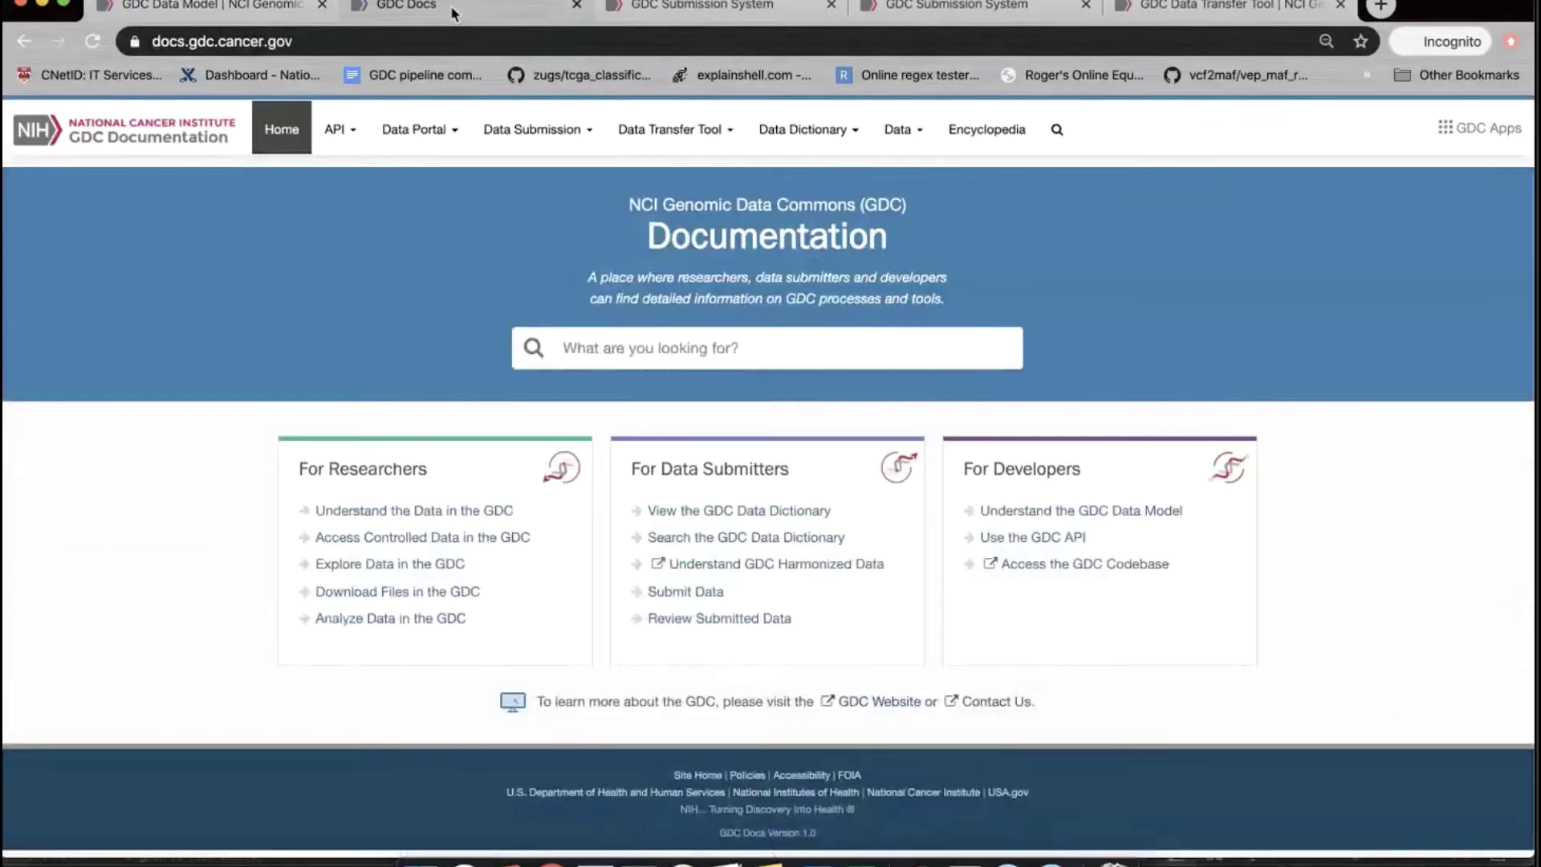
{"action": "left_click", "coordinate": [824, 134]}
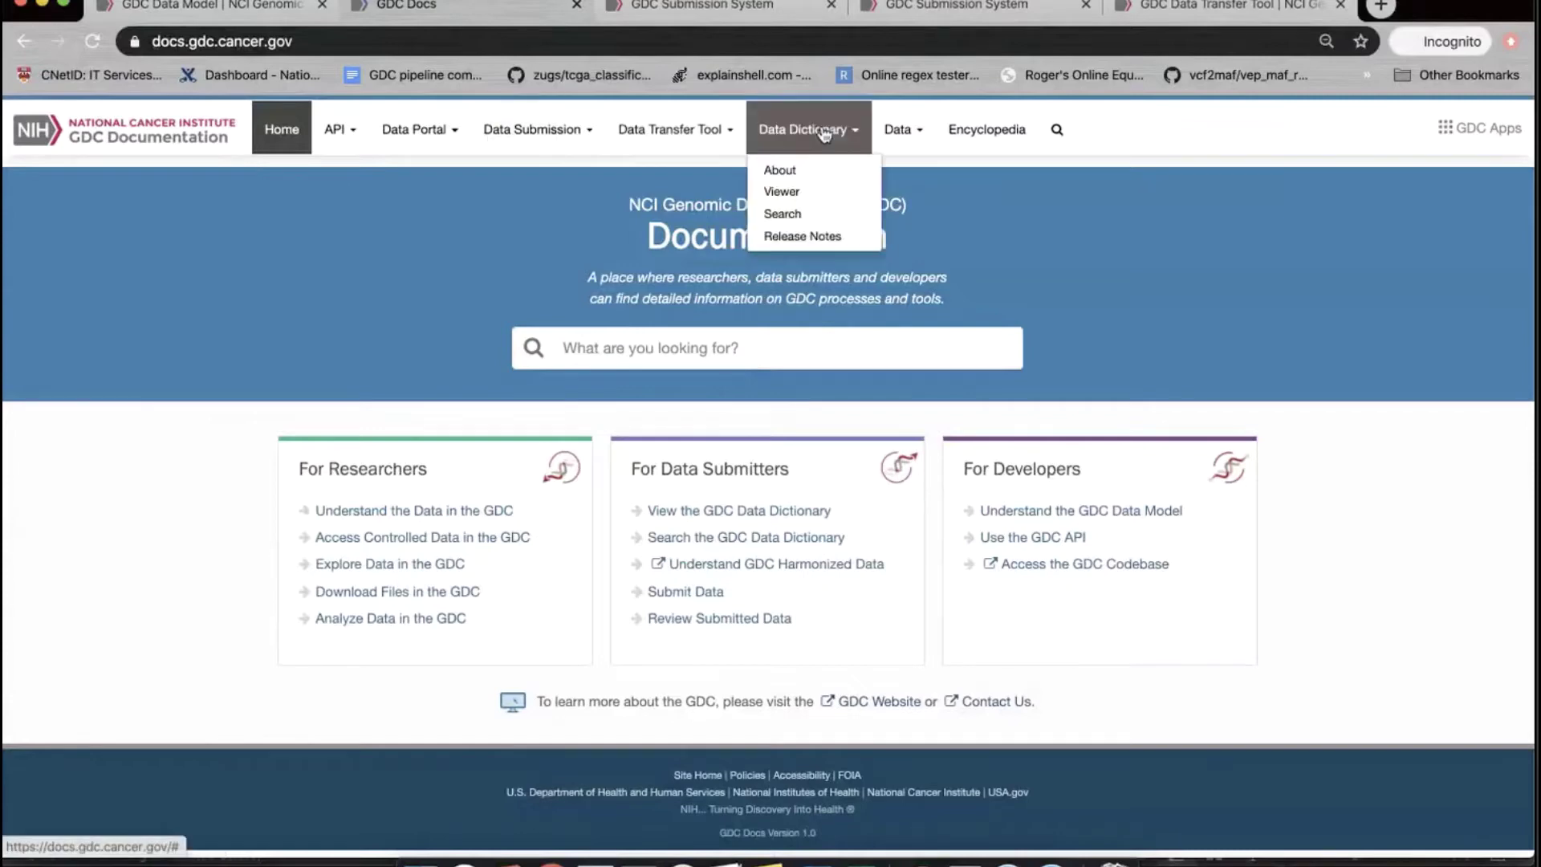
{"action": "left_click", "coordinate": [818, 199]}
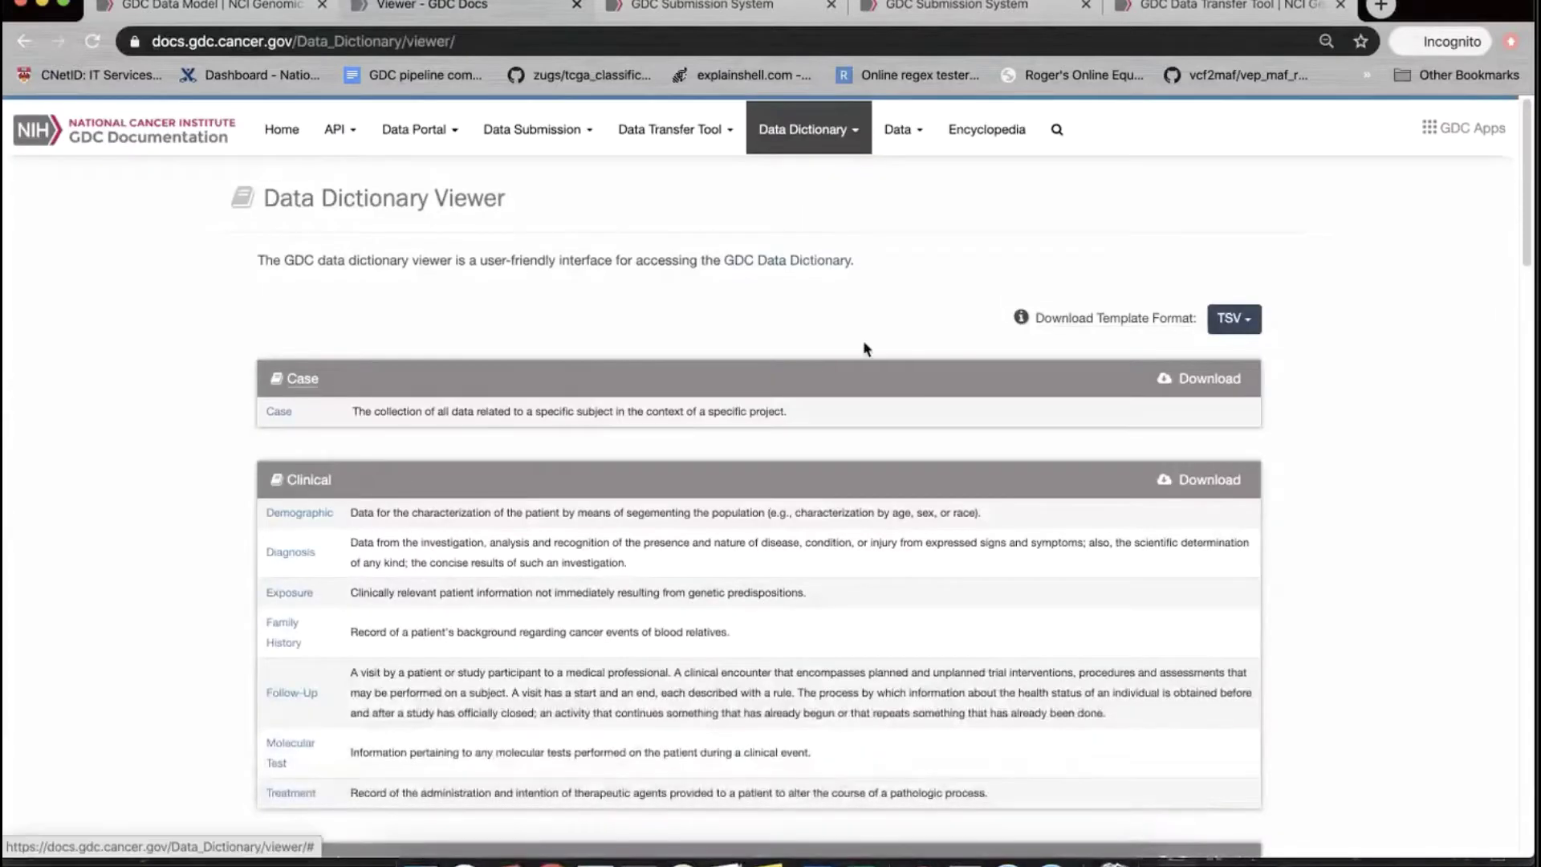
Look over the Clinical and Biospecimen entity lists and open the Case entity's definition
{"action": "scroll", "coordinate": [717, 496], "scroll_direction": "down", "scroll_amount": 1}
{"action": "scroll", "coordinate": [717, 496], "scroll_direction": "down", "scroll_amount": 1}
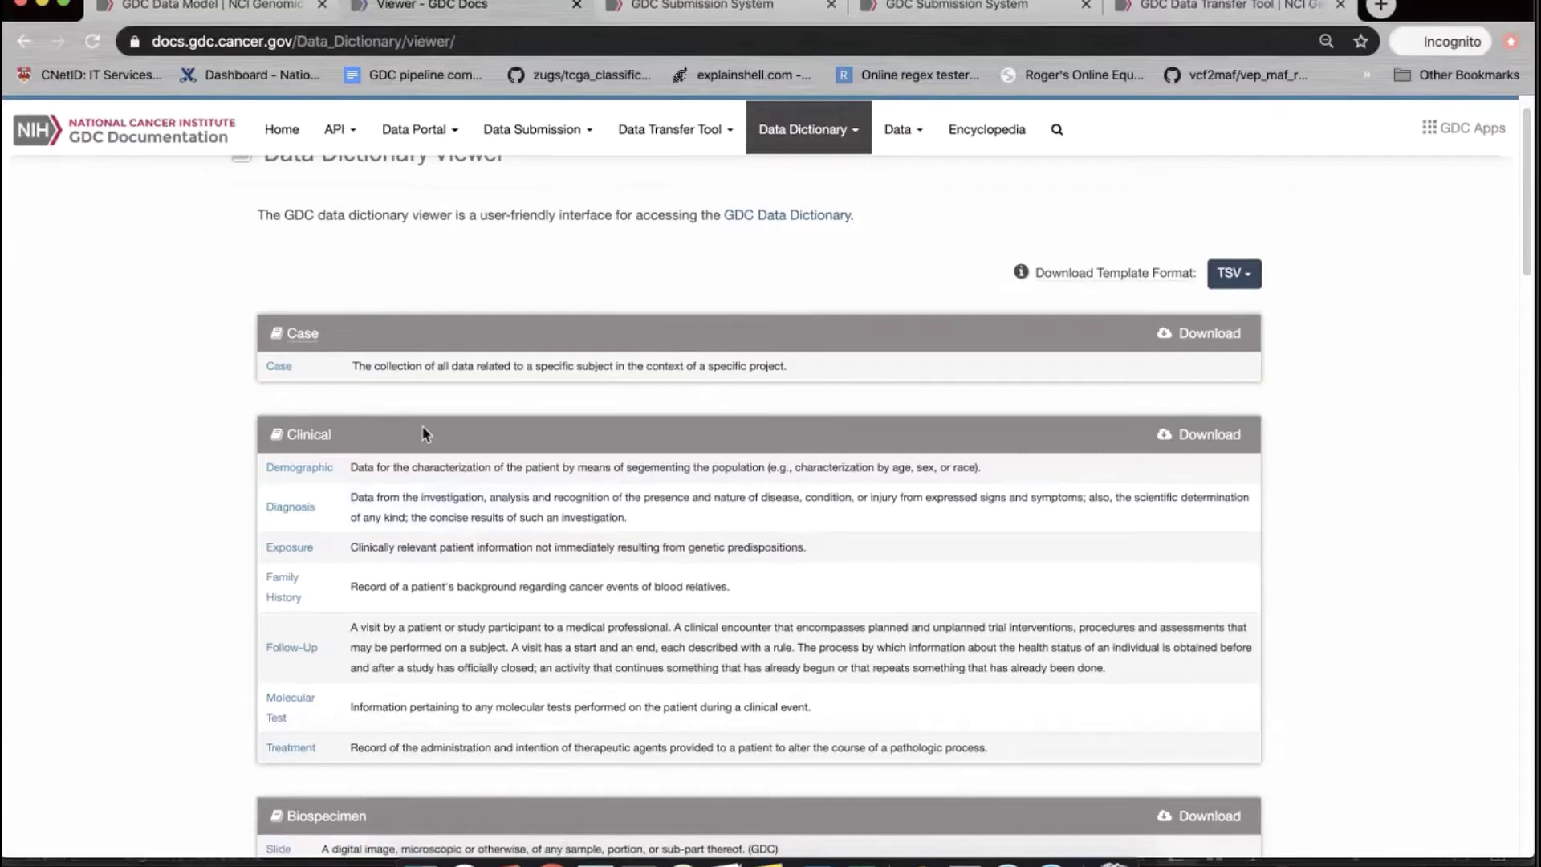
{"action": "scroll", "coordinate": [423, 434], "scroll_direction": "down", "scroll_amount": 3}
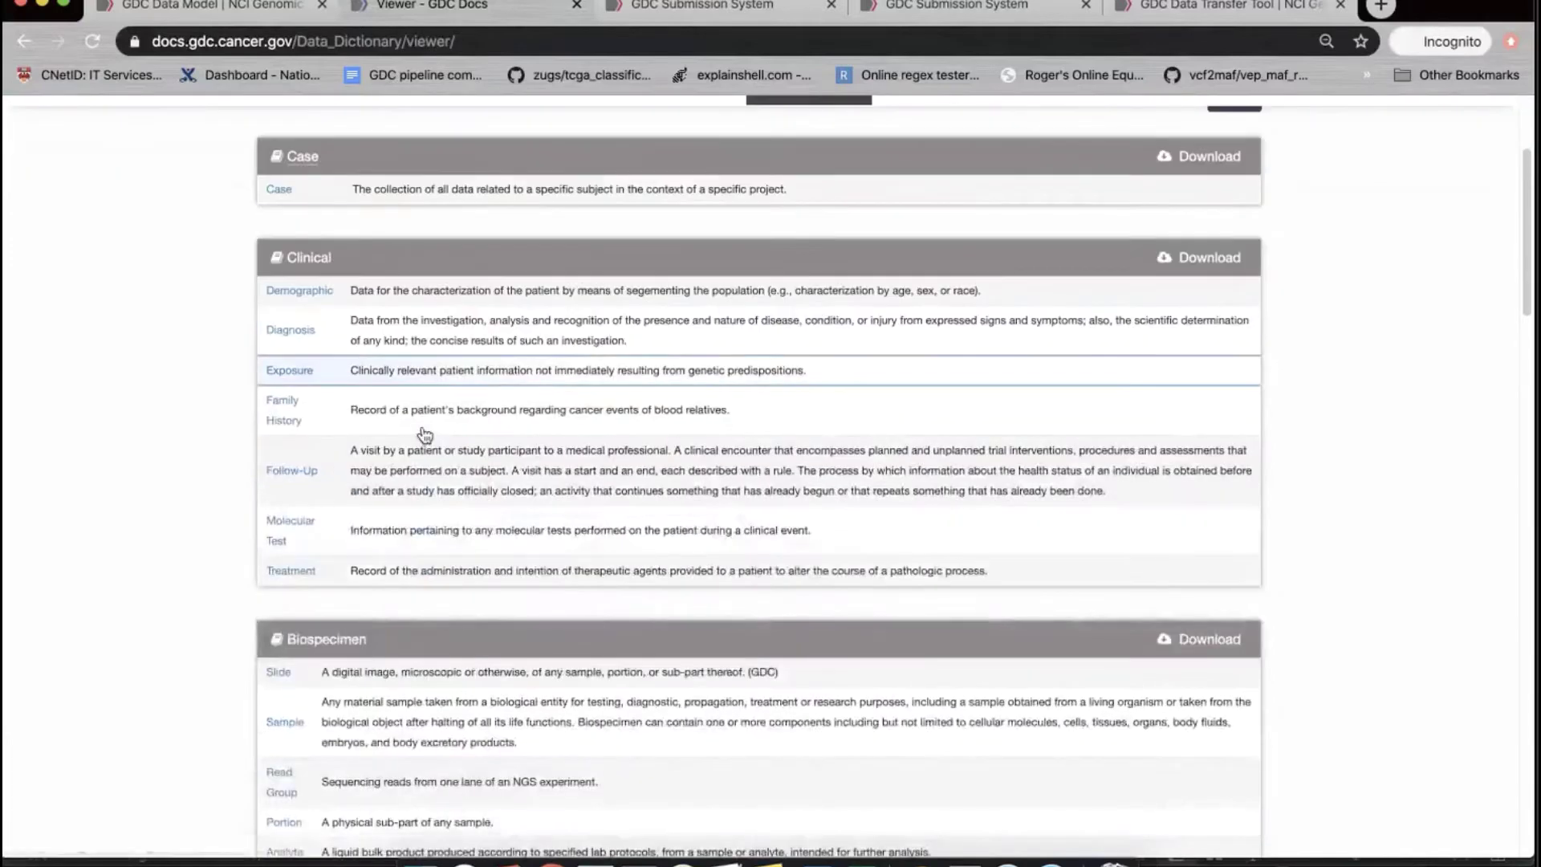
{"action": "left_click", "coordinate": [282, 191]}
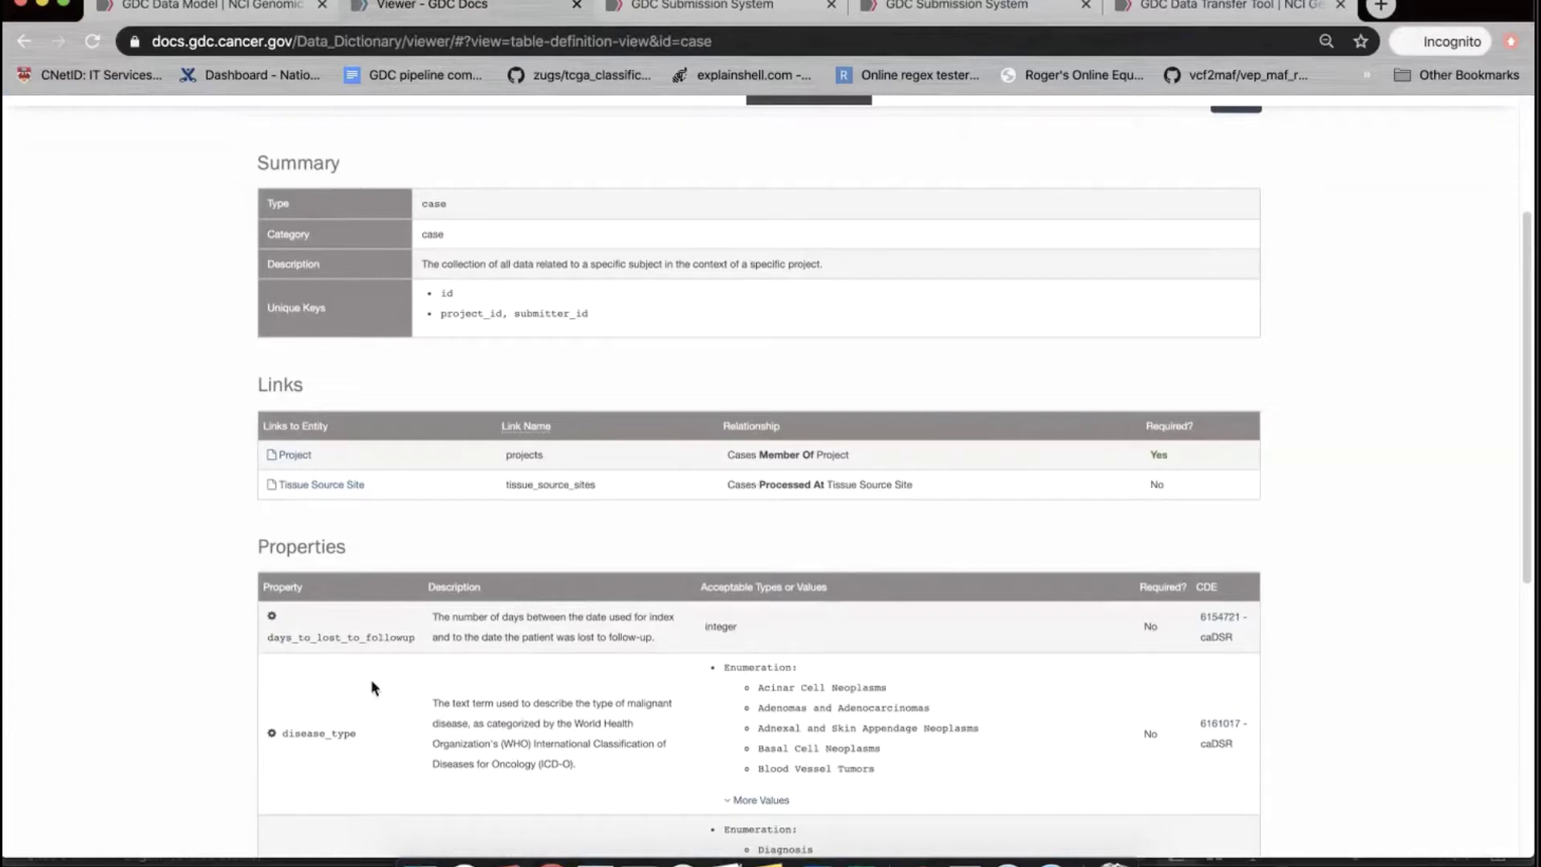
Review the Case entity's links and properties, and expand the full value lists of index_date and disease_type
{"action": "scroll", "coordinate": [321, 583], "scroll_direction": "down", "scroll_amount": 1}
{"action": "scroll", "coordinate": [428, 381], "scroll_direction": "up", "scroll_amount": 1}
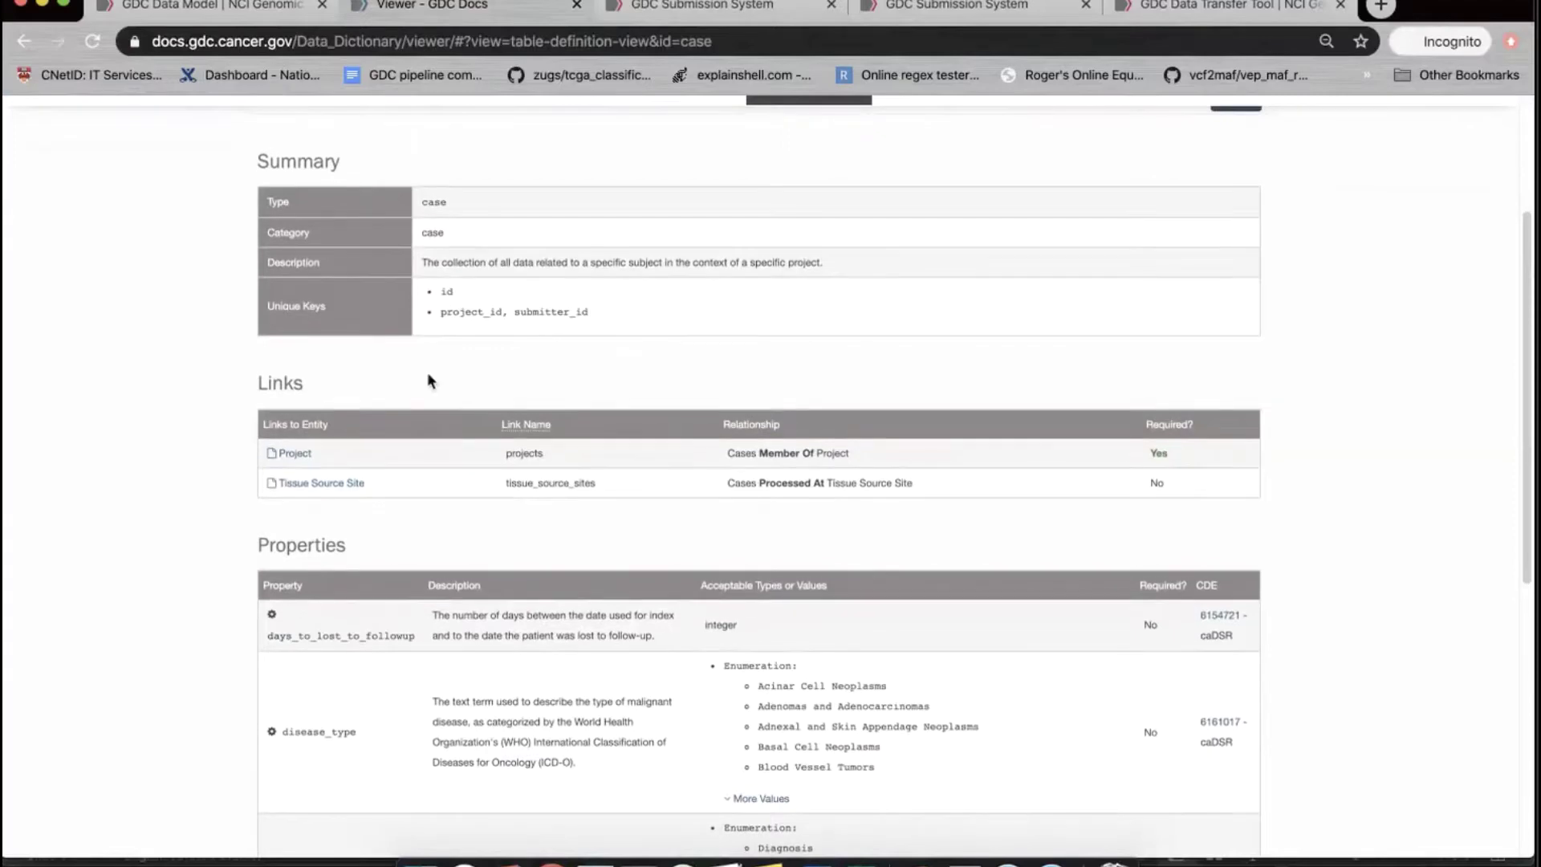
{"action": "scroll", "coordinate": [556, 467], "scroll_direction": "down", "scroll_amount": 5}
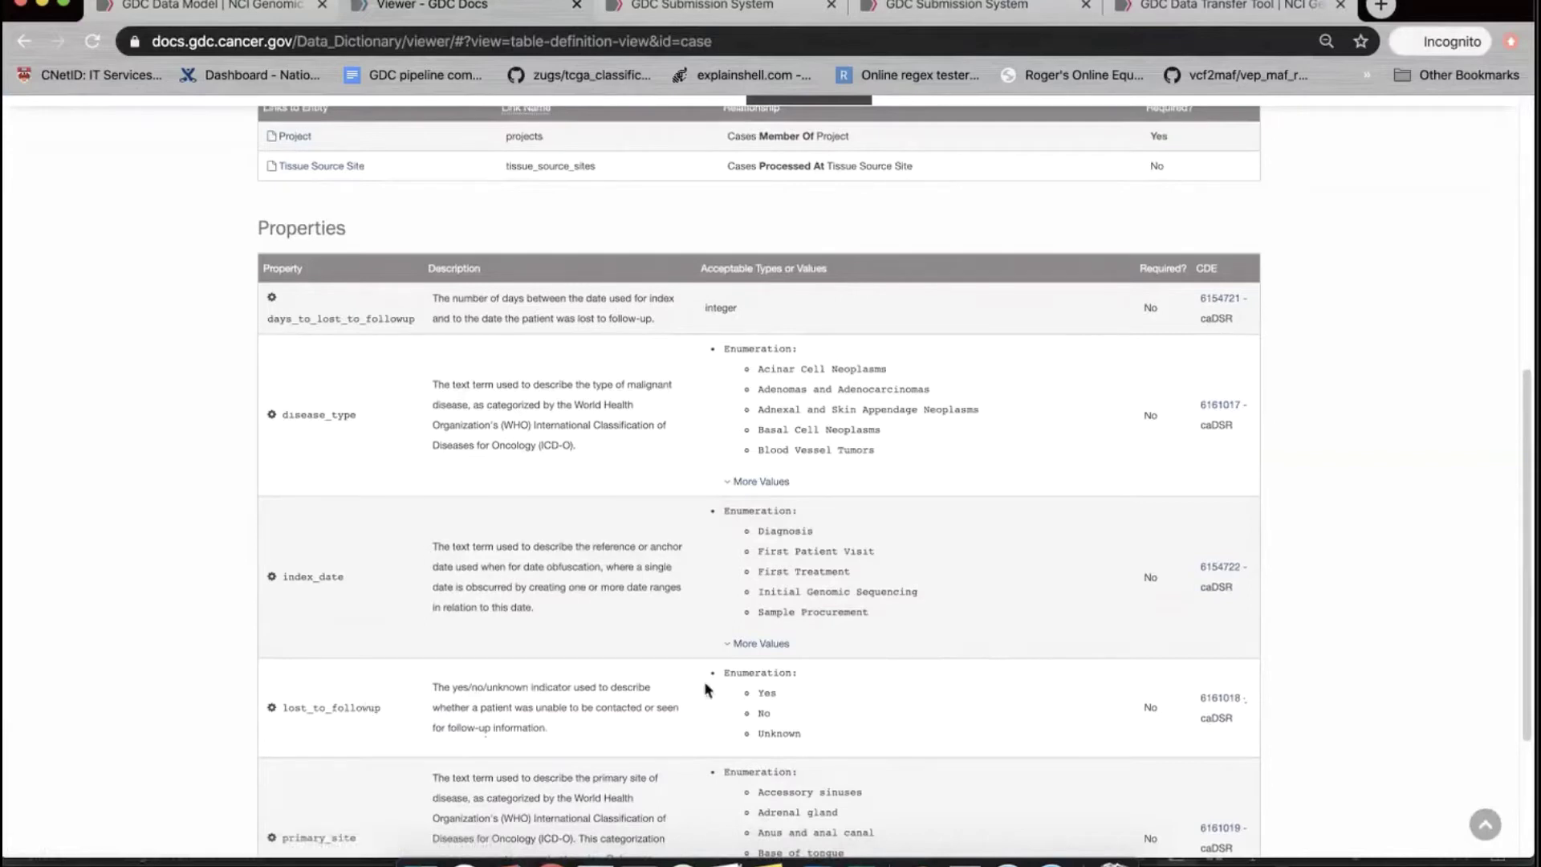
{"action": "left_click", "coordinate": [783, 645]}
{"action": "left_click", "coordinate": [758, 483]}
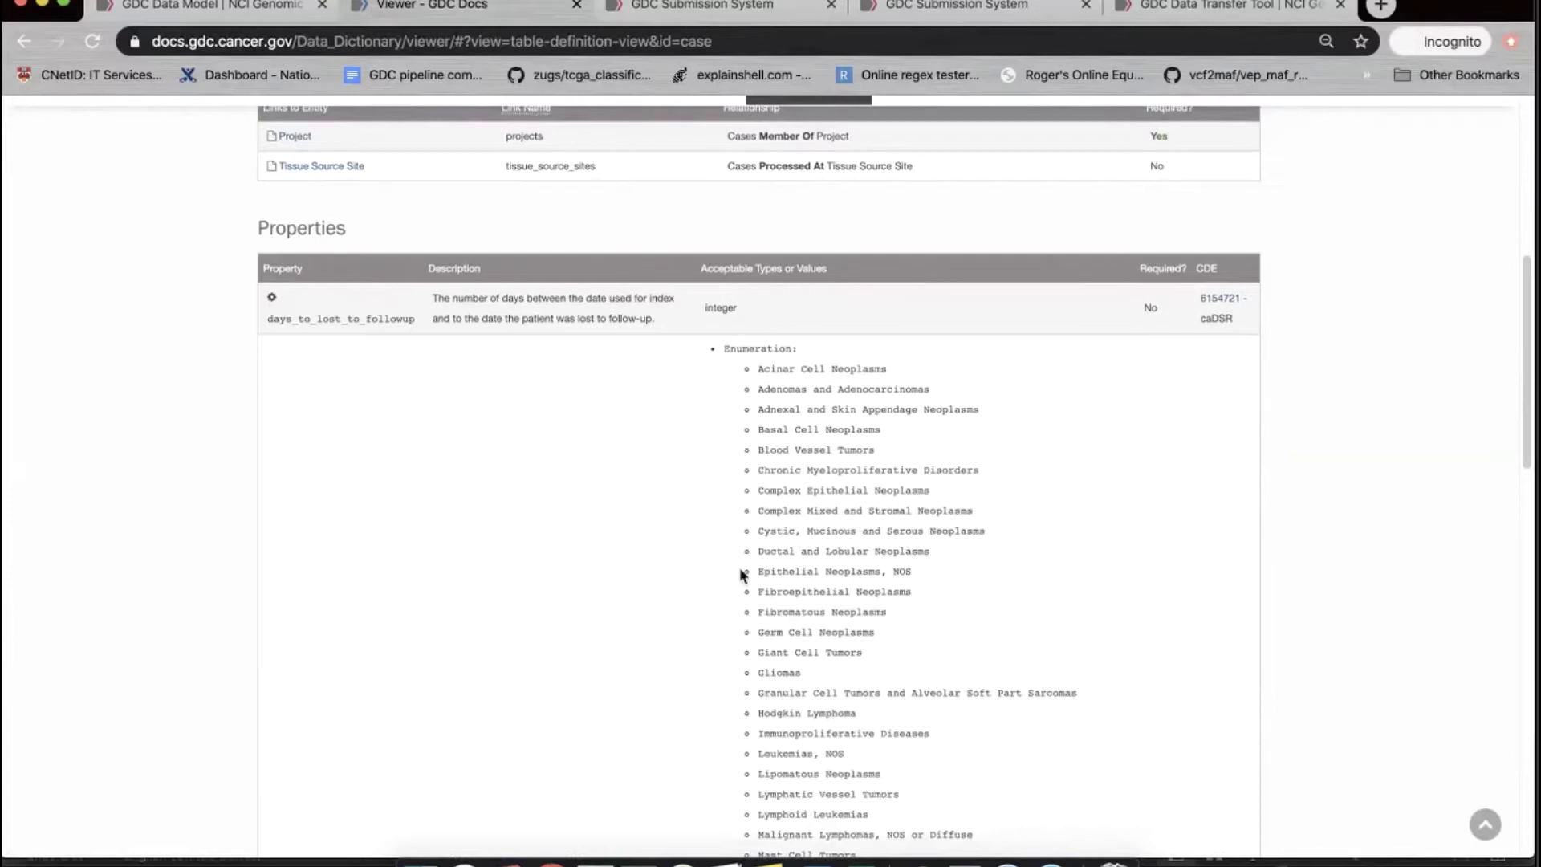
Read through the acceptable values listed for disease_type and return to the Case summary
{"action": "scroll", "coordinate": [740, 567], "scroll_direction": "down", "scroll_amount": 1}
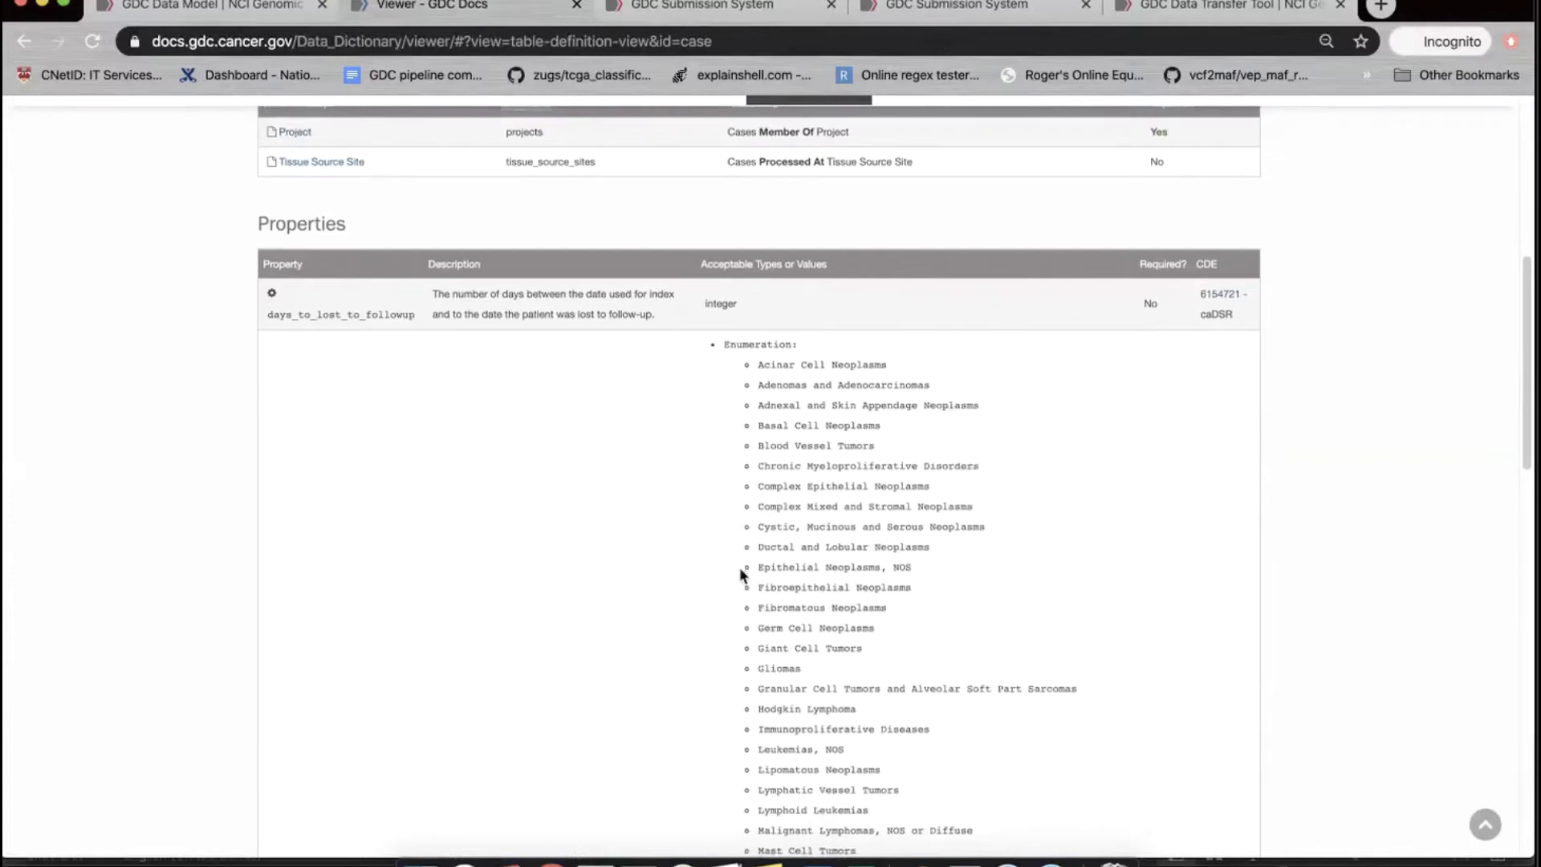
{"action": "scroll", "coordinate": [739, 573], "scroll_direction": "down", "scroll_amount": 6}
{"action": "scroll", "coordinate": [739, 574], "scroll_direction": "up", "scroll_amount": 1}
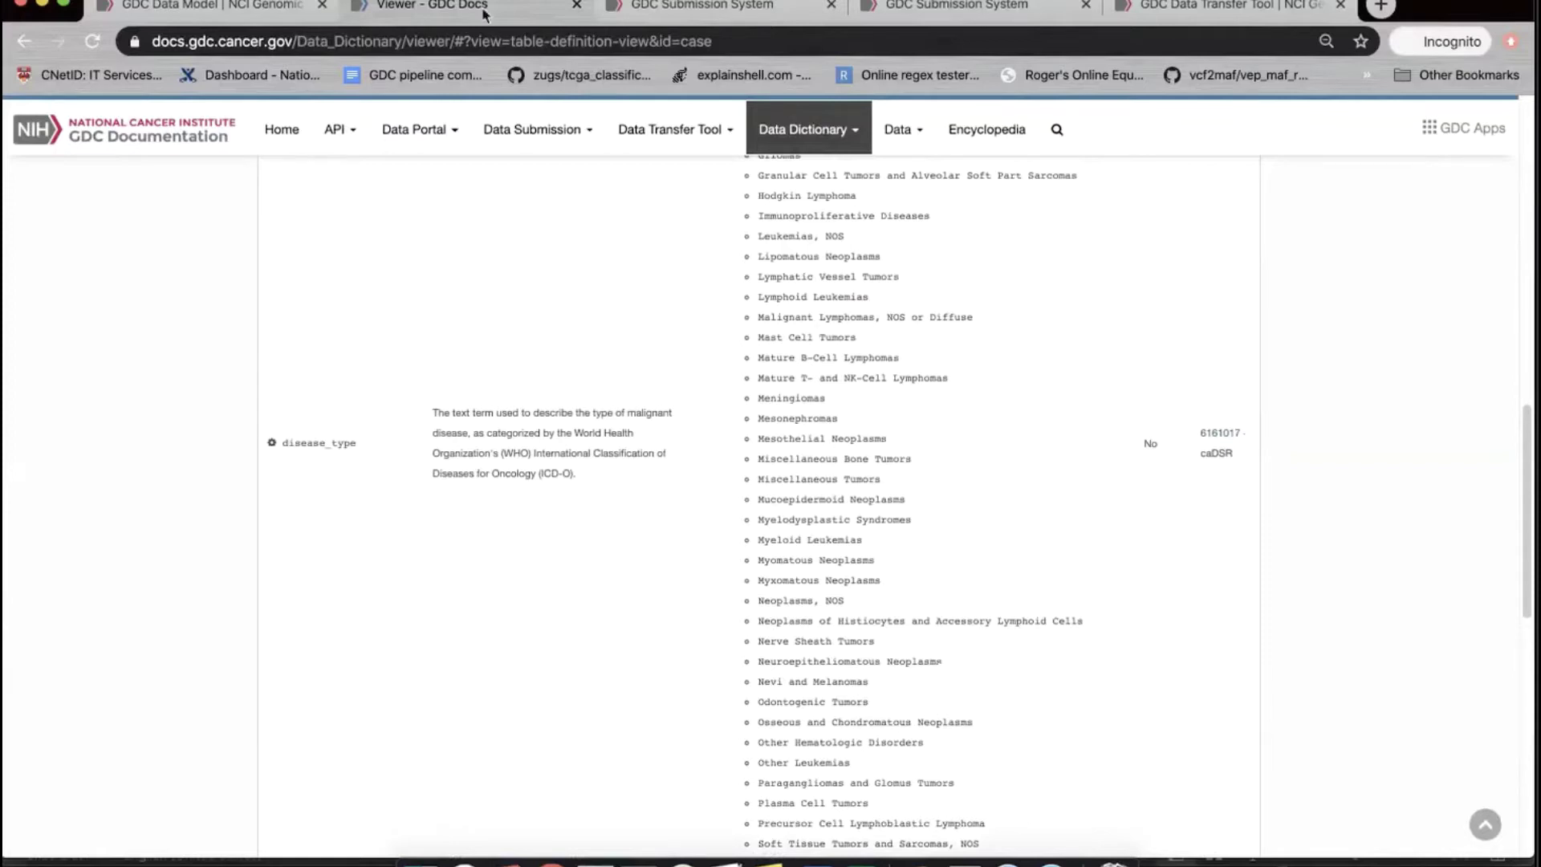
{"action": "scroll", "coordinate": [733, 412], "scroll_direction": "up", "scroll_amount": 2}
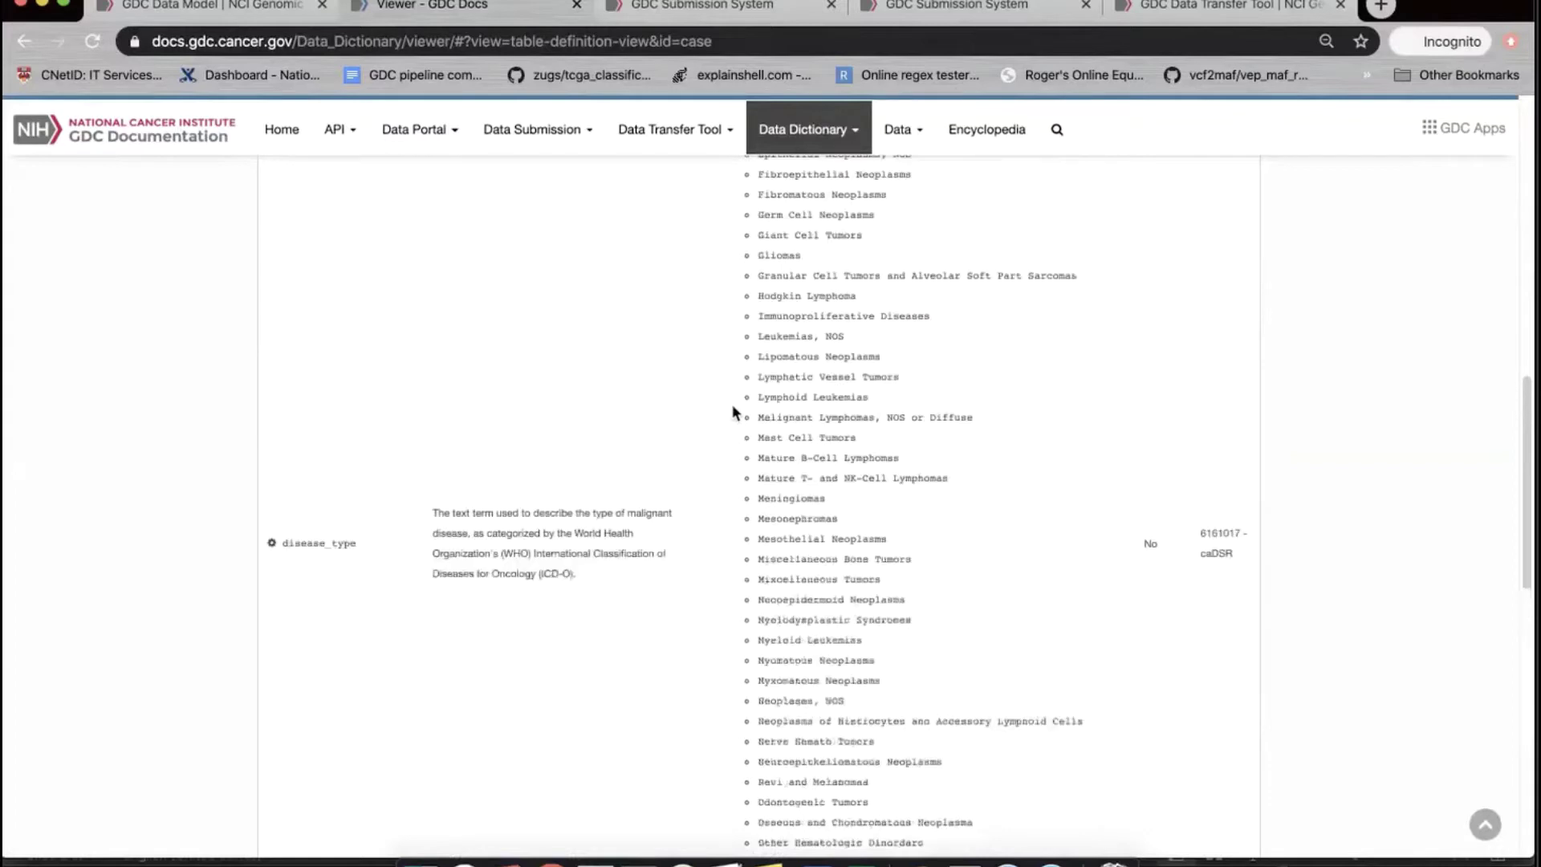
{"action": "scroll", "coordinate": [732, 412], "scroll_direction": "up", "scroll_amount": 7}
{"action": "scroll", "coordinate": [732, 412], "scroll_direction": "up", "scroll_amount": 2}
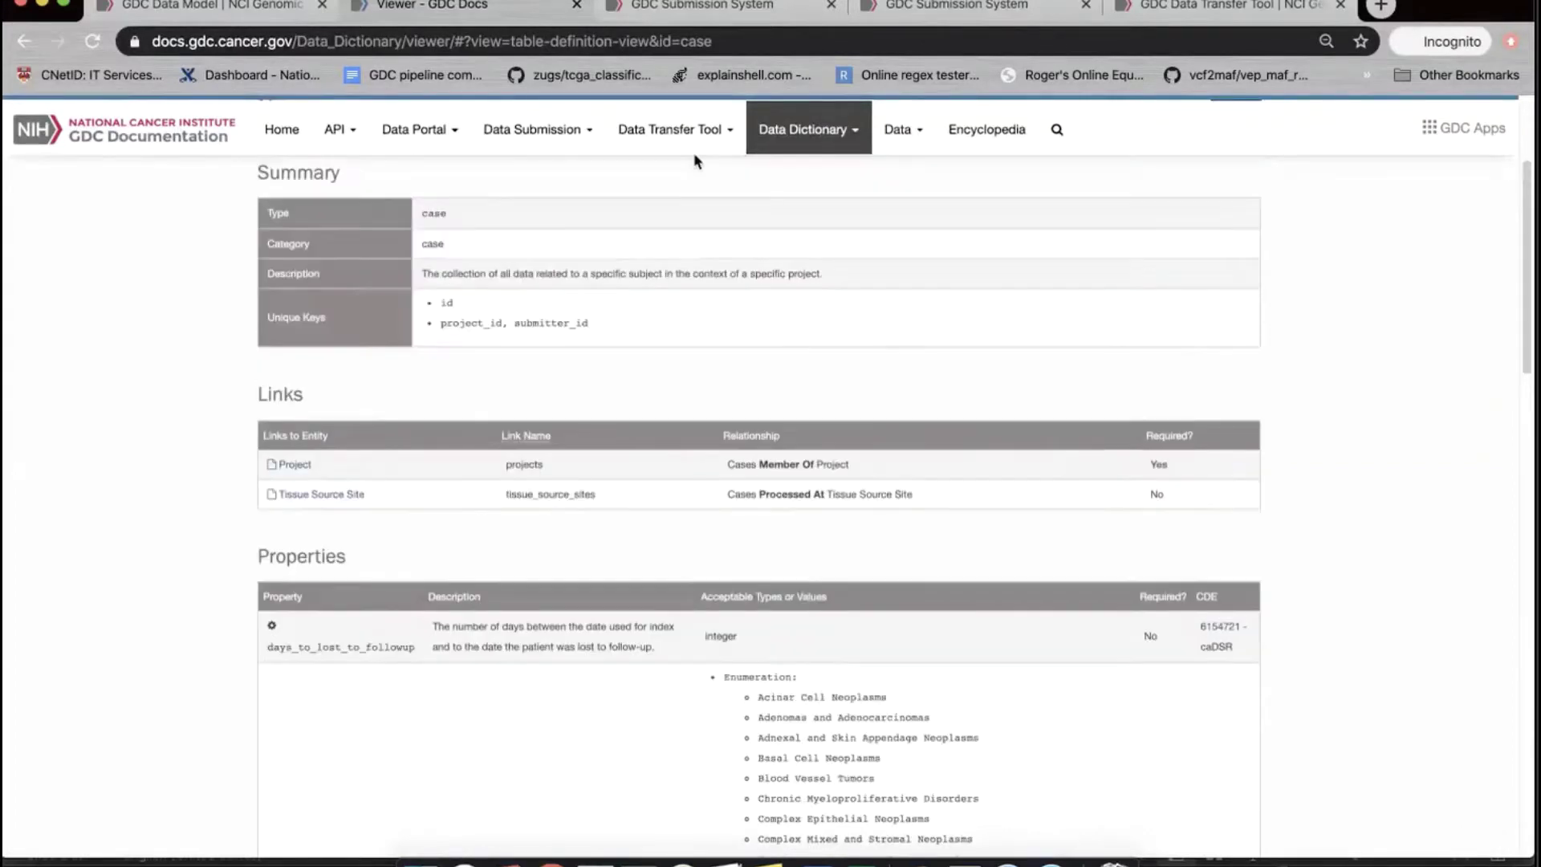
Search the data dictionary for "disease" and display the matching properties
{"action": "left_click", "coordinate": [805, 138]}
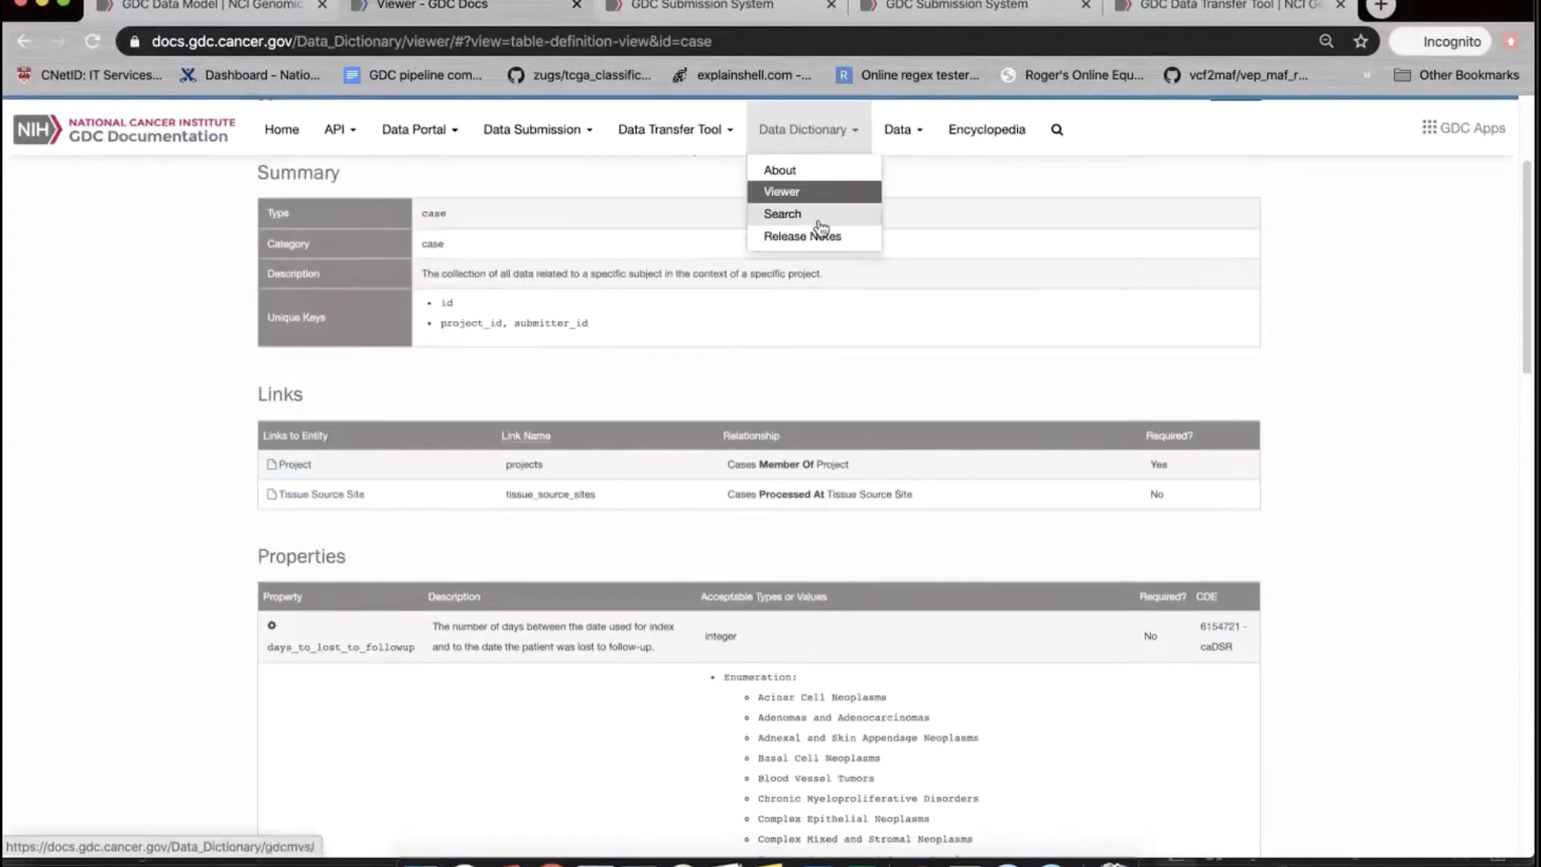
{"action": "left_click", "coordinate": [821, 226]}
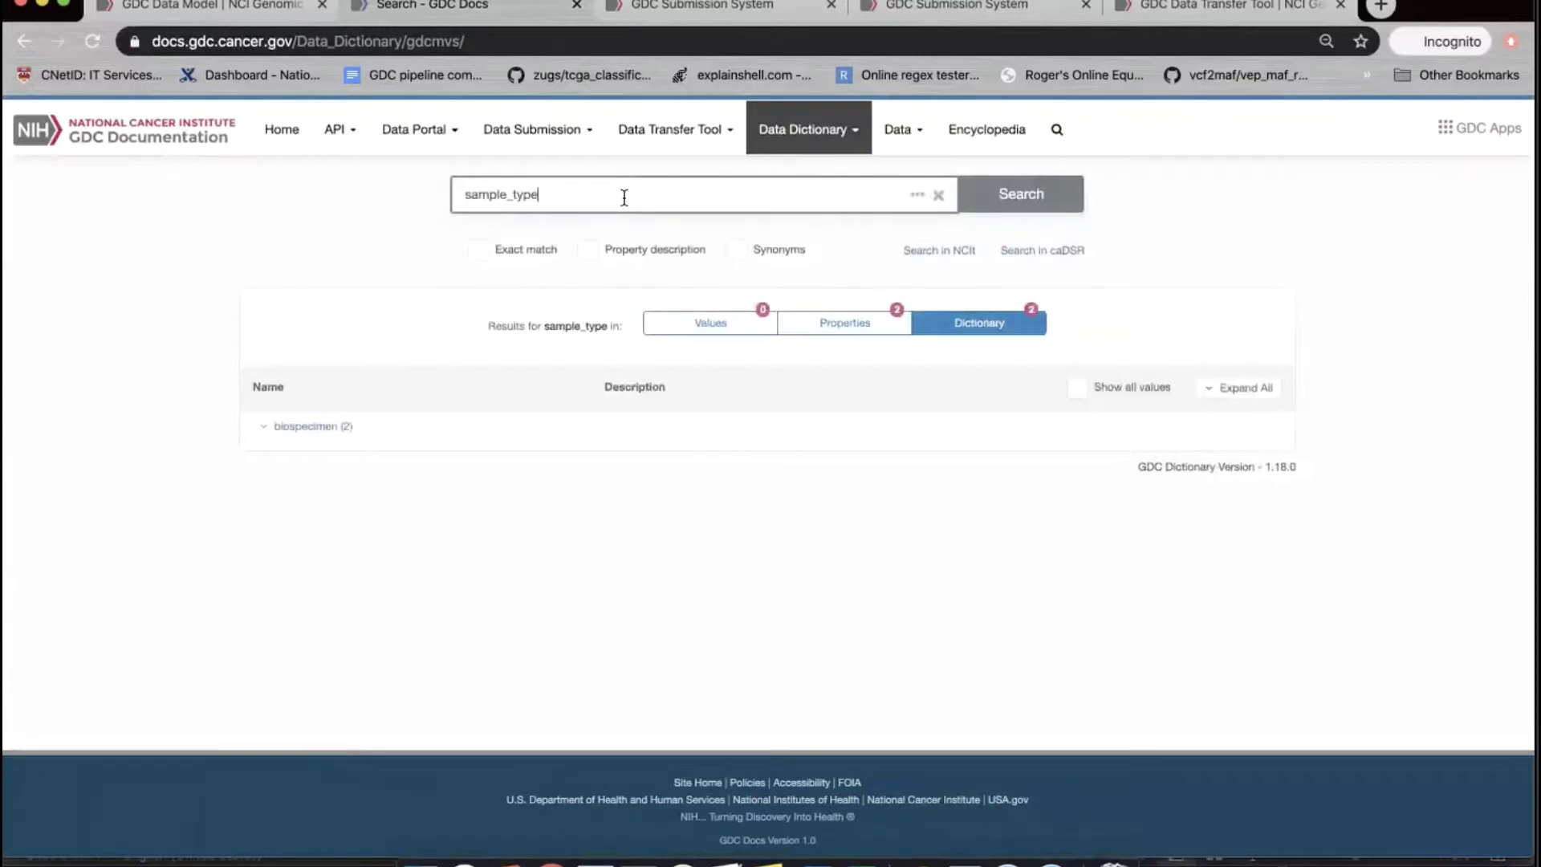
{"action": "double_click", "coordinate": [625, 197]}
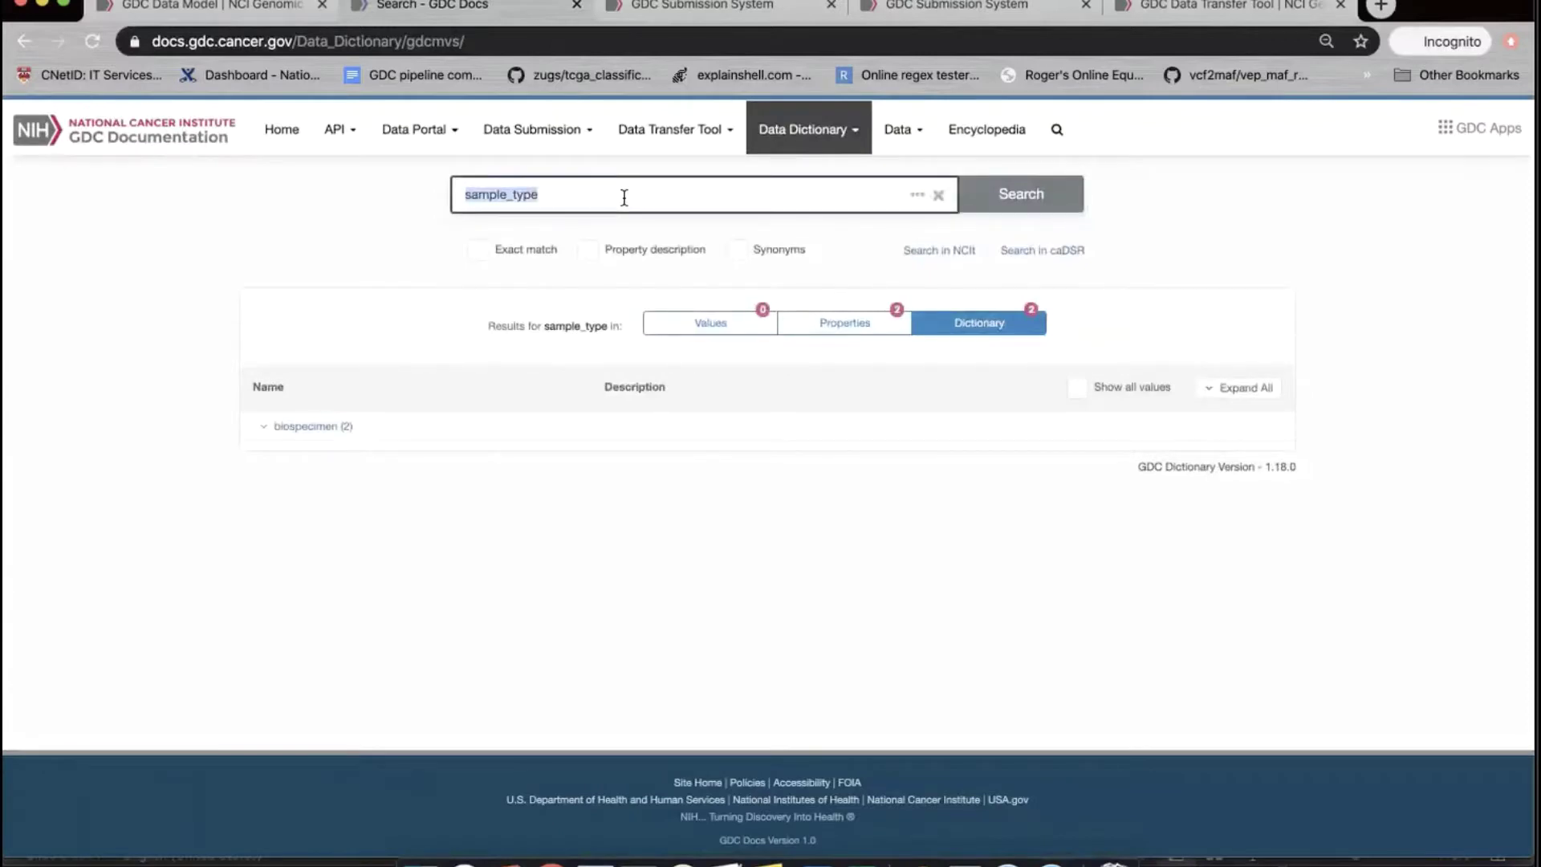
{"action": "key", "text": "BackSpace"}
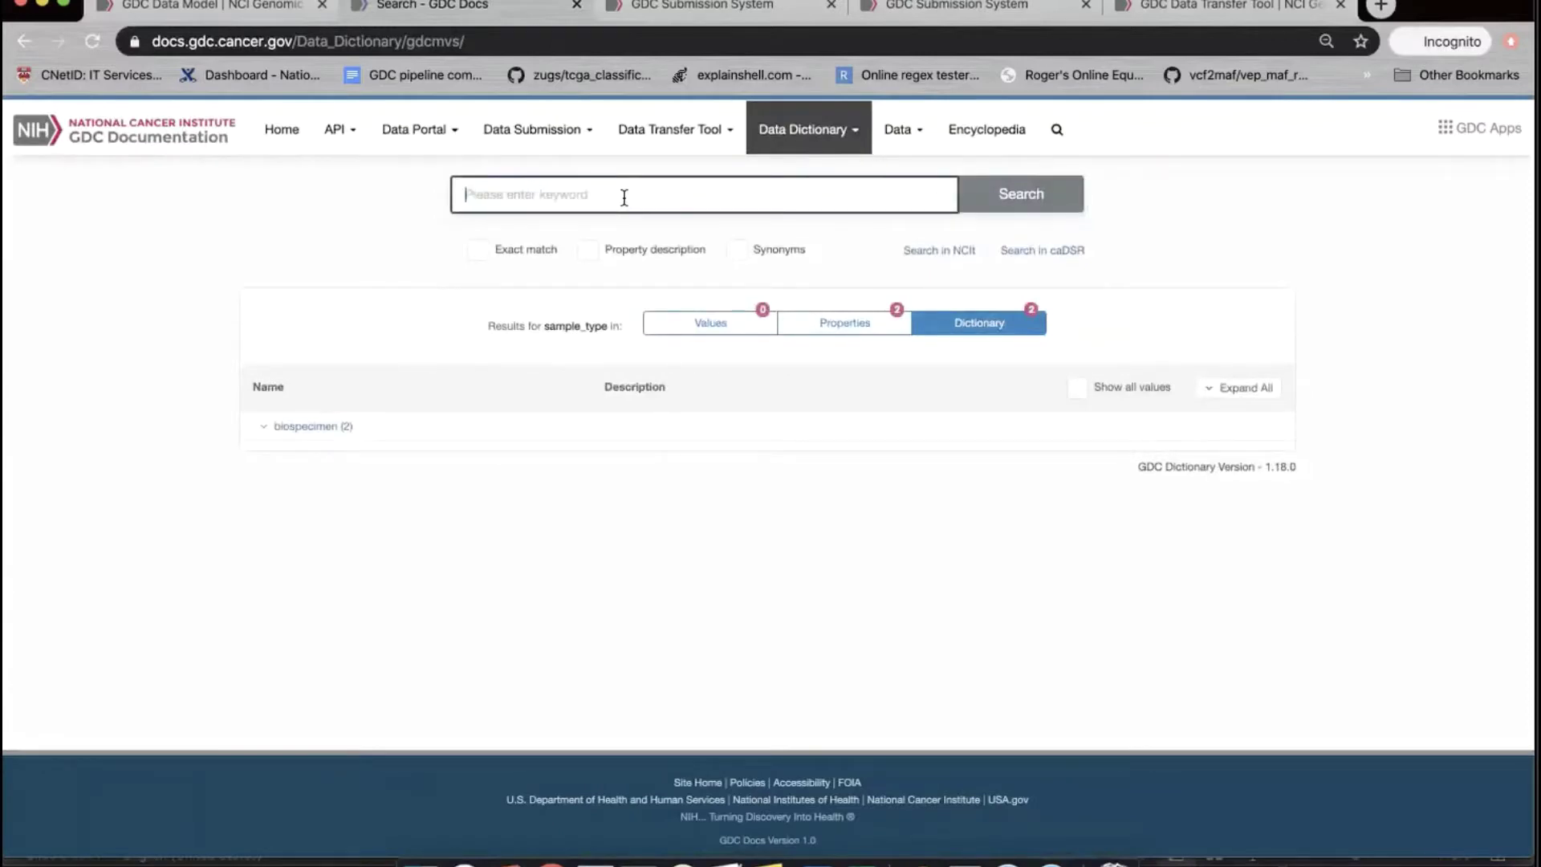
{"action": "type", "text": "disease"}
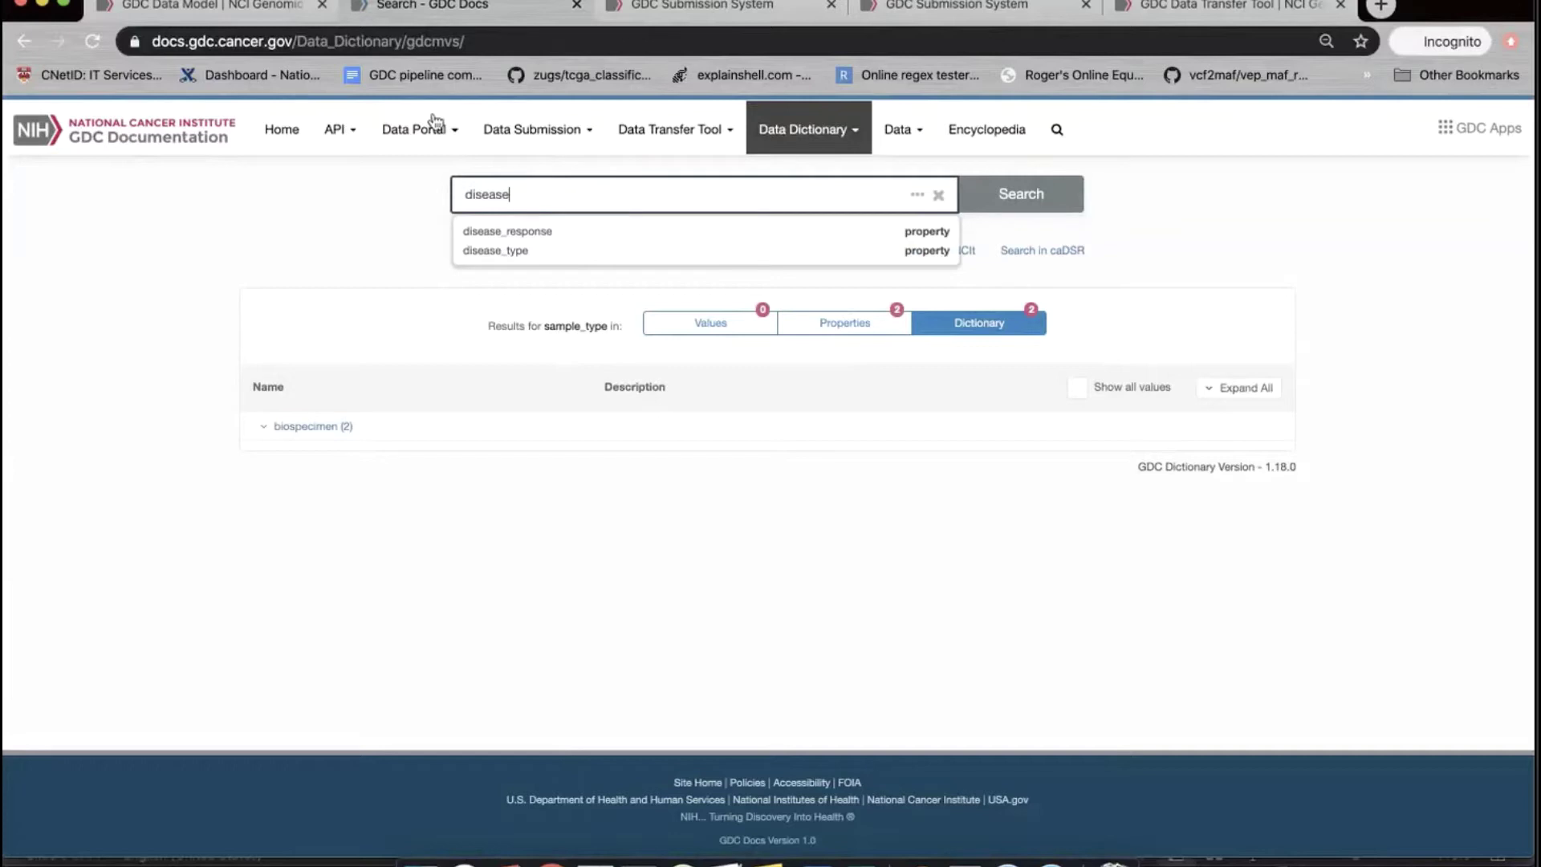
{"action": "left_click", "coordinate": [1030, 205]}
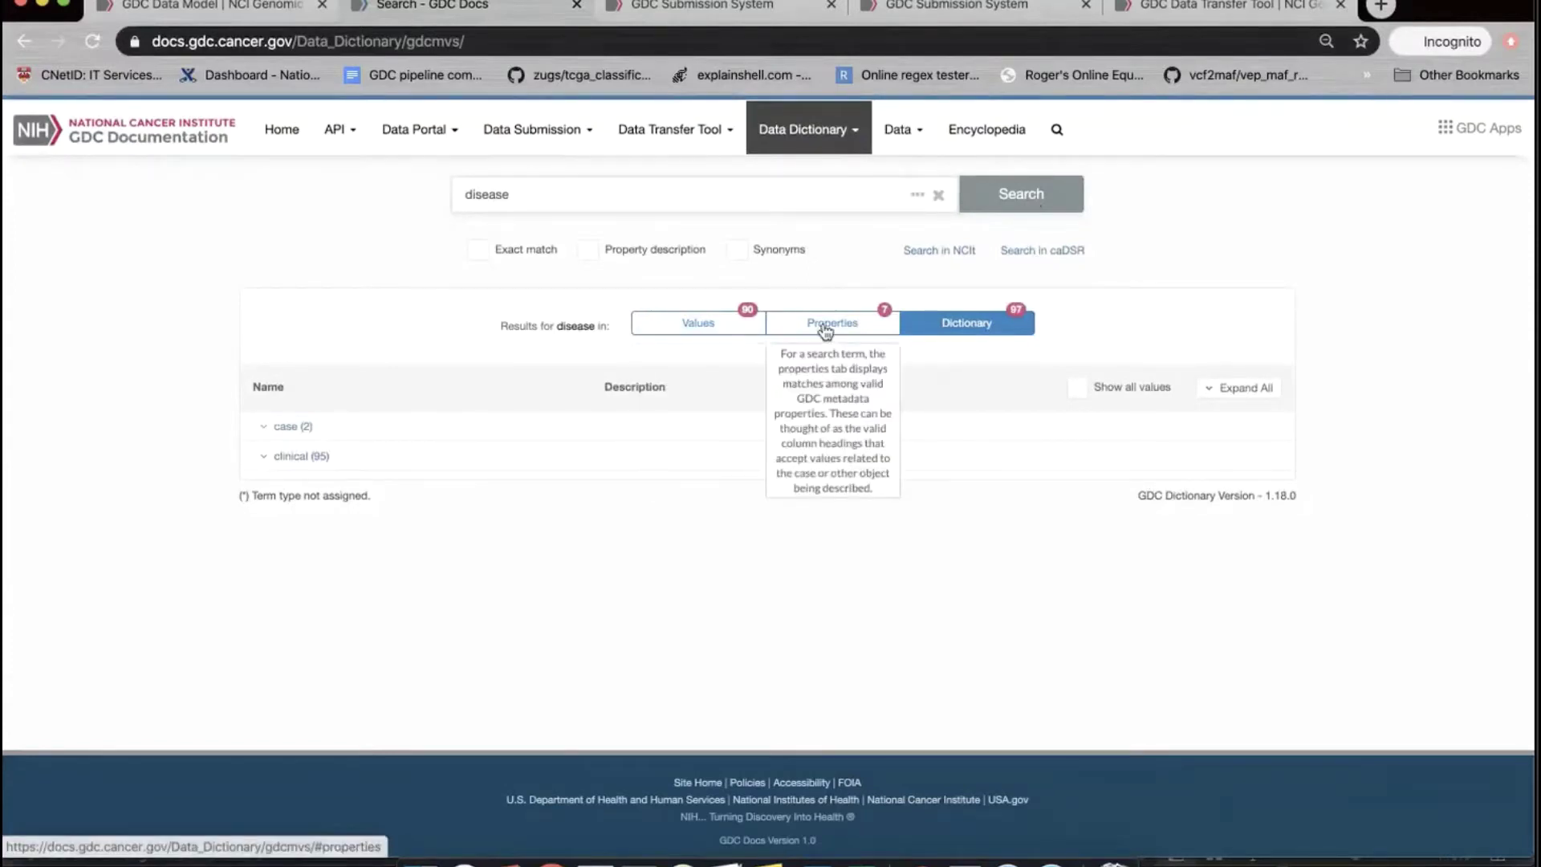
{"action": "left_click", "coordinate": [866, 328]}
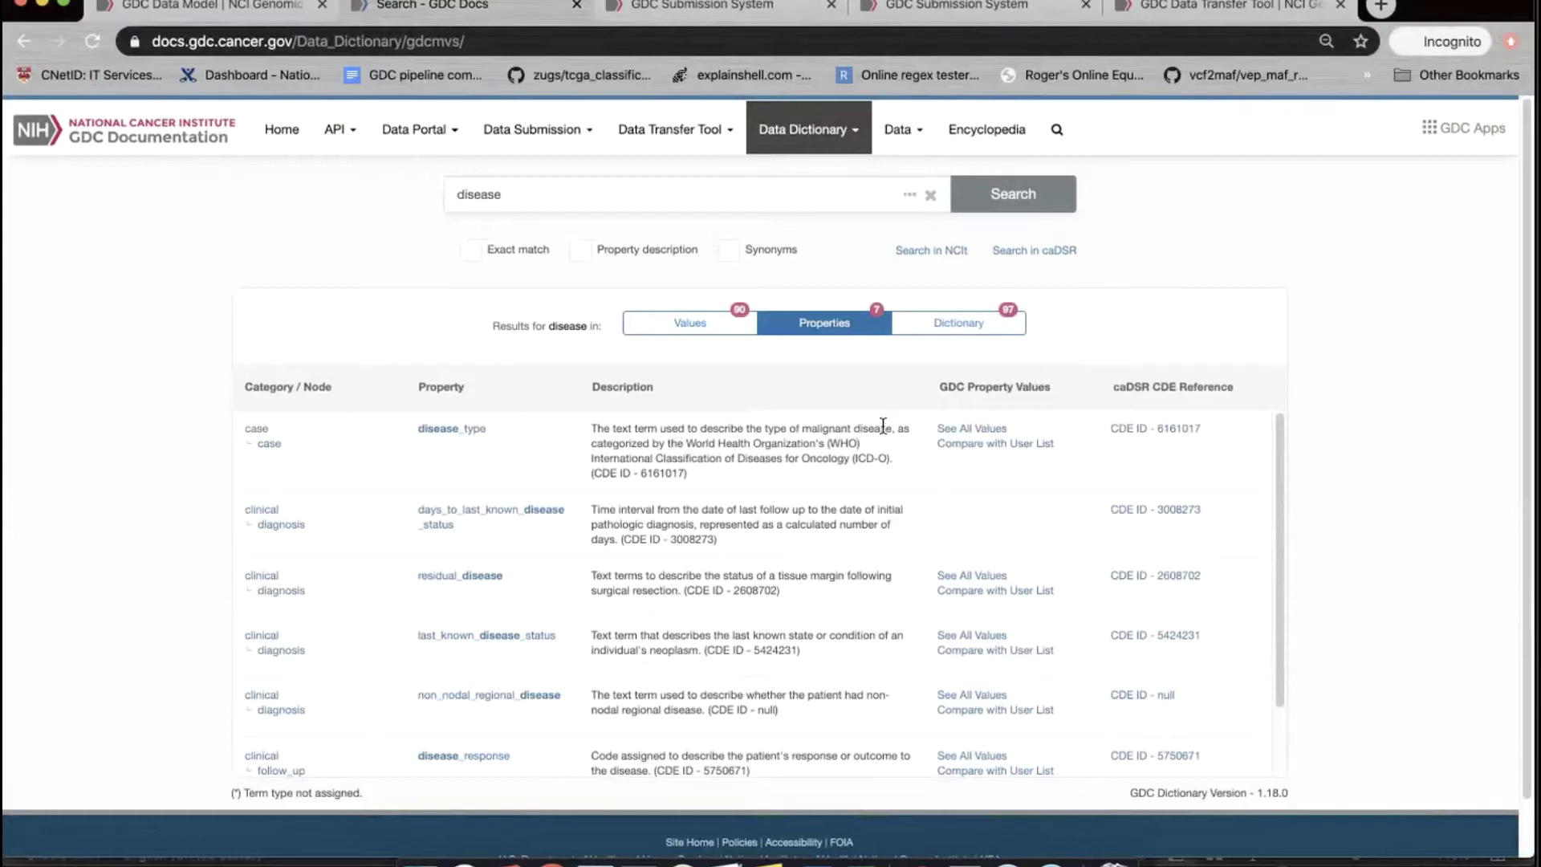
Search the data dictionary for "sarcoma" using the suggested term, and look through the matching values
{"action": "double_click", "coordinate": [578, 200]}
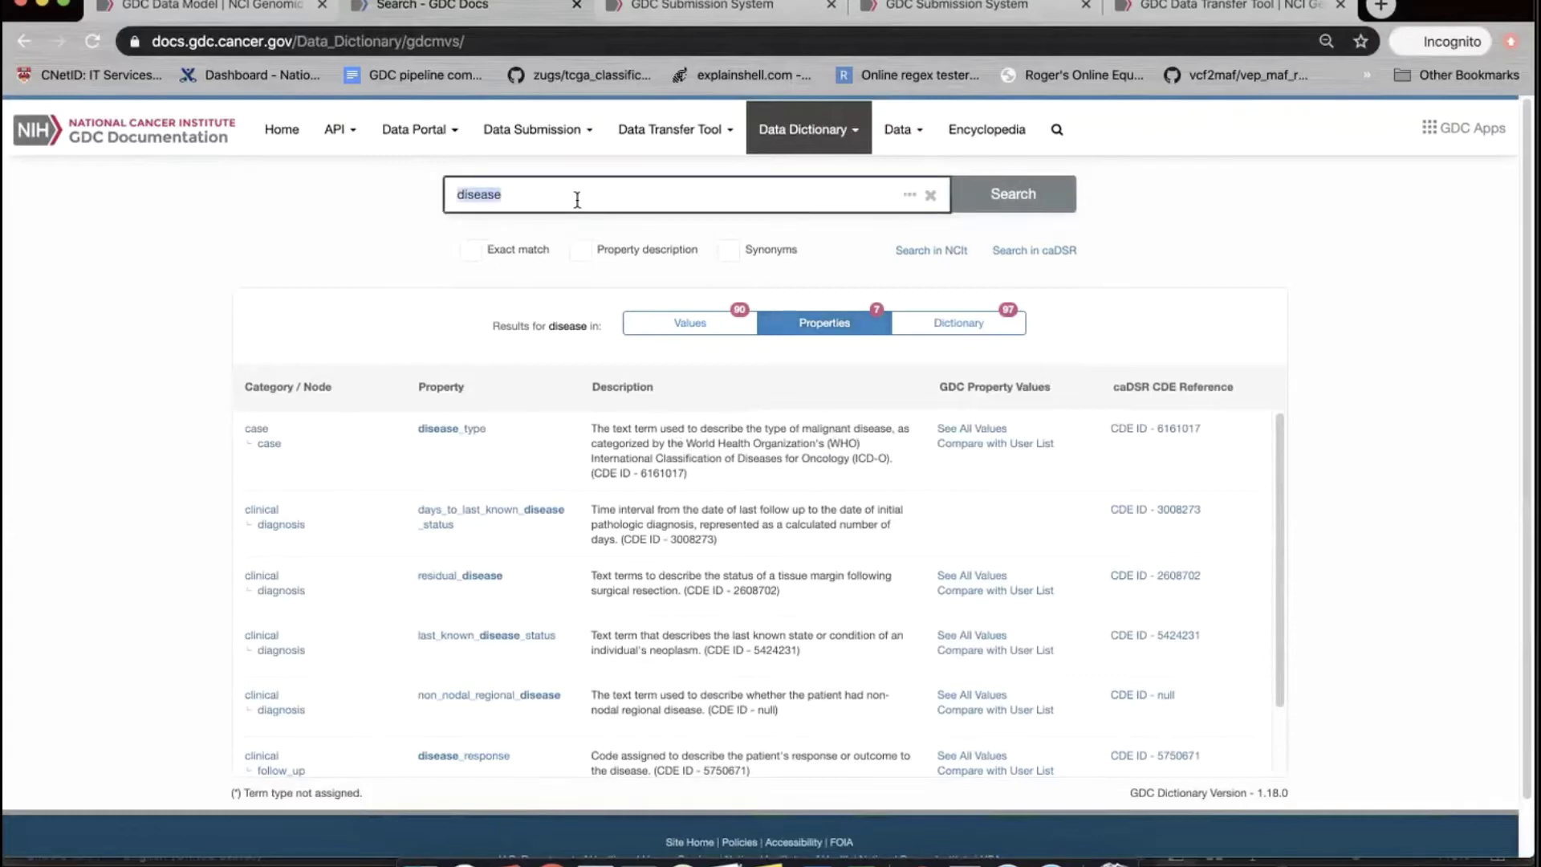
{"action": "type", "text": "saa"}
{"action": "key", "text": "BackSpace"}
{"action": "type", "text": "rcoma"}
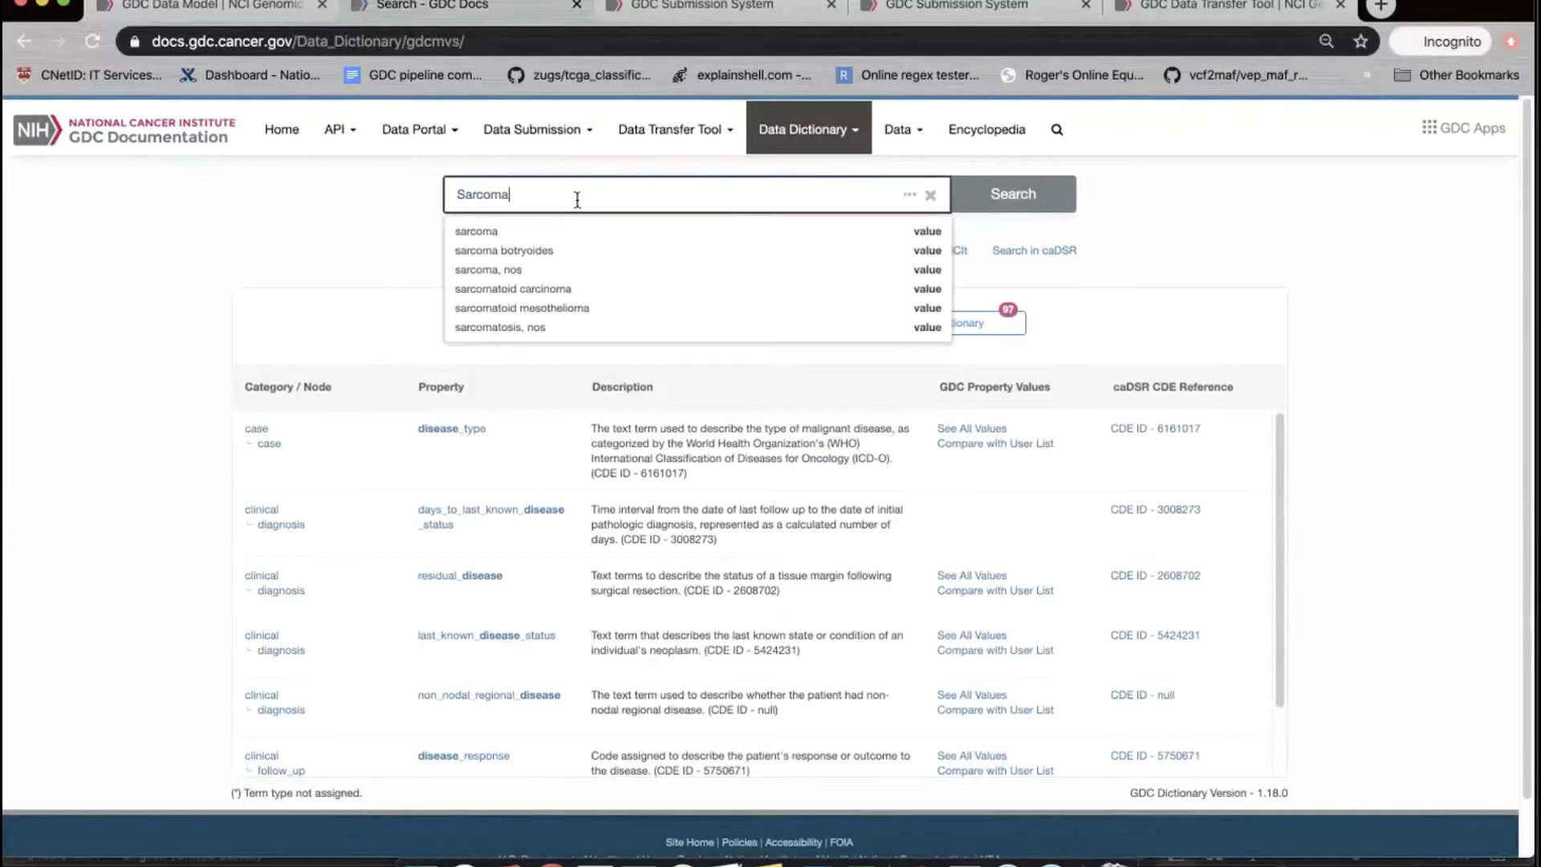
{"action": "left_click", "coordinate": [523, 233]}
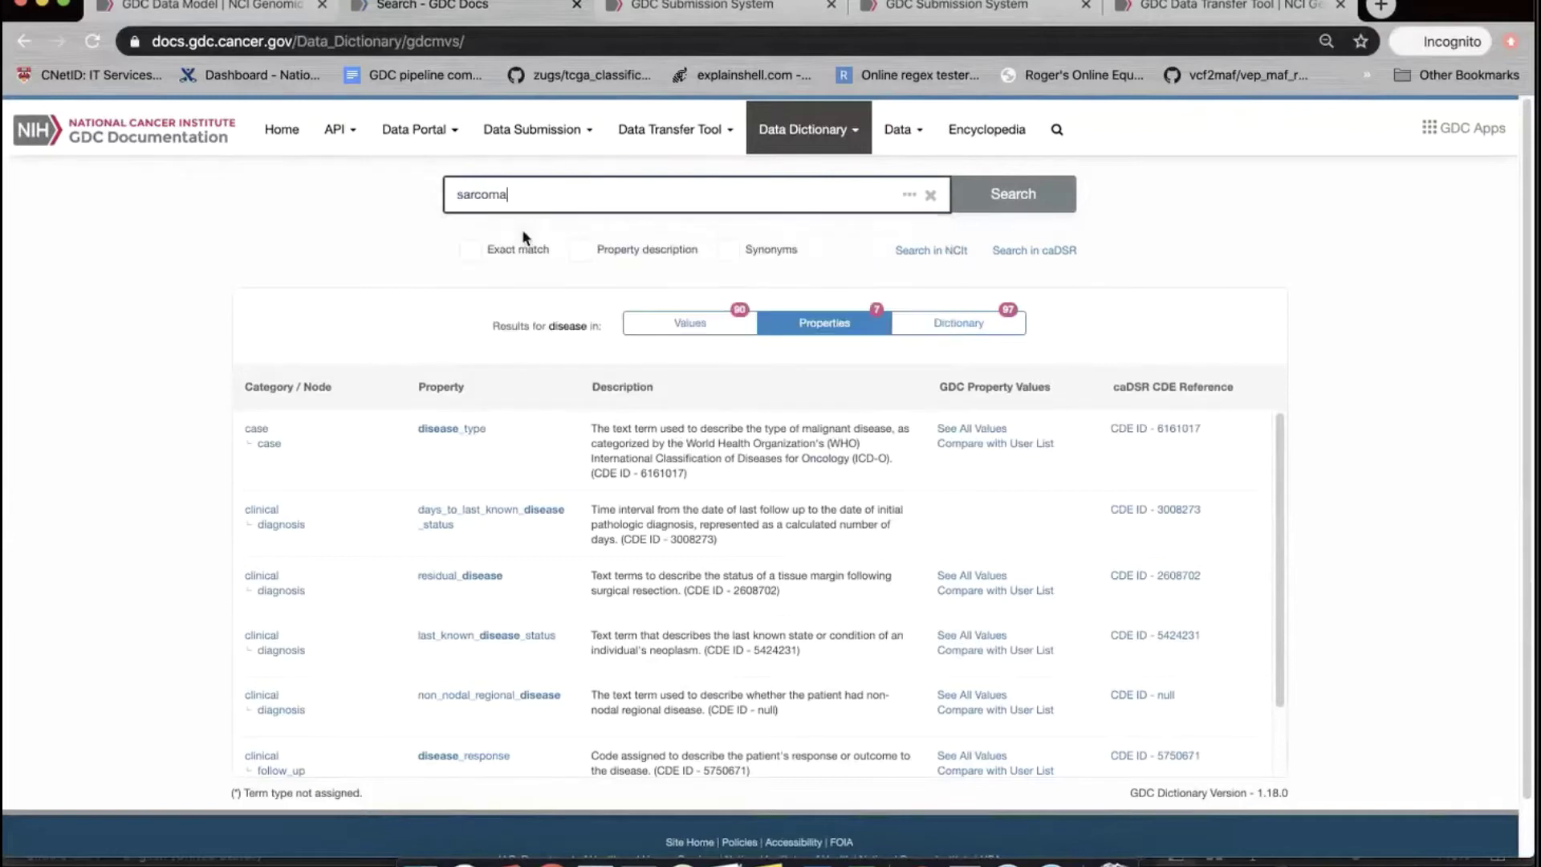
{"action": "left_click", "coordinate": [1011, 196]}
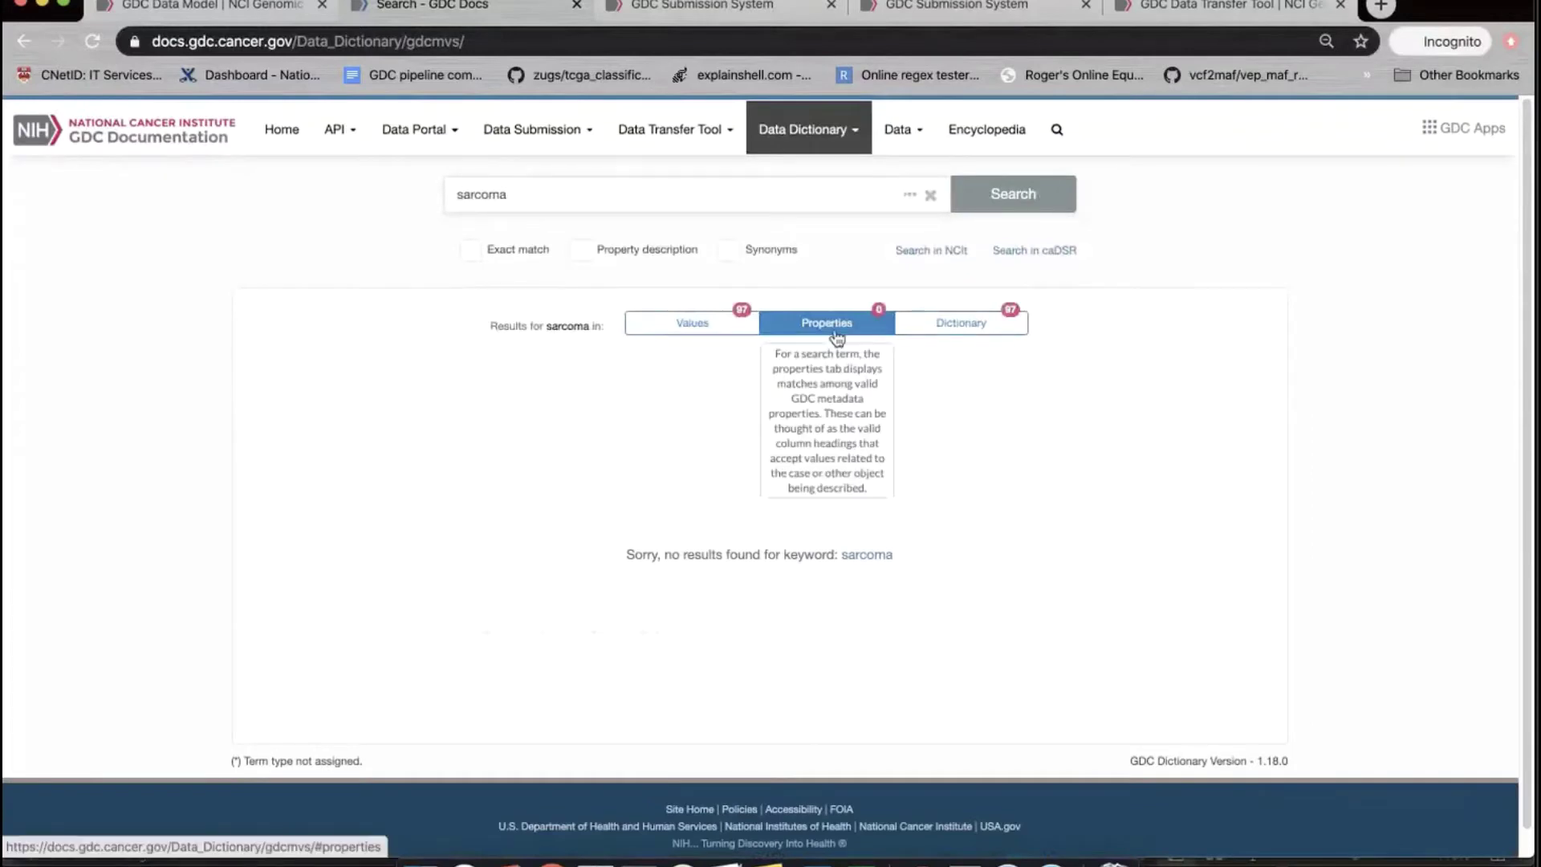
{"action": "left_click", "coordinate": [711, 330]}
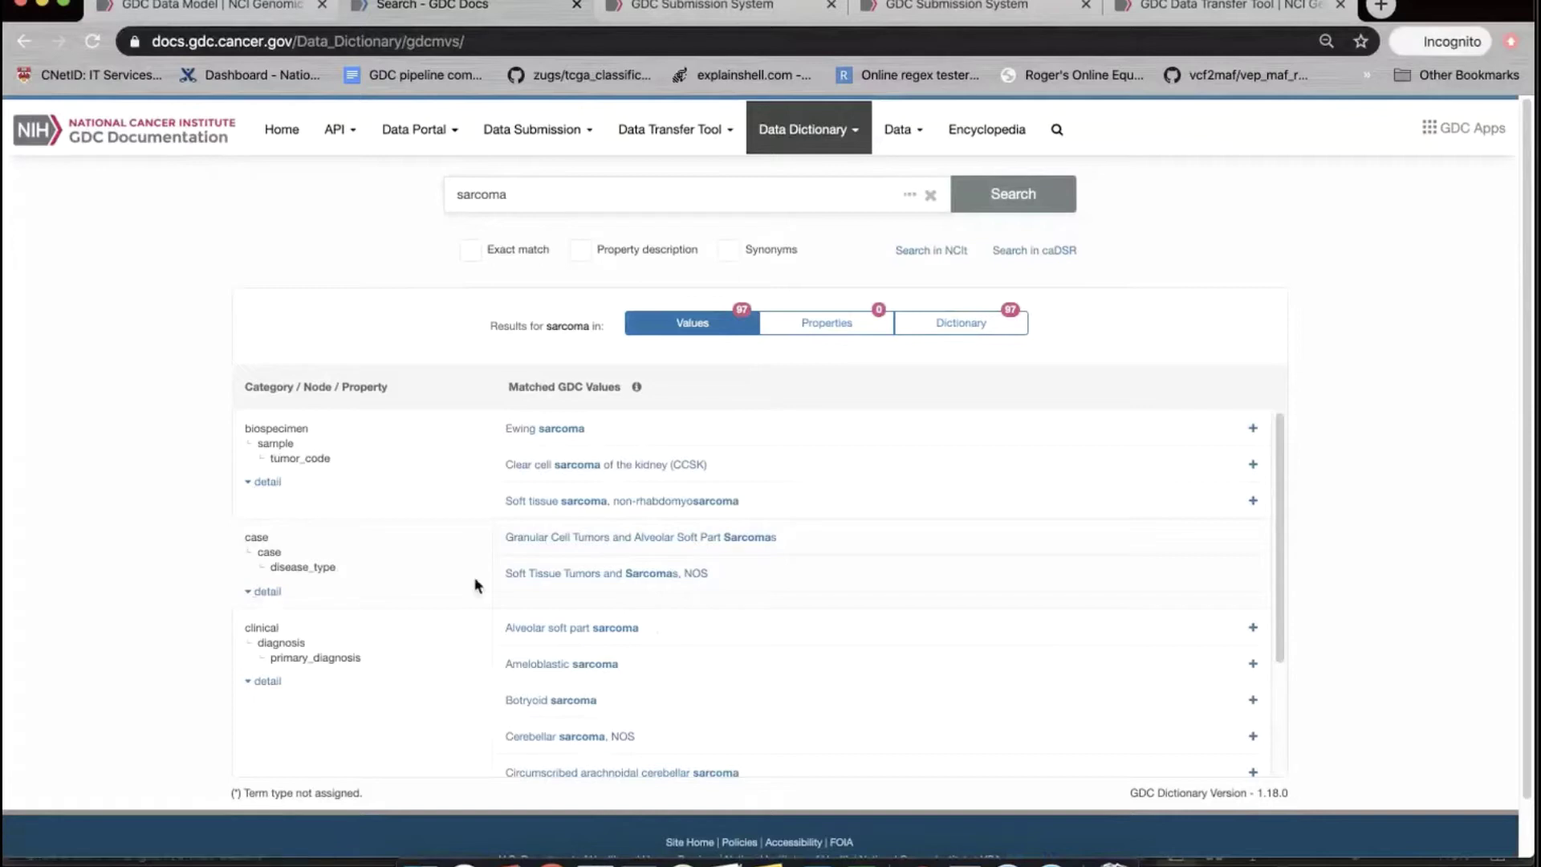
{"action": "scroll", "coordinate": [374, 575], "scroll_direction": "down", "scroll_amount": 1}
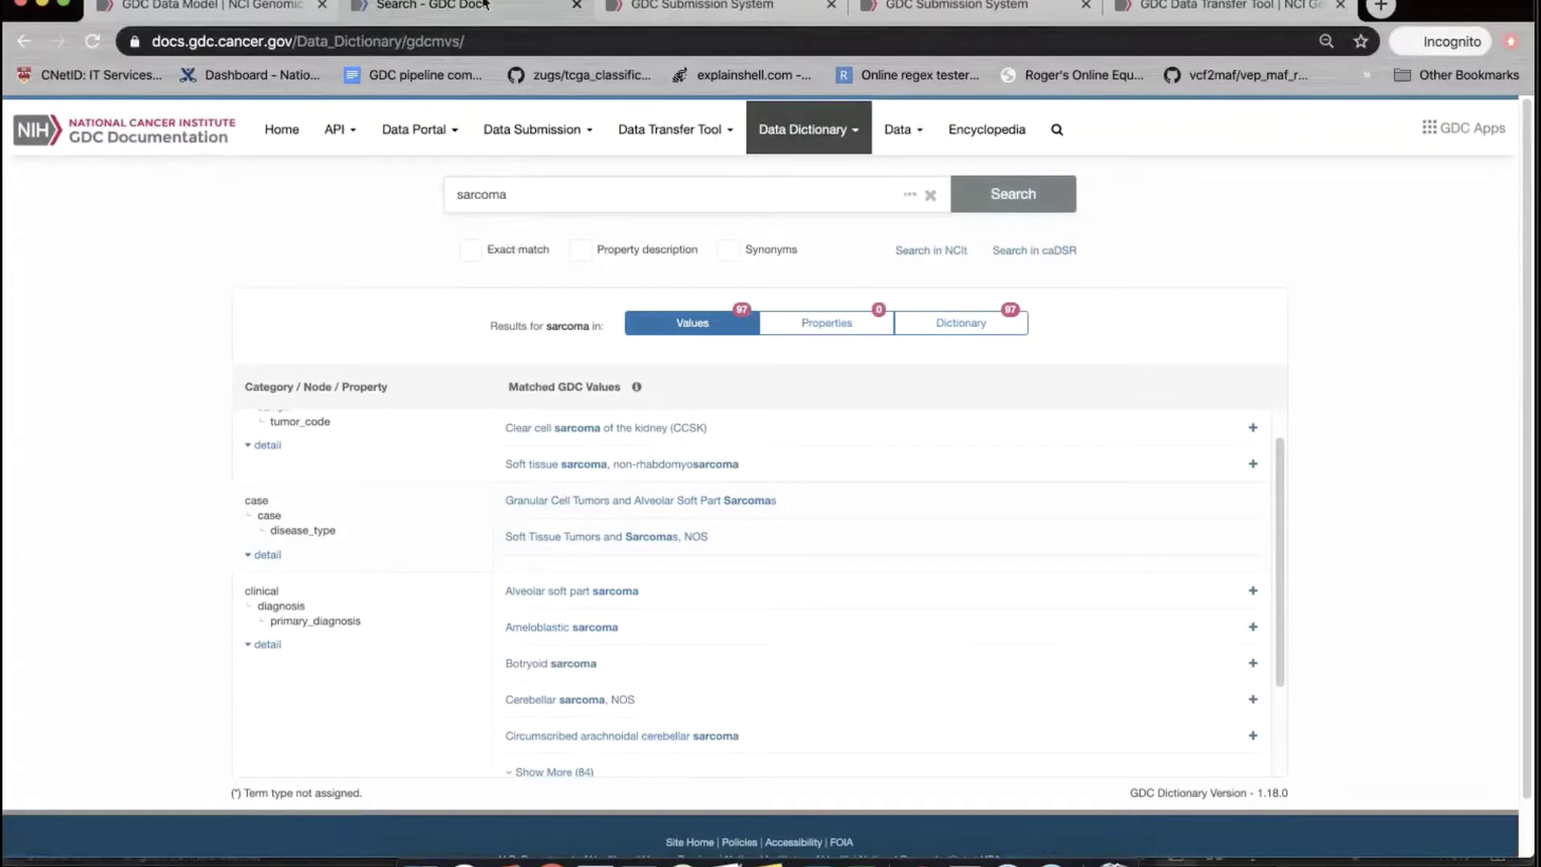
Return to the Data Dictionary Viewer, open the Sample entity under Biospecimen, and examine its links and required properties
{"action": "left_click", "coordinate": [809, 138]}
{"action": "left_click", "coordinate": [835, 193]}
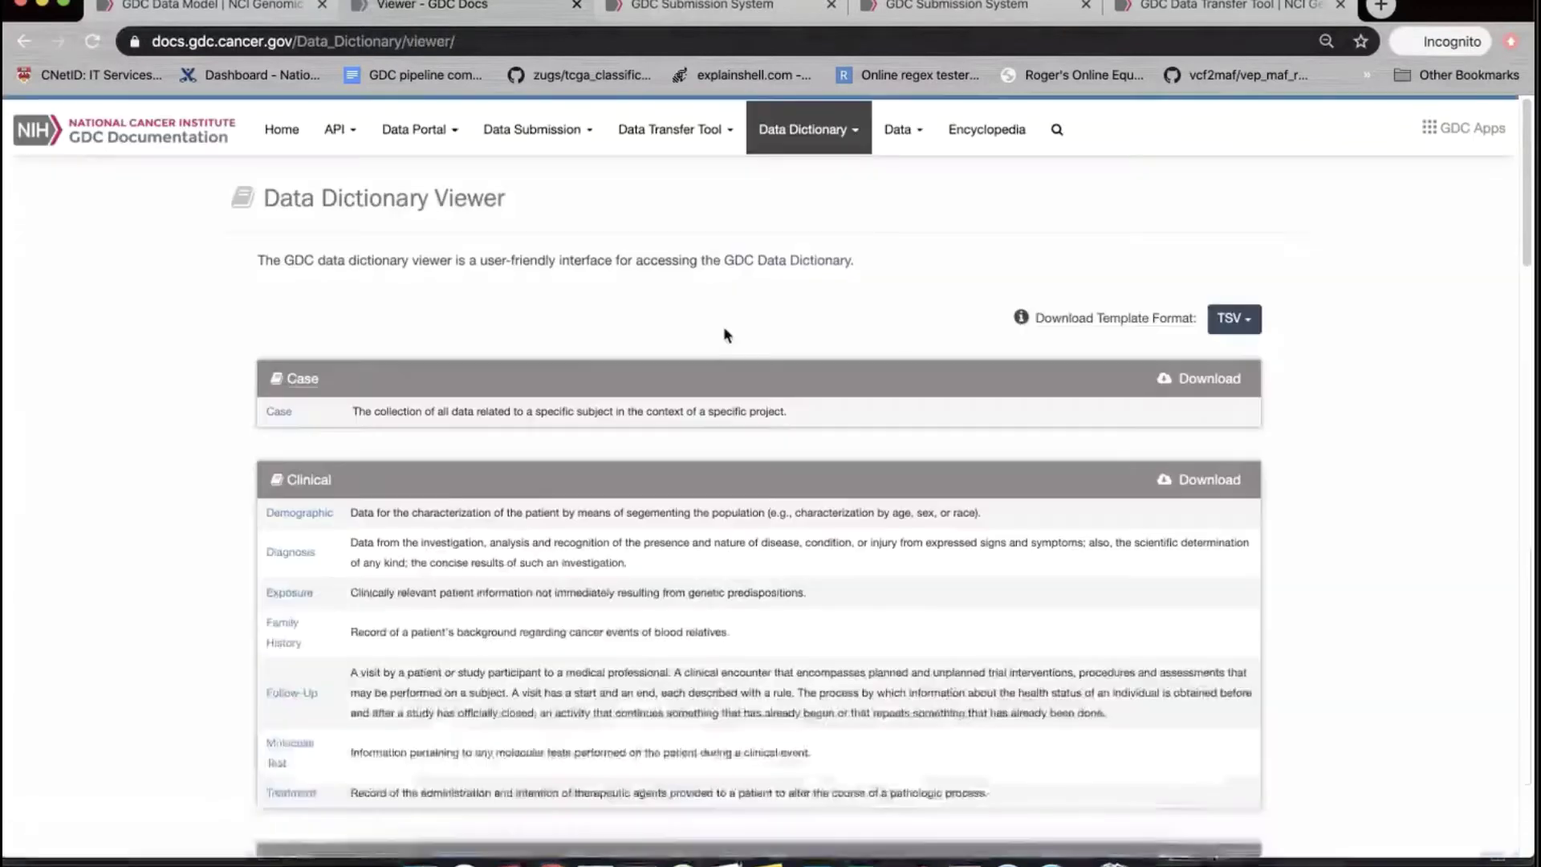
{"action": "scroll", "coordinate": [305, 562], "scroll_direction": "down", "scroll_amount": 5}
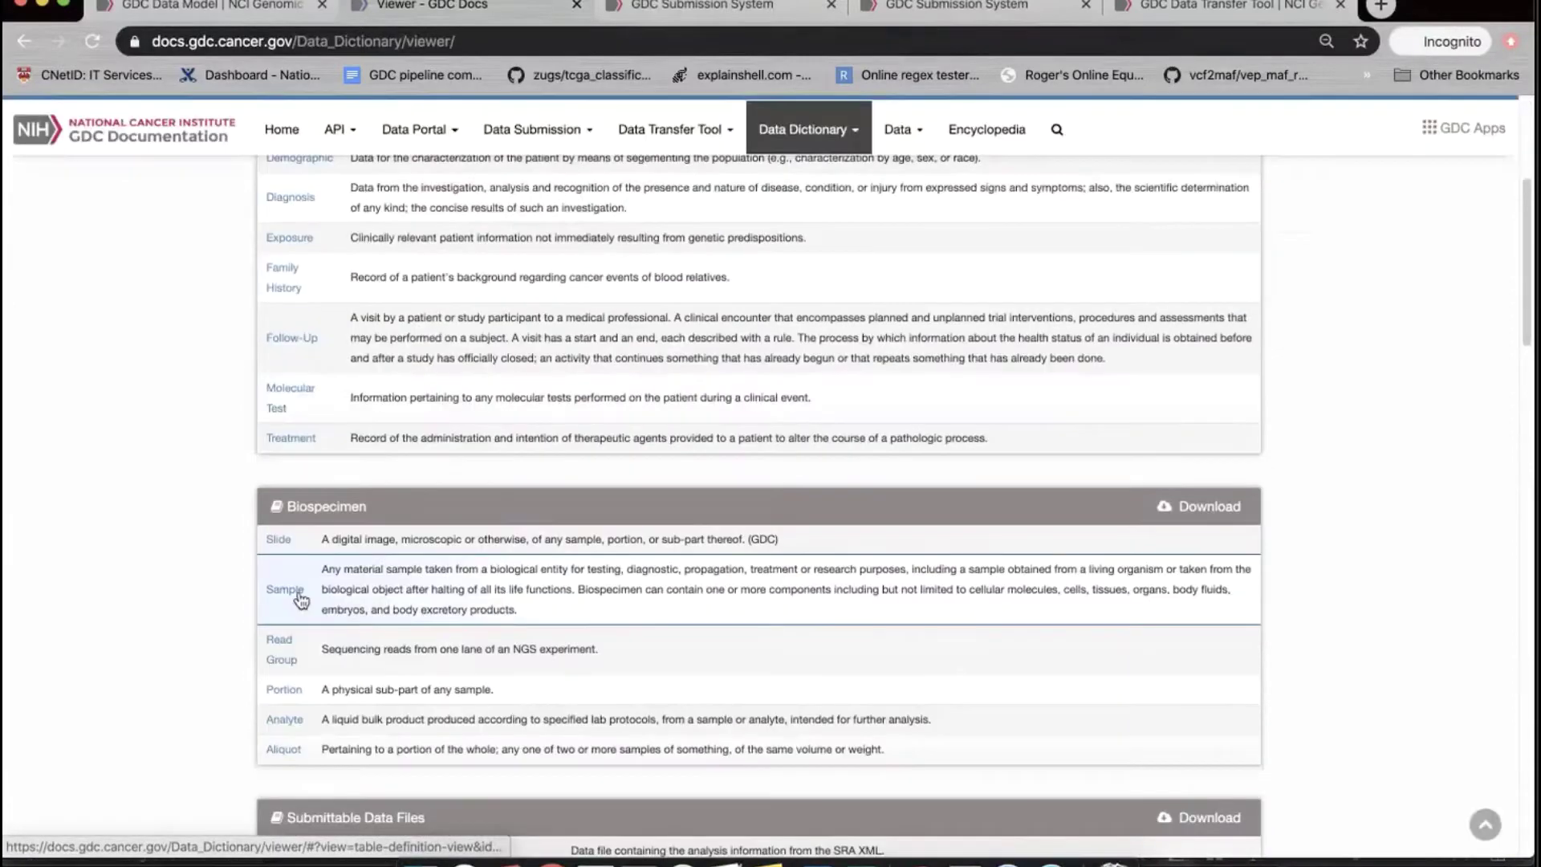
{"action": "left_click", "coordinate": [285, 590]}
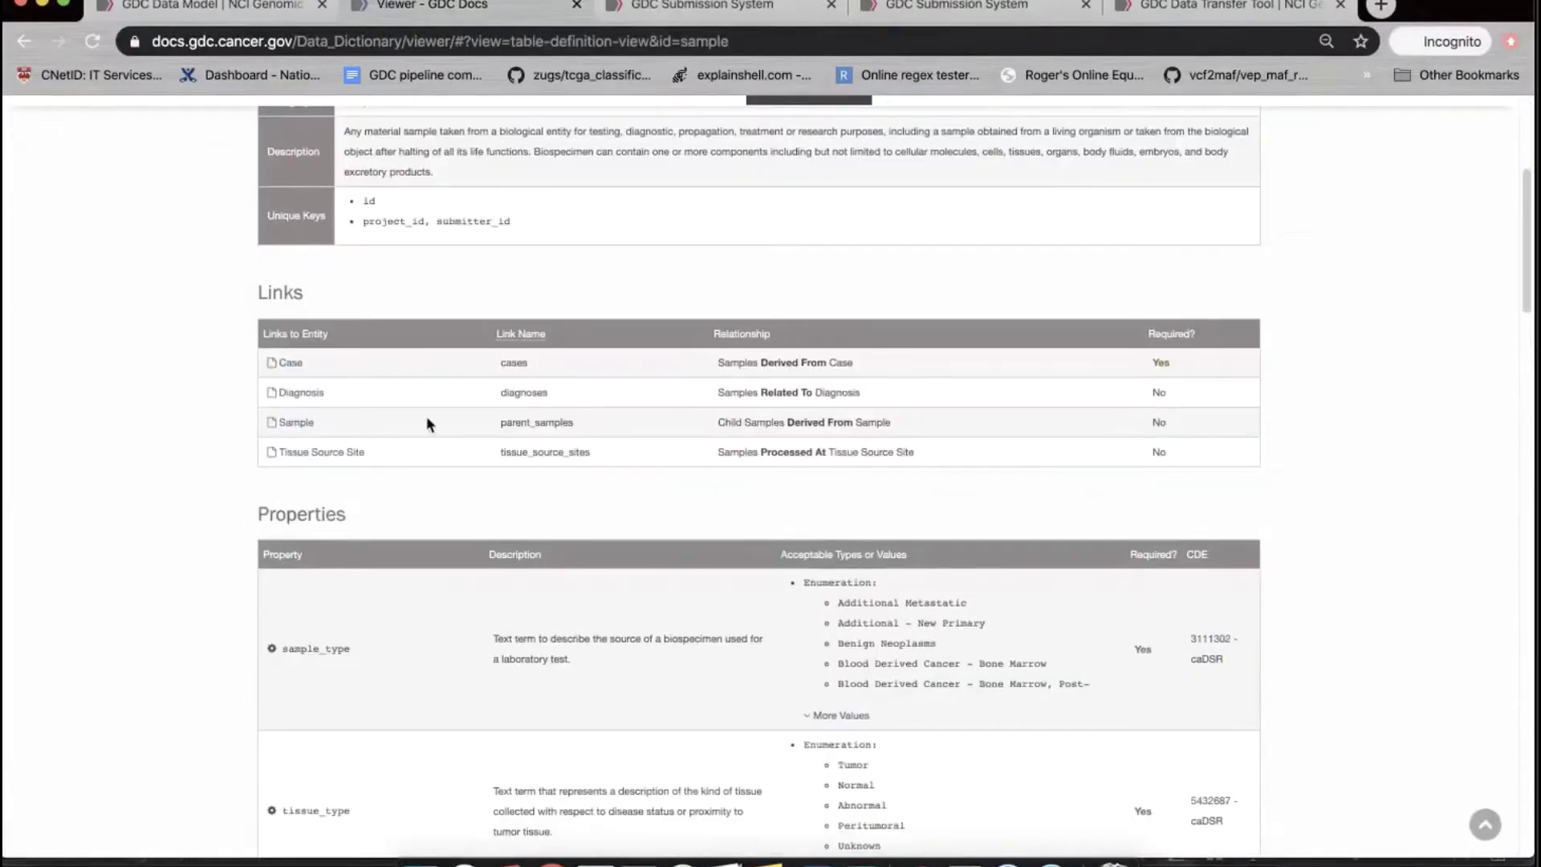
{"action": "scroll", "coordinate": [531, 507], "scroll_direction": "down", "scroll_amount": 1}
{"action": "scroll", "coordinate": [562, 510], "scroll_direction": "down", "scroll_amount": 3}
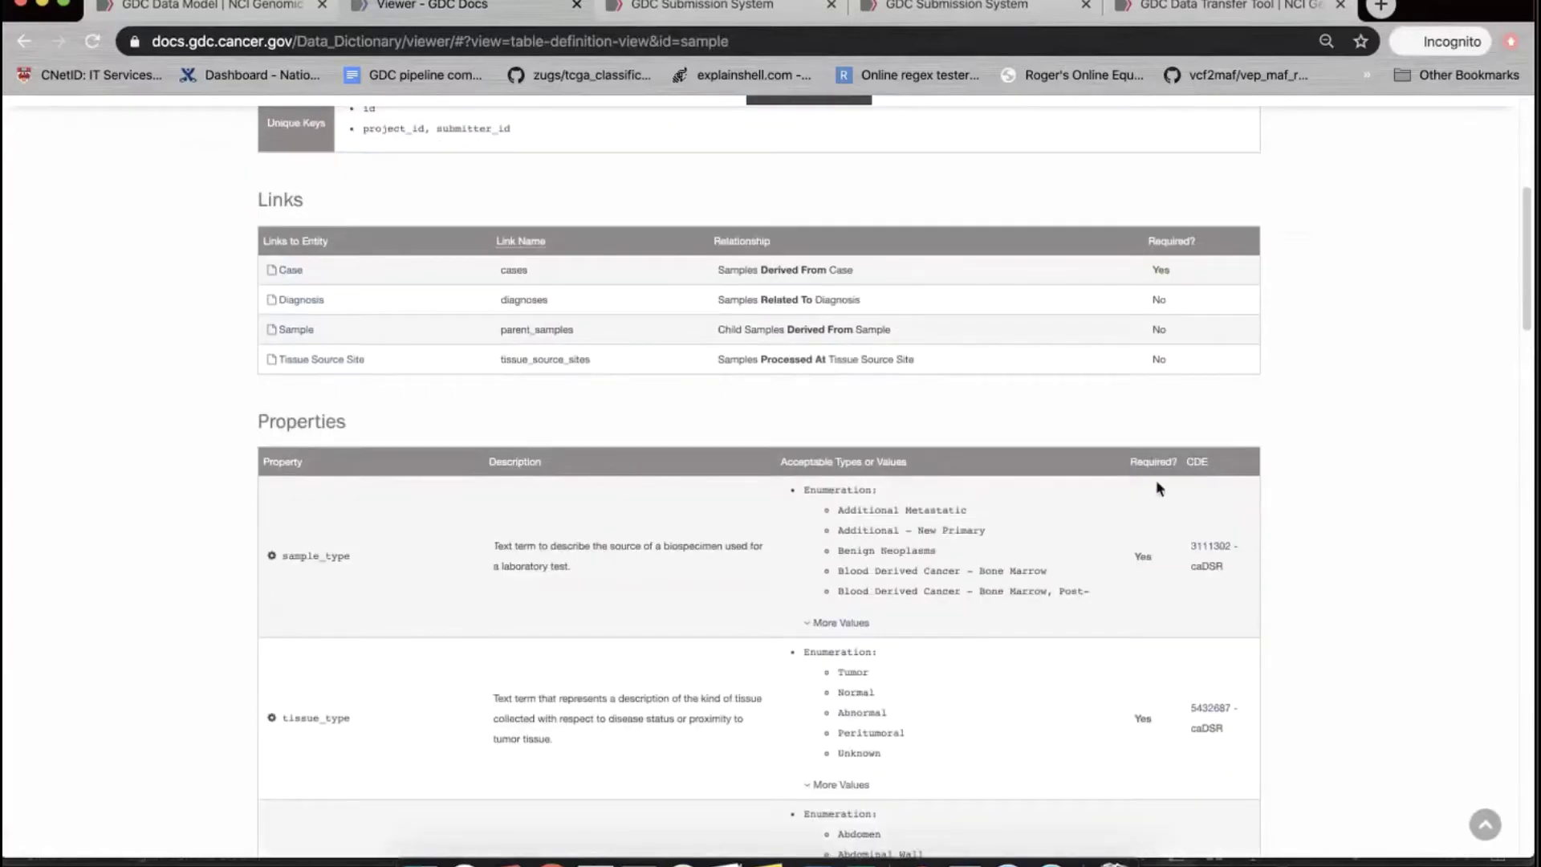
Return to the GDC-INTERNAL dashboard in the submission portal, reload it, and review the project overview and the data upload section
{"action": "scroll", "coordinate": [1157, 514], "scroll_direction": "down", "scroll_amount": 3}
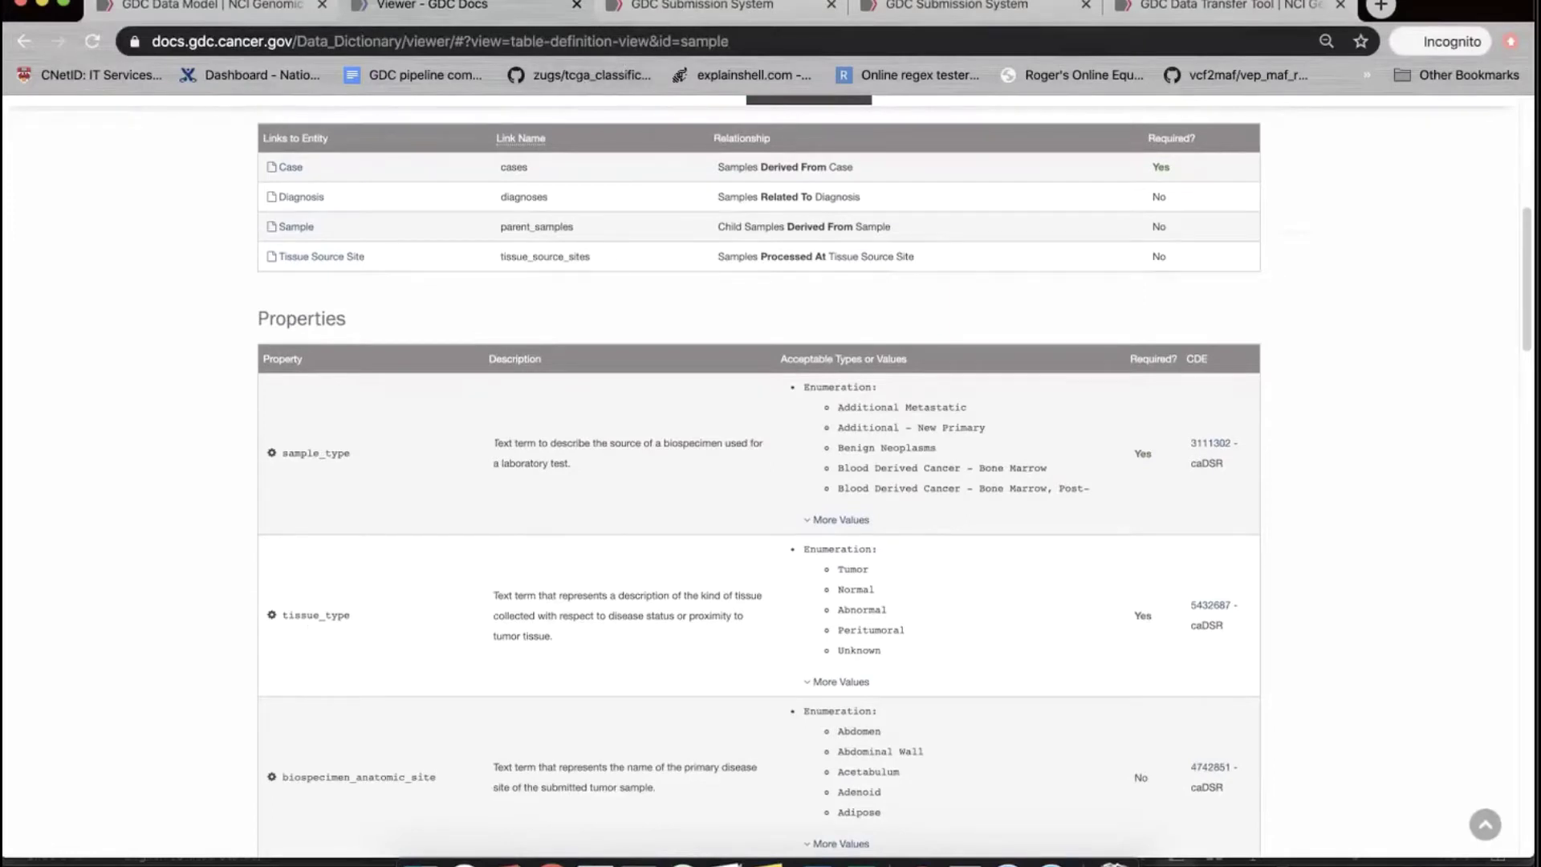
{"action": "left_click", "coordinate": [654, 10]}
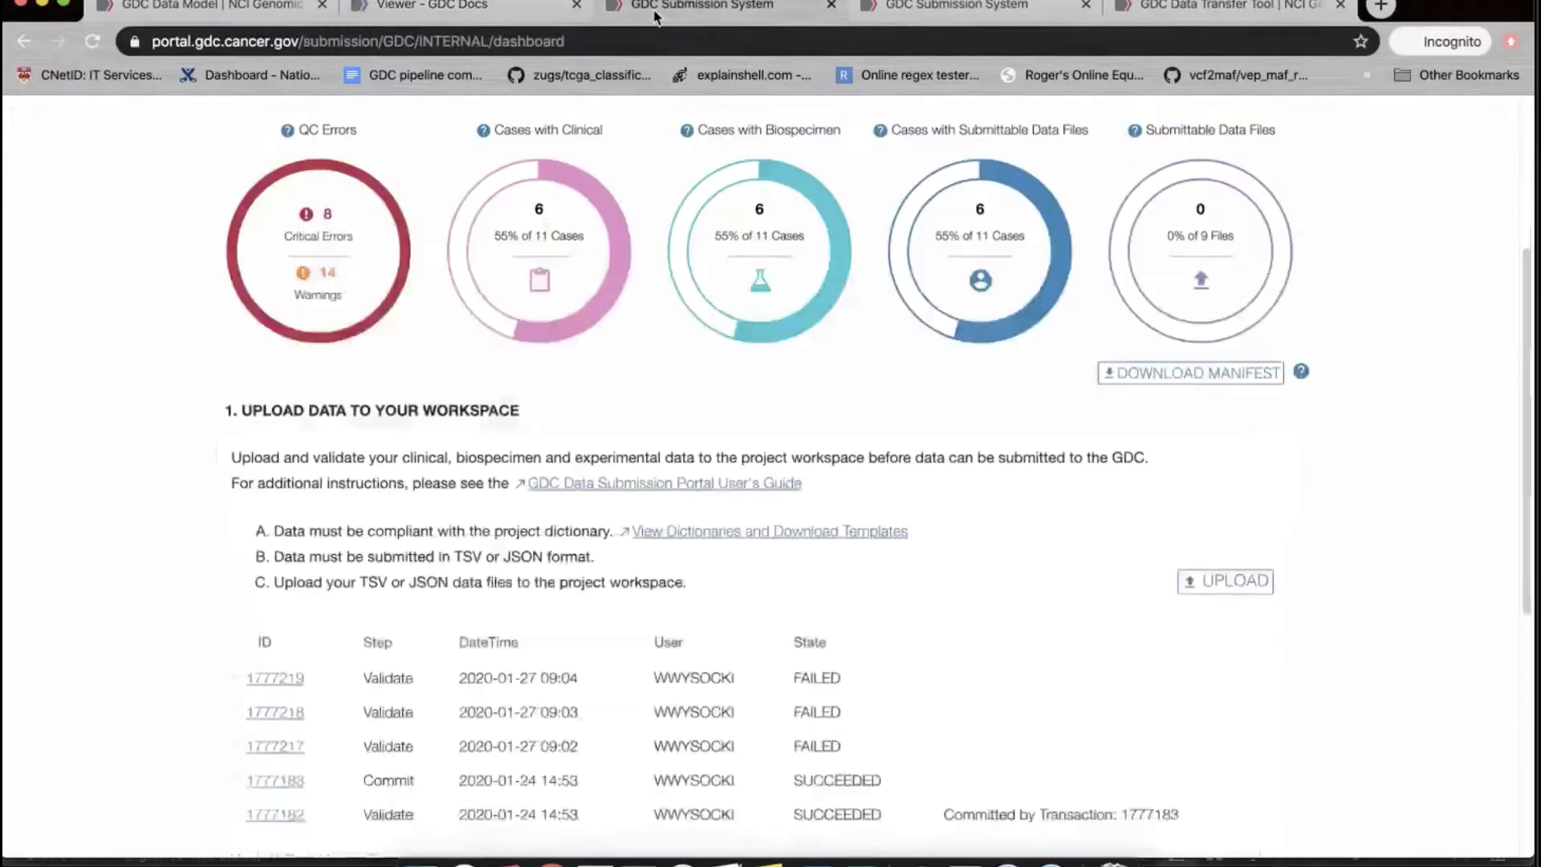
{"action": "scroll", "coordinate": [604, 369], "scroll_direction": "up", "scroll_amount": 5}
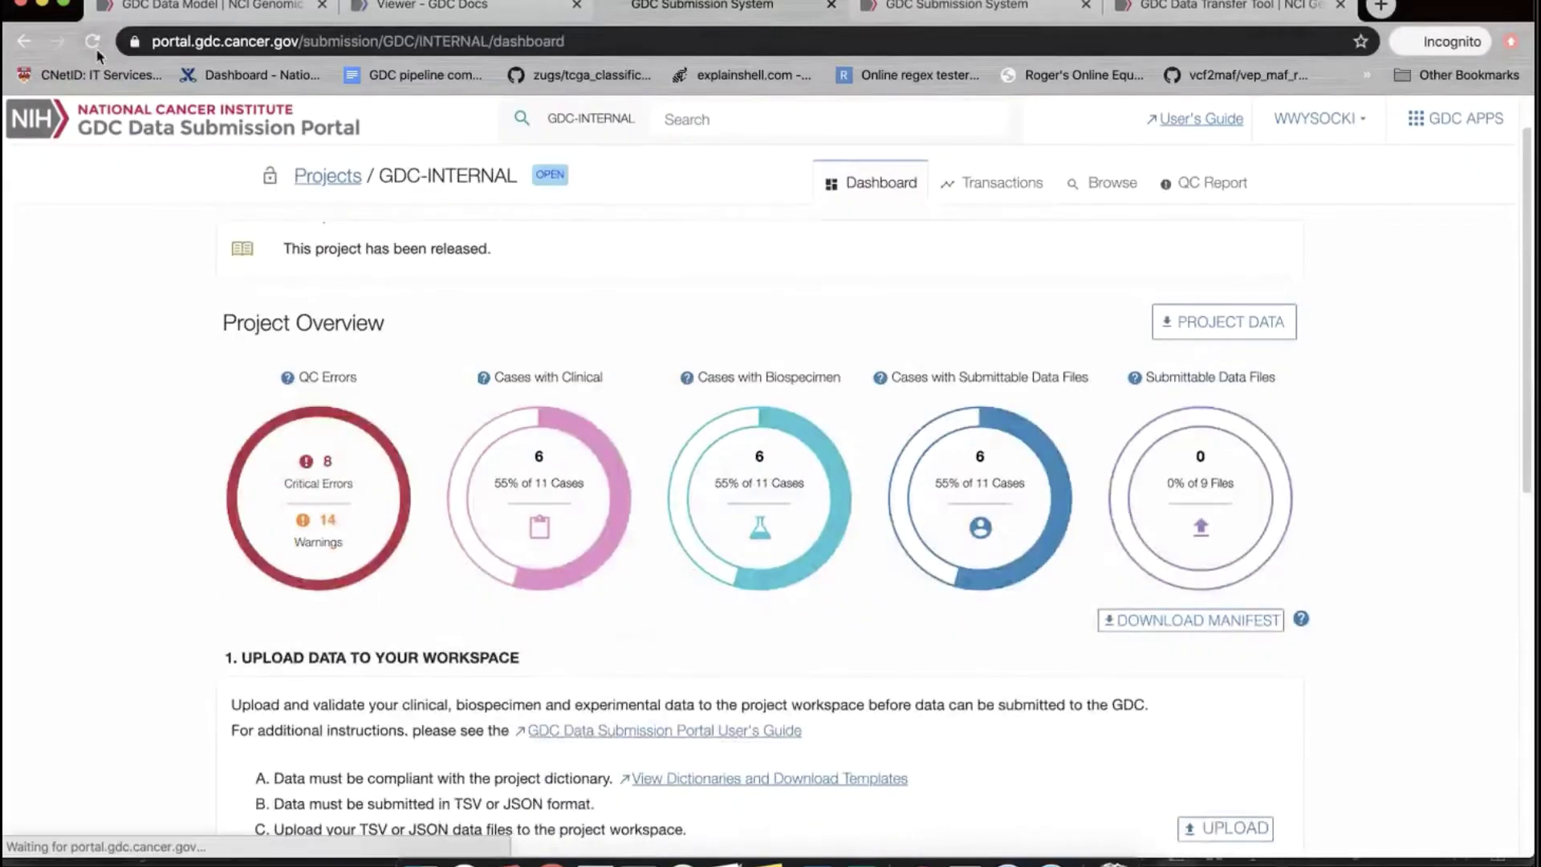
{"action": "left_click", "coordinate": [94, 43]}
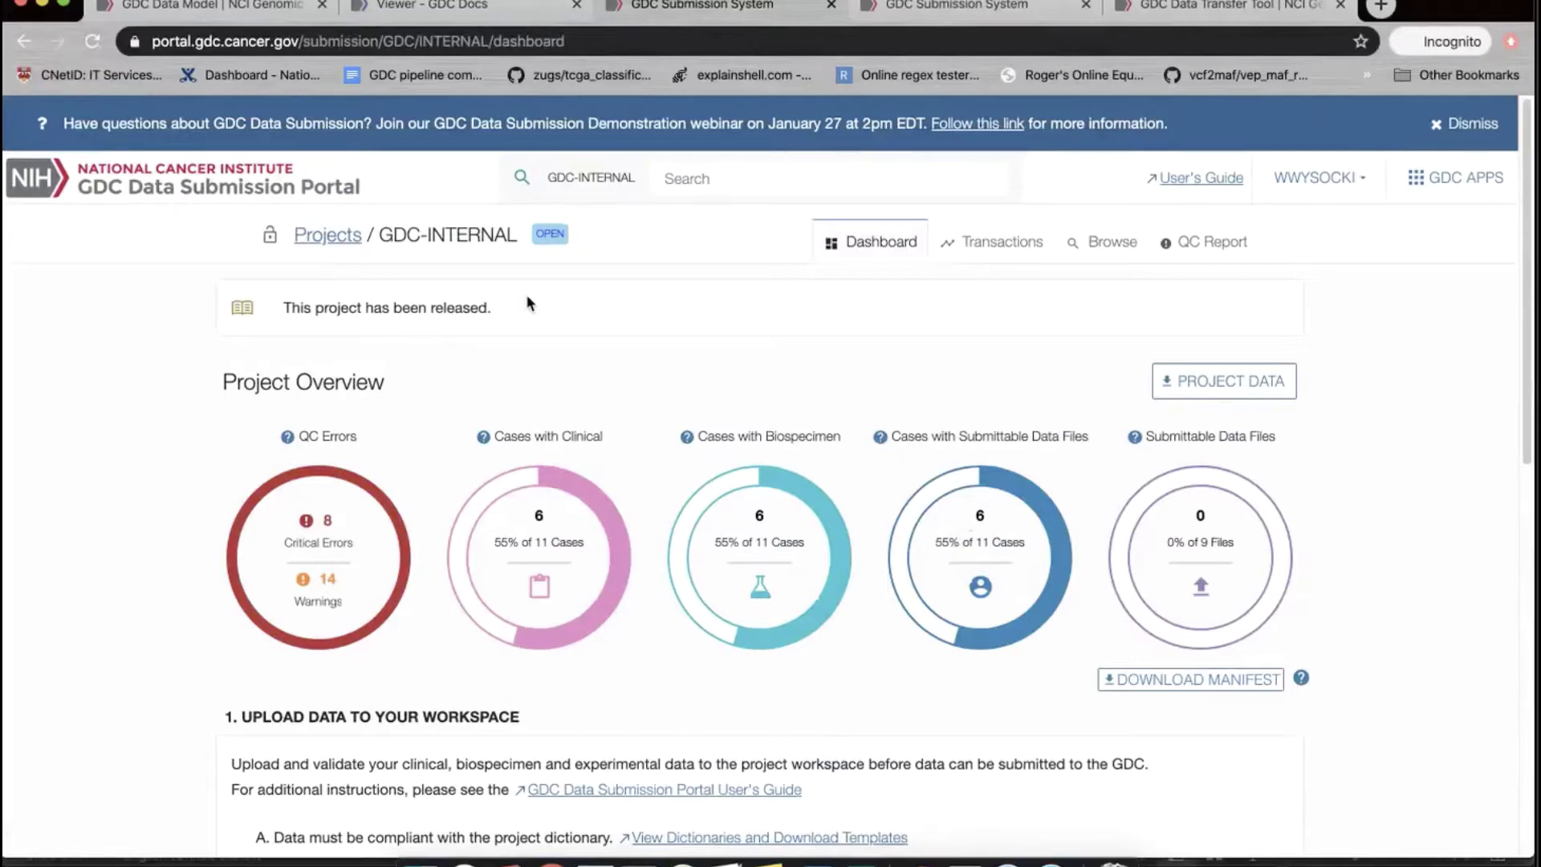
{"action": "scroll", "coordinate": [626, 388], "scroll_direction": "down", "scroll_amount": 2}
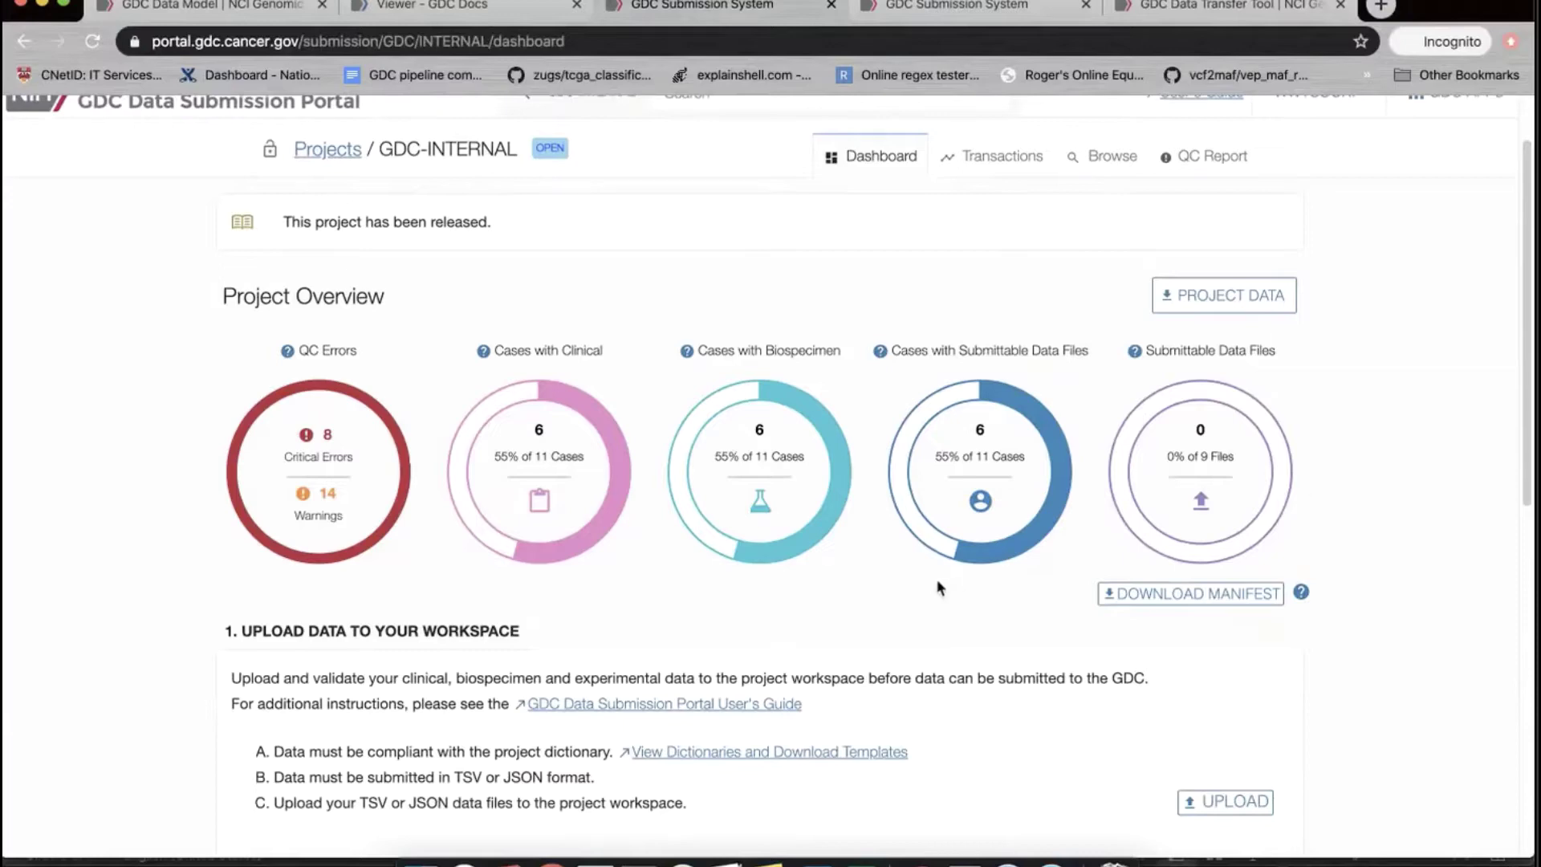
{"action": "scroll", "coordinate": [941, 588], "scroll_direction": "down", "scroll_amount": 1}
{"action": "scroll", "coordinate": [941, 588], "scroll_direction": "down", "scroll_amount": 3}
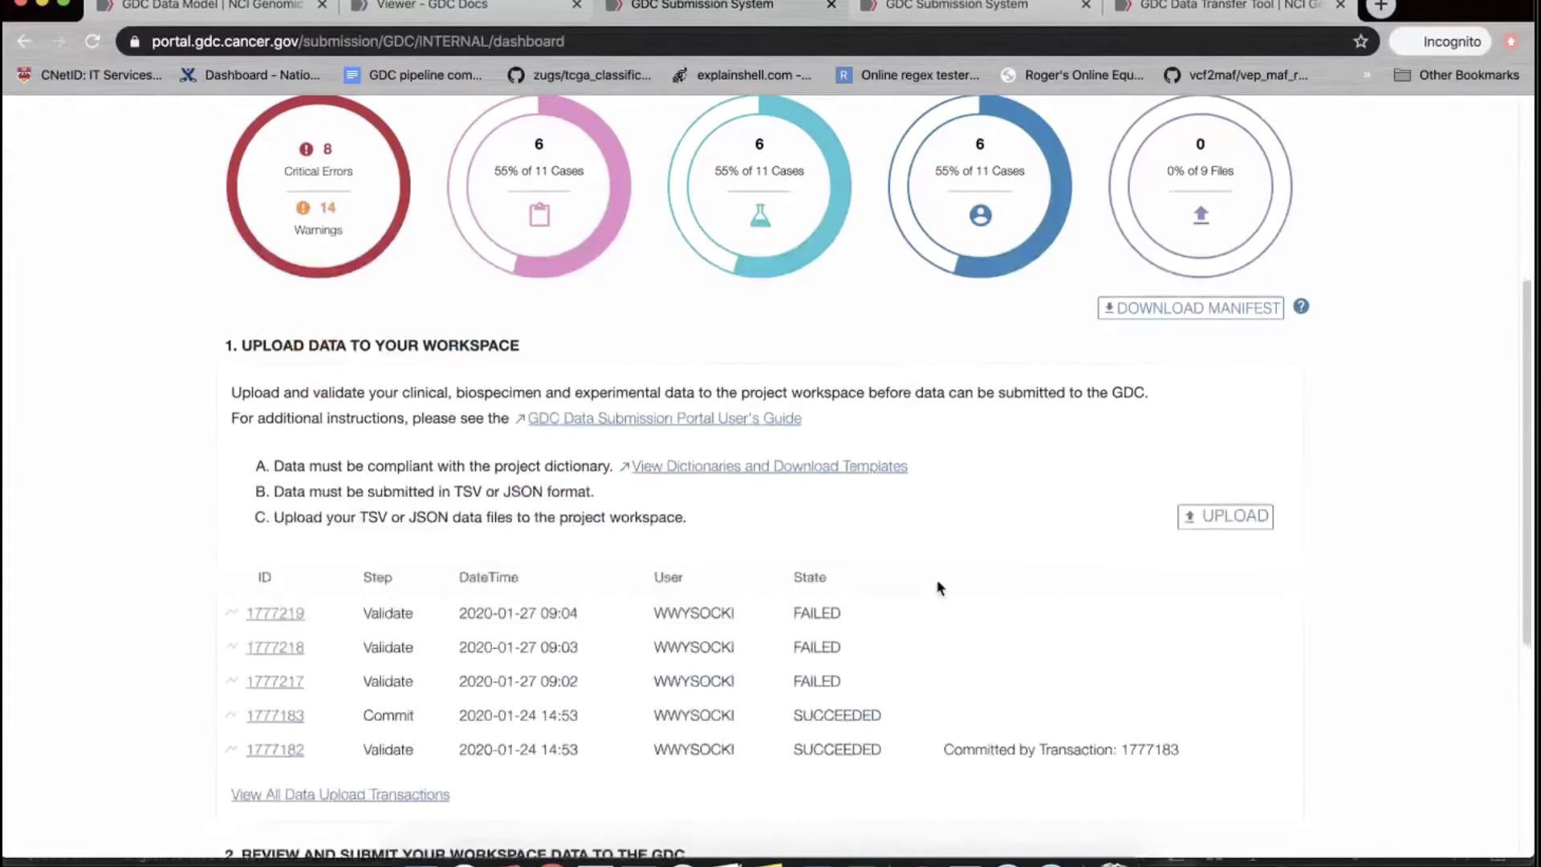
{"action": "scroll", "coordinate": [1106, 432], "scroll_direction": "down", "scroll_amount": 1}
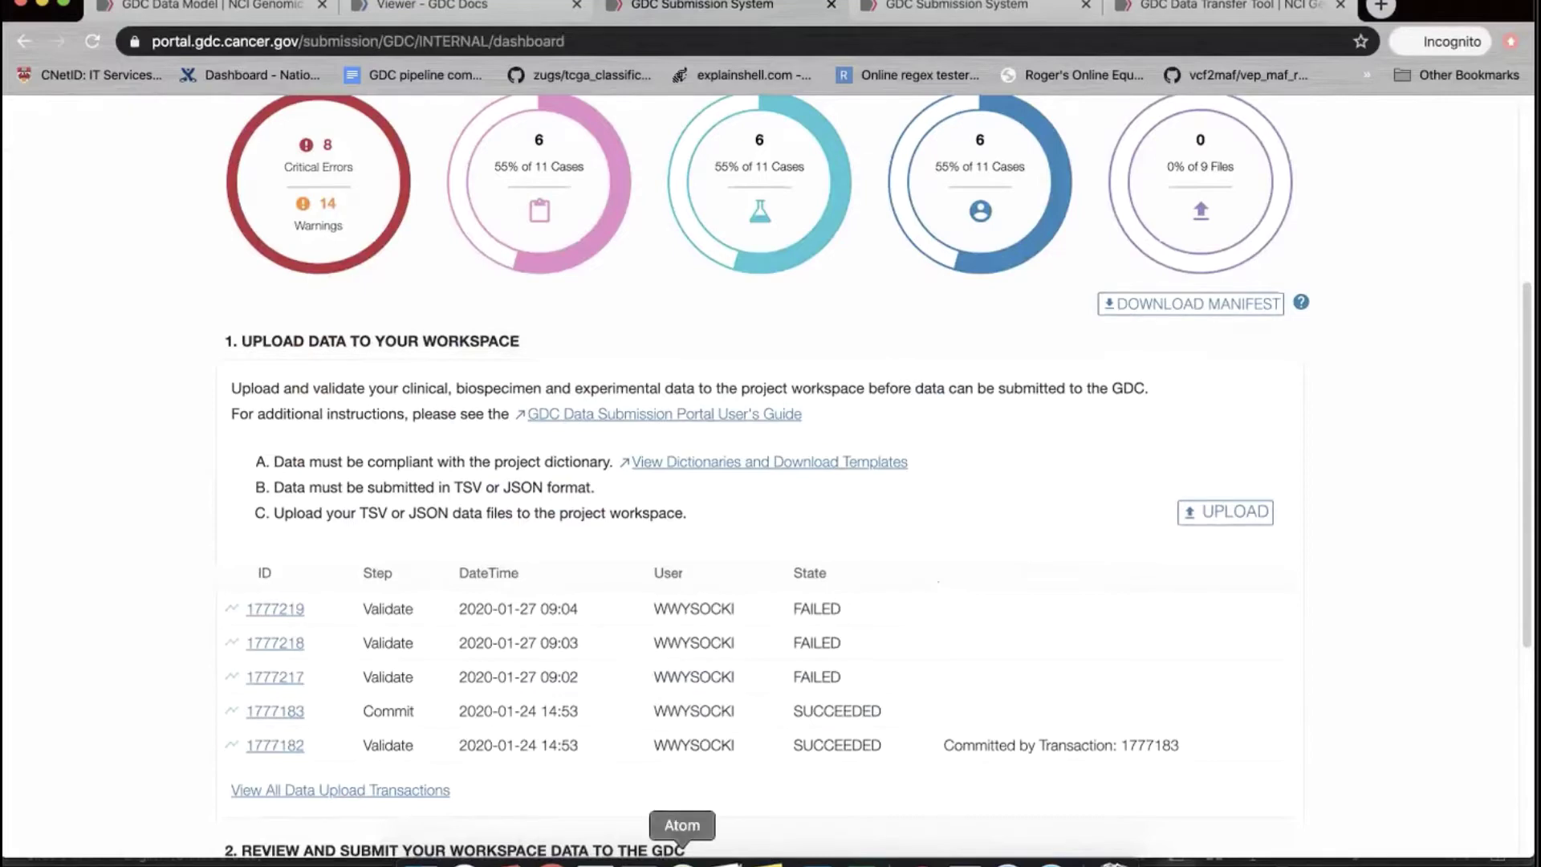
Switch to Atom, open case.json from the Complete_Templates folder, and place Excel's case spreadsheet below its code to compare both formats
{"action": "left_click", "coordinate": [682, 862]}
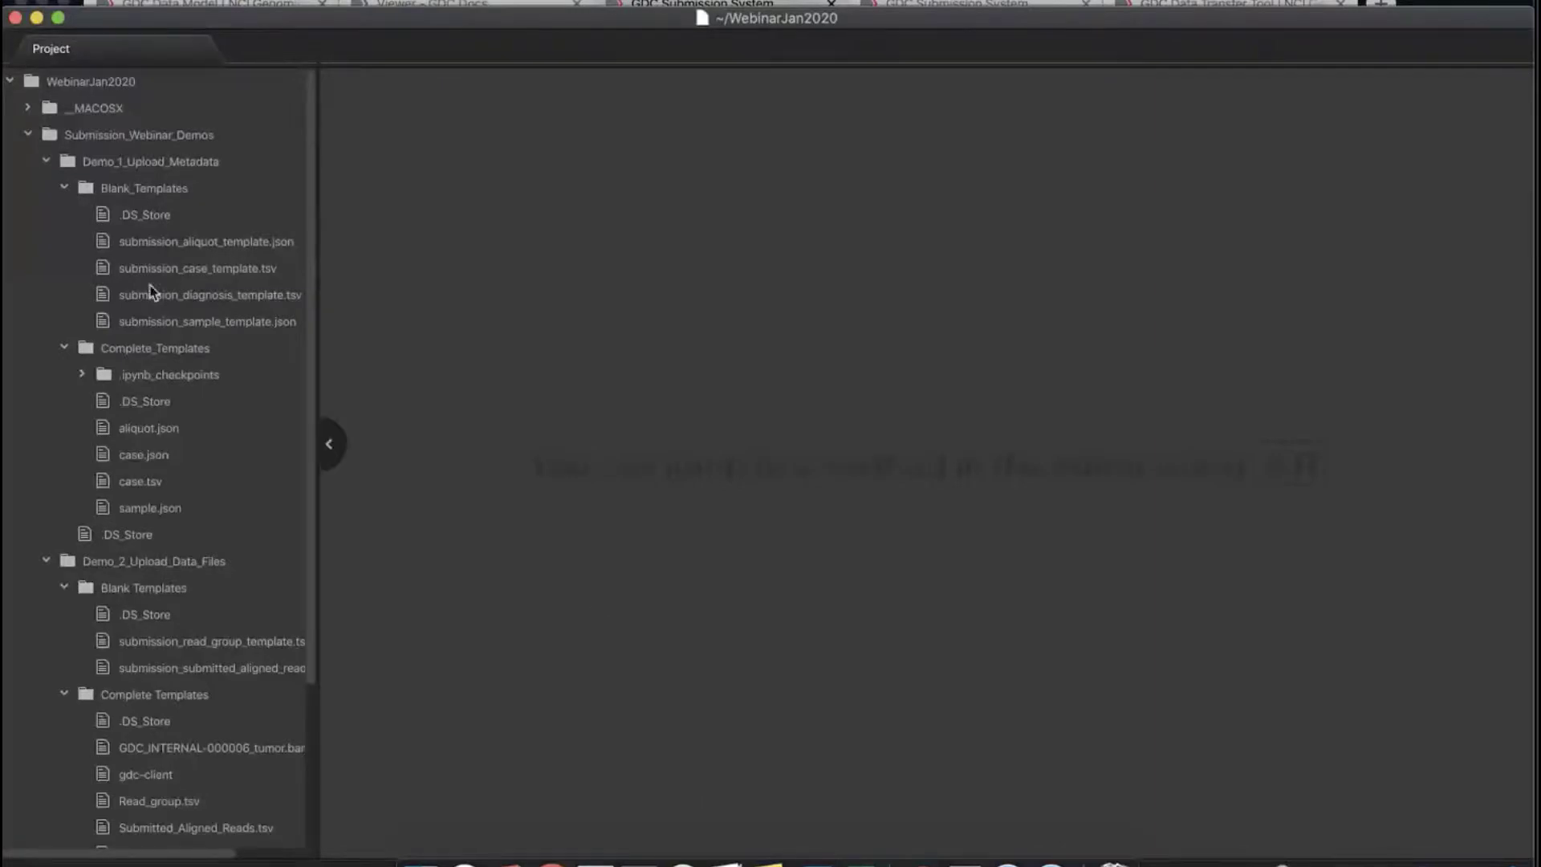
{"action": "left_click", "coordinate": [142, 457]}
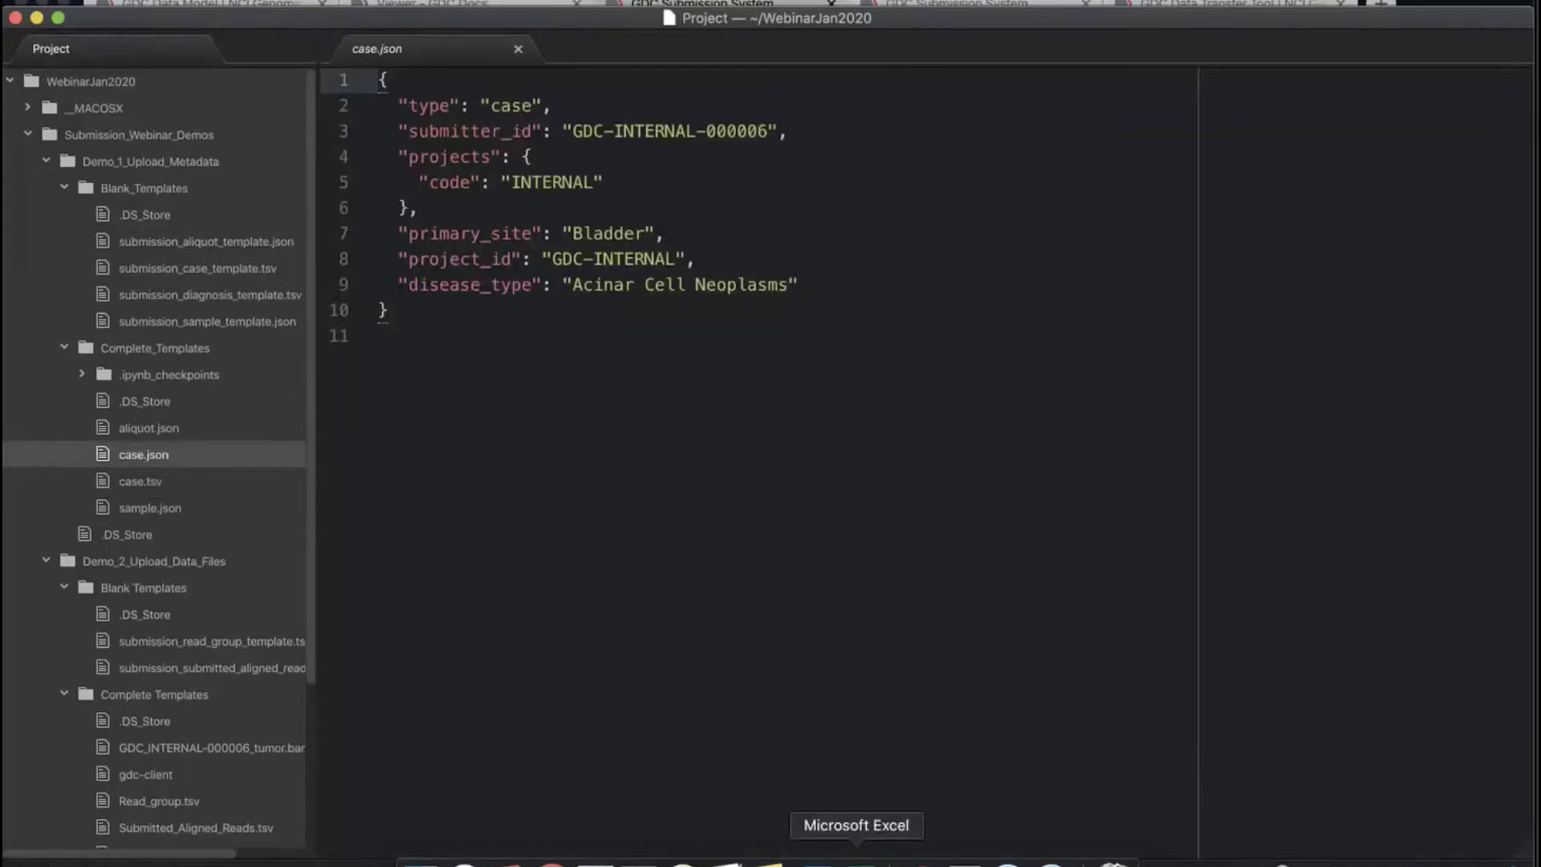
{"action": "left_click", "coordinate": [857, 863]}
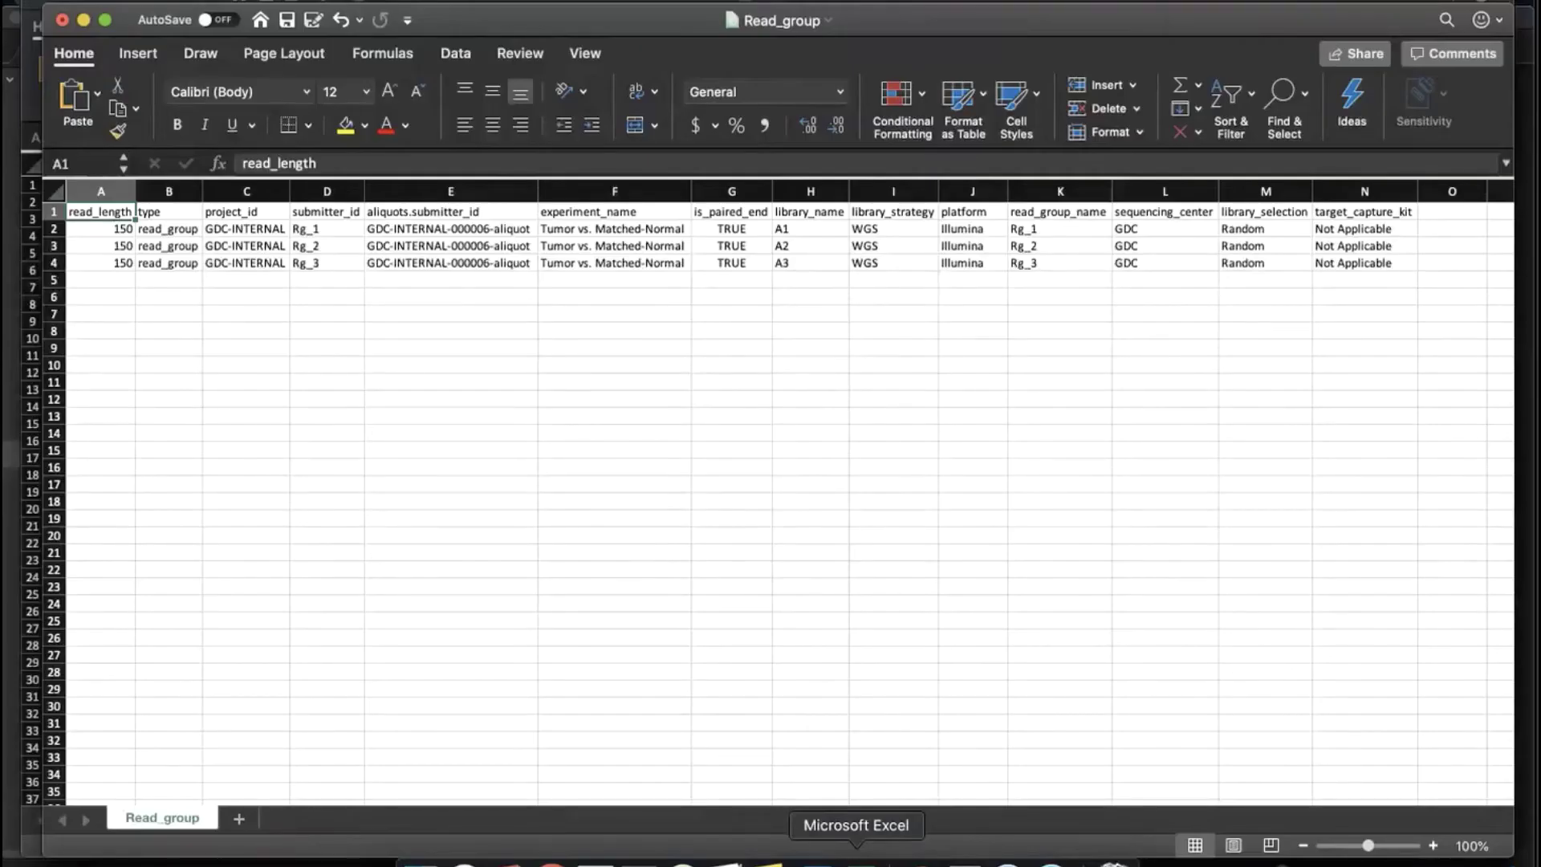
{"action": "left_click", "coordinate": [484, 2]}
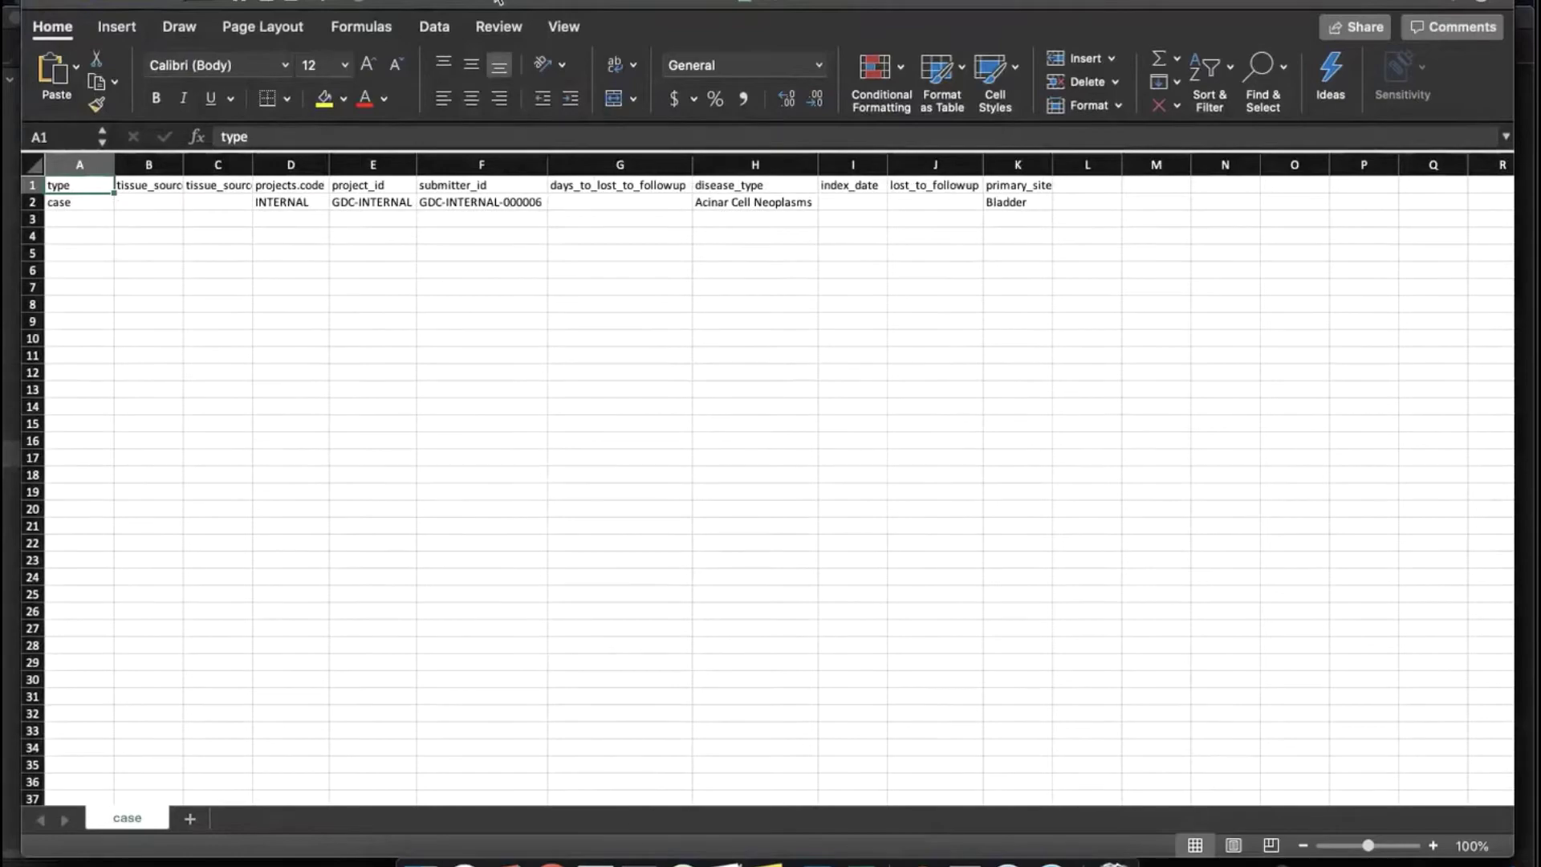
{"action": "left_click_drag", "start_coordinate": [498, 2], "coordinate": [496, 546]}
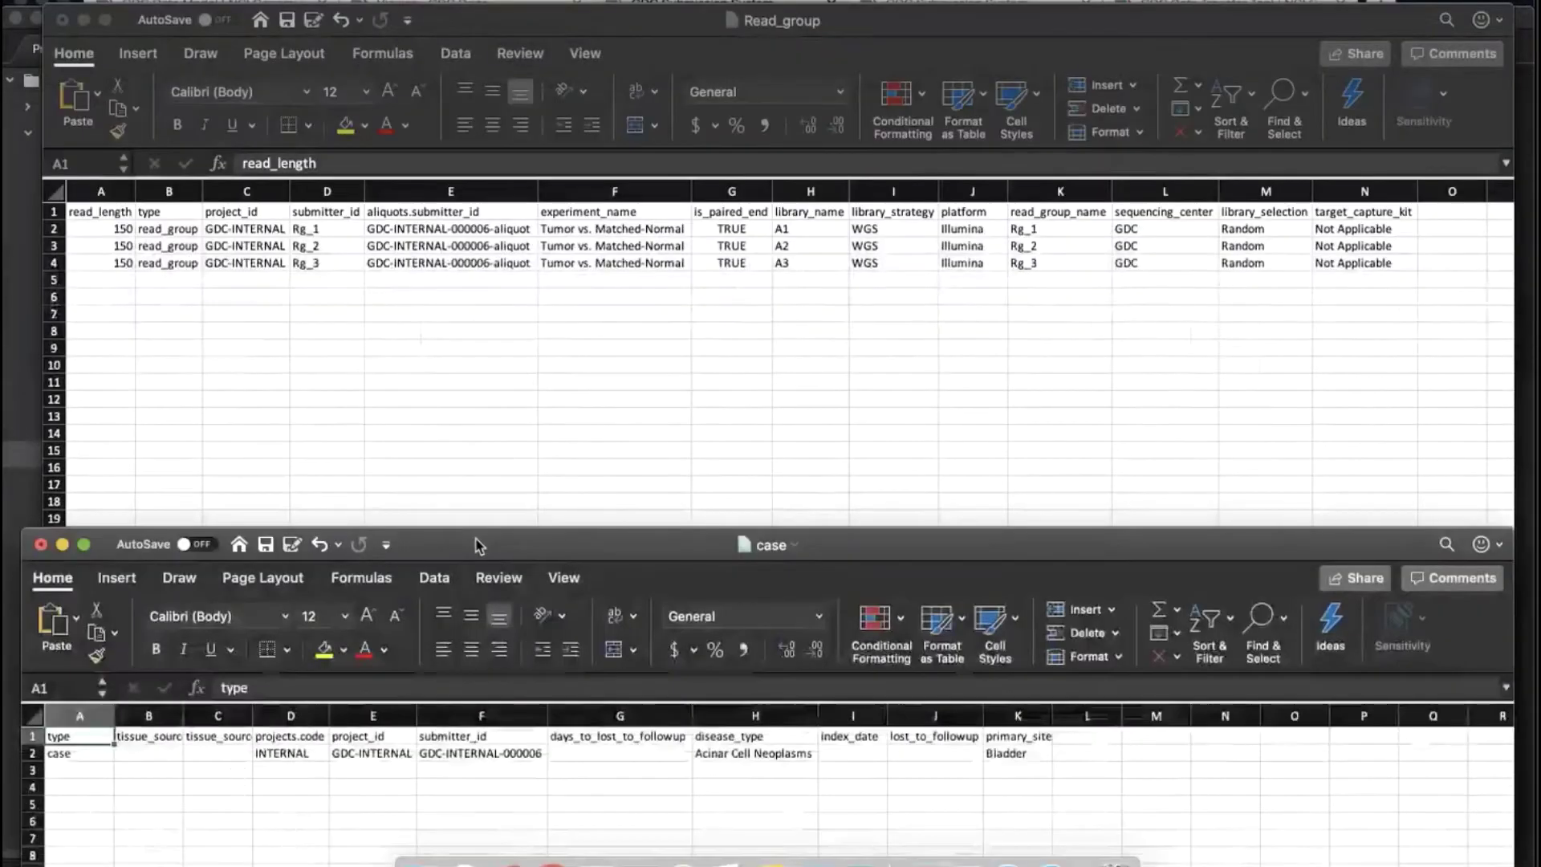
{"action": "left_click", "coordinate": [682, 863]}
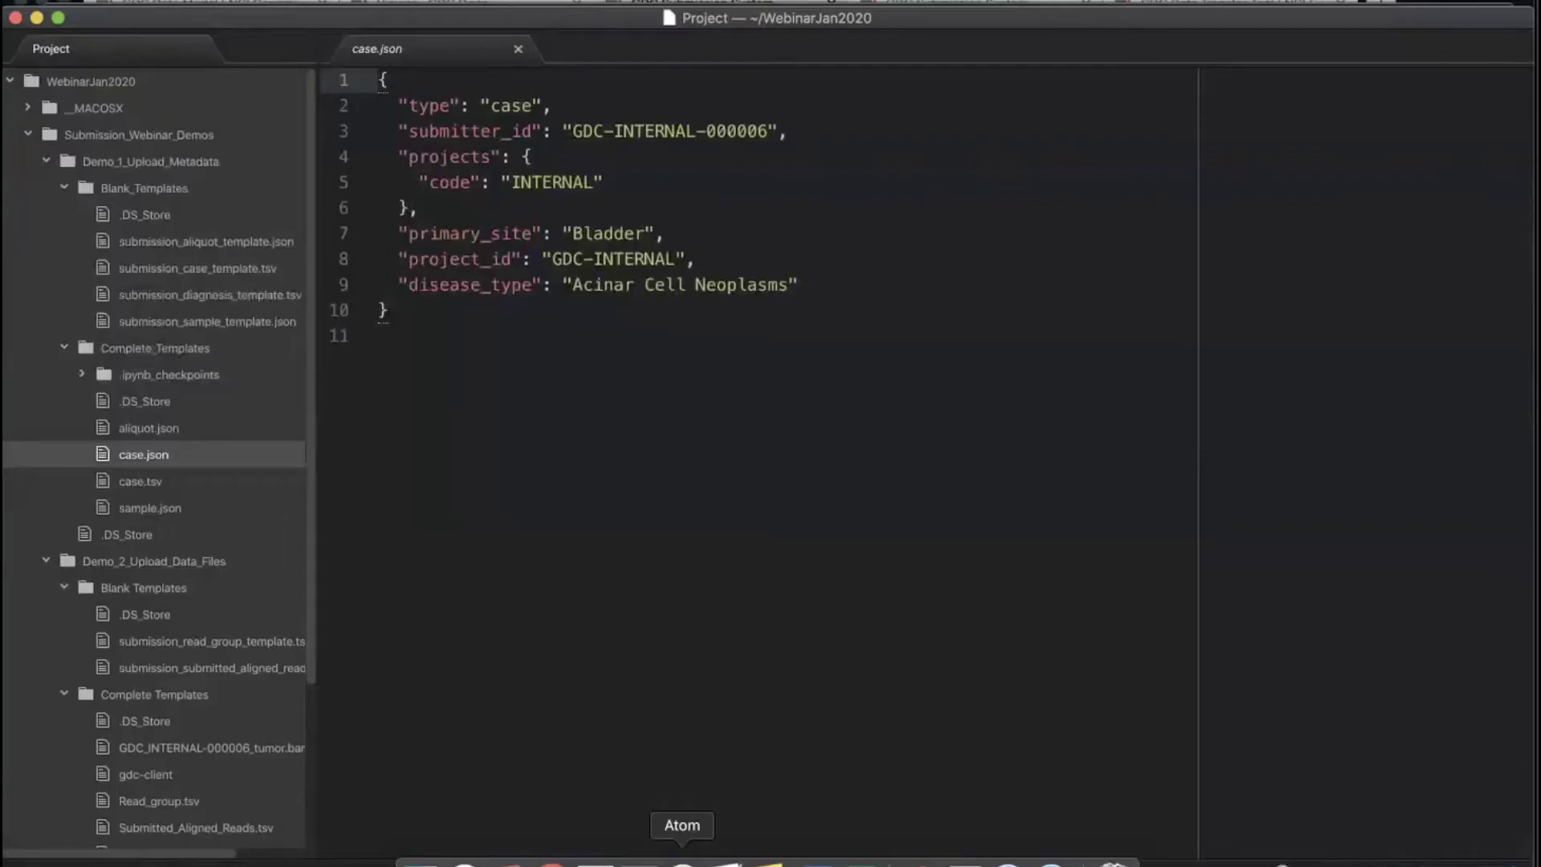
{"action": "right_click", "coordinate": [857, 863]}
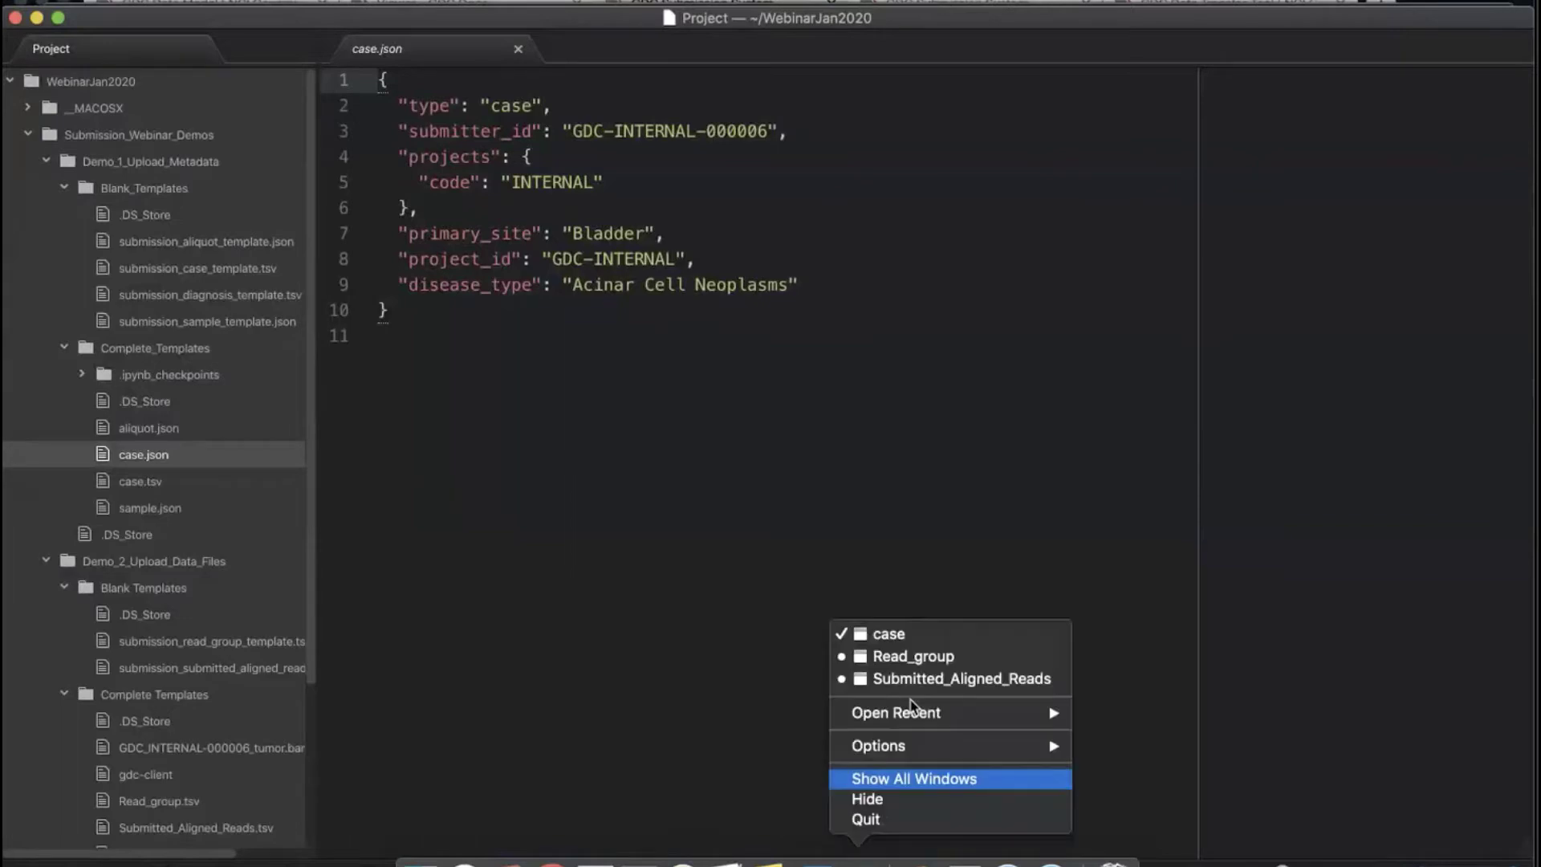
{"action": "left_click", "coordinate": [929, 633]}
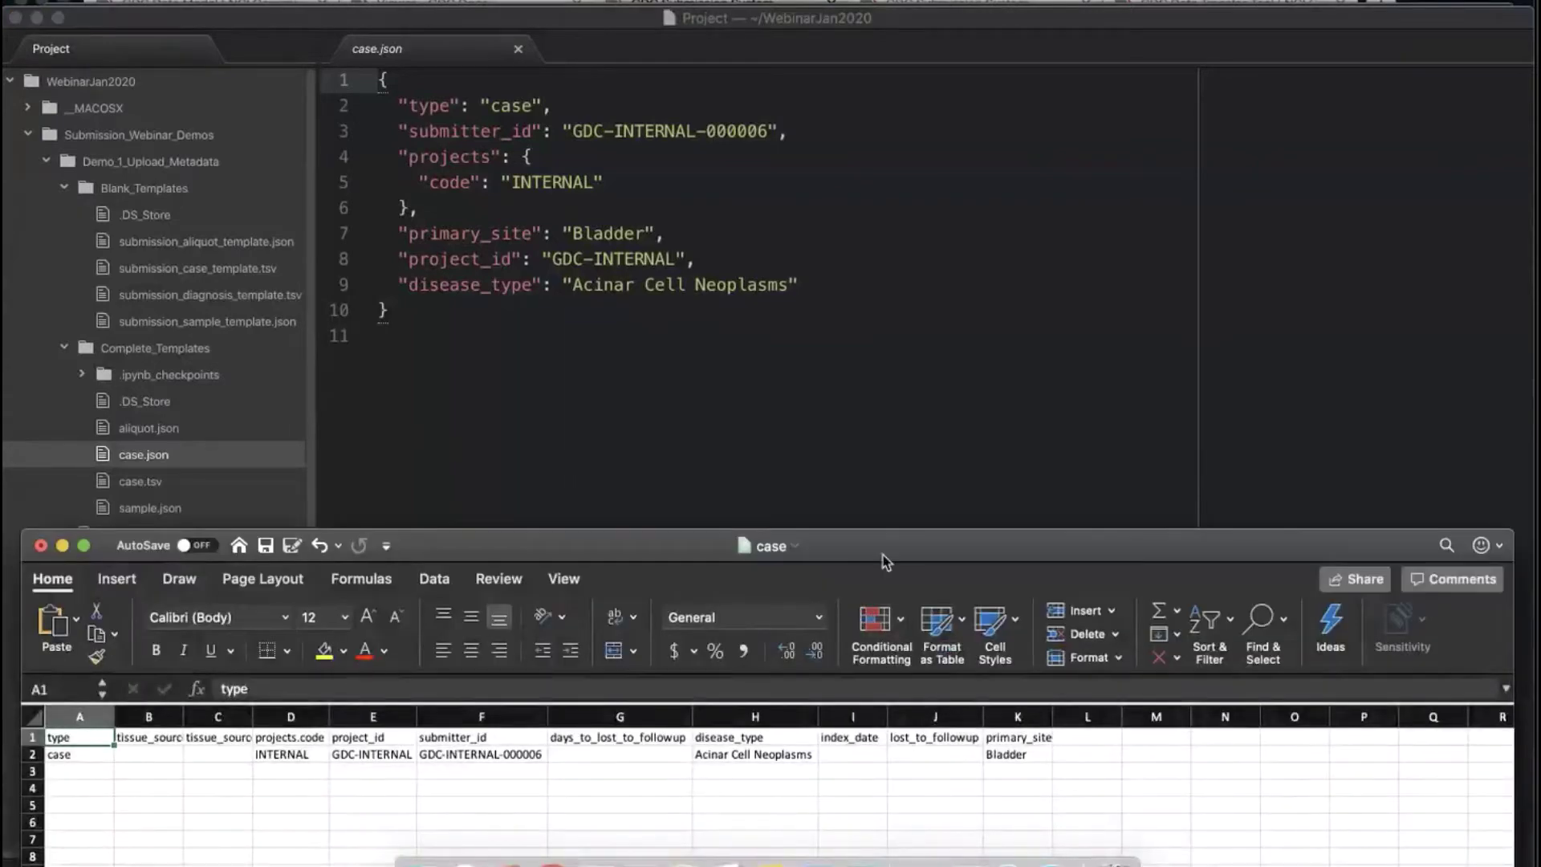
{"action": "left_click_drag", "start_coordinate": [886, 560], "coordinate": [885, 404]}
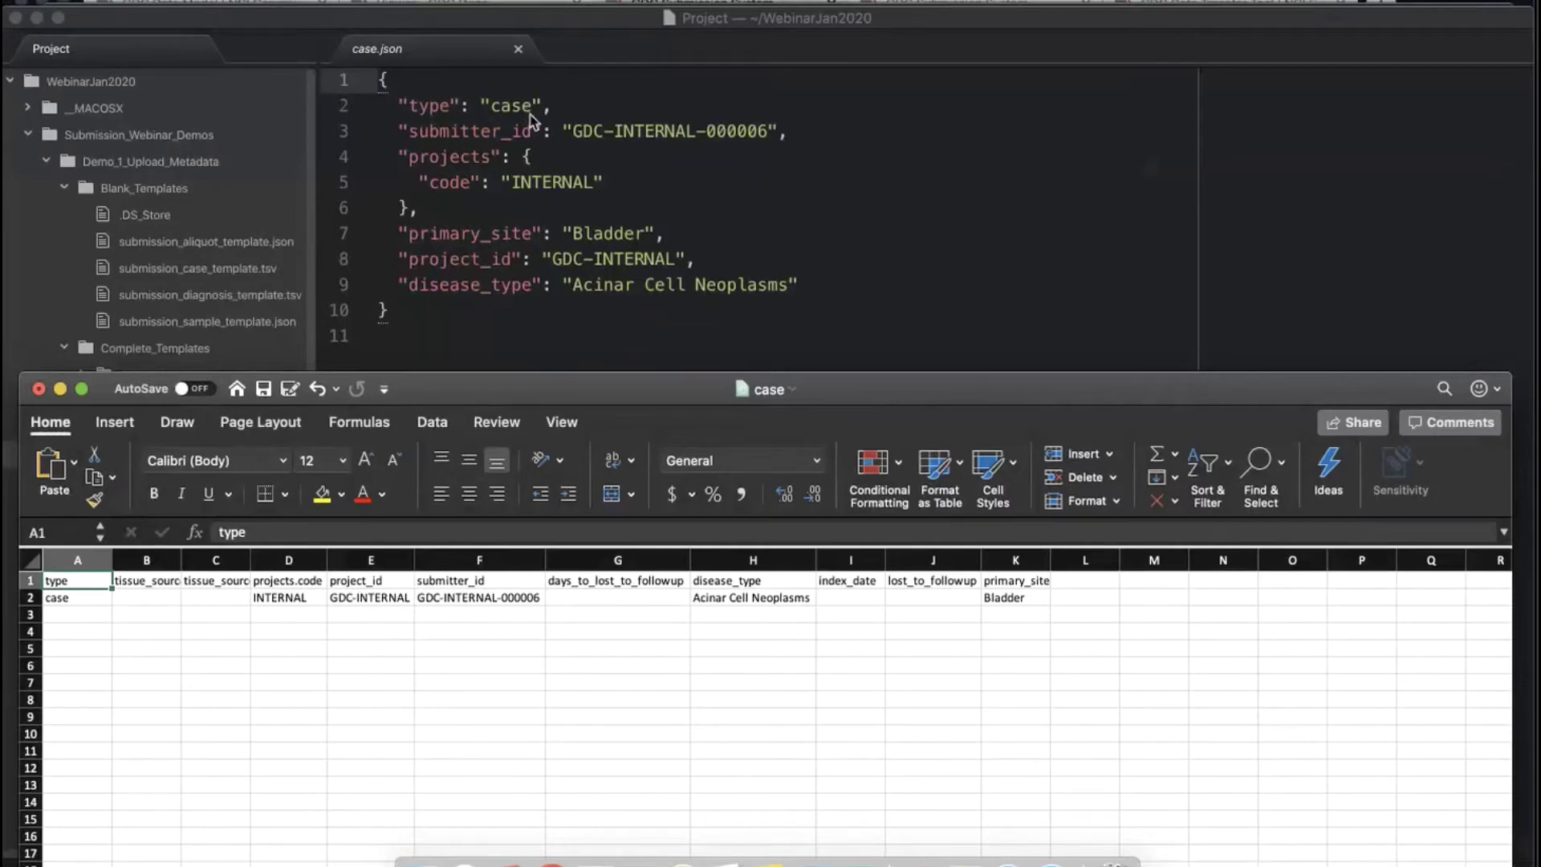
Switch to PowerPoint and move the blue arrow on slide 5 from Project to beneath Case
{"action": "left_click", "coordinate": [920, 861]}
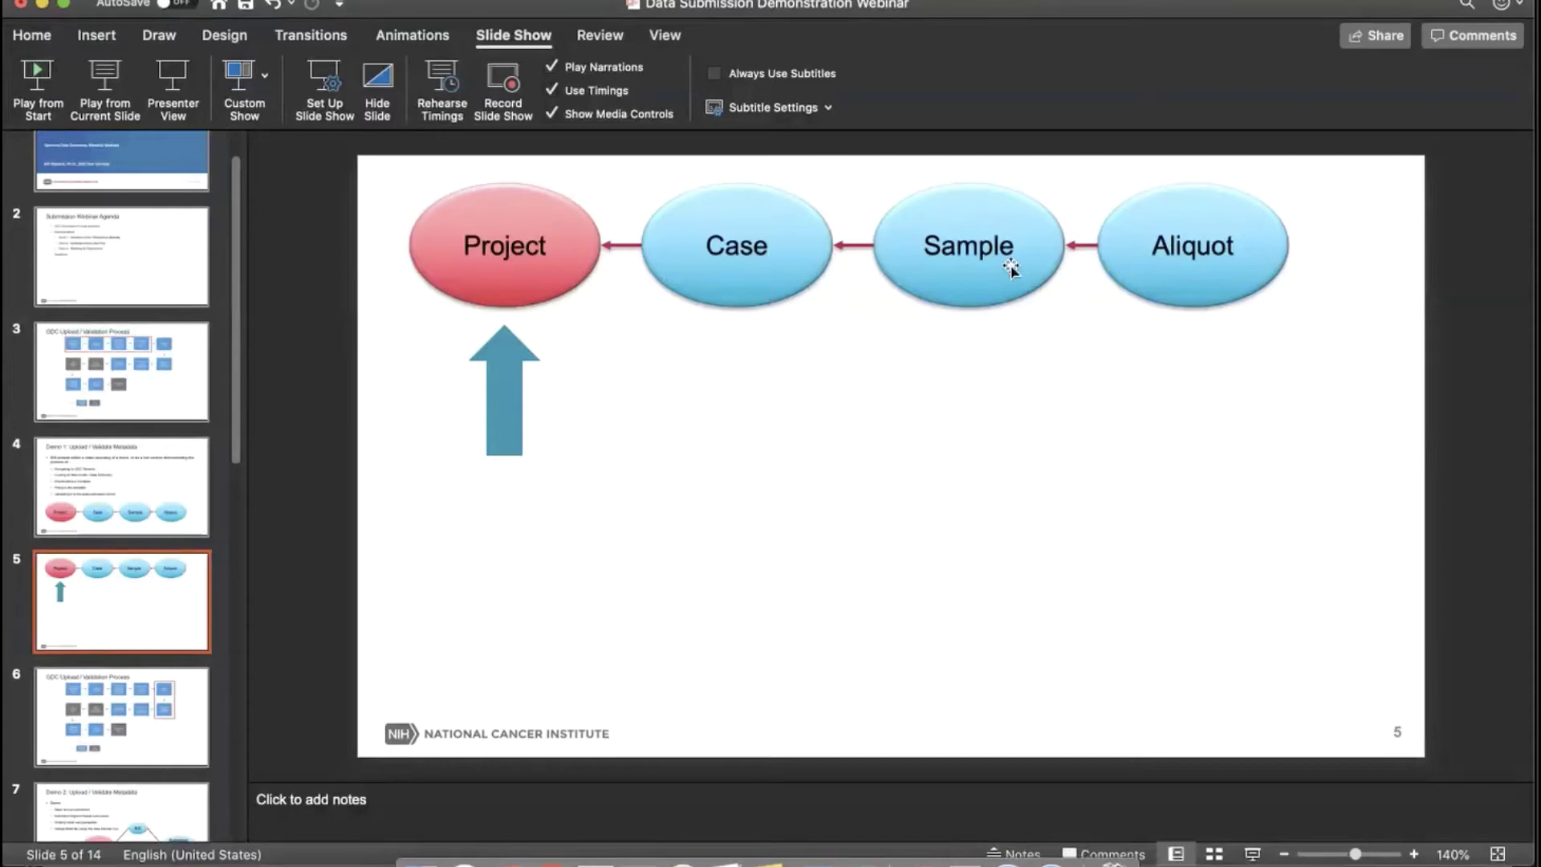
{"action": "left_click_drag", "start_coordinate": [499, 402], "coordinate": [738, 389]}
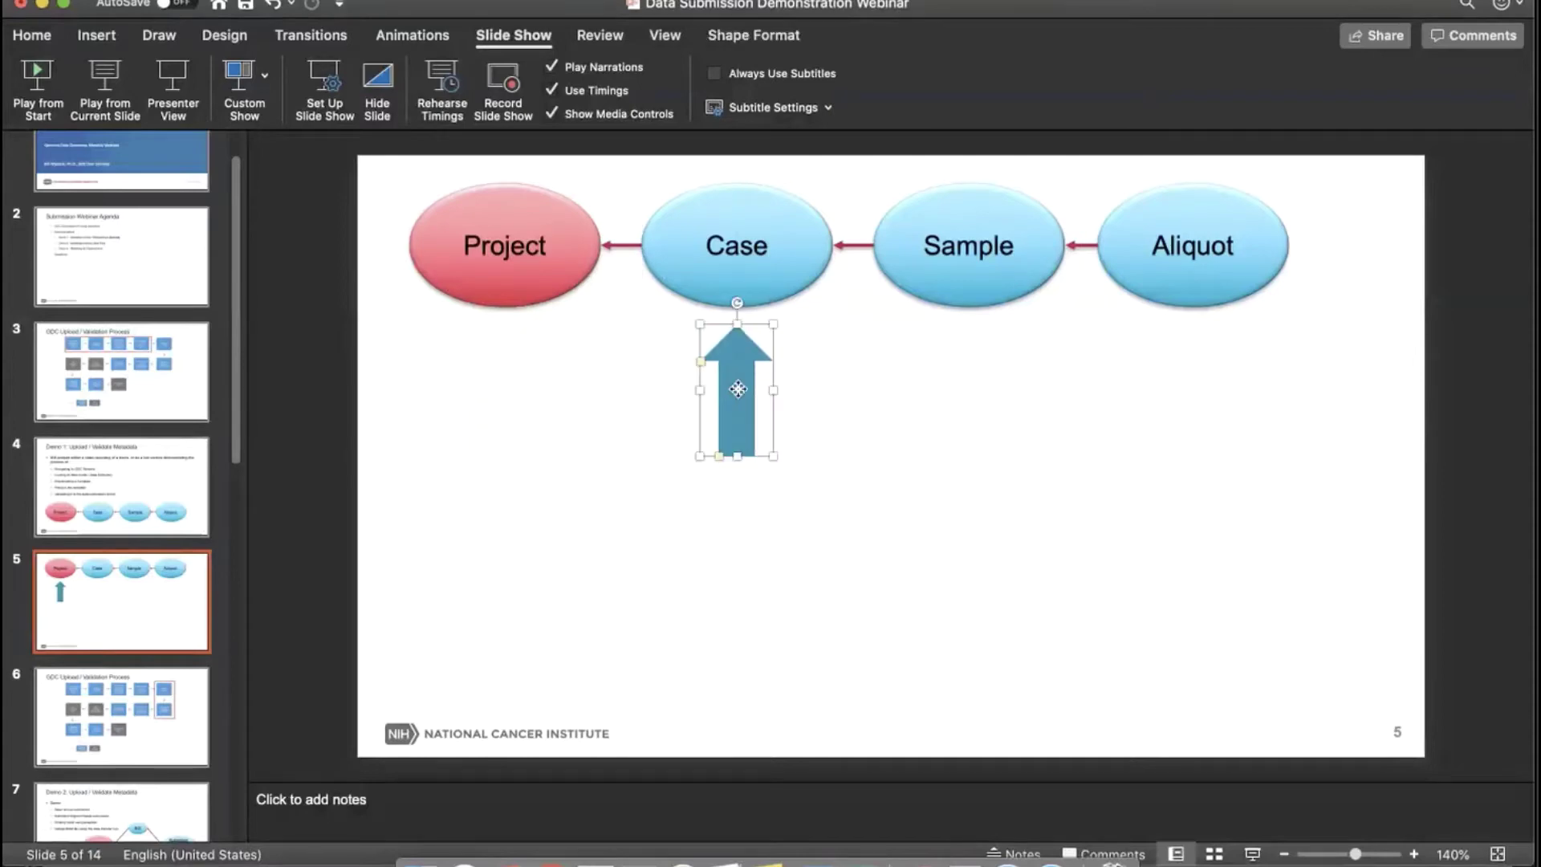
{"action": "left_click", "coordinate": [822, 374]}
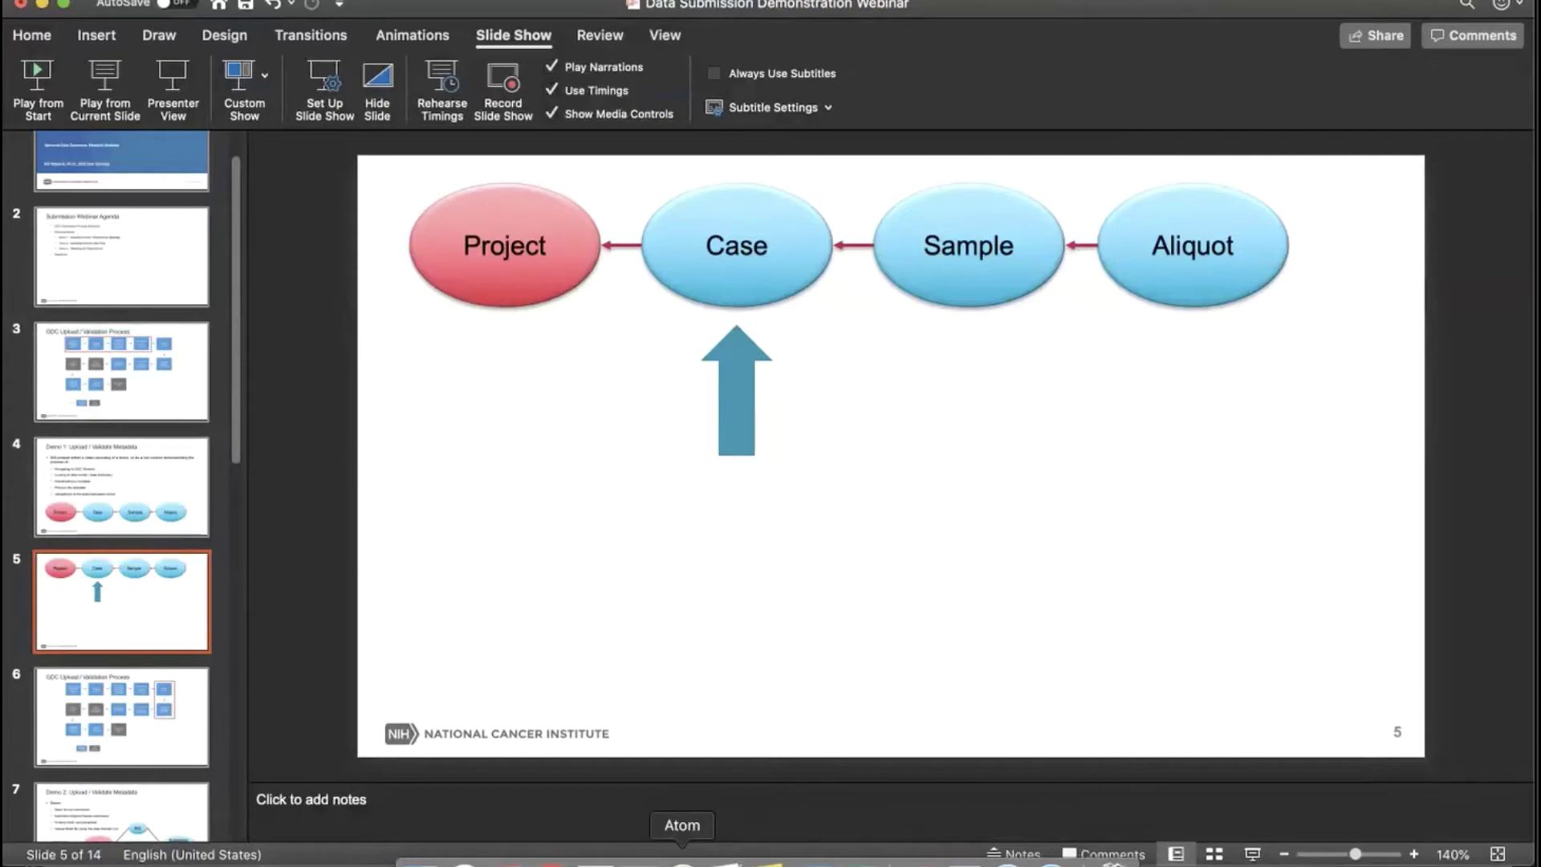
Compare case.json in Atom with the entity diagram by placing the PowerPoint window below the code, and return to Atom
{"action": "left_click", "coordinate": [682, 863]}
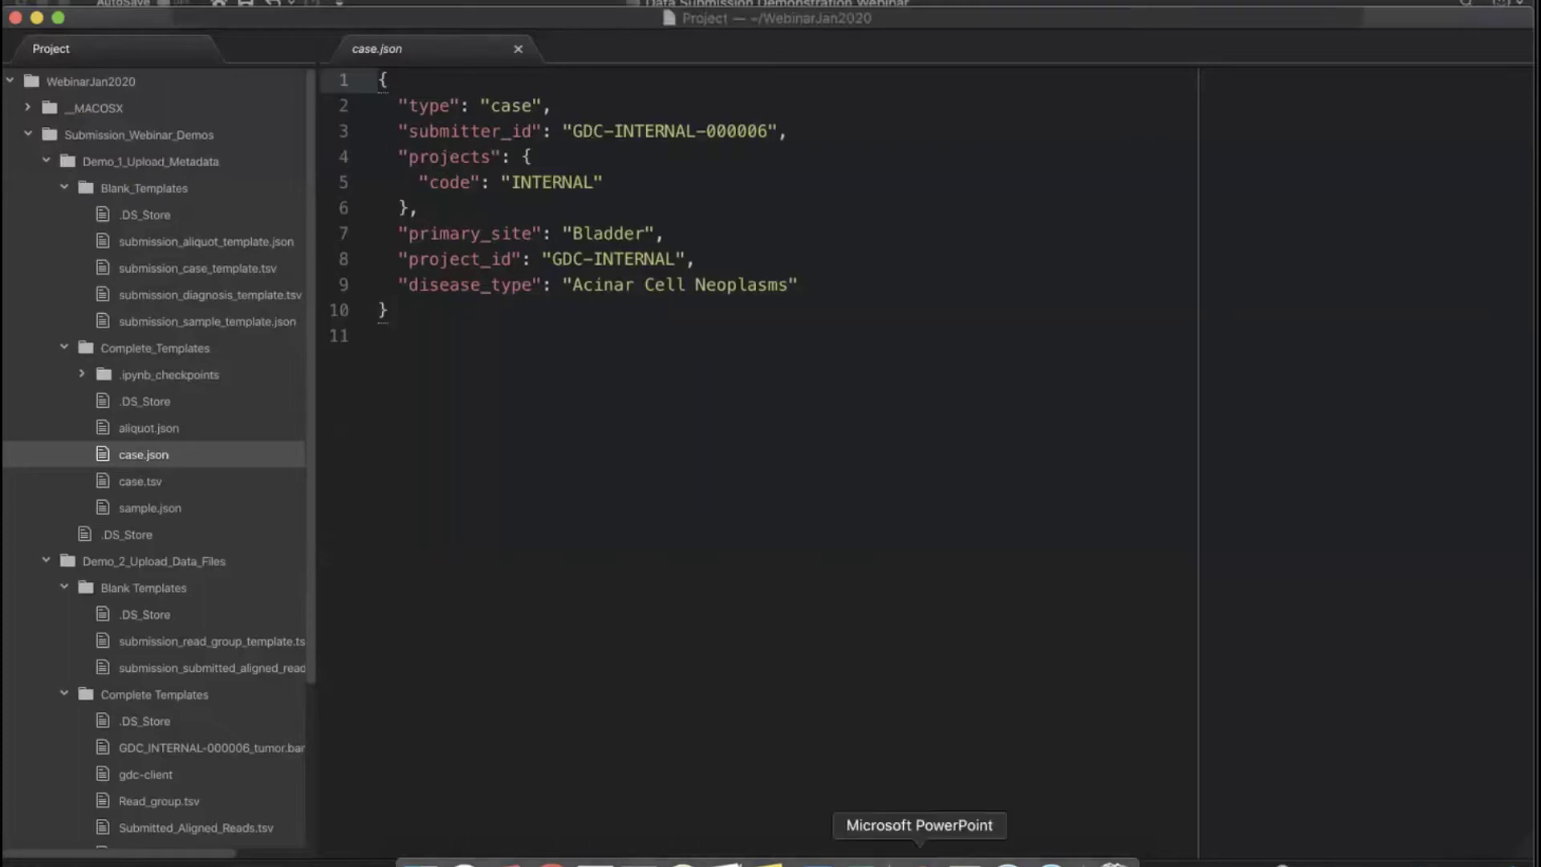
{"action": "left_click", "coordinate": [919, 861]}
{"action": "left_click_drag", "start_coordinate": [923, 10], "coordinate": [922, 397]}
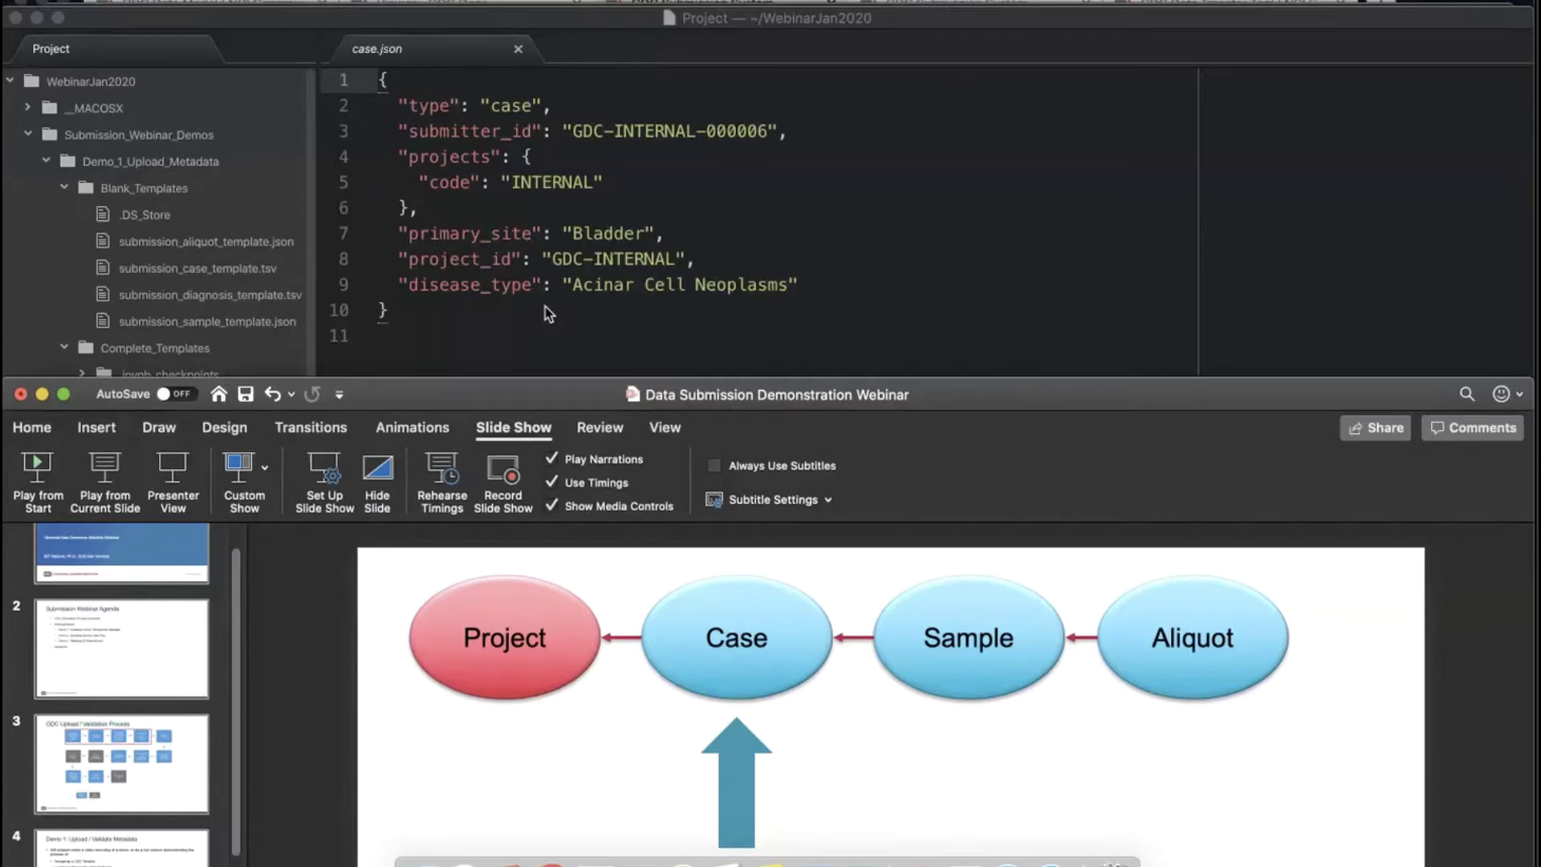
{"action": "left_click", "coordinate": [575, 320]}
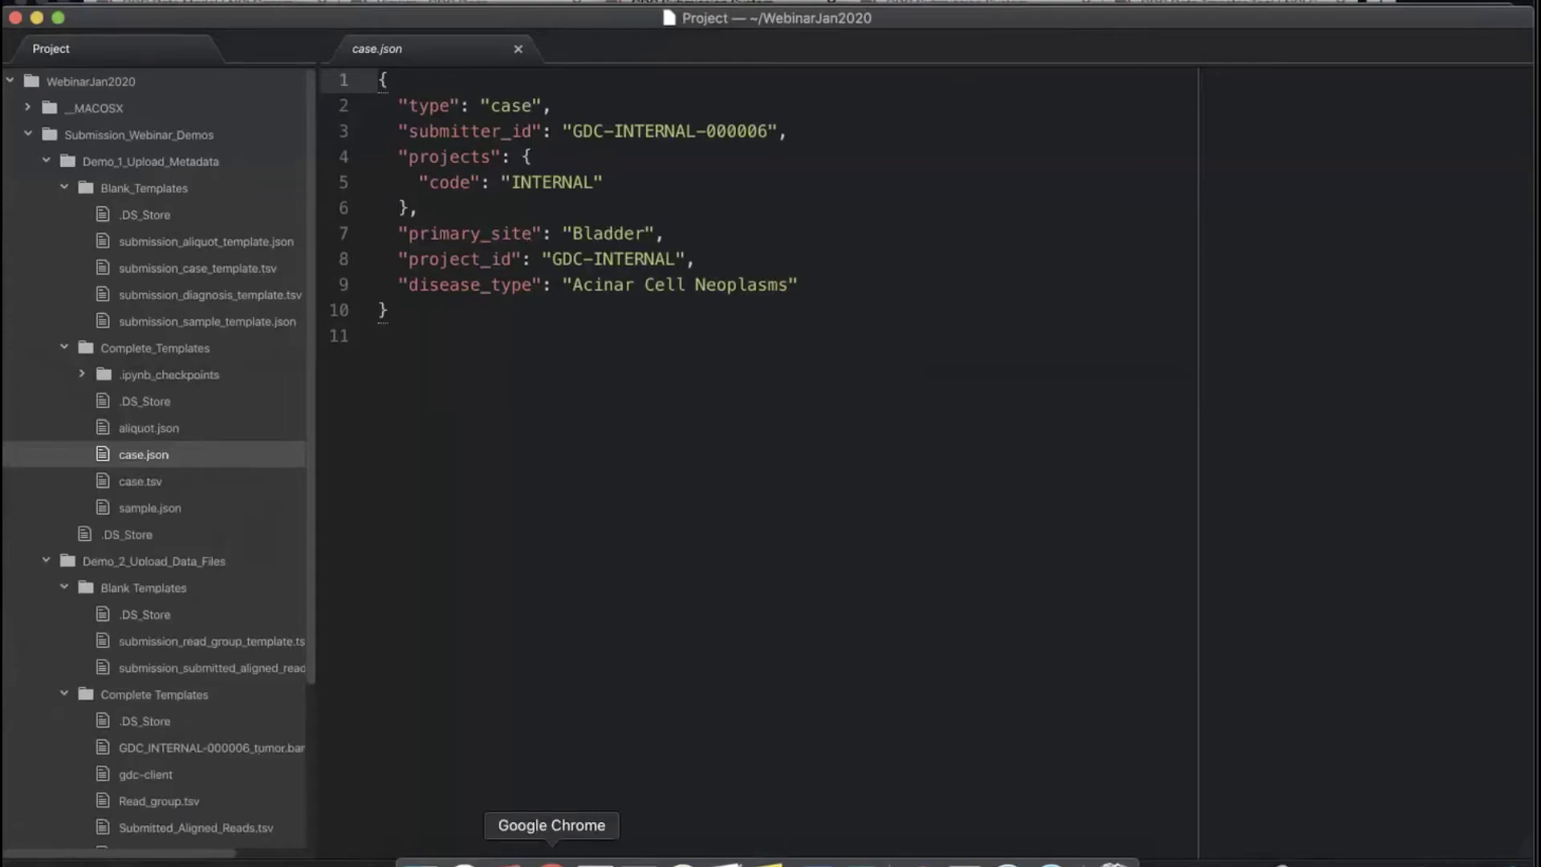
Switch to the submission portal in Chrome, upload case.json from the Complete_Templates folder in Finder, and validate it
{"action": "left_click", "coordinate": [551, 863]}
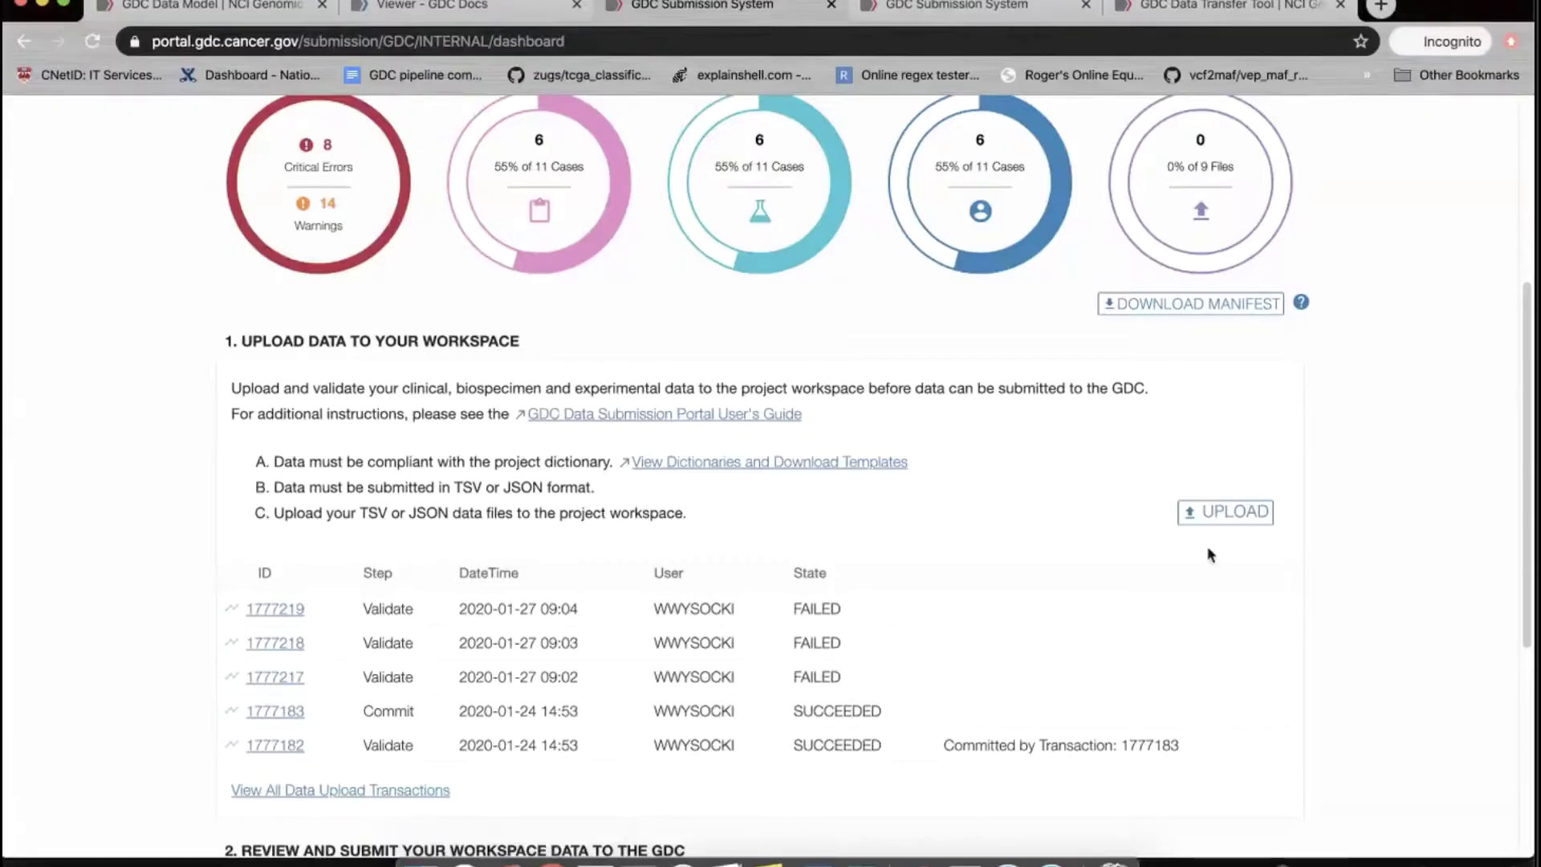
{"action": "left_click", "coordinate": [1237, 518]}
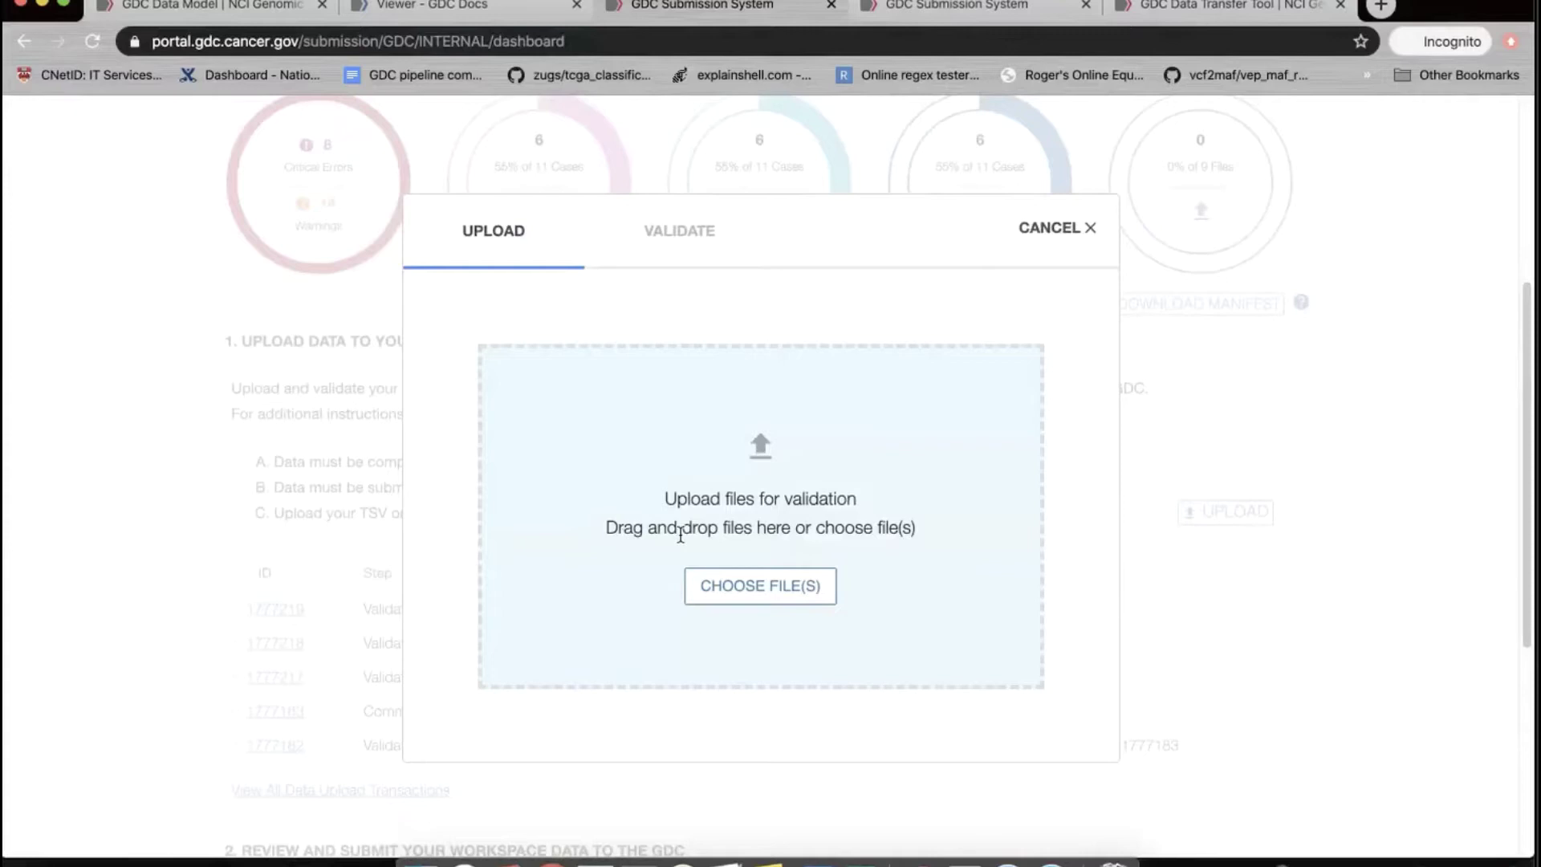
{"action": "left_click", "coordinate": [422, 863]}
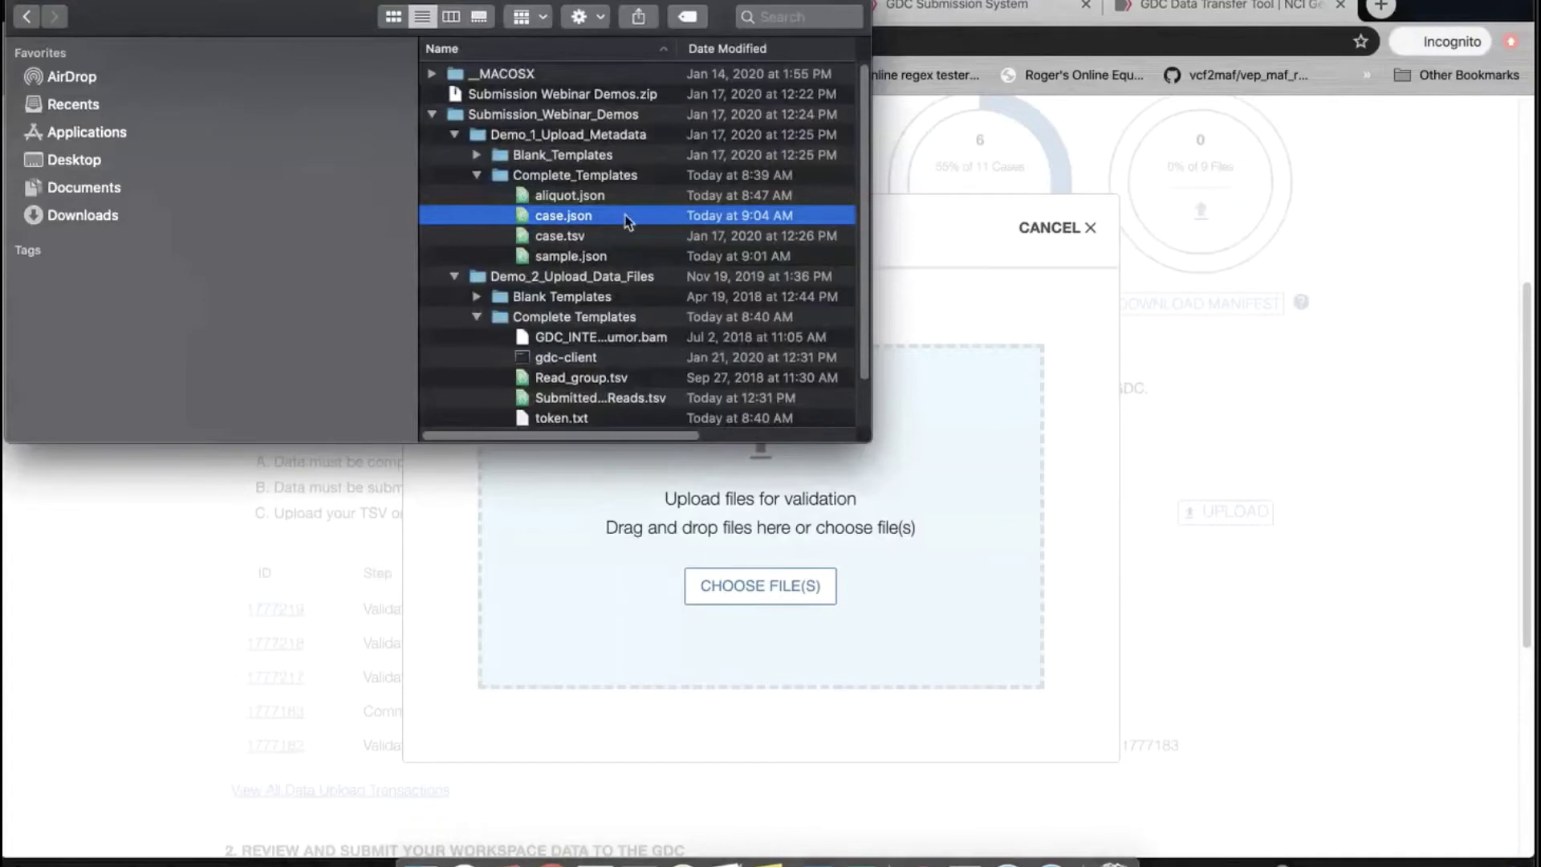
{"action": "left_click_drag", "start_coordinate": [626, 221], "coordinate": [809, 543]}
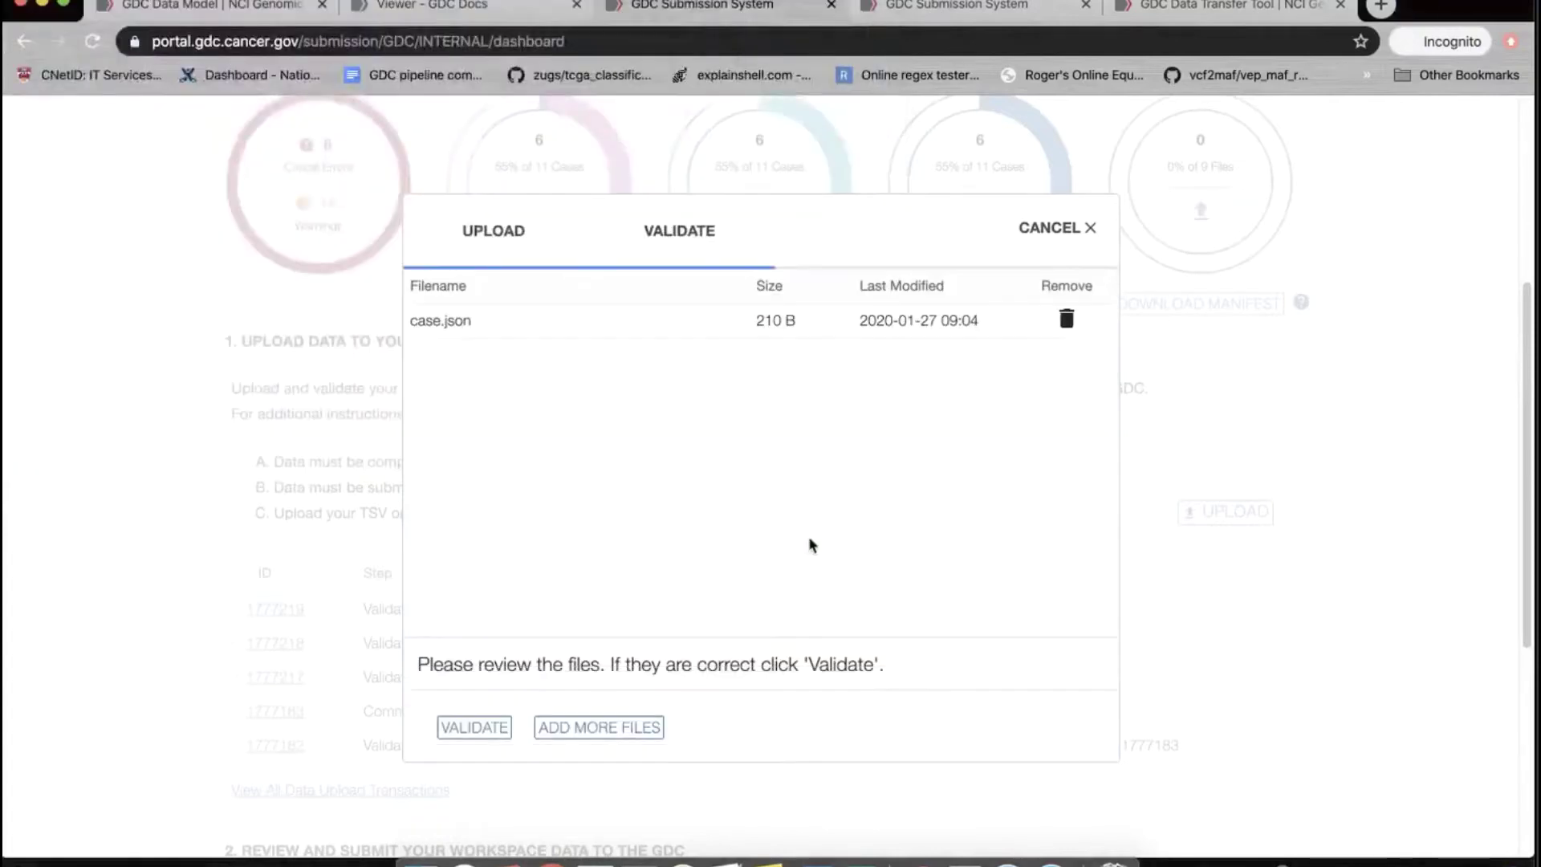
{"action": "left_click", "coordinate": [476, 728]}
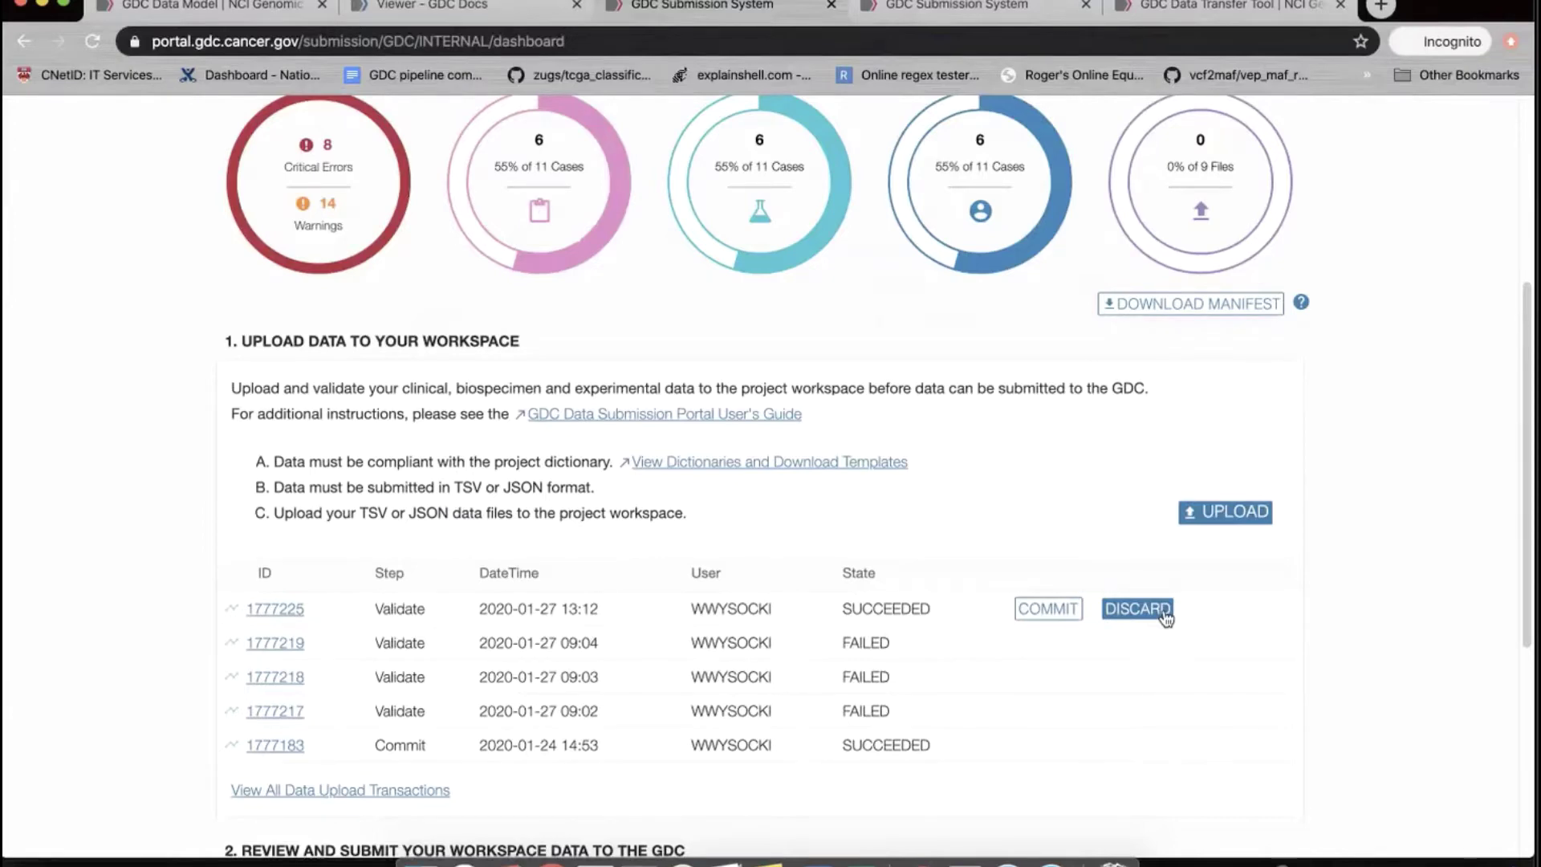
Commit the validated case upload to the project workspace and check the dashboard's overview and transaction list
{"action": "left_click", "coordinate": [1046, 610]}
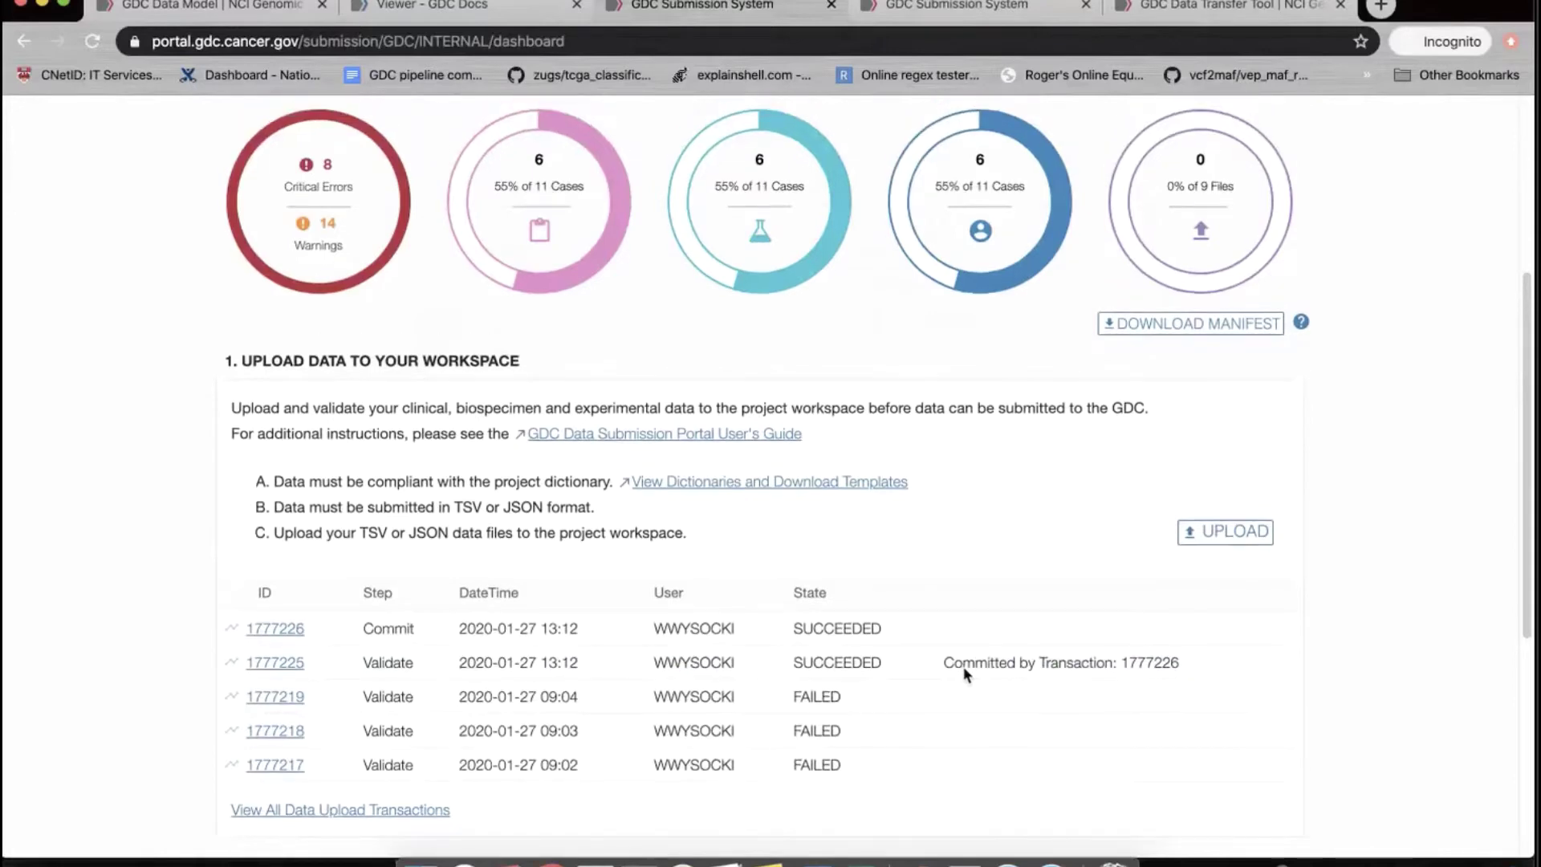
{"action": "scroll", "coordinate": [965, 673], "scroll_direction": "up", "scroll_amount": 5}
{"action": "scroll", "coordinate": [966, 672], "scroll_direction": "down", "scroll_amount": 1}
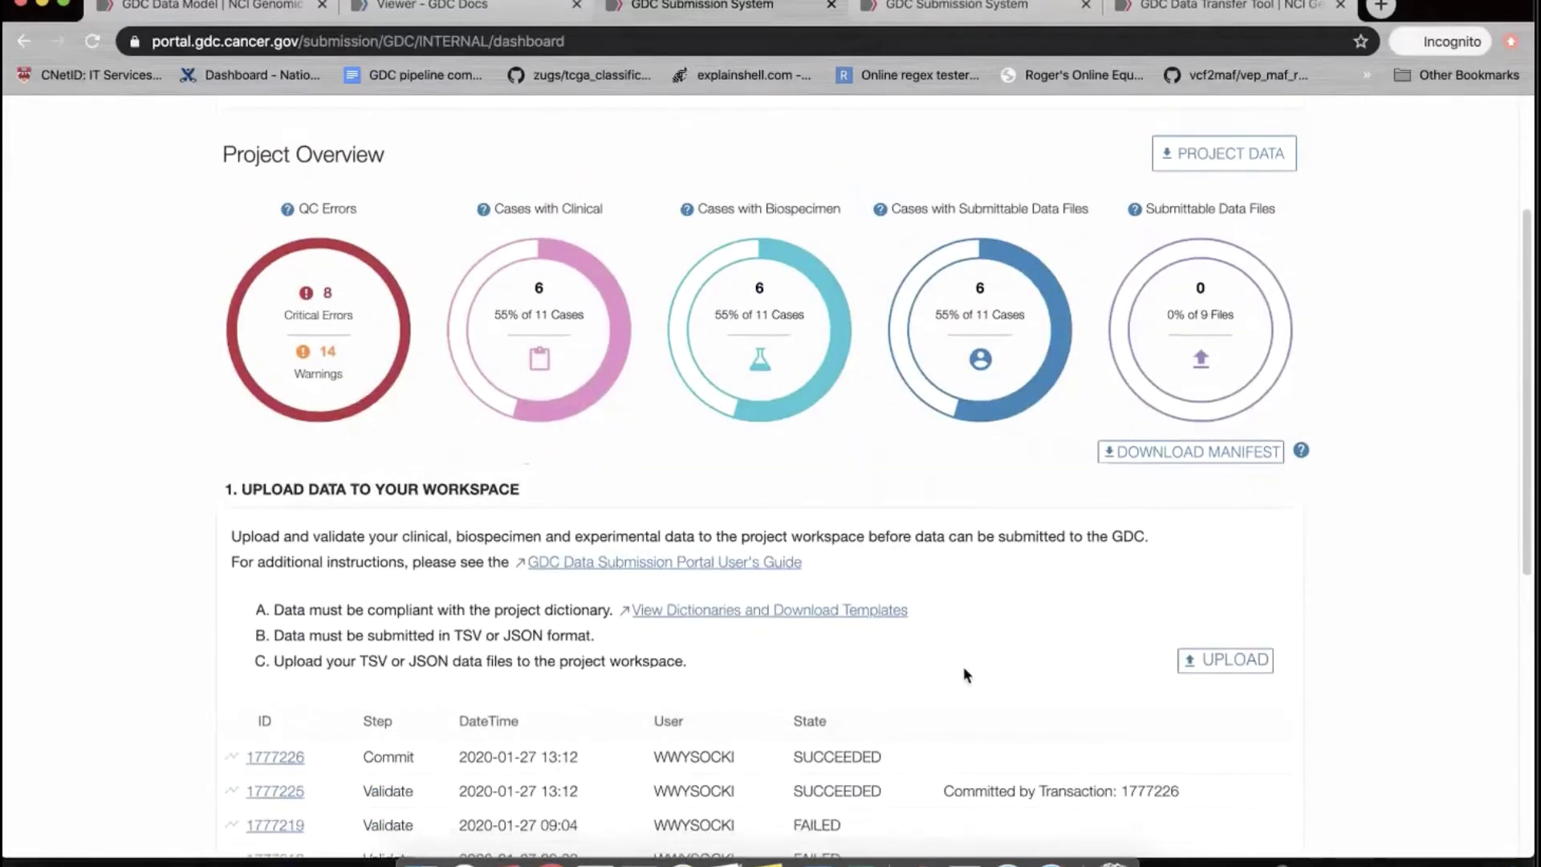
{"action": "scroll", "coordinate": [961, 673], "scroll_direction": "down", "scroll_amount": 1}
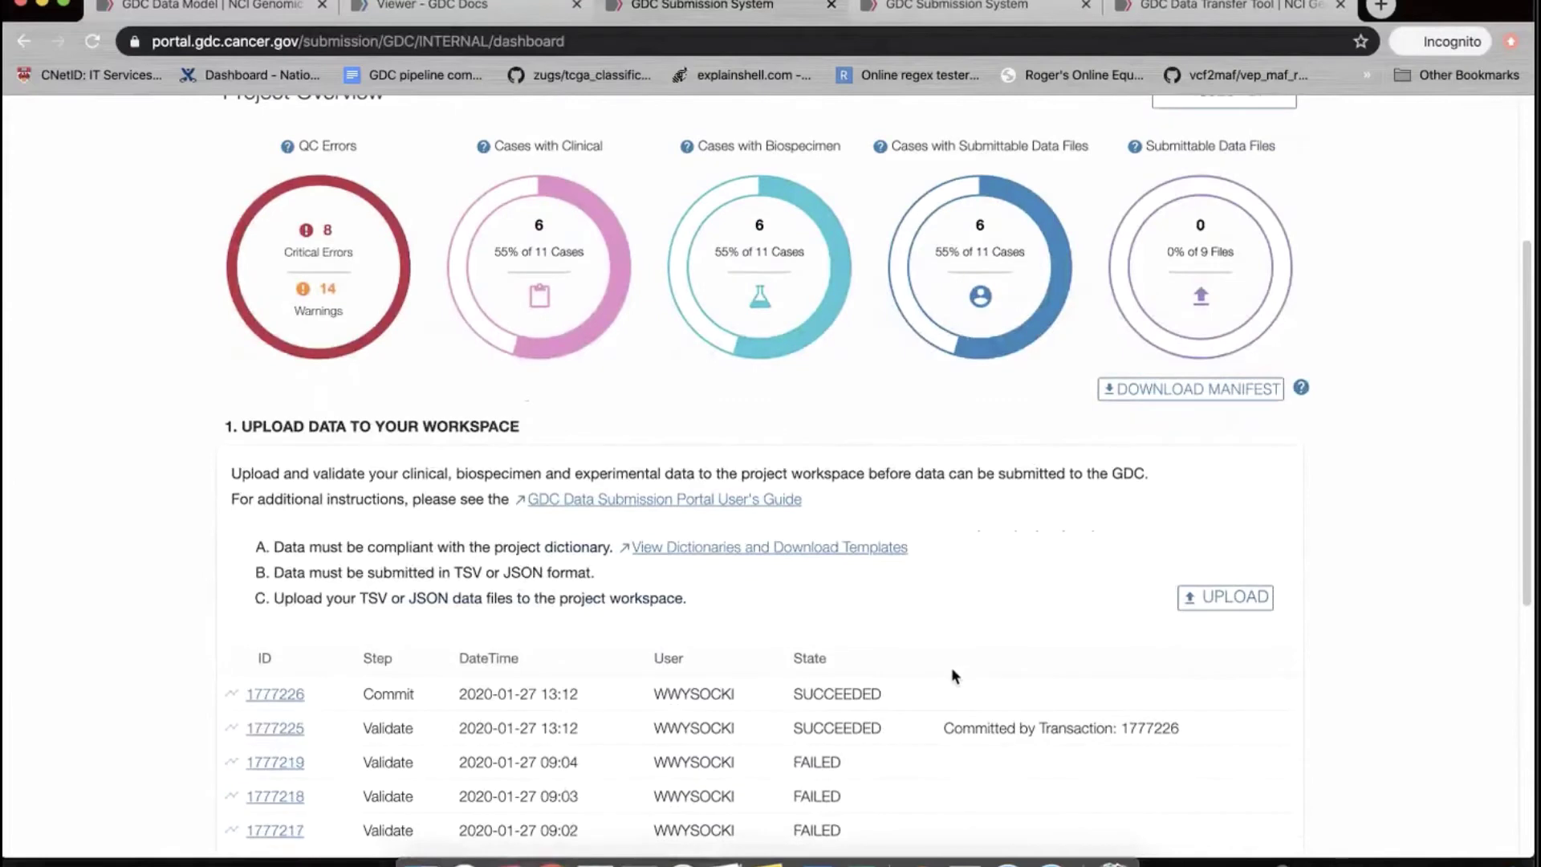
Switch to PowerPoint and move the blue arrow from Case to beneath Sample in the entity diagram
{"action": "left_click", "coordinate": [920, 861]}
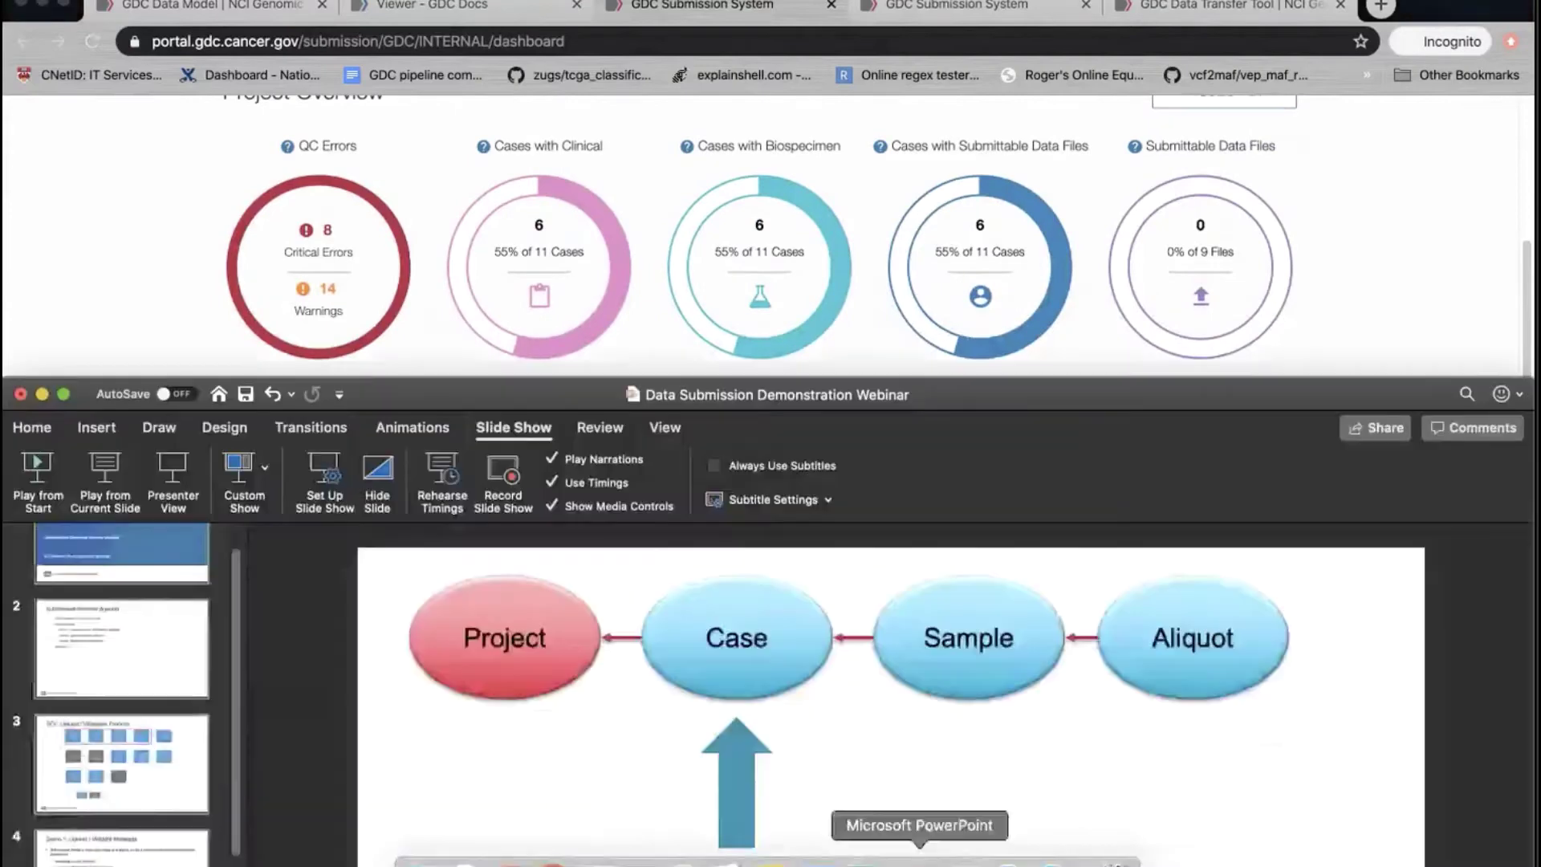
{"action": "left_click", "coordinate": [744, 763]}
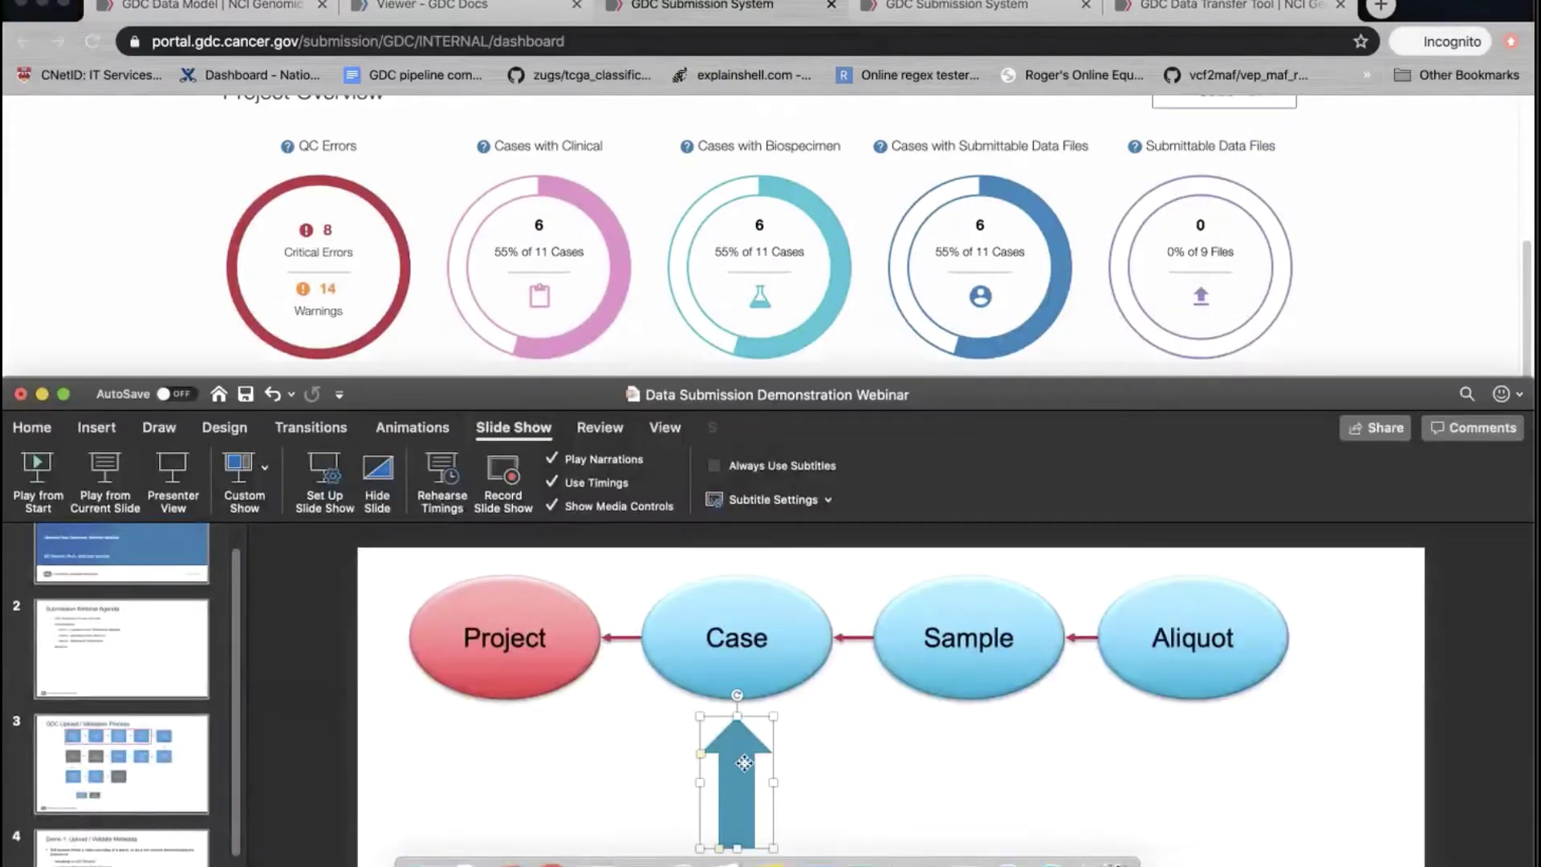
{"action": "left_click_drag", "start_coordinate": [739, 767], "coordinate": [971, 772]}
{"action": "left_click", "coordinate": [848, 781]}
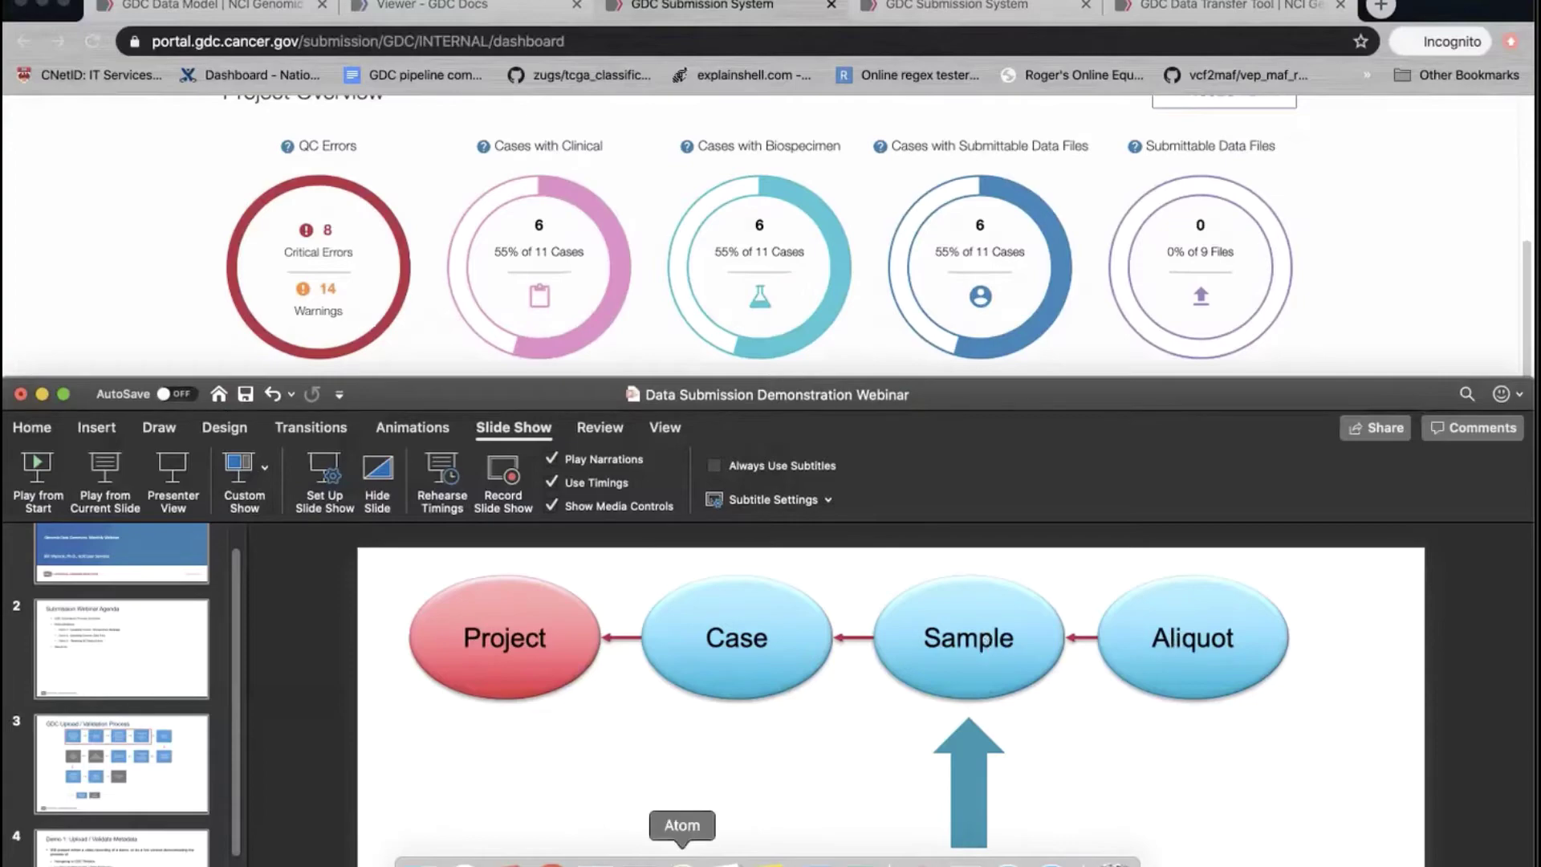
Switch to Atom and open sample.json from the Complete_Templates folder
{"action": "left_click", "coordinate": [683, 862]}
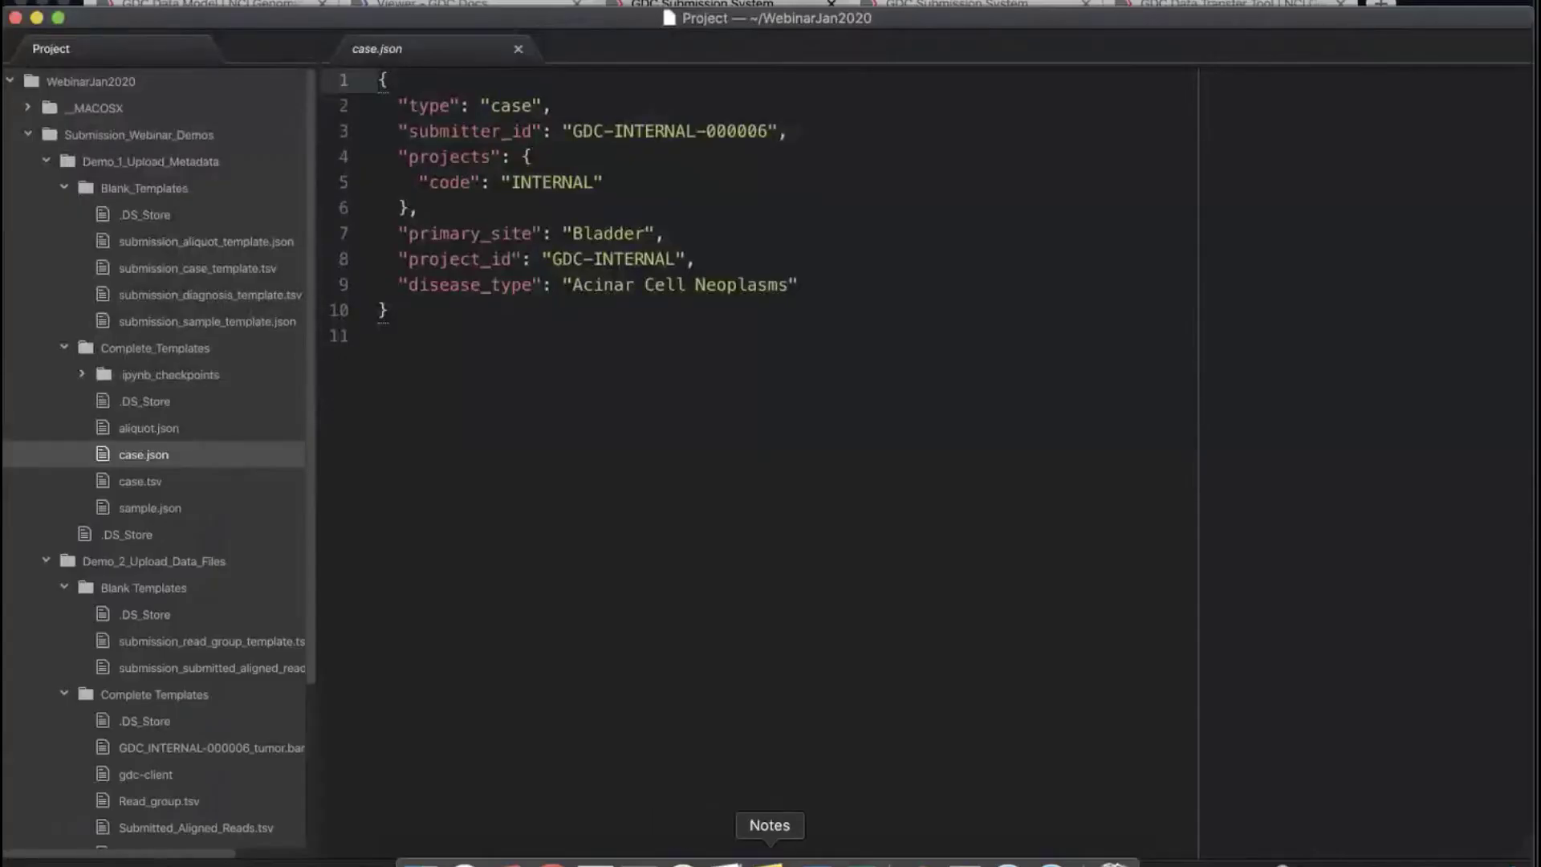
{"action": "left_click", "coordinate": [164, 507]}
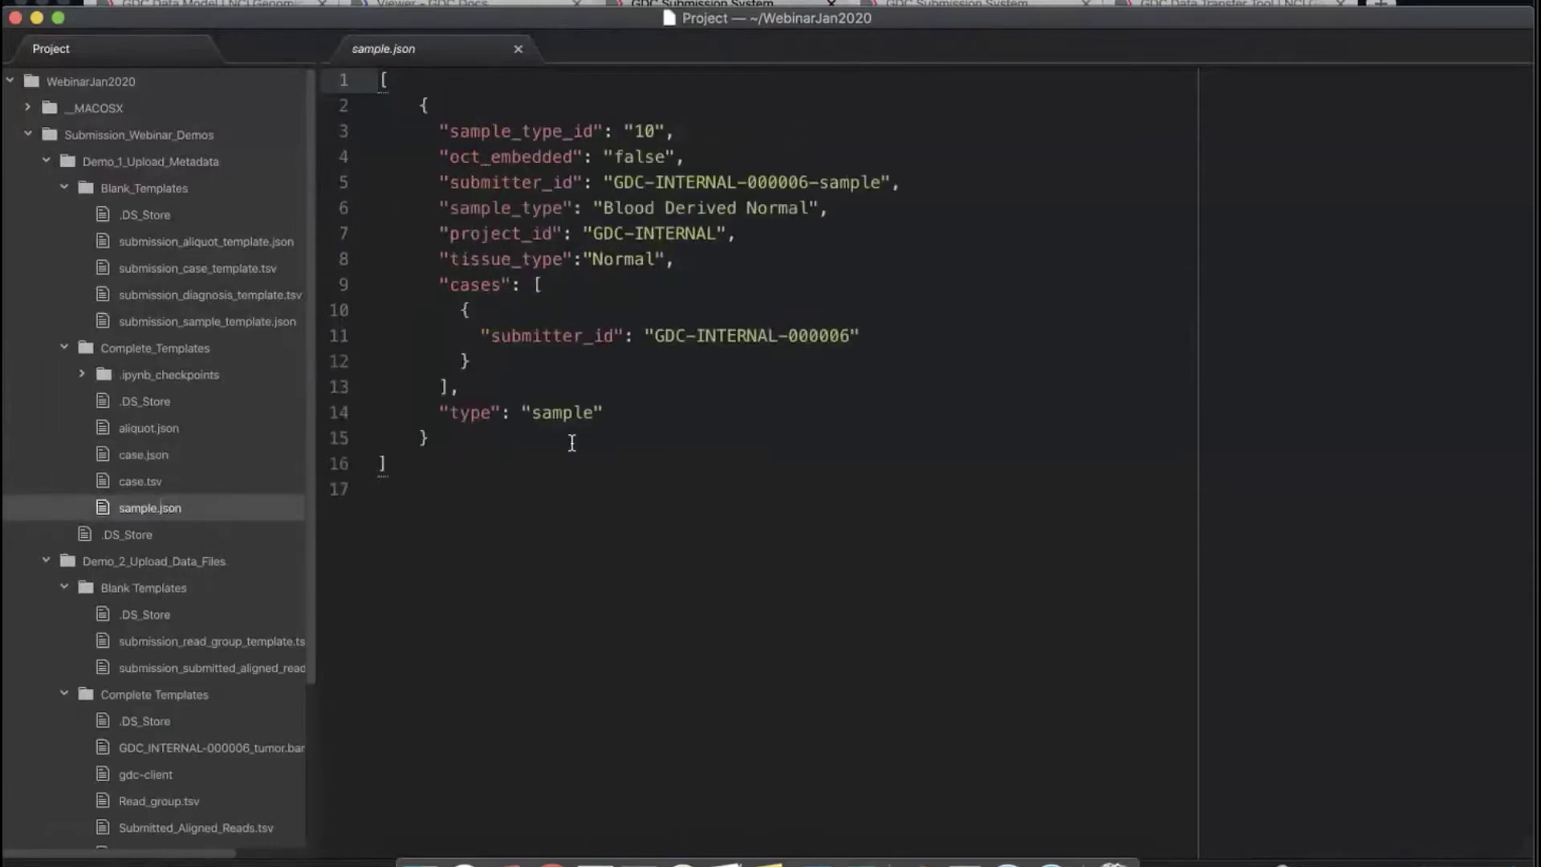
View the aliquot.json template for comparison and return to sample.json
{"action": "left_click", "coordinate": [185, 432]}
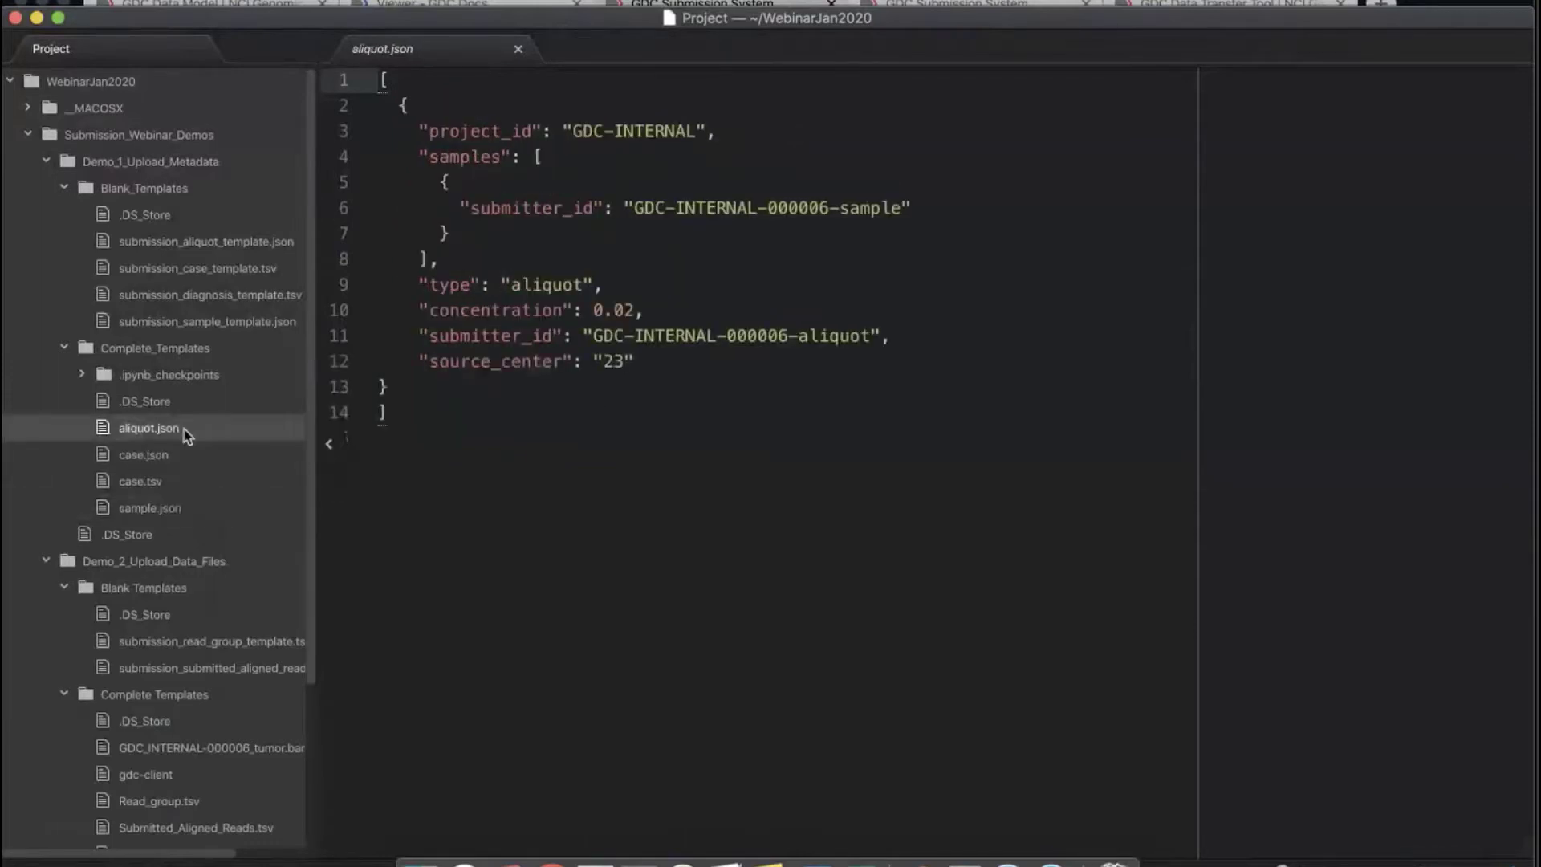
{"action": "left_click", "coordinate": [175, 510]}
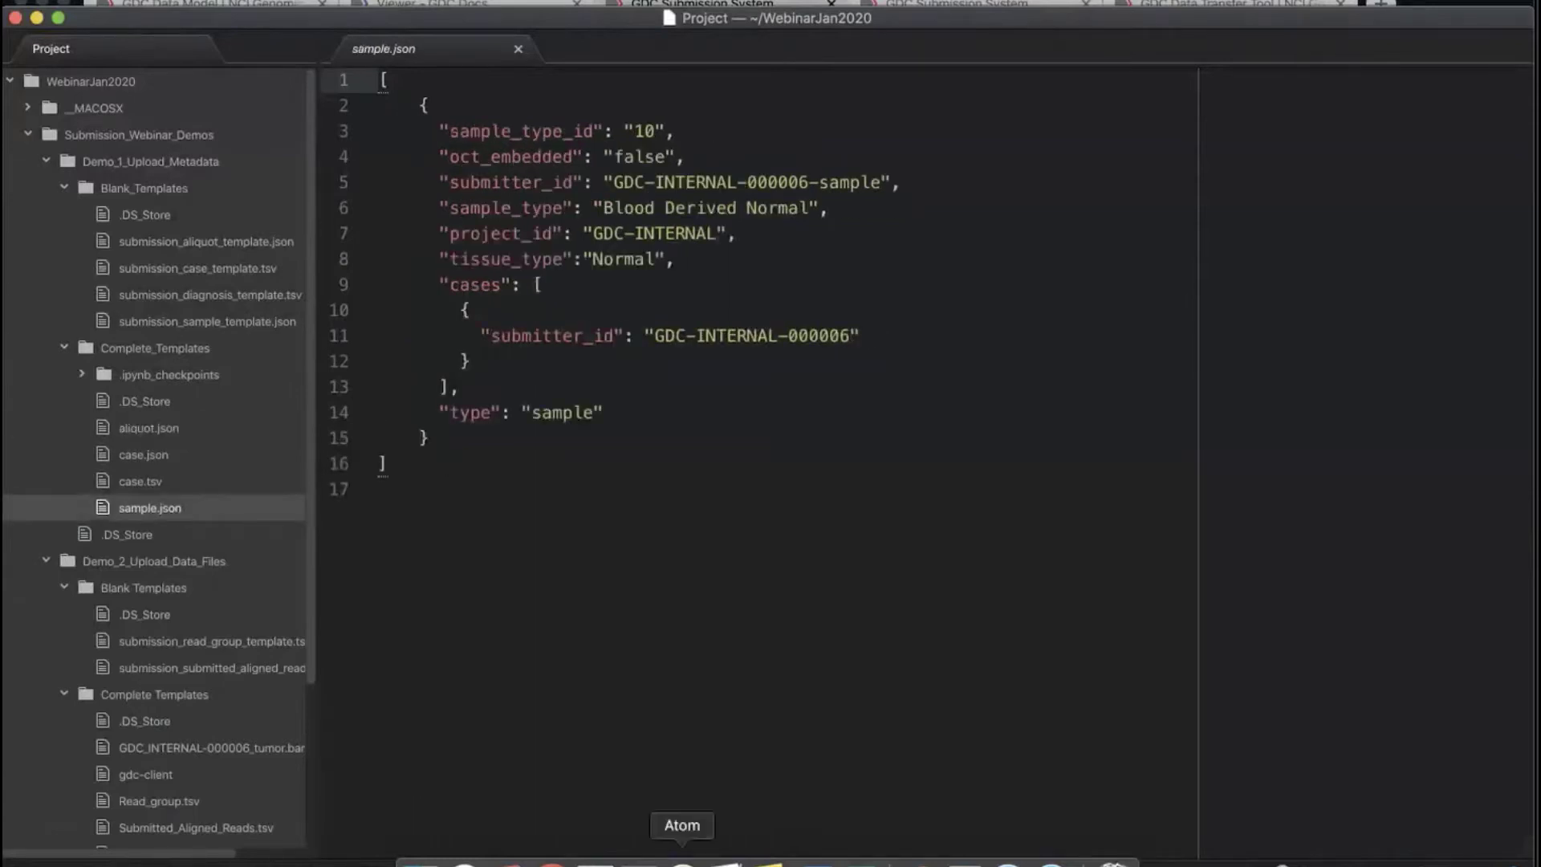
Switch to the submission portal in Chrome, start a new upload and add sample.json from the Complete_Templates folder in Finder
{"action": "left_click", "coordinate": [552, 863]}
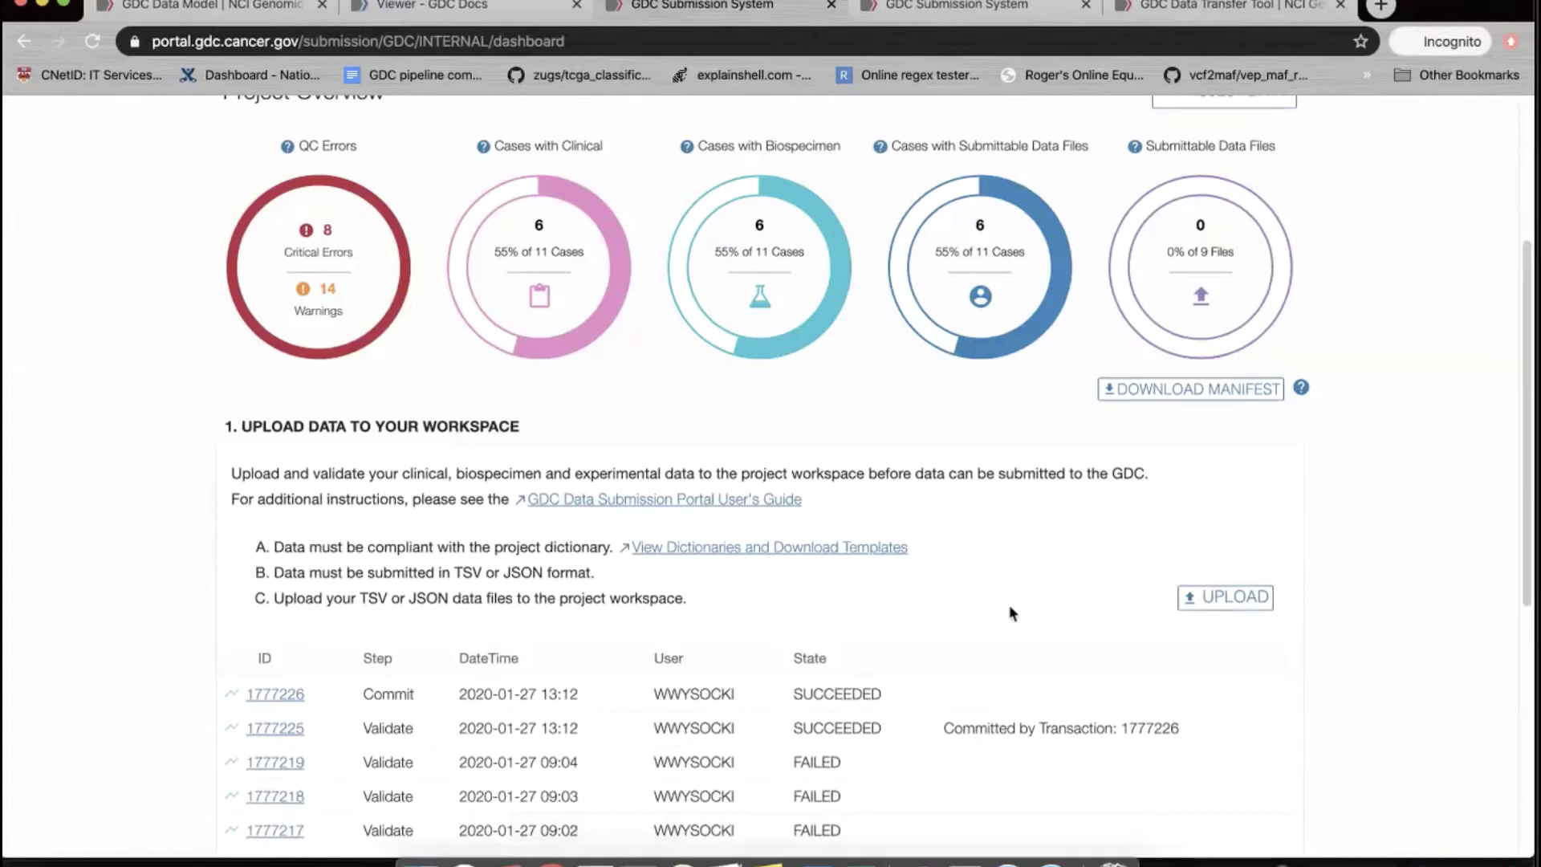
{"action": "left_click", "coordinate": [1223, 599]}
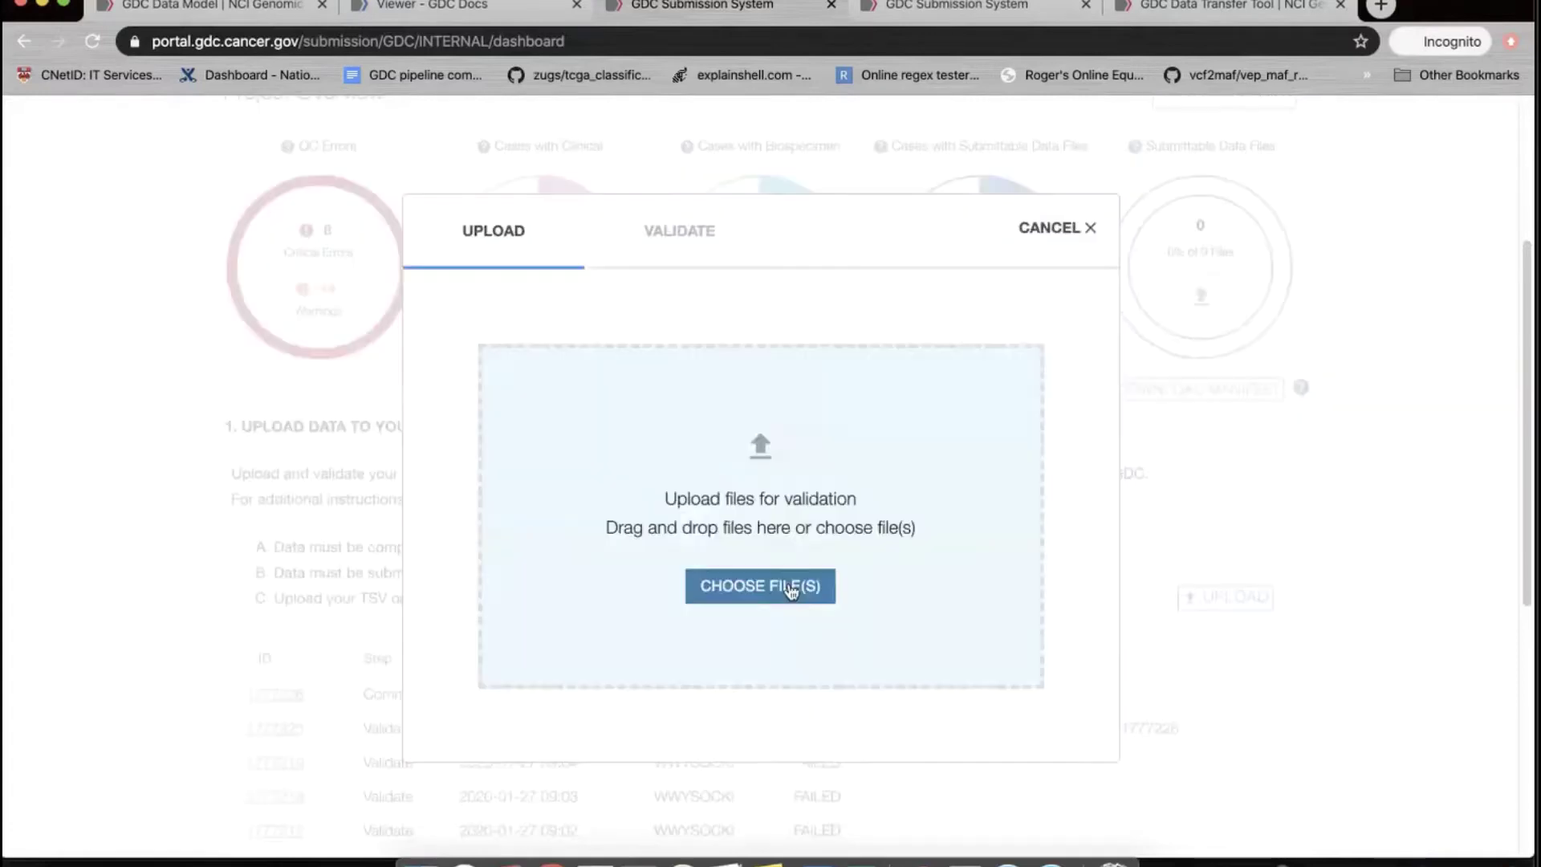
{"action": "left_click", "coordinate": [795, 585]}
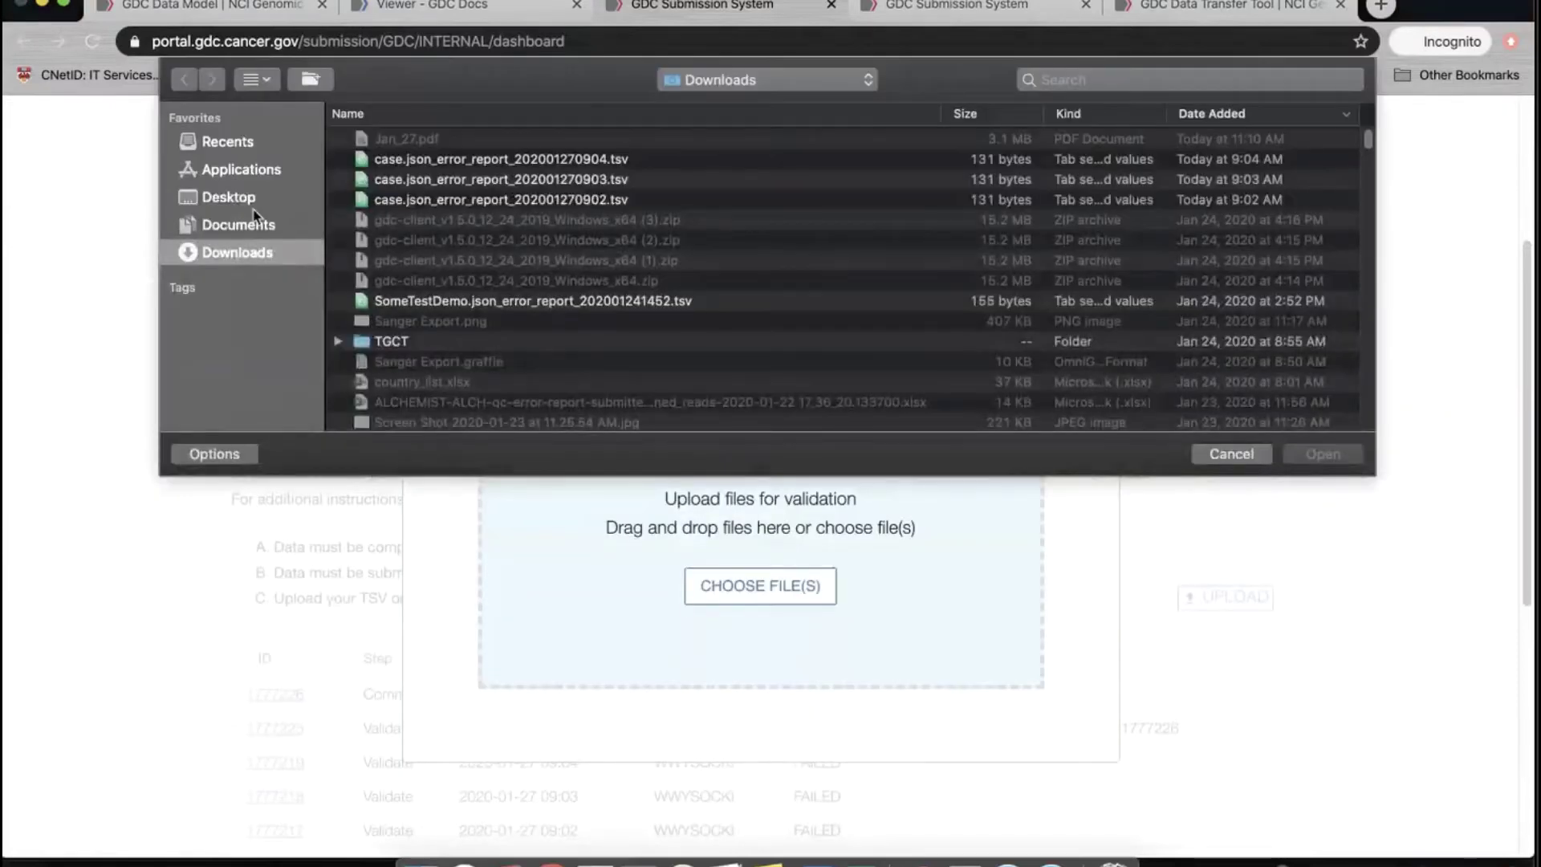
{"action": "key", "text": "Escape"}
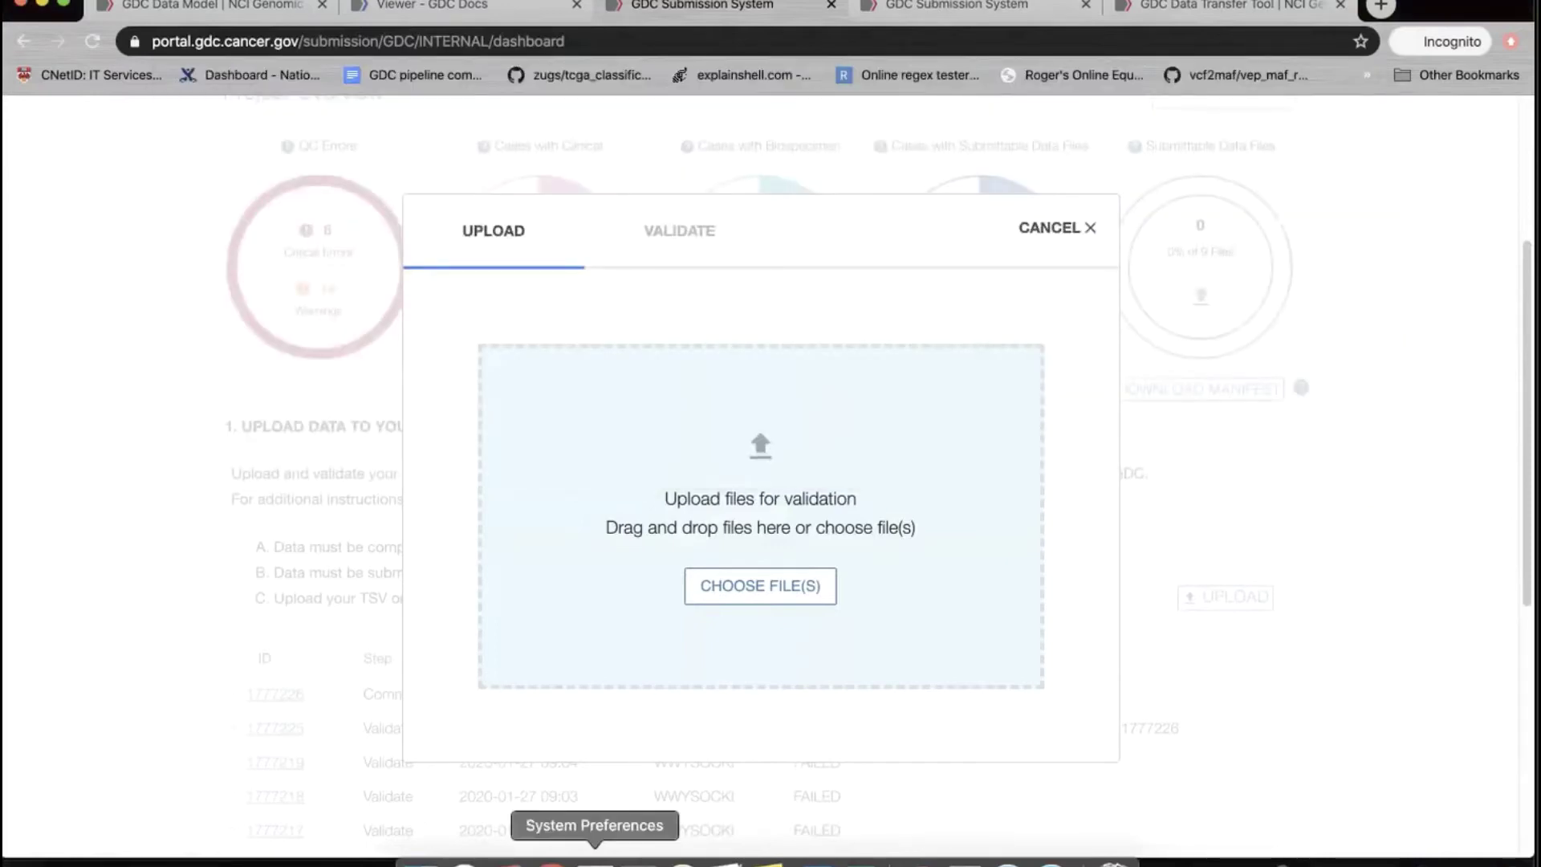
{"action": "left_click", "coordinate": [416, 858]}
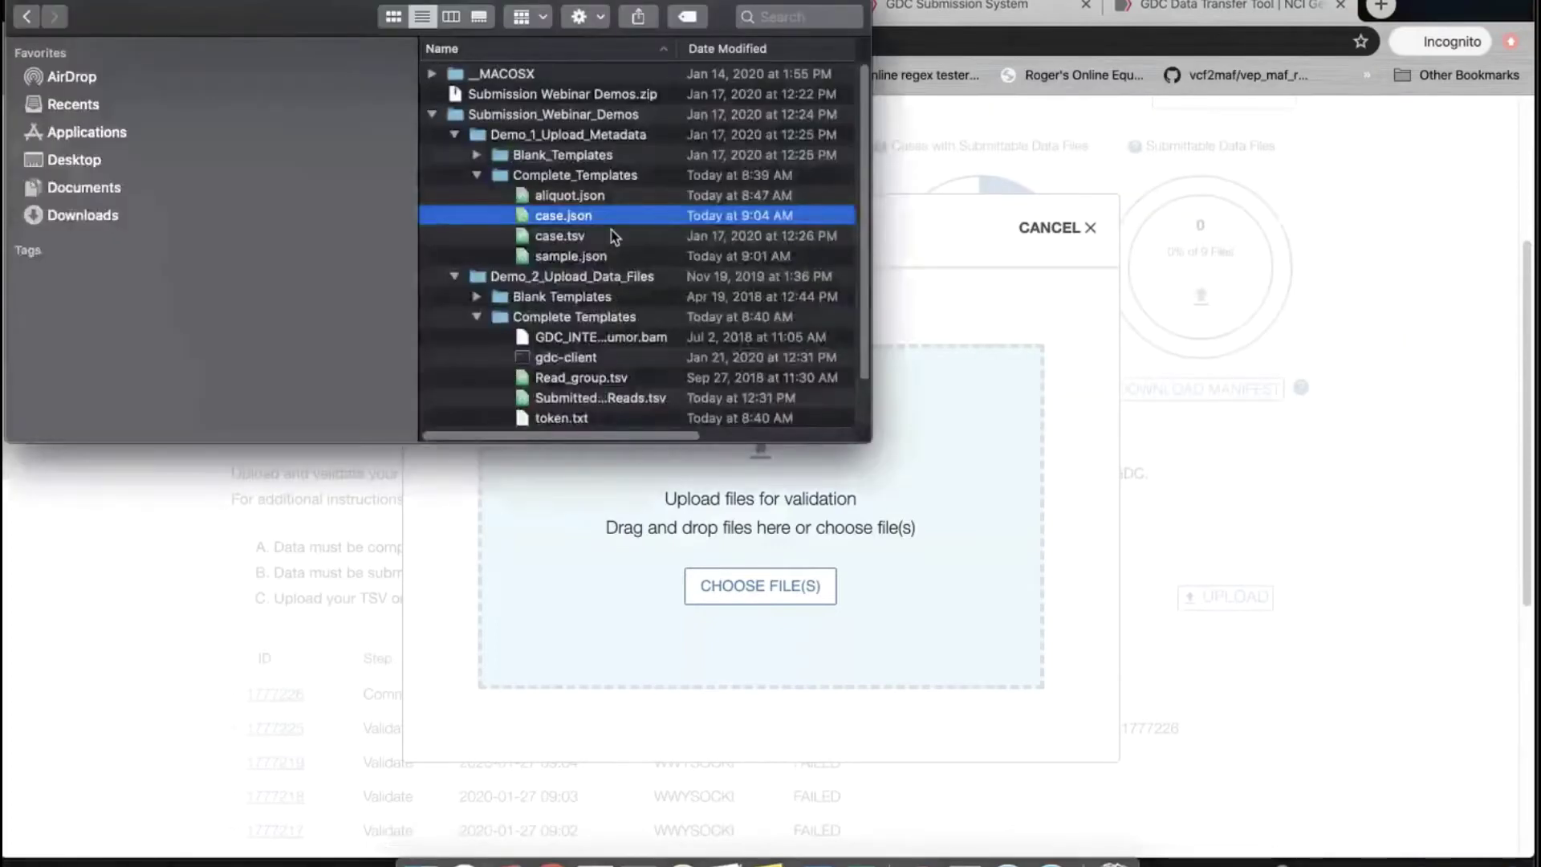
{"action": "left_click", "coordinate": [571, 256]}
{"action": "left_click", "coordinate": [949, 537]}
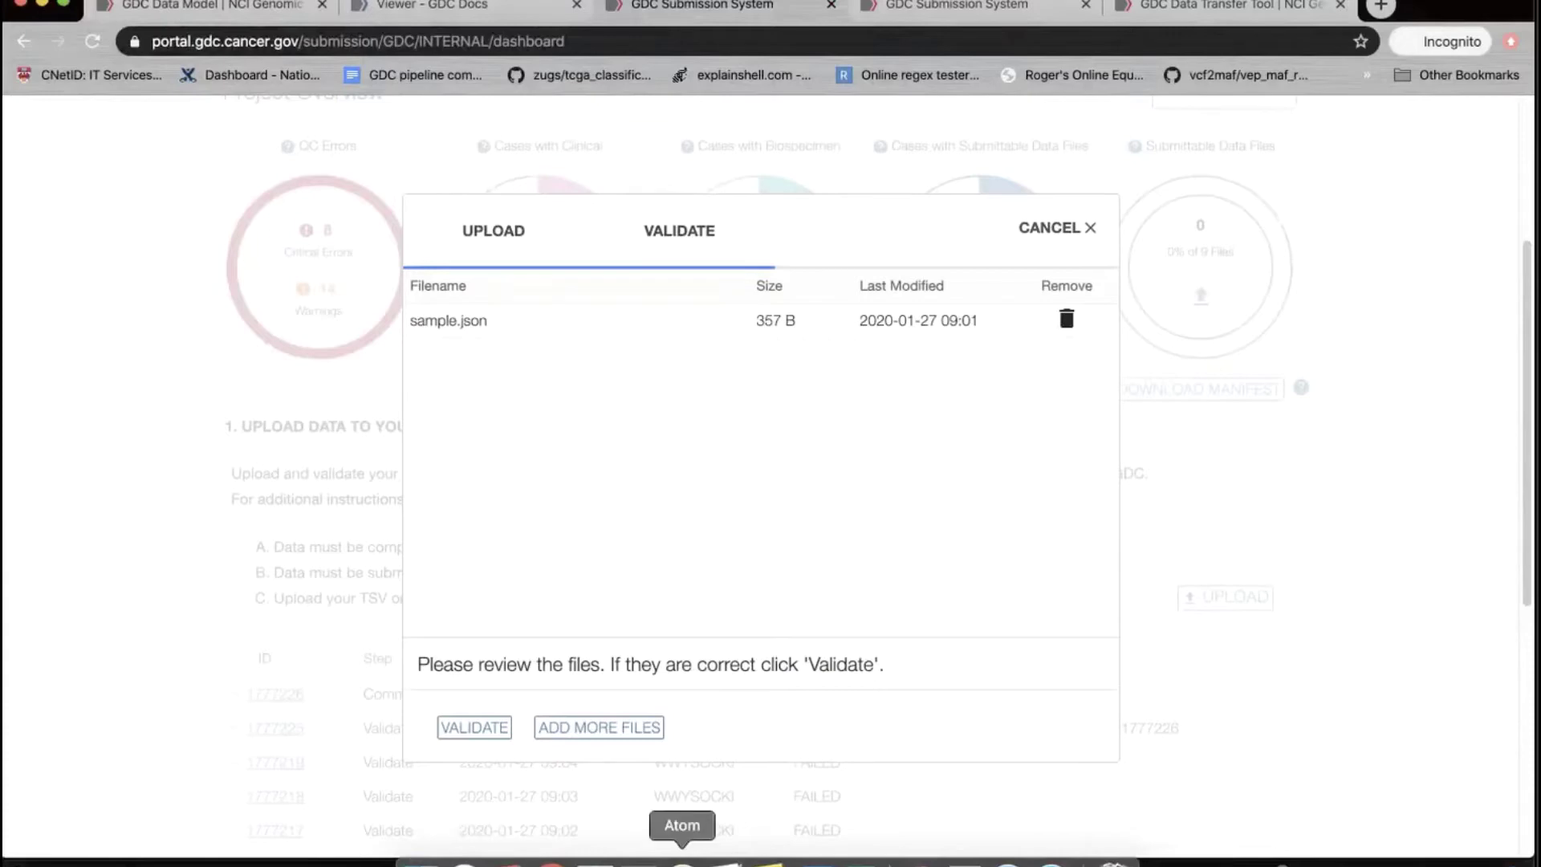
Add aliquot.json from the Complete_Templates folder in Finder to the same upload
{"action": "left_click", "coordinate": [420, 863]}
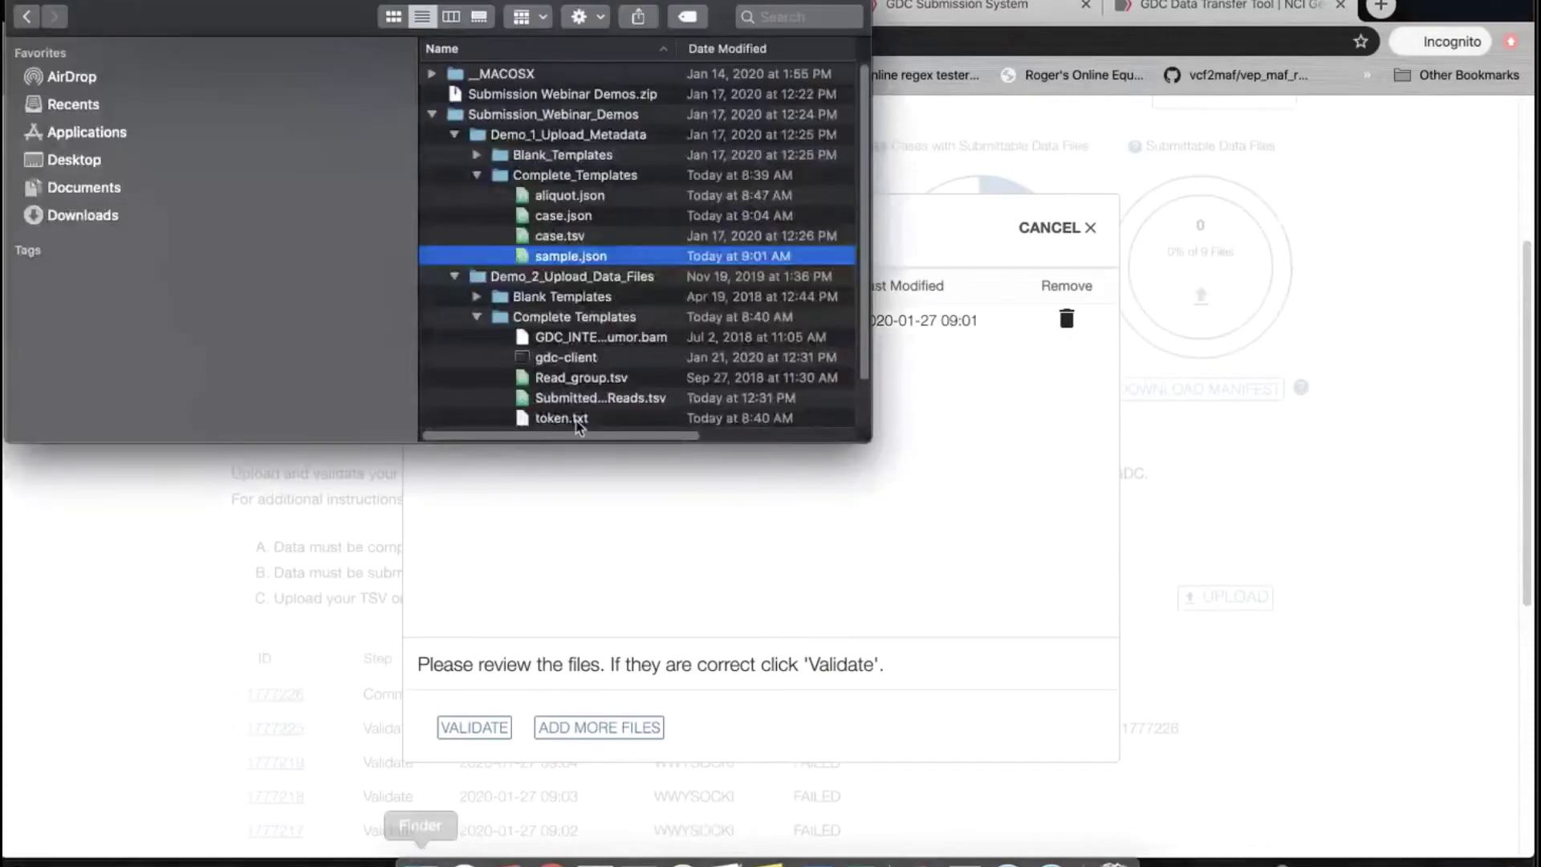
{"action": "left_click", "coordinate": [584, 197]}
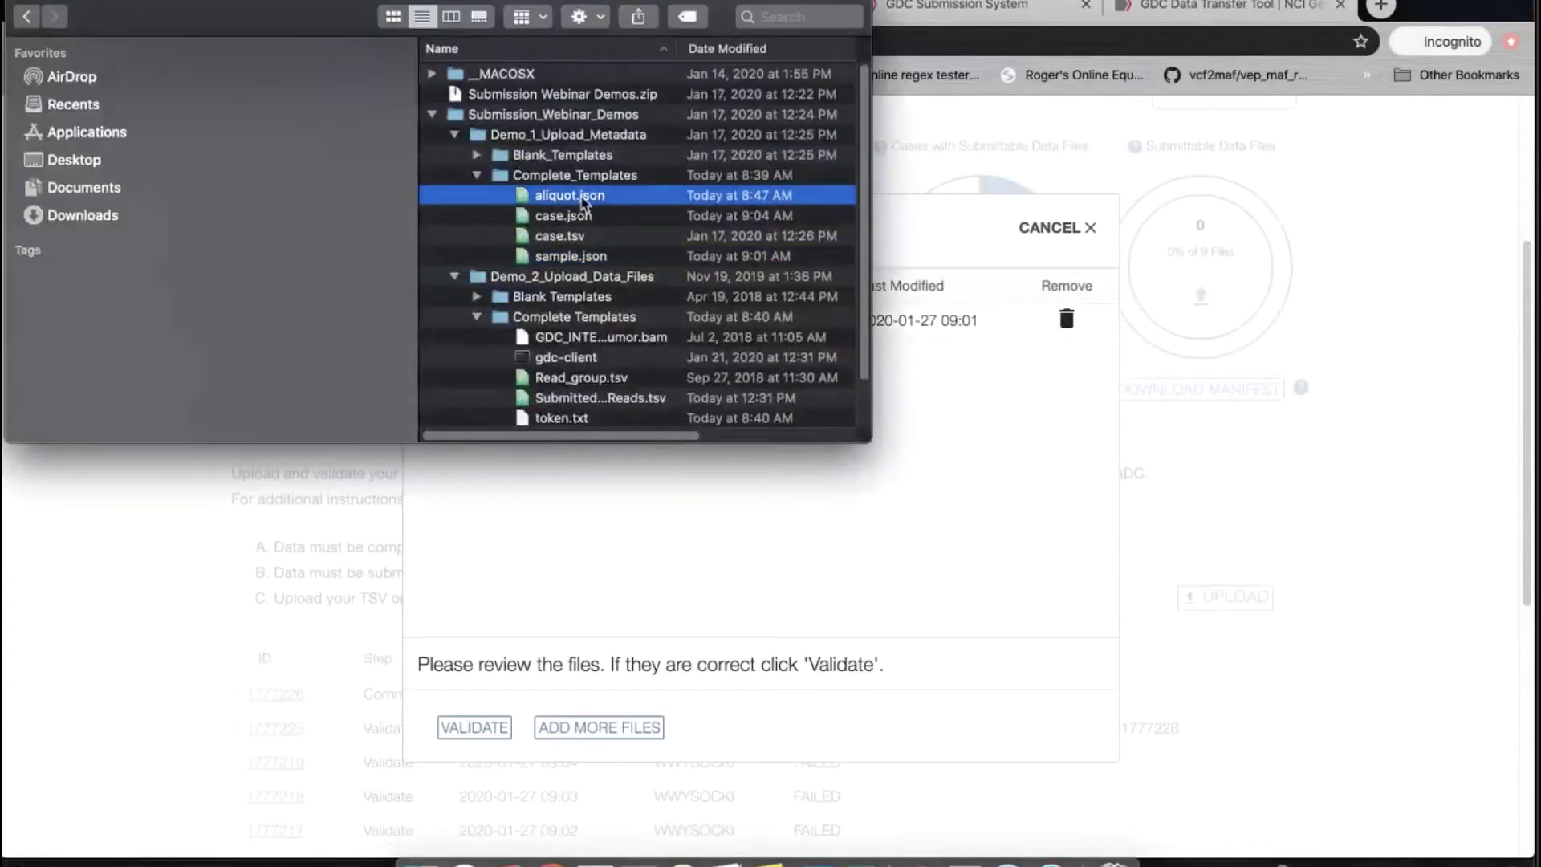
{"action": "left_click_drag", "start_coordinate": [584, 200], "coordinate": [943, 517]}
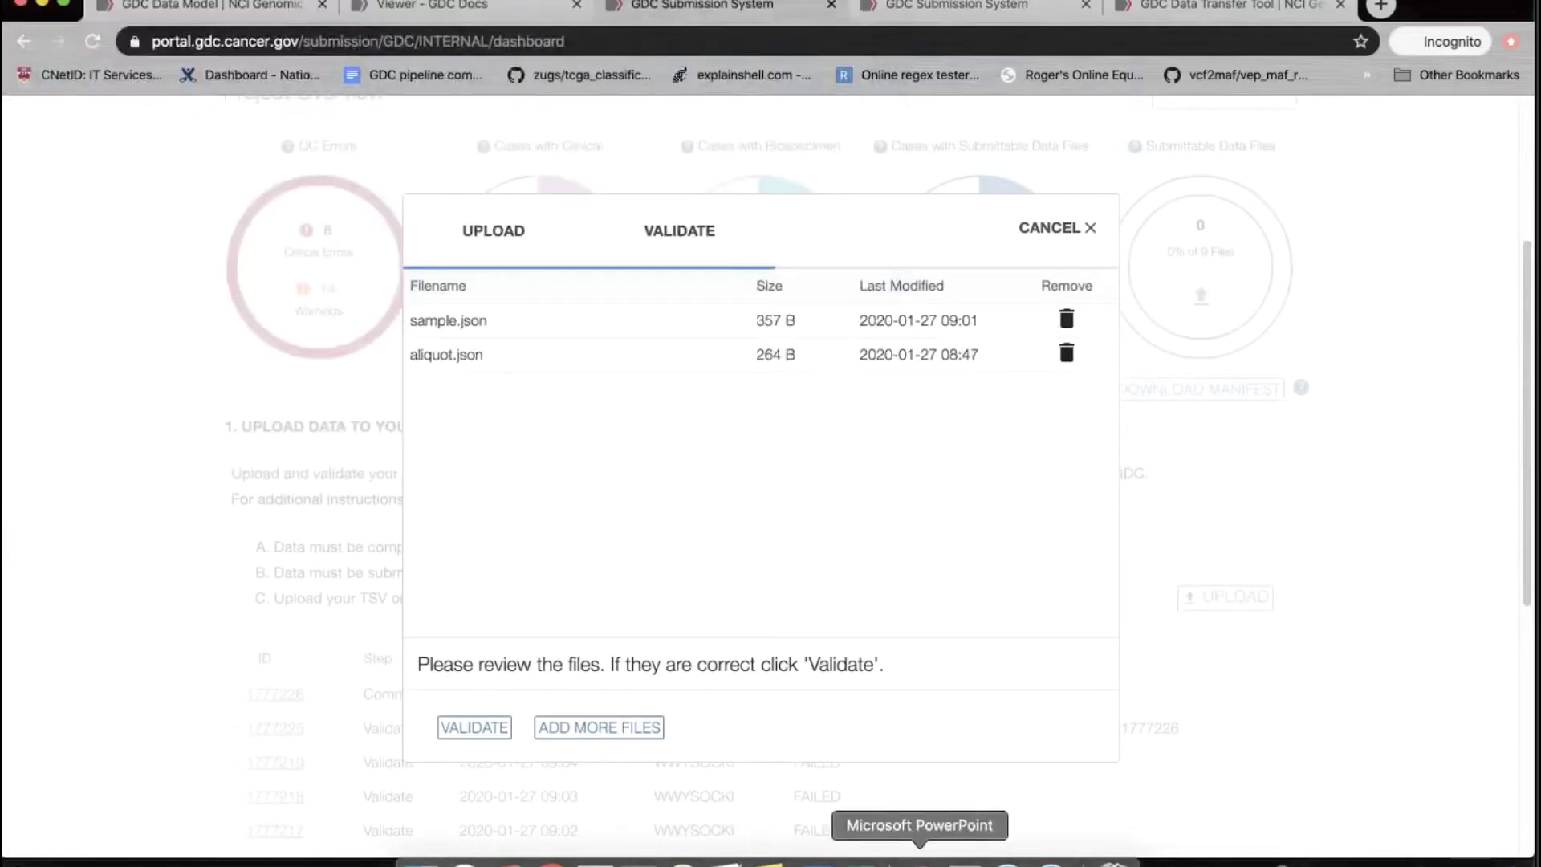
Check the entity diagram in PowerPoint, return to the portal in Chrome and validate sample.json and aliquot.json together
{"action": "left_click", "coordinate": [919, 858]}
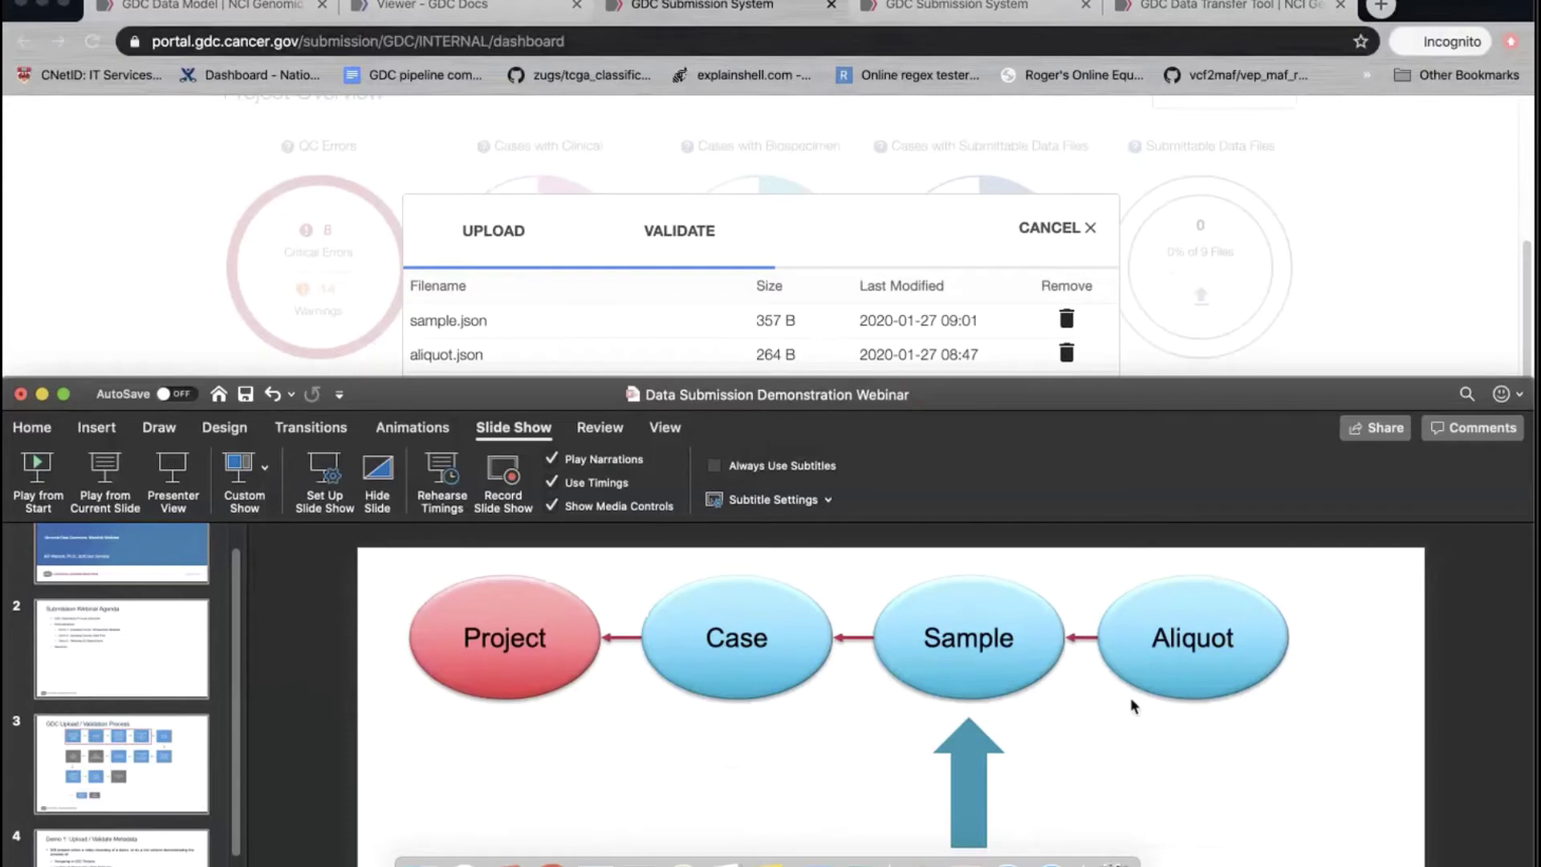
{"action": "left_click", "coordinate": [948, 243]}
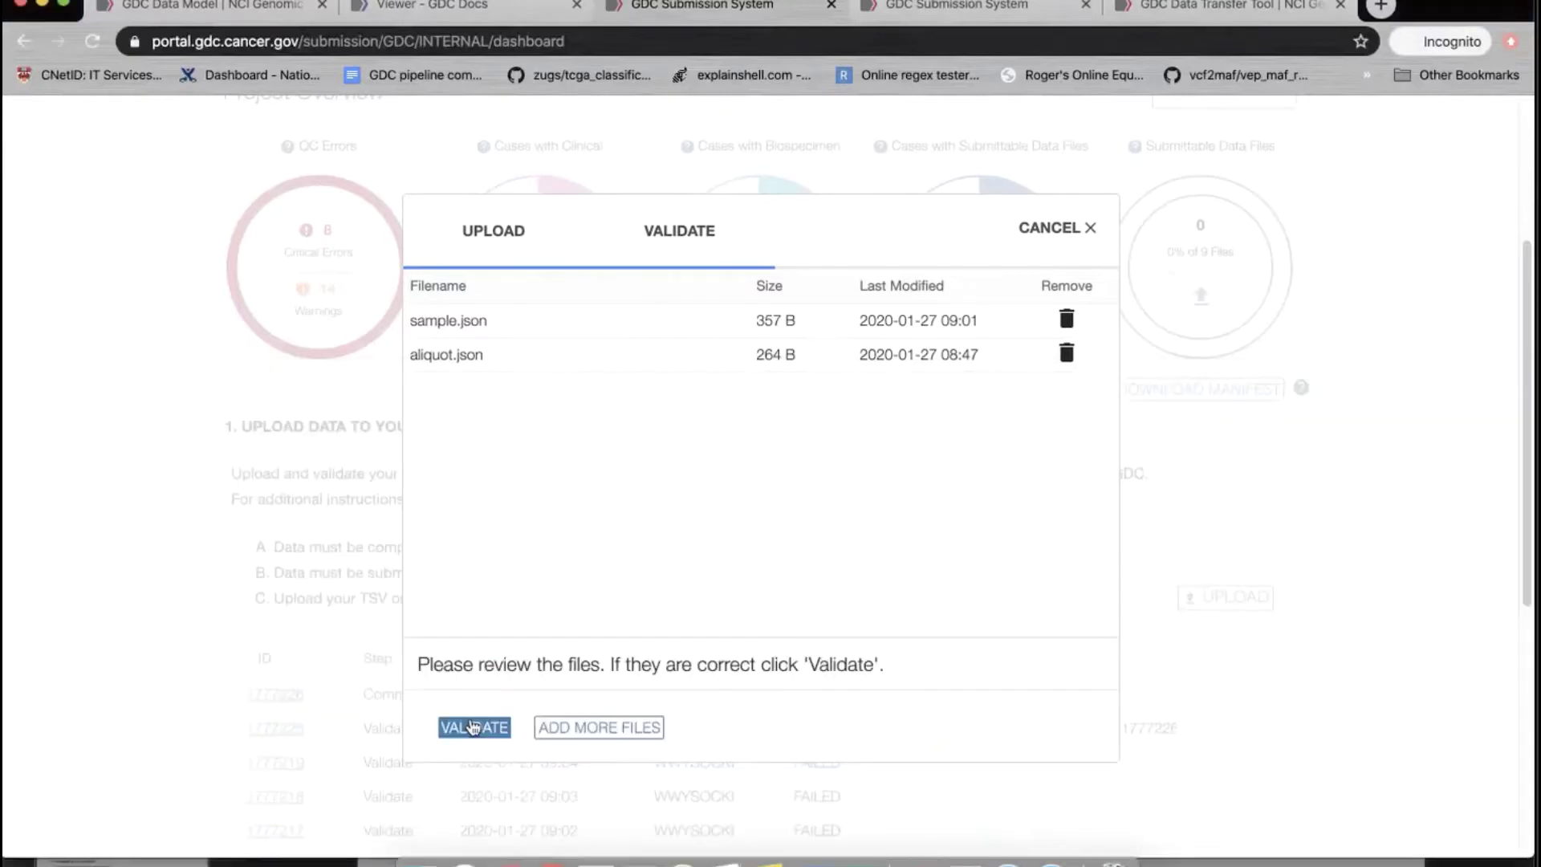
{"action": "left_click", "coordinate": [474, 728]}
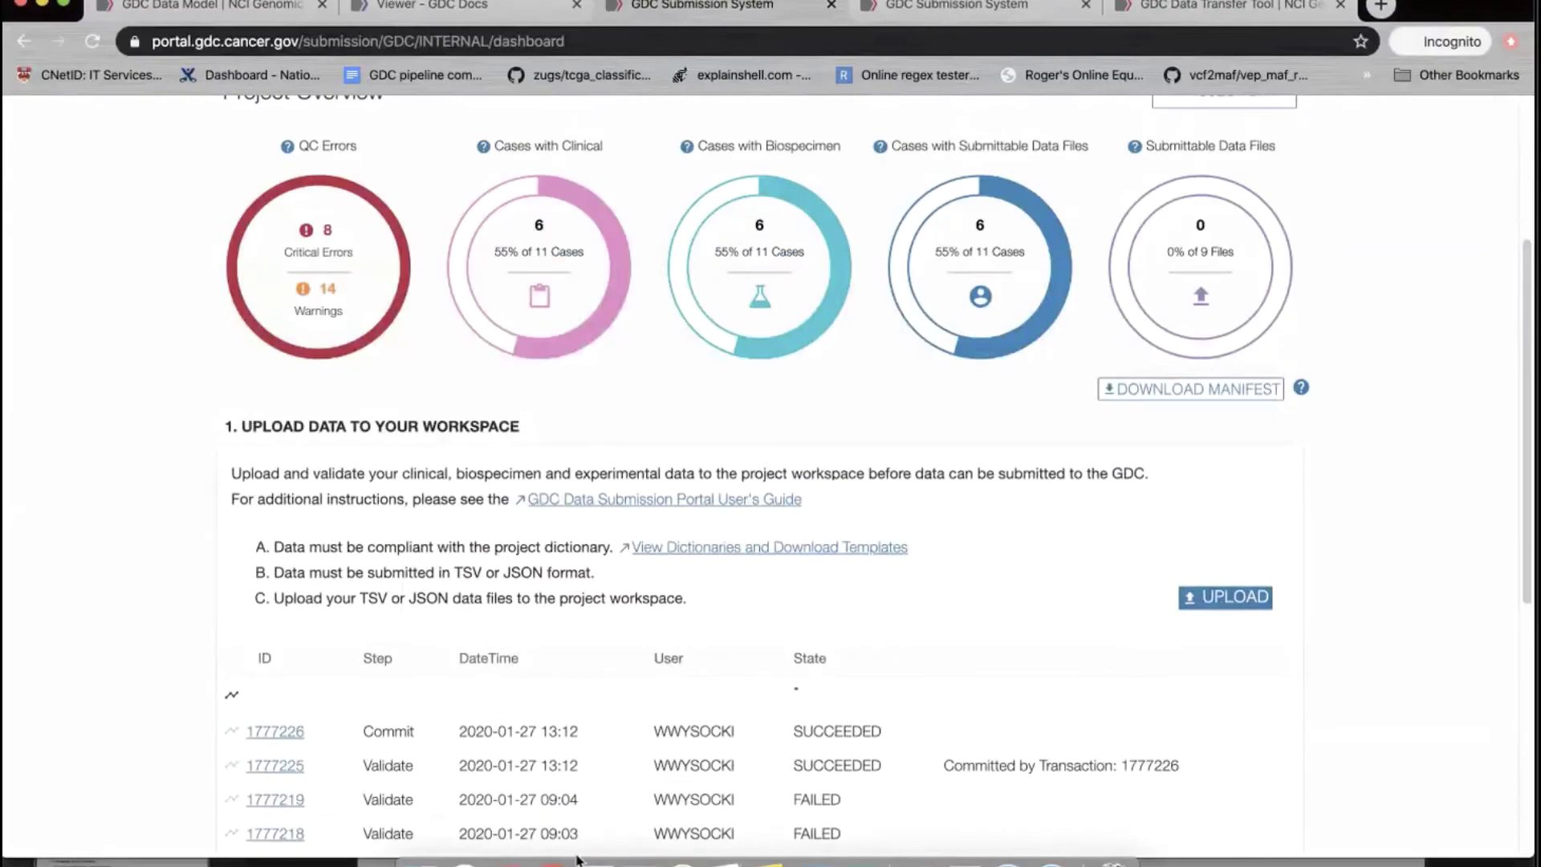
Switch to Atom and copy the whole aliquot entity block, braces included, from aliquot.json
{"action": "left_click", "coordinate": [683, 863]}
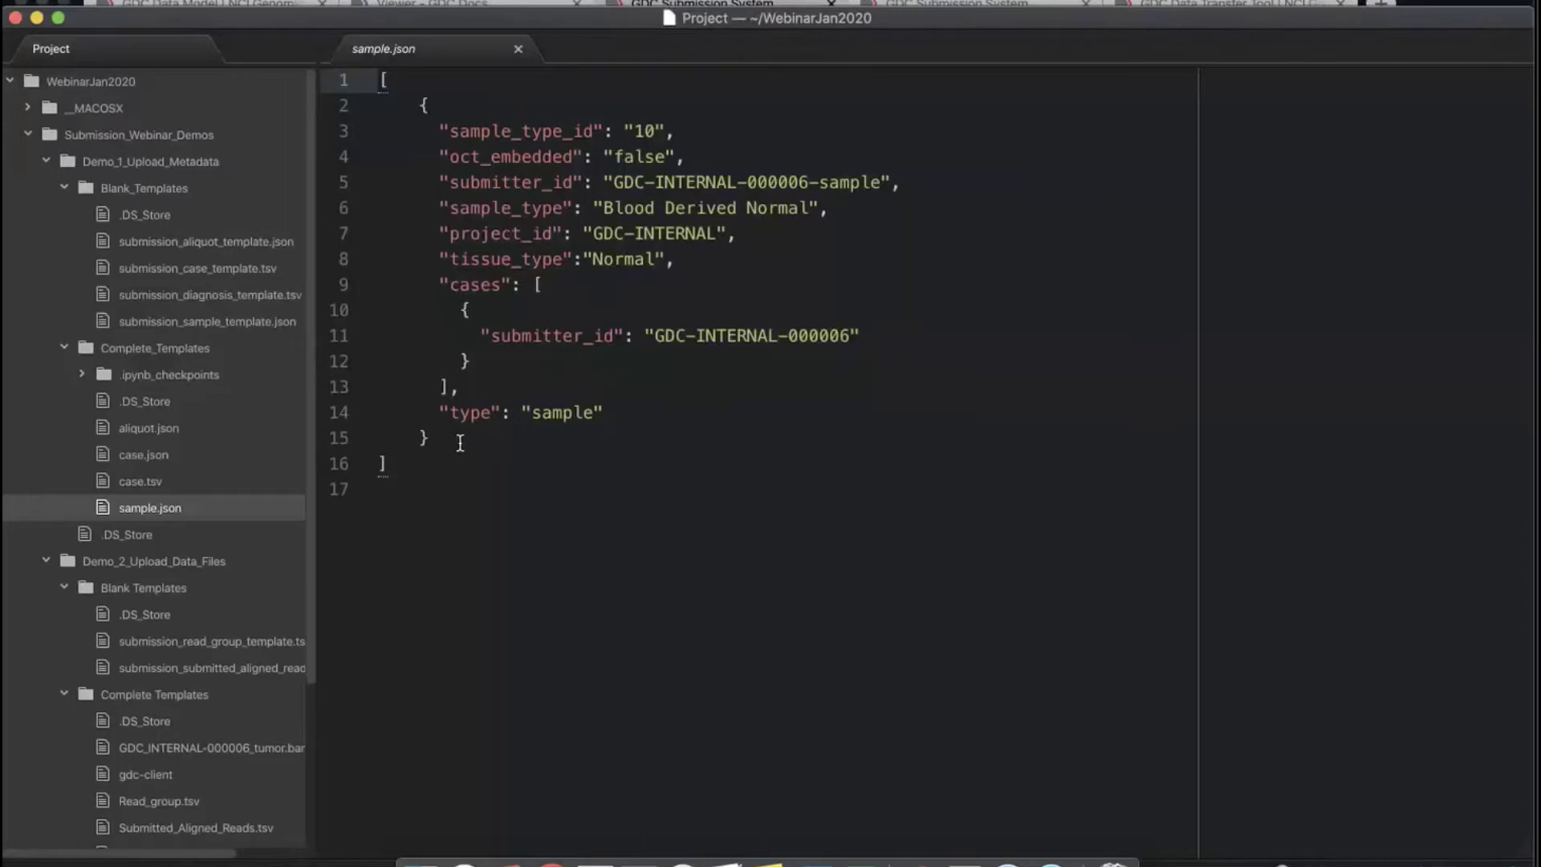
{"action": "left_click_drag", "start_coordinate": [460, 443], "coordinate": [377, 112]}
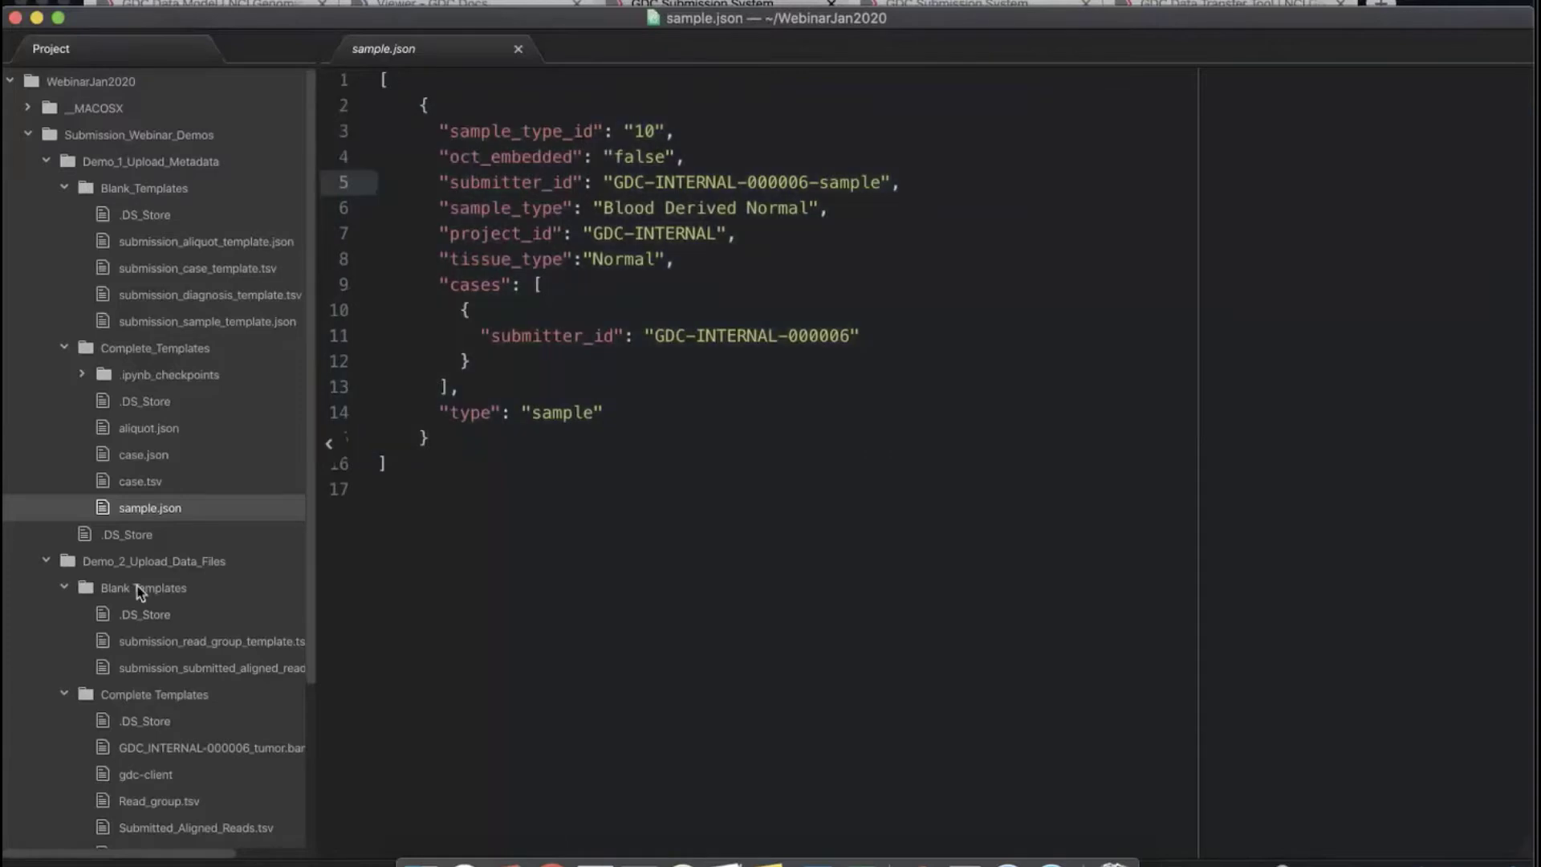
{"action": "left_click", "coordinate": [153, 428]}
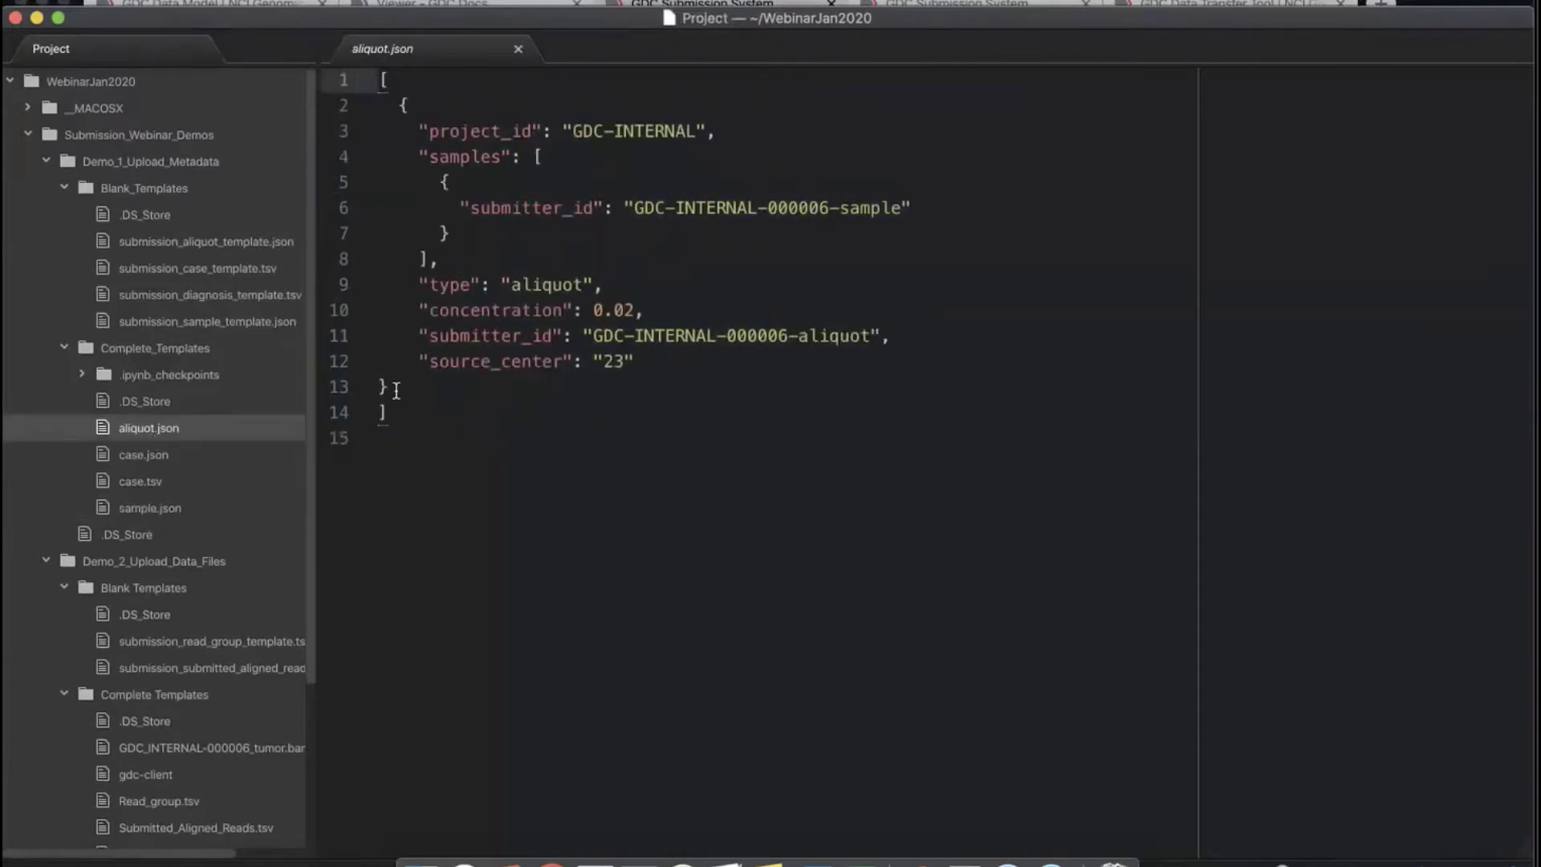
{"action": "left_click_drag", "start_coordinate": [396, 391], "coordinate": [343, 118]}
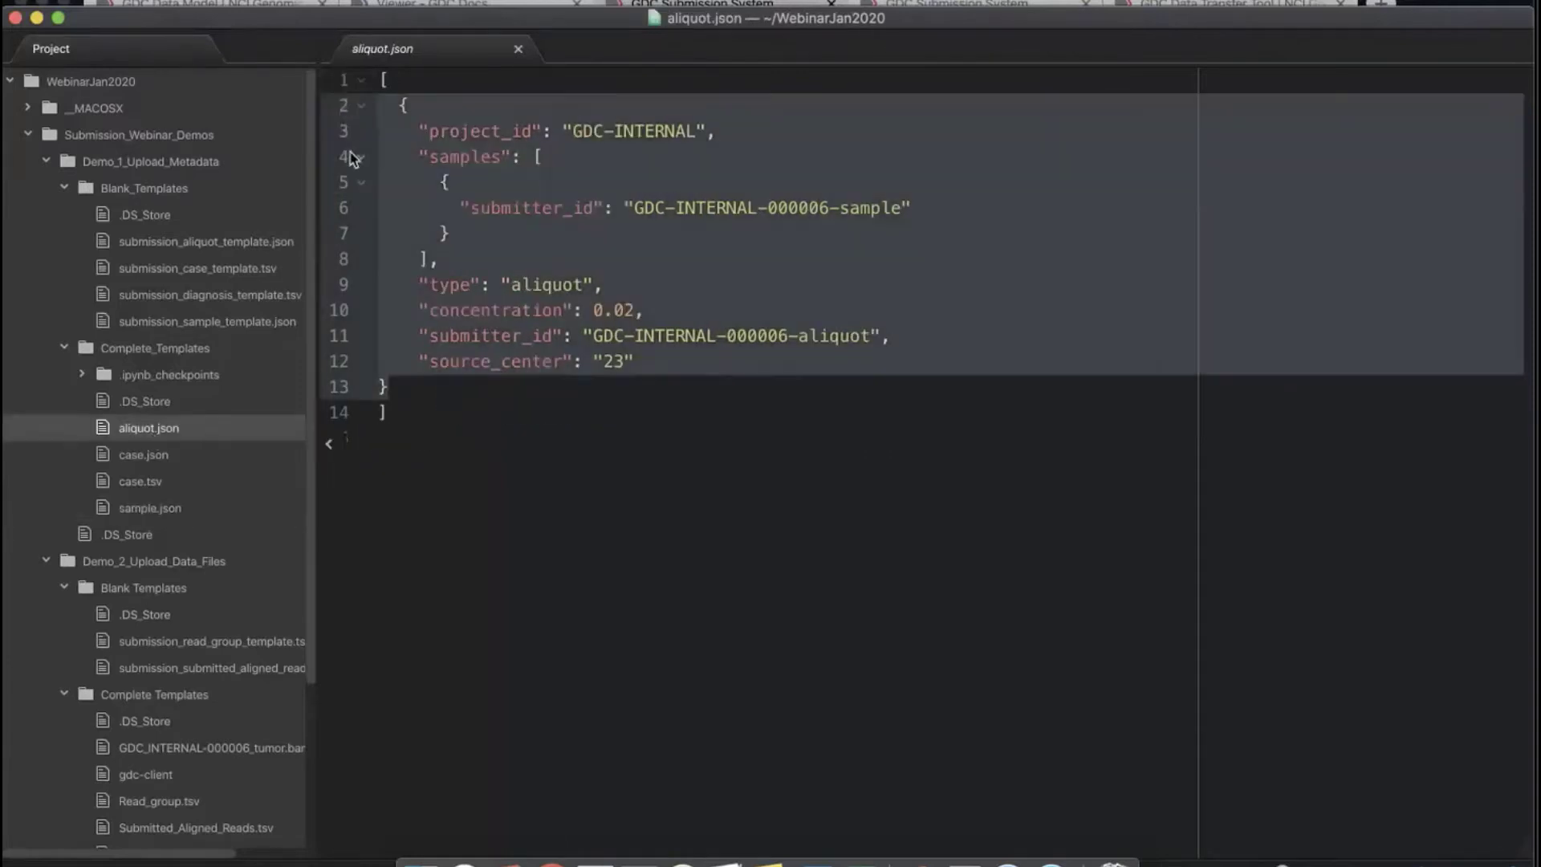
Append the copied aliquot entity to sample.json after the sample entity, separated by a comma
{"action": "left_click", "coordinate": [168, 506]}
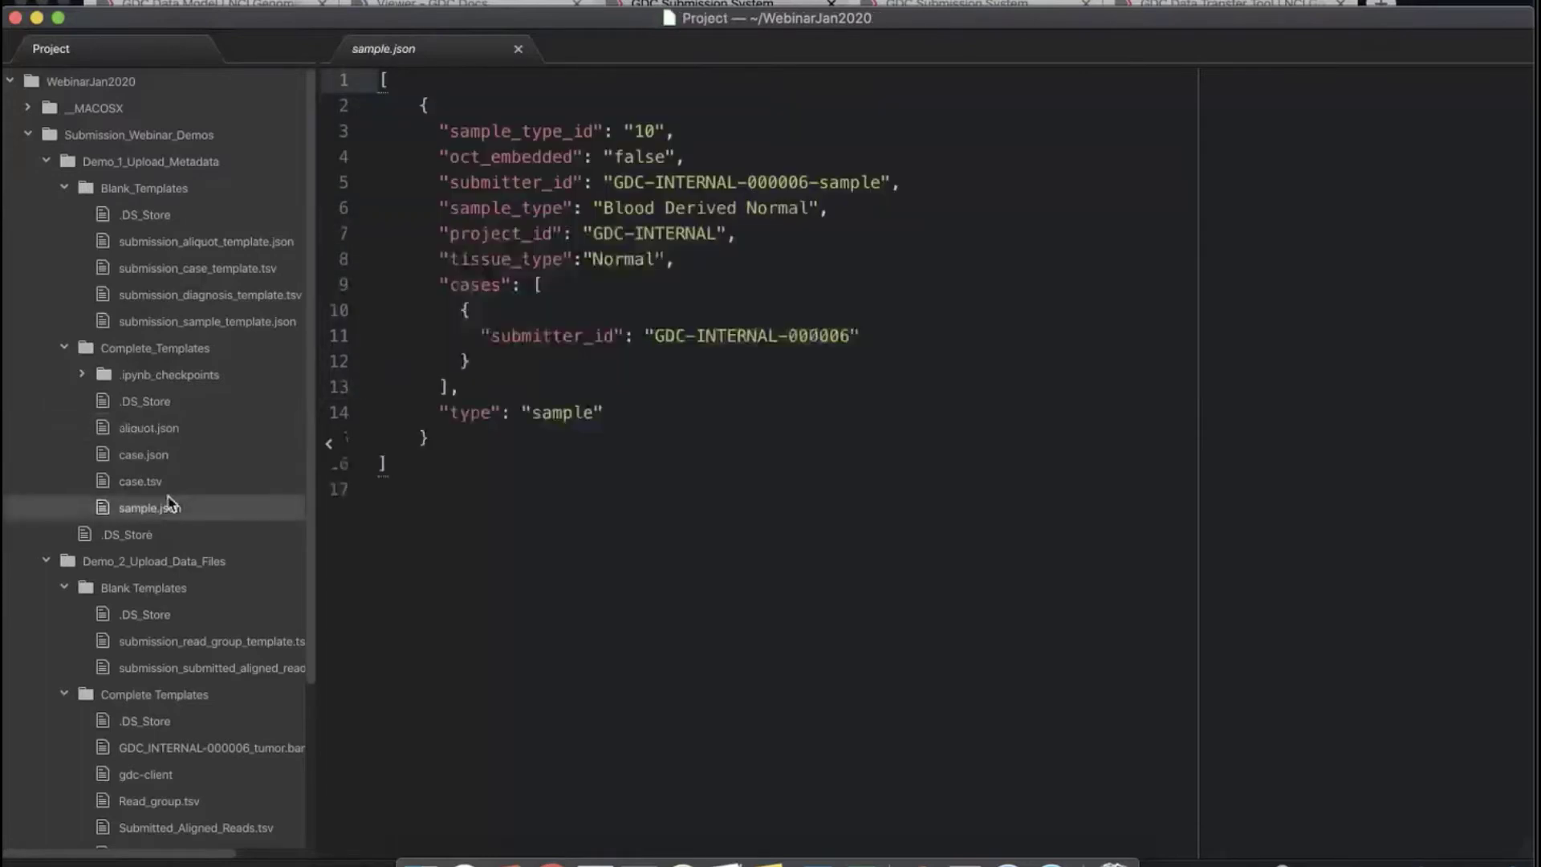
{"action": "left_click", "coordinate": [481, 446]}
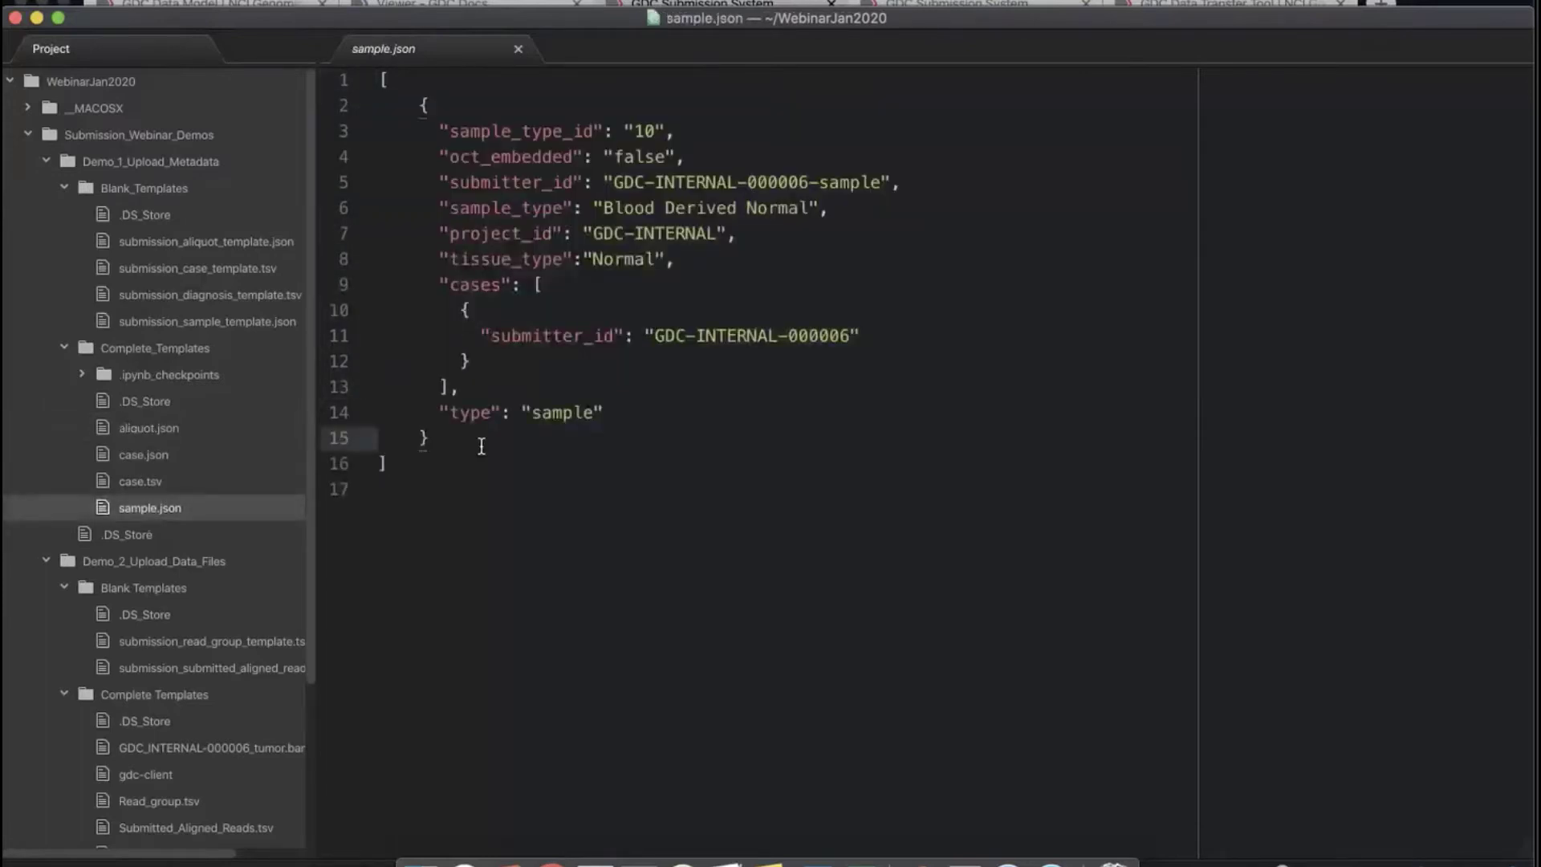
{"action": "type", "text": ","}
{"action": "key", "text": "Return"}
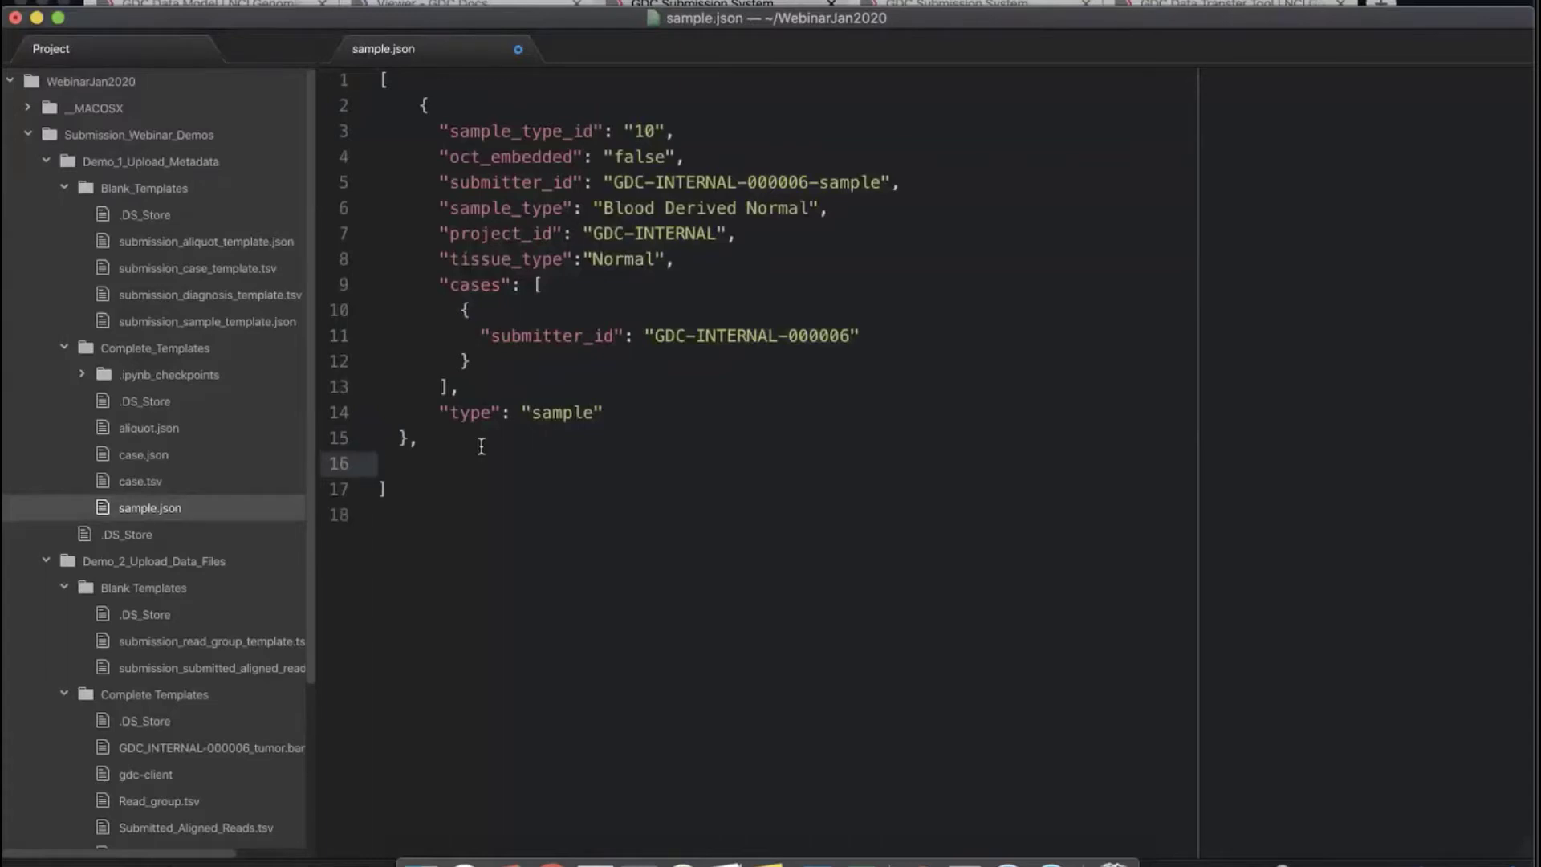
{"action": "type", "text": "{     \"project_id\": \"GDC-INTERNAL\",     \"samples\": [       {         \"submitter_id\": \"GDC-INTERNAL-000006-sample\"       }     ],     \"type\": \"aliquot\",     \"concentration\": 0.02,     \"submitter_id\": \"GDC-INTERNAL-000006-aliquot\",     \"source_center\": \"23\" }"}
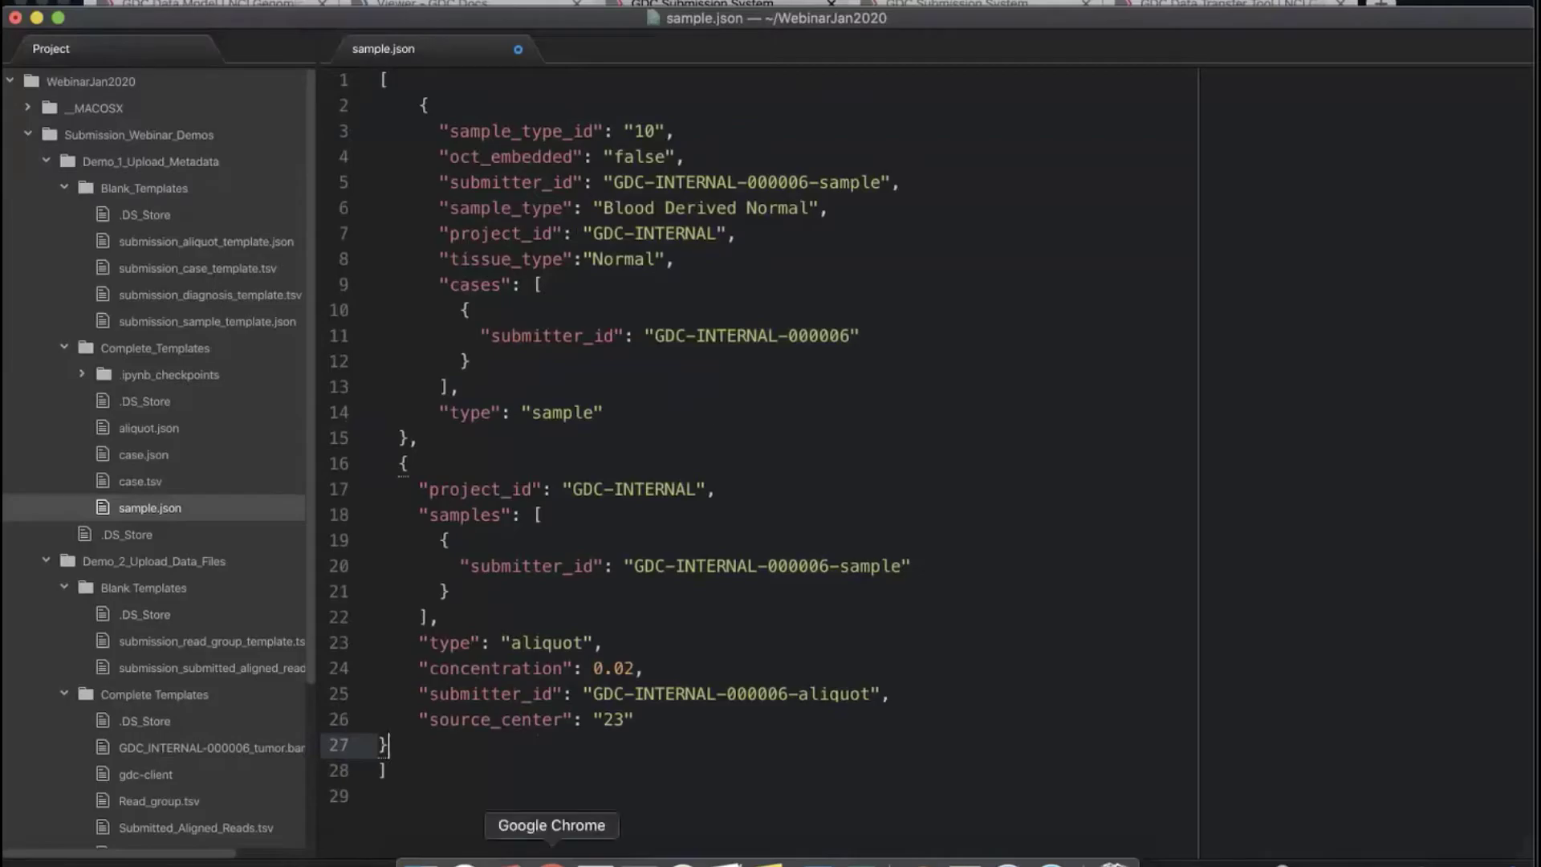
Switch to the submission portal in Chrome and commit the validated sample and aliquot upload
{"action": "left_click", "coordinate": [551, 863]}
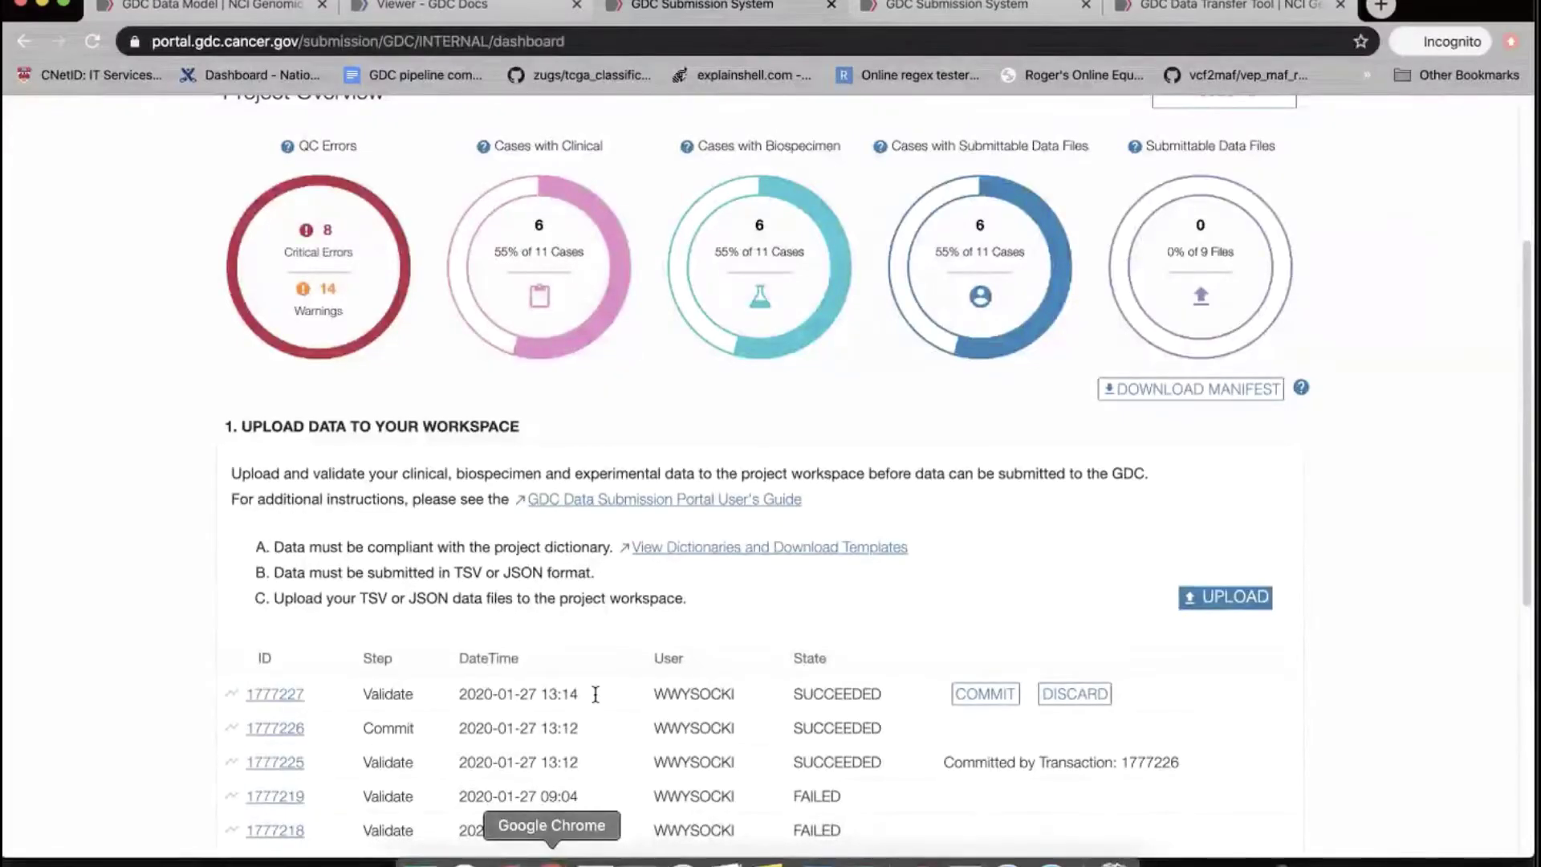
{"action": "scroll", "coordinate": [787, 588], "scroll_direction": "down", "scroll_amount": 2}
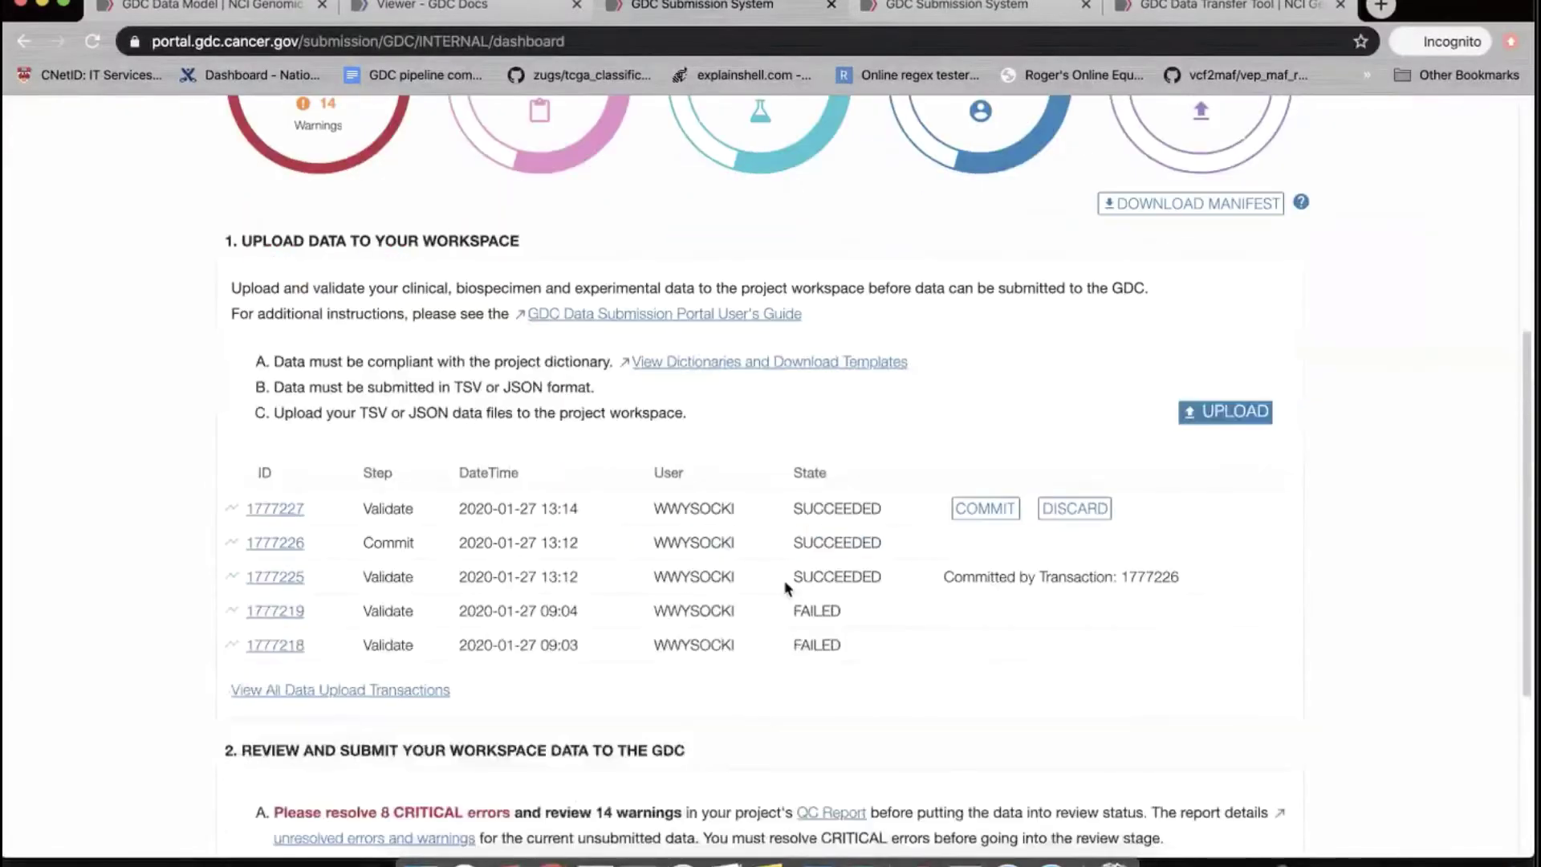
{"action": "left_click", "coordinate": [974, 510]}
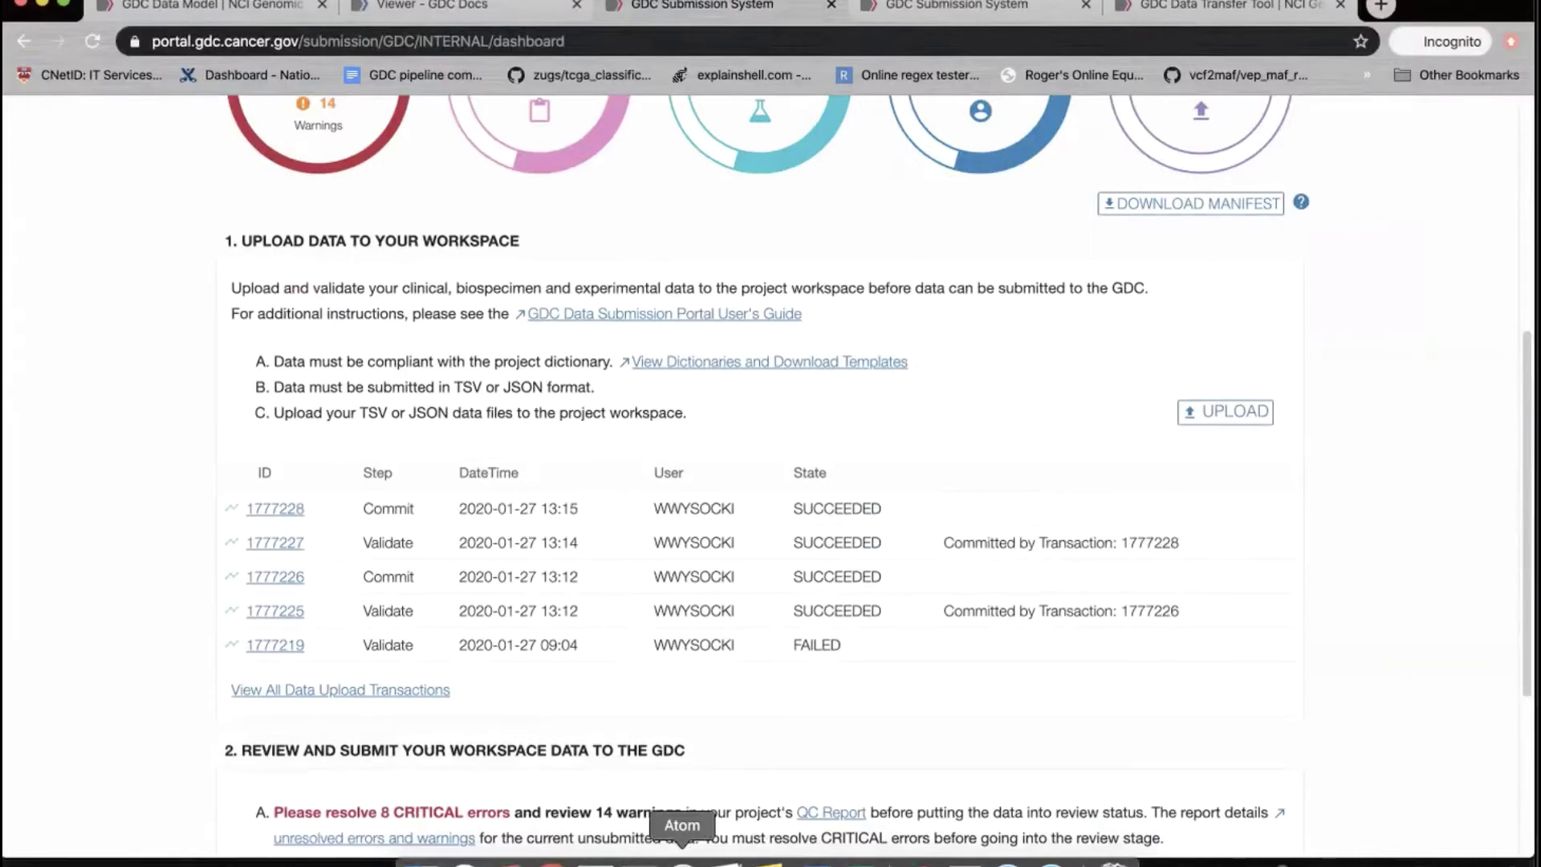
Switch to Atom and change the sample's tissue_type in sample.json to the invalid value "Normal3"
{"action": "left_click", "coordinate": [682, 861]}
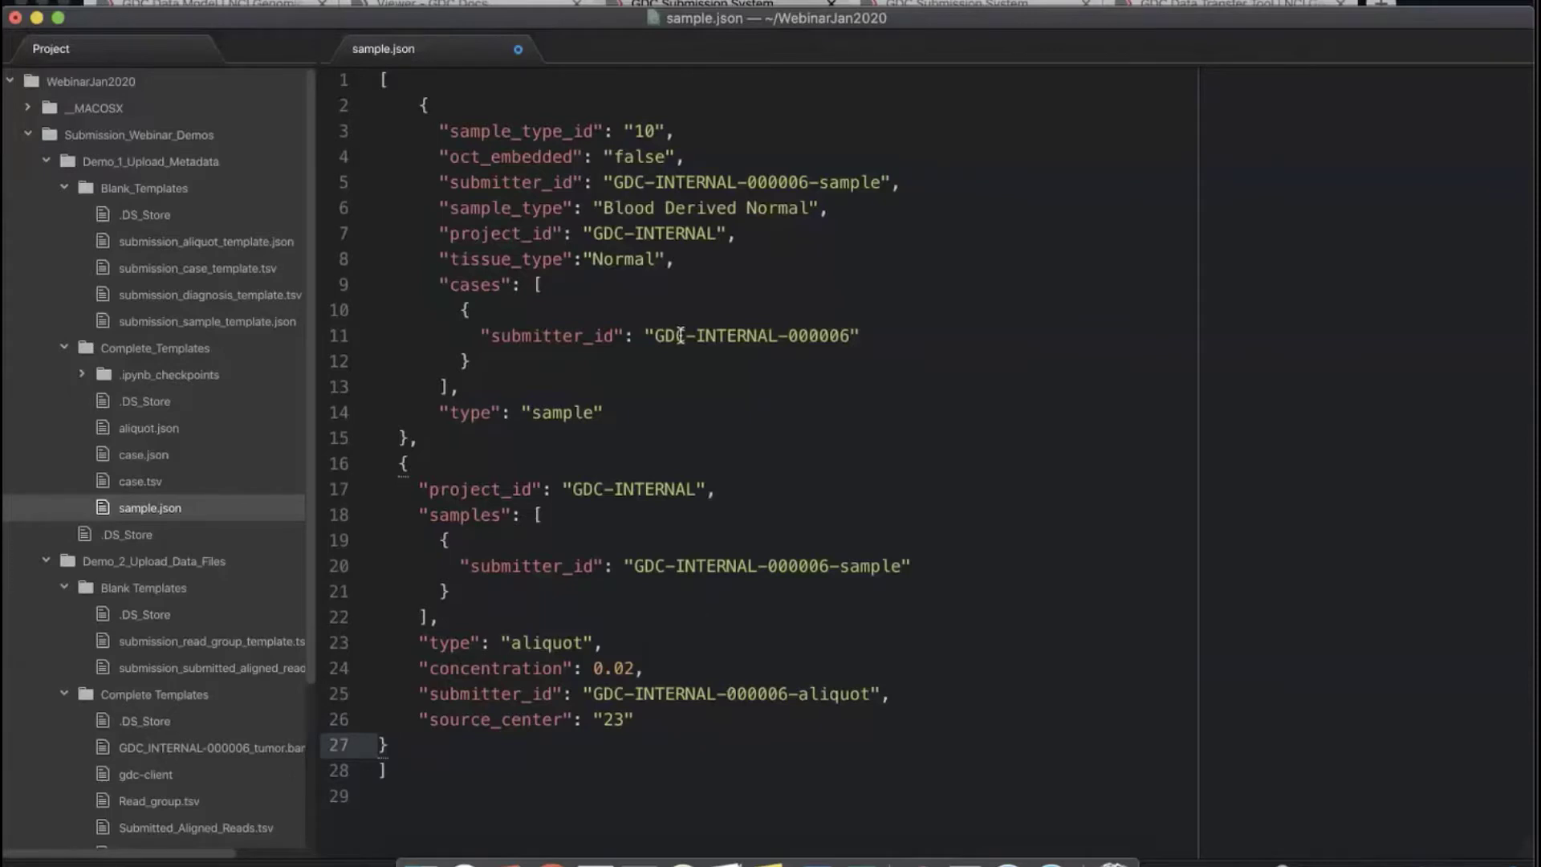
{"action": "left_click", "coordinate": [663, 257]}
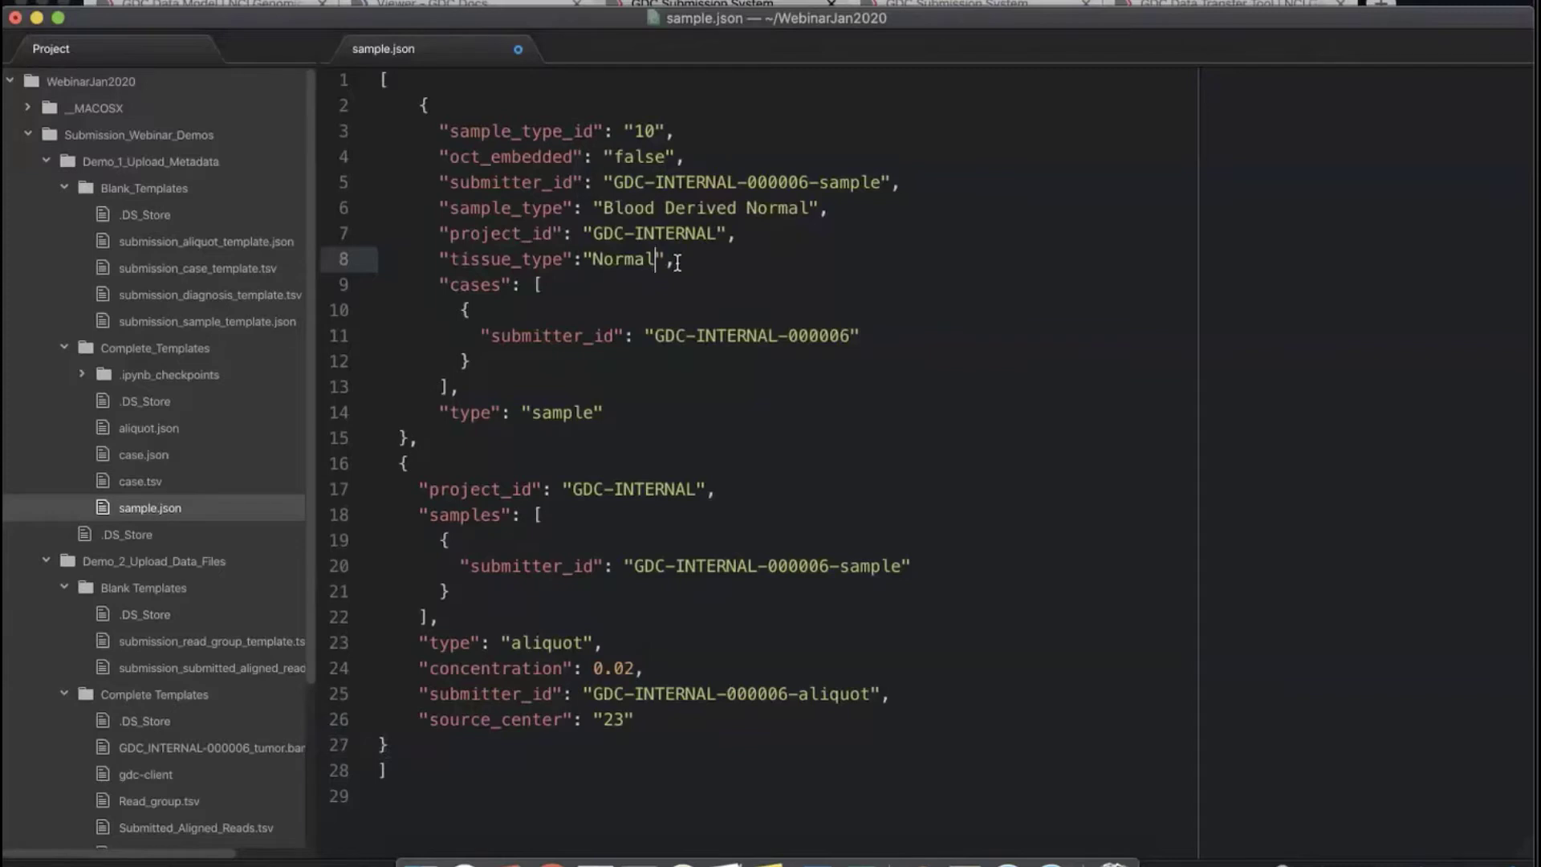
{"action": "type", "text": "3"}
{"action": "left_click", "coordinate": [742, 279]}
{"action": "left_click", "coordinate": [900, 371]}
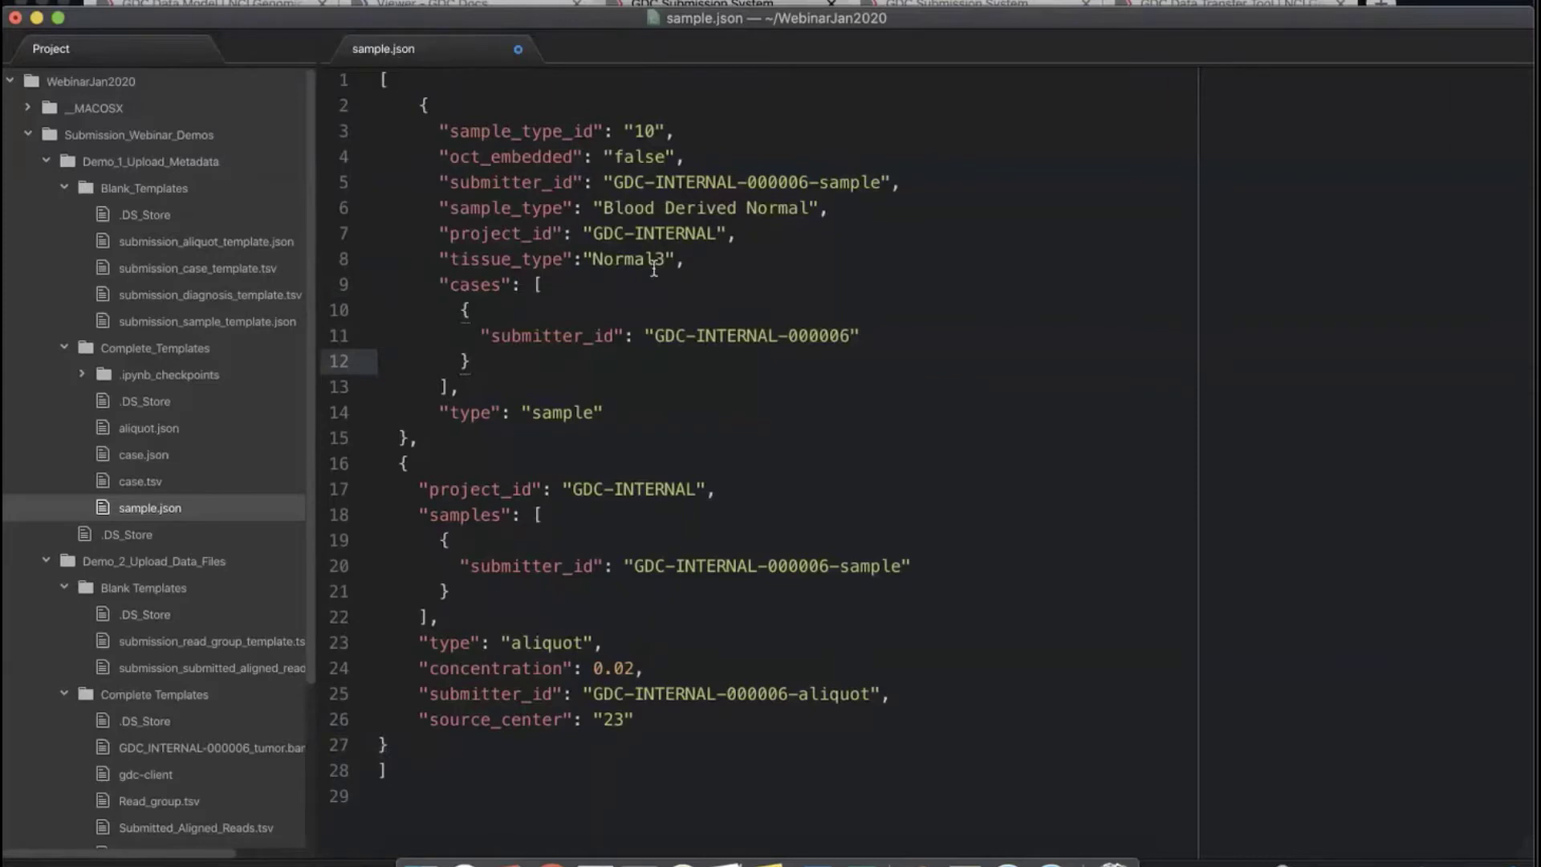
Switch to the GDC data dictionary's sample page in Chrome and expand the full list of acceptable tissue_type values
{"action": "left_click", "coordinate": [552, 863]}
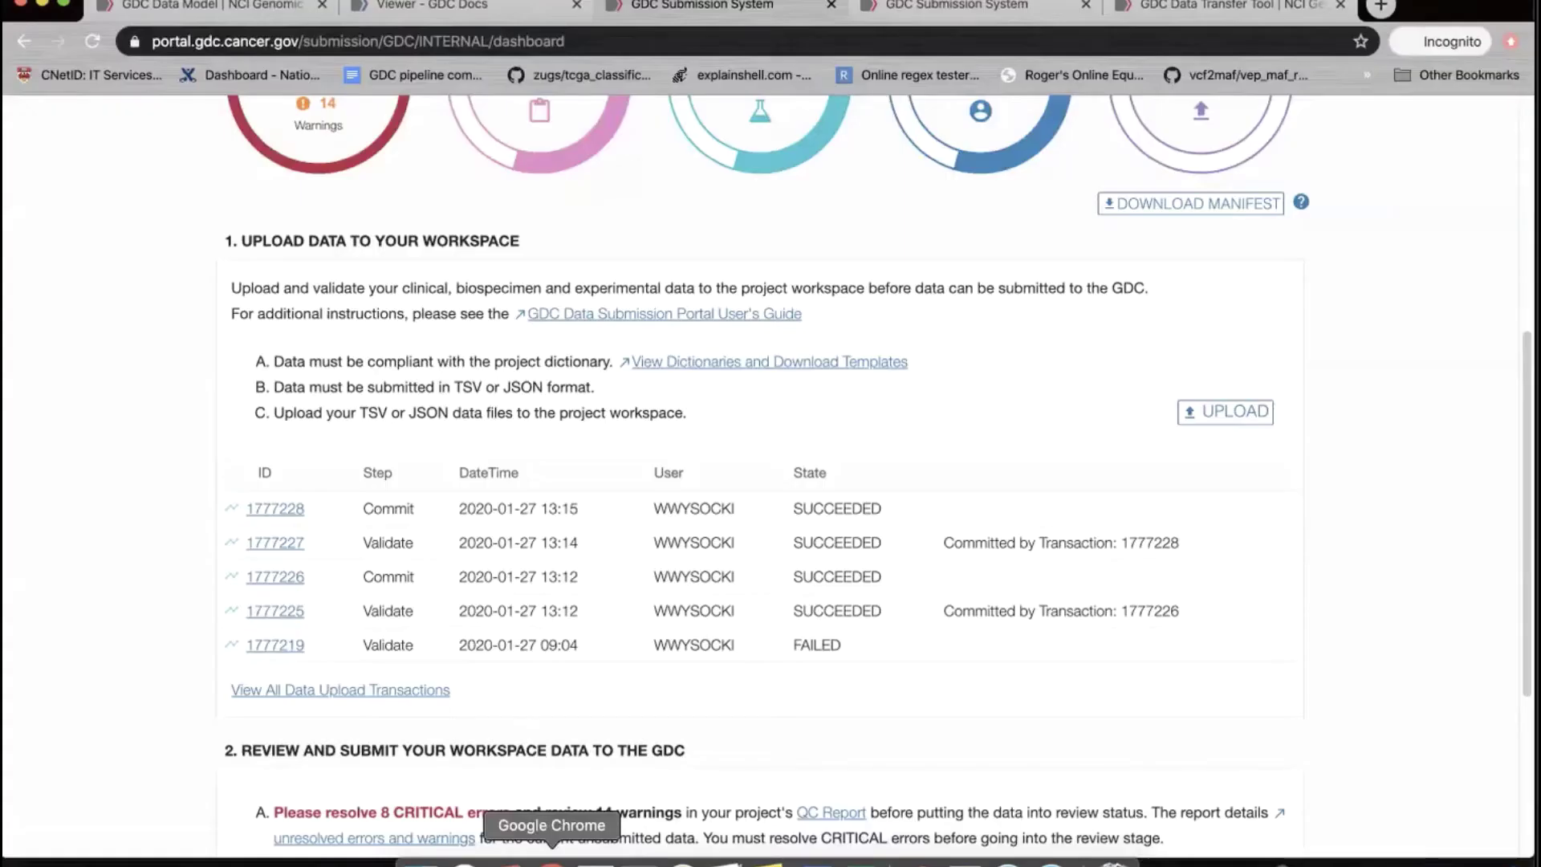
{"action": "key", "text": "ctrl+shift+Tab"}
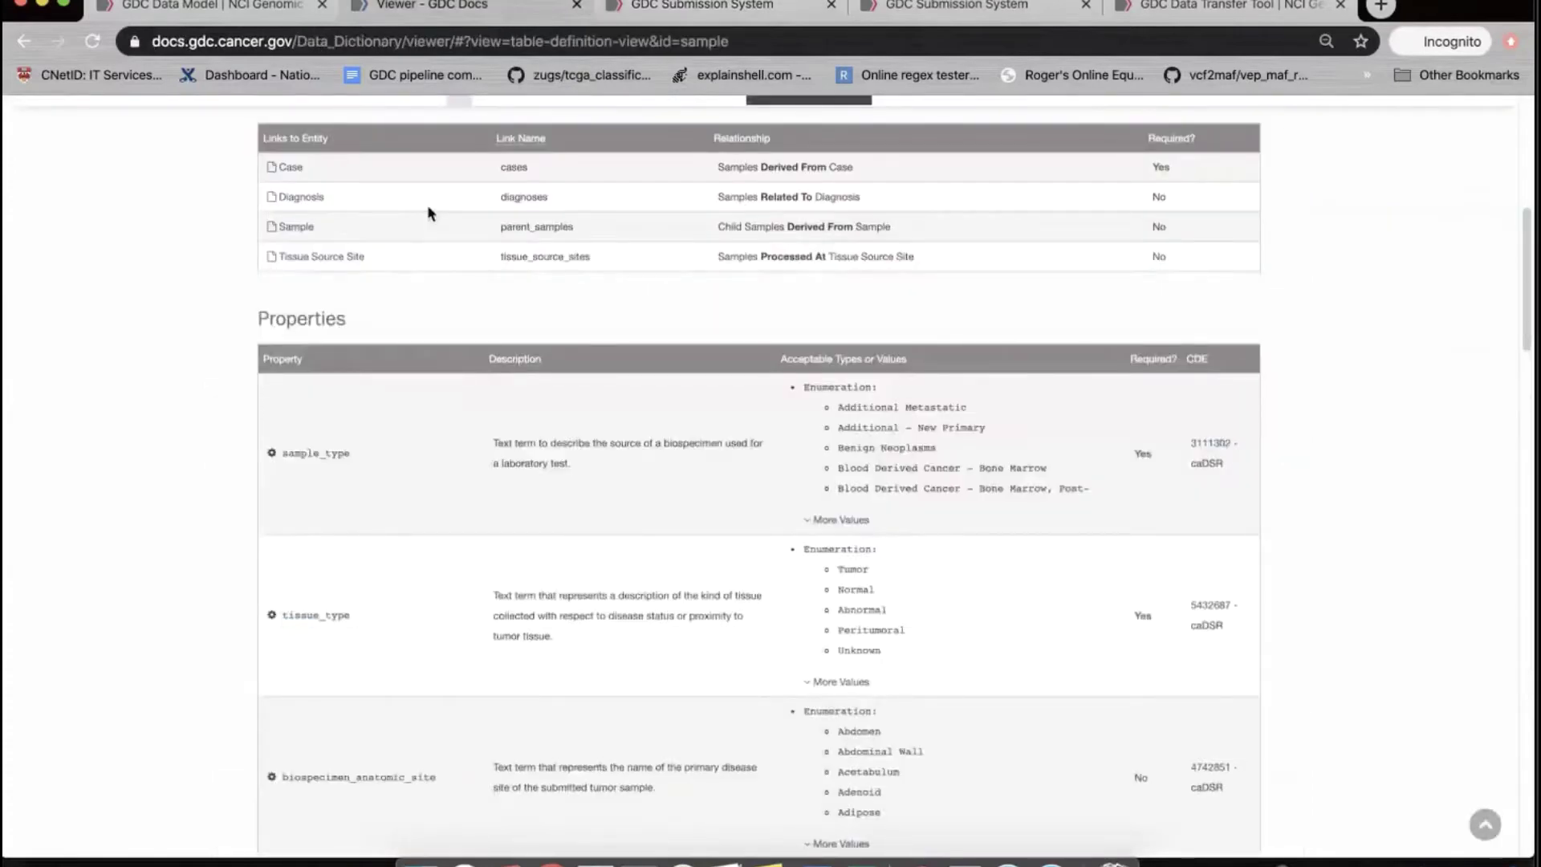
{"action": "scroll", "coordinate": [763, 572], "scroll_direction": "down", "scroll_amount": 1}
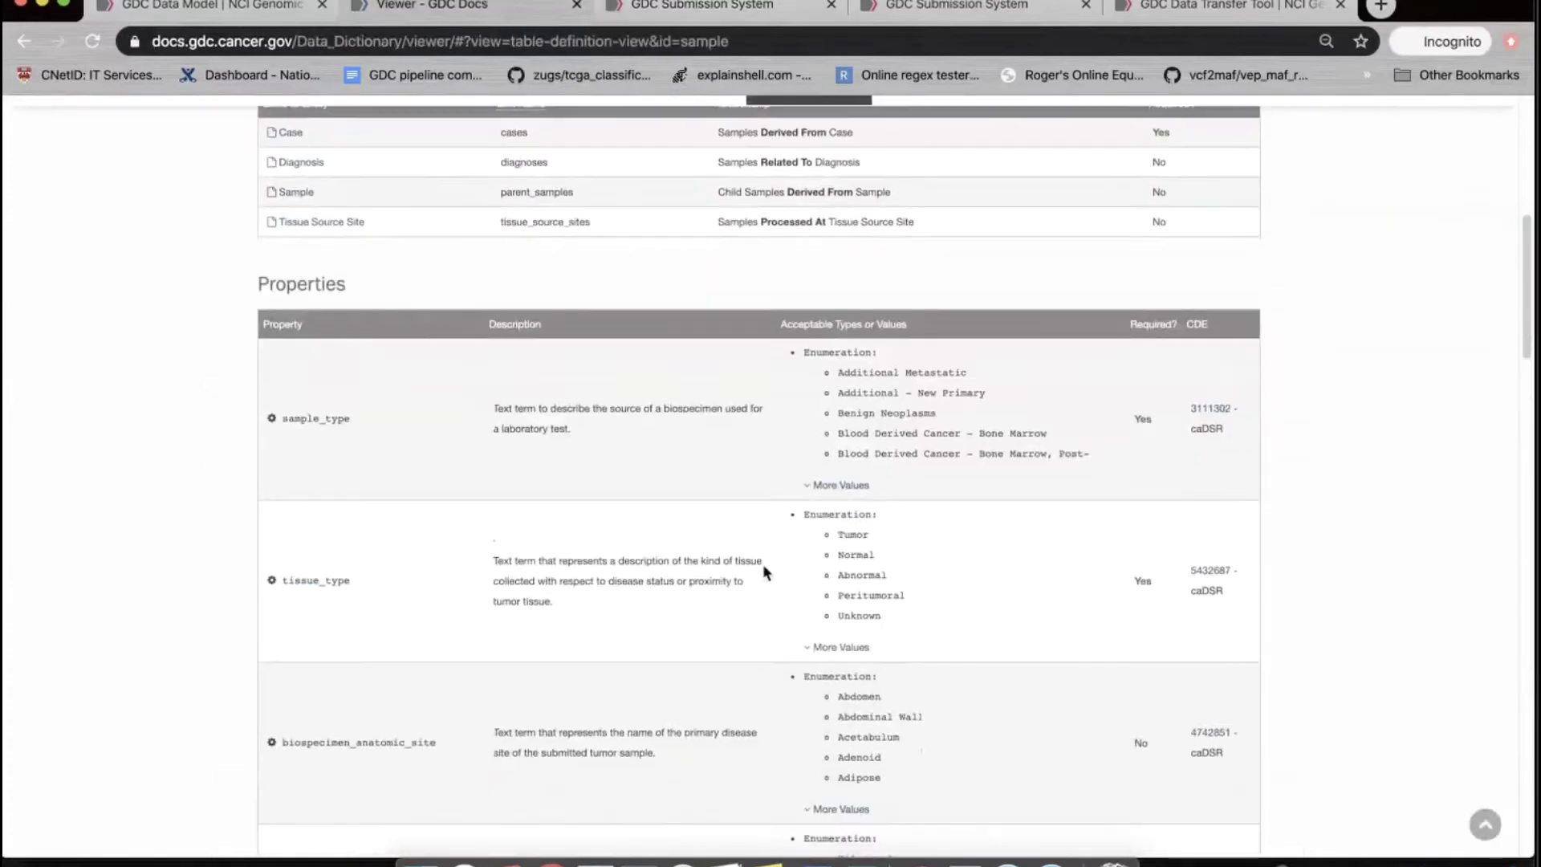
{"action": "left_click", "coordinate": [858, 649]}
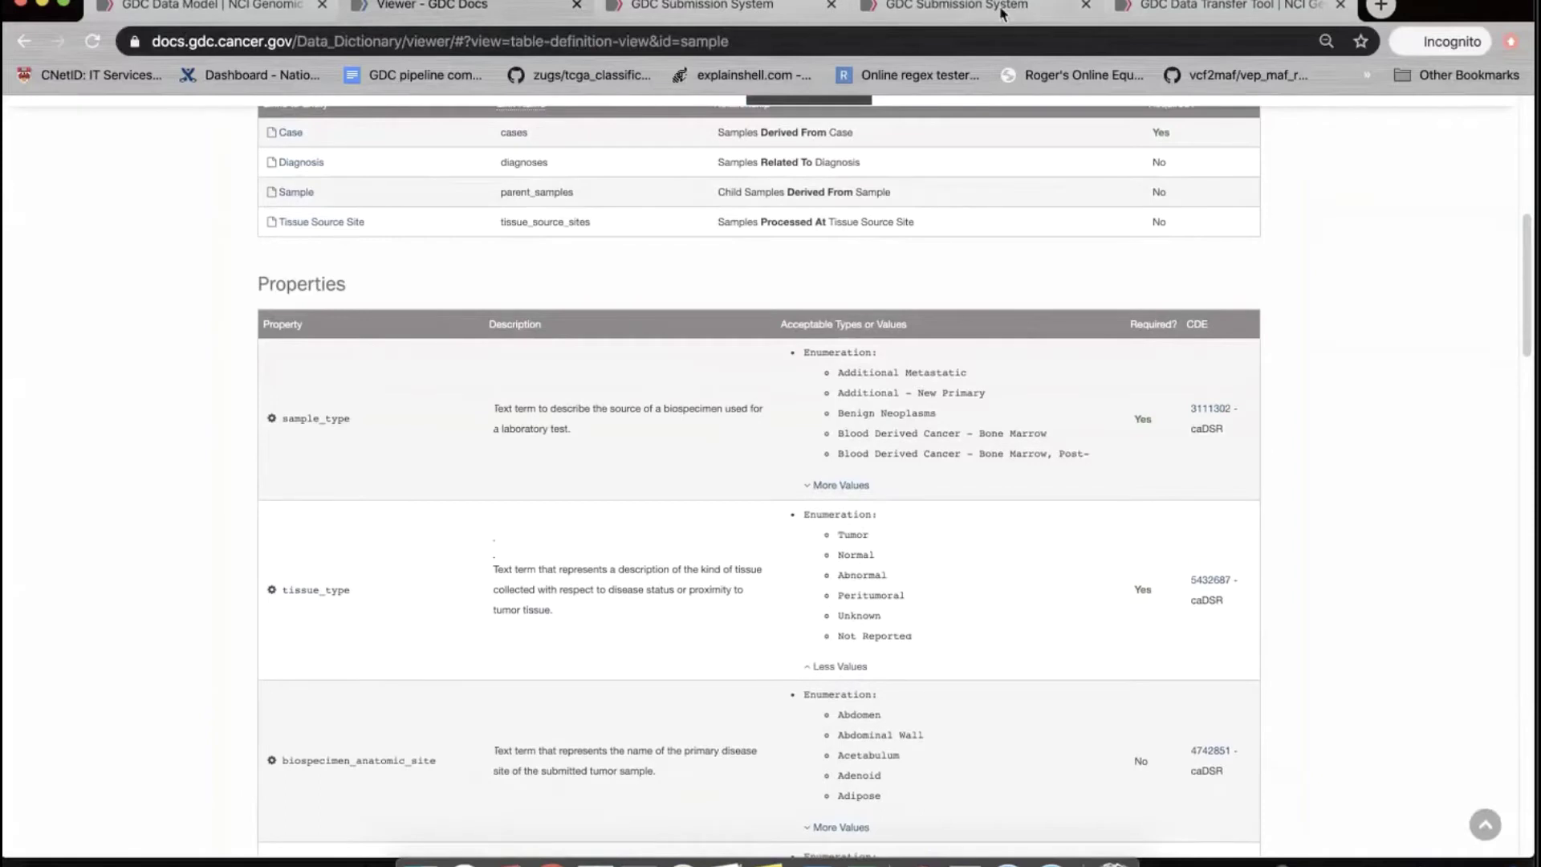
Start a new upload on the submission portal's project dashboard and add sample.json from the Complete_Templates folder in Finder
{"action": "left_click", "coordinate": [755, 12]}
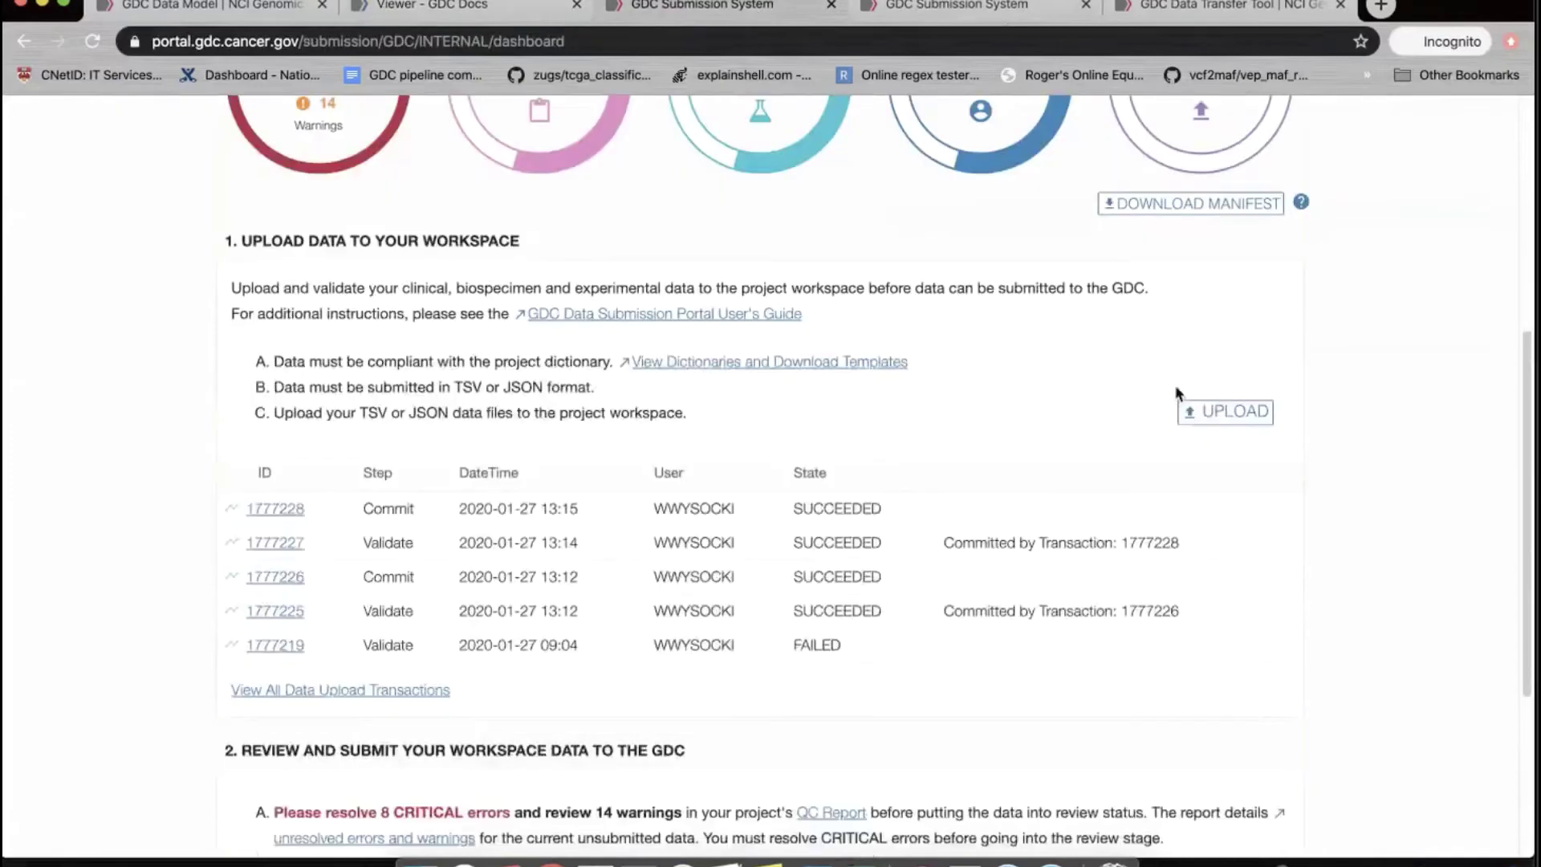
{"action": "left_click", "coordinate": [1225, 412]}
{"action": "left_click", "coordinate": [751, 647]}
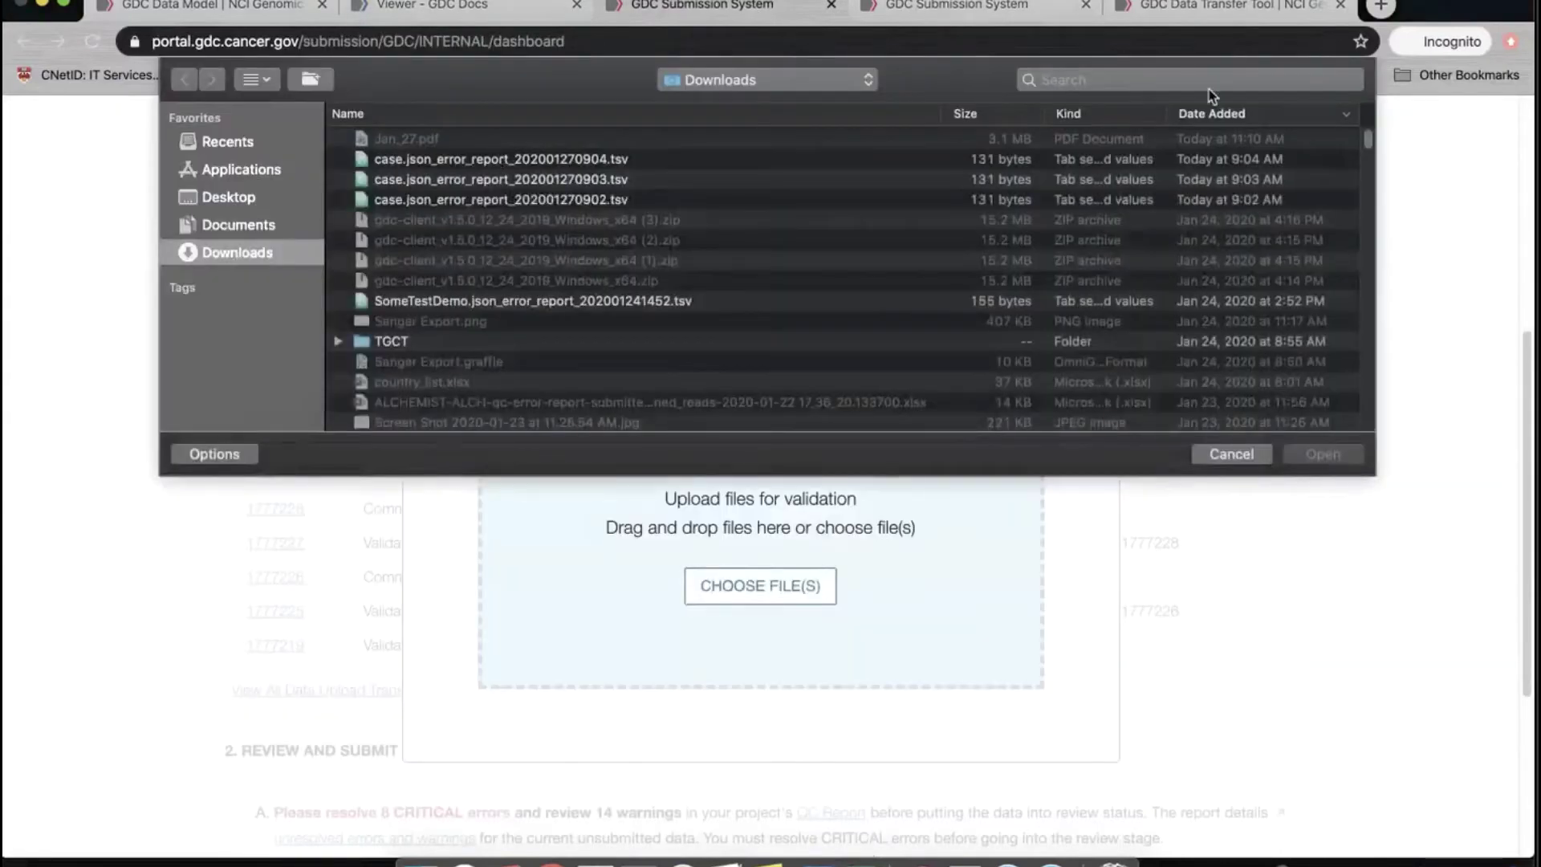
{"action": "left_click", "coordinate": [1245, 453]}
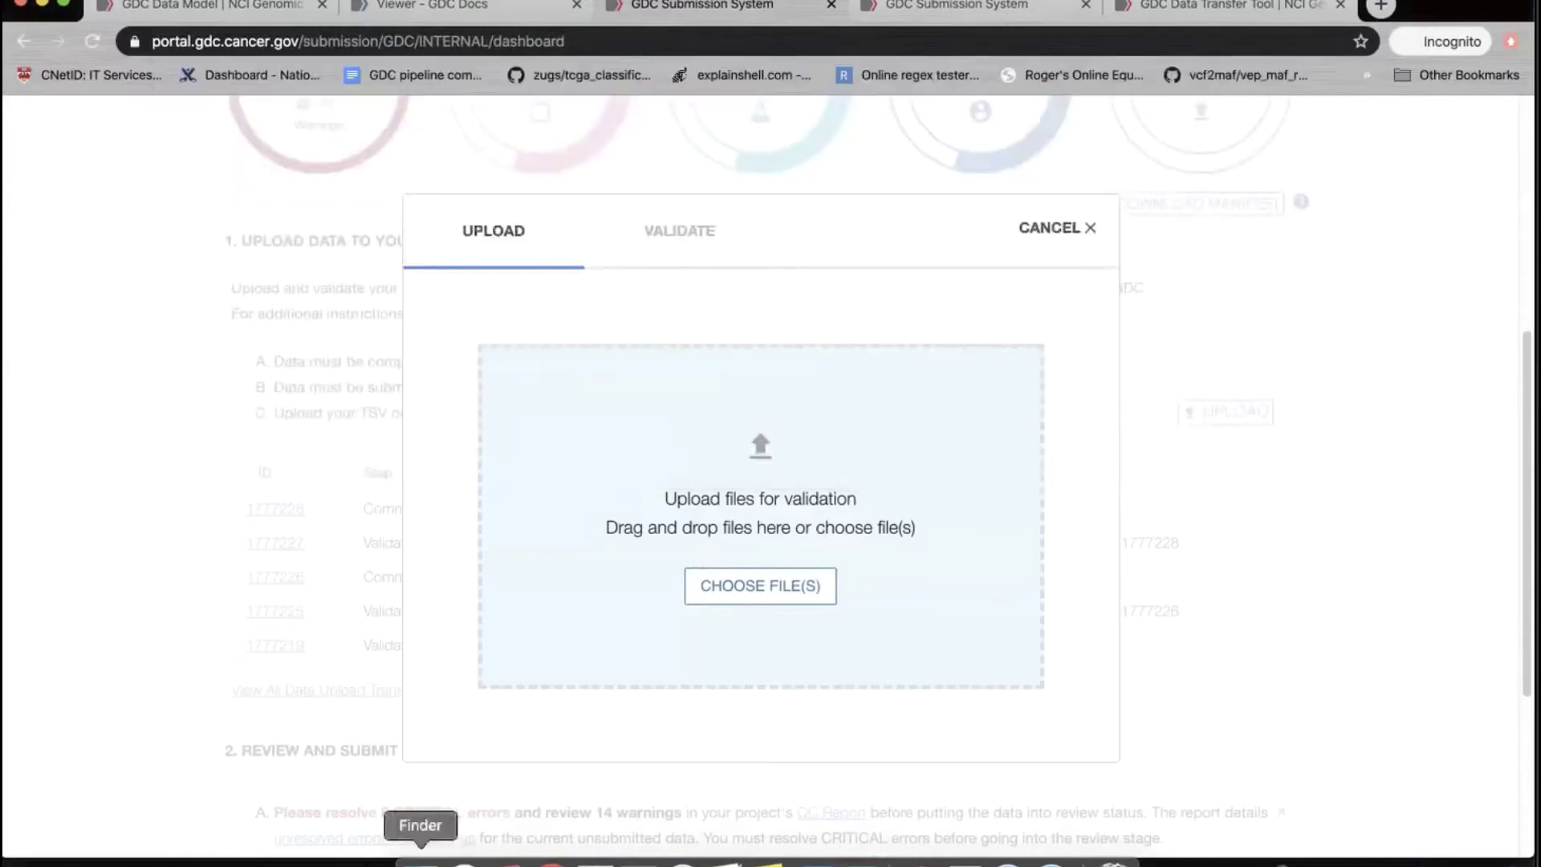
{"action": "left_click", "coordinate": [419, 861]}
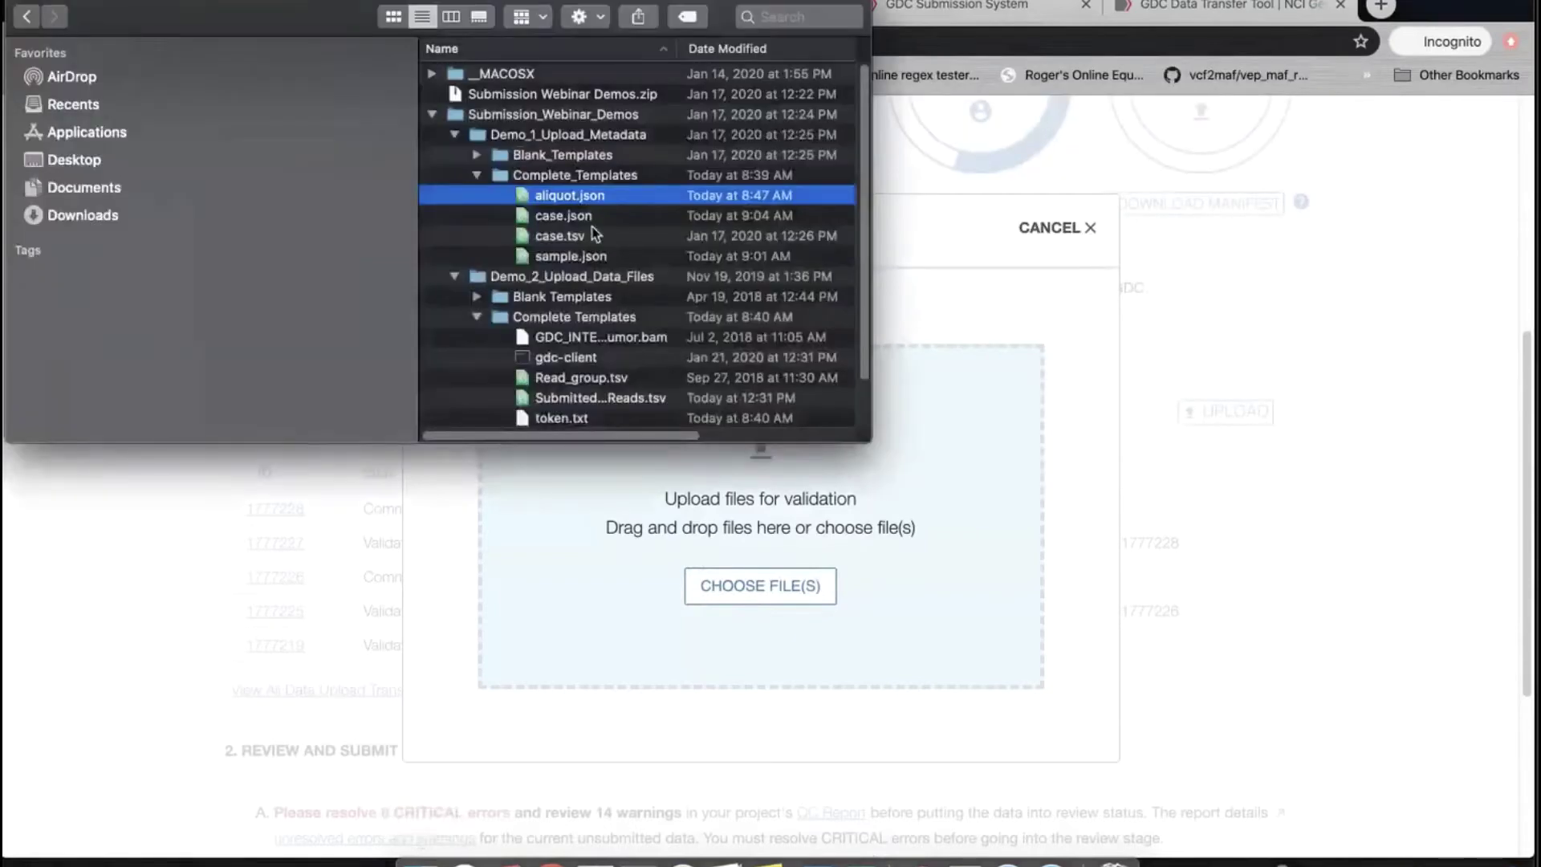
{"action": "left_click", "coordinate": [591, 258]}
{"action": "left_click_drag", "start_coordinate": [590, 263], "coordinate": [1032, 434]}
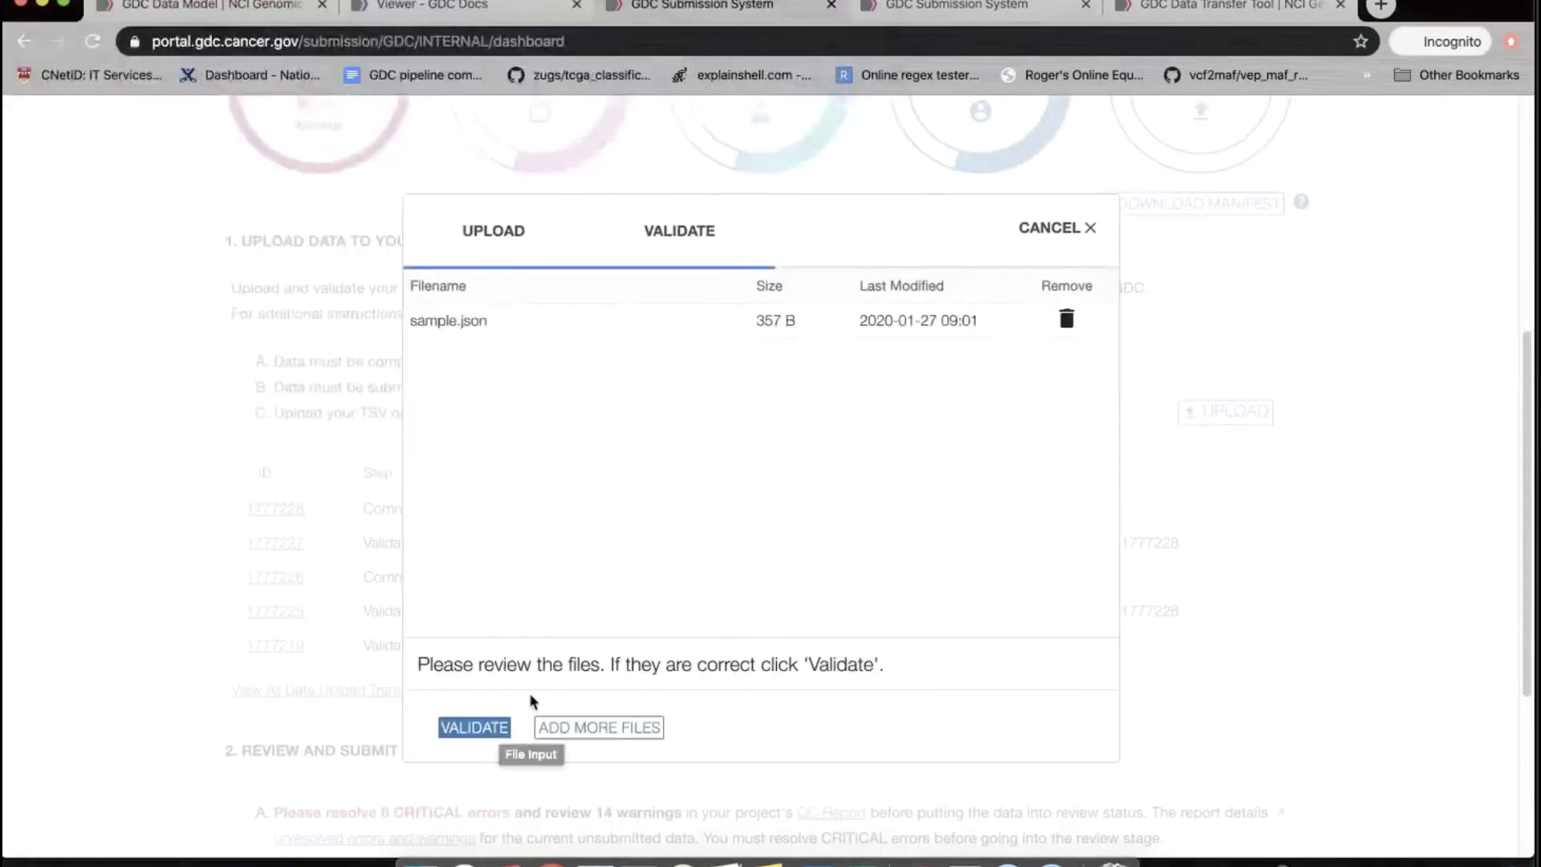
Switch to Atom and save sample.json, and return to Chrome to remove the outdated sample.json from the upload
{"action": "left_click", "coordinate": [682, 861]}
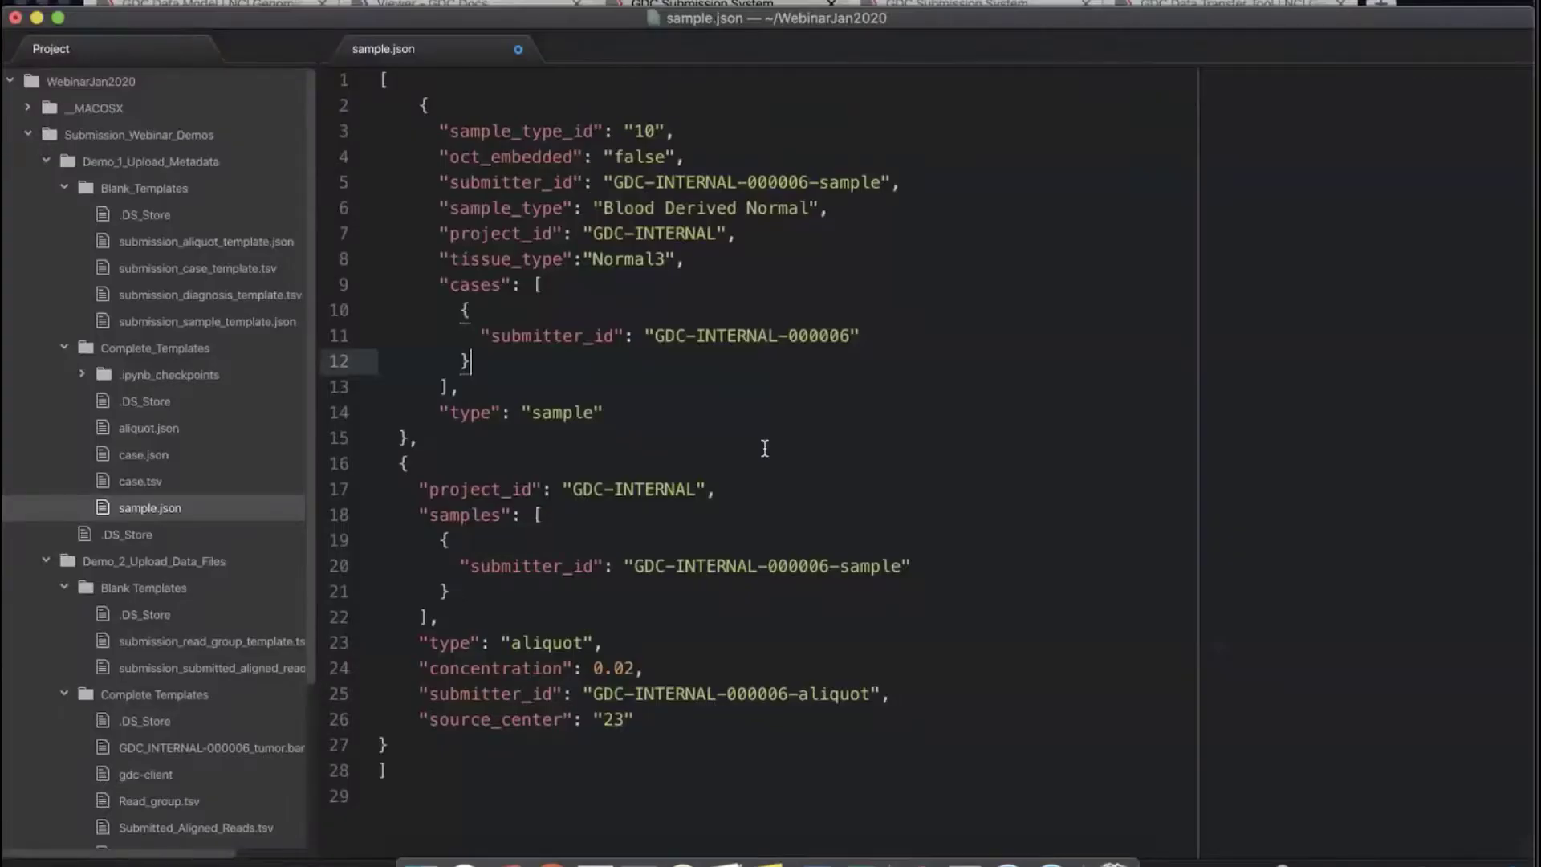
{"action": "key", "text": "super+s"}
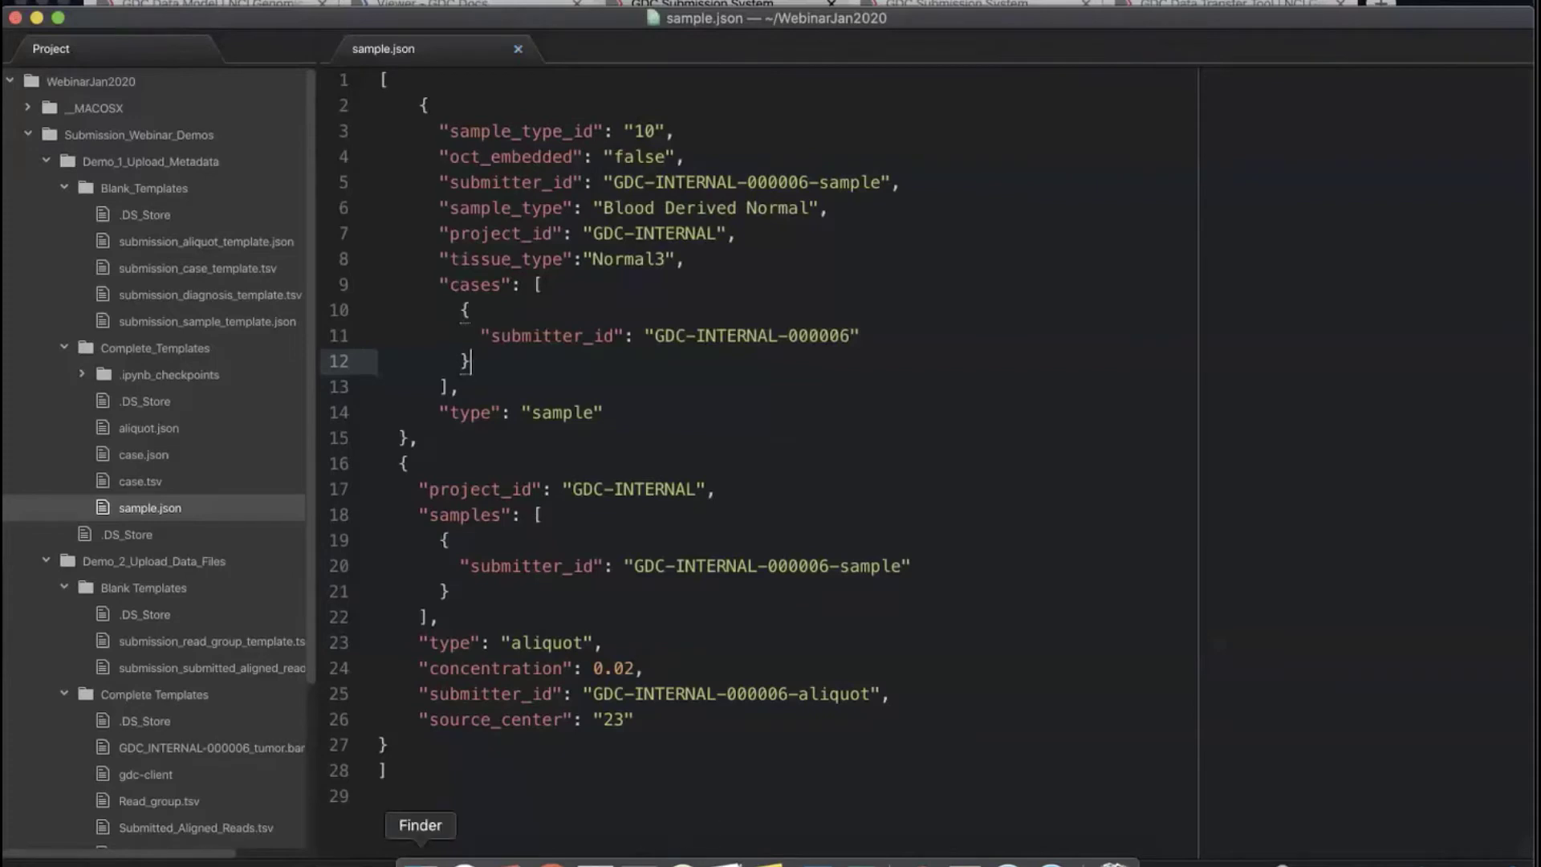
{"action": "left_click", "coordinate": [552, 862]}
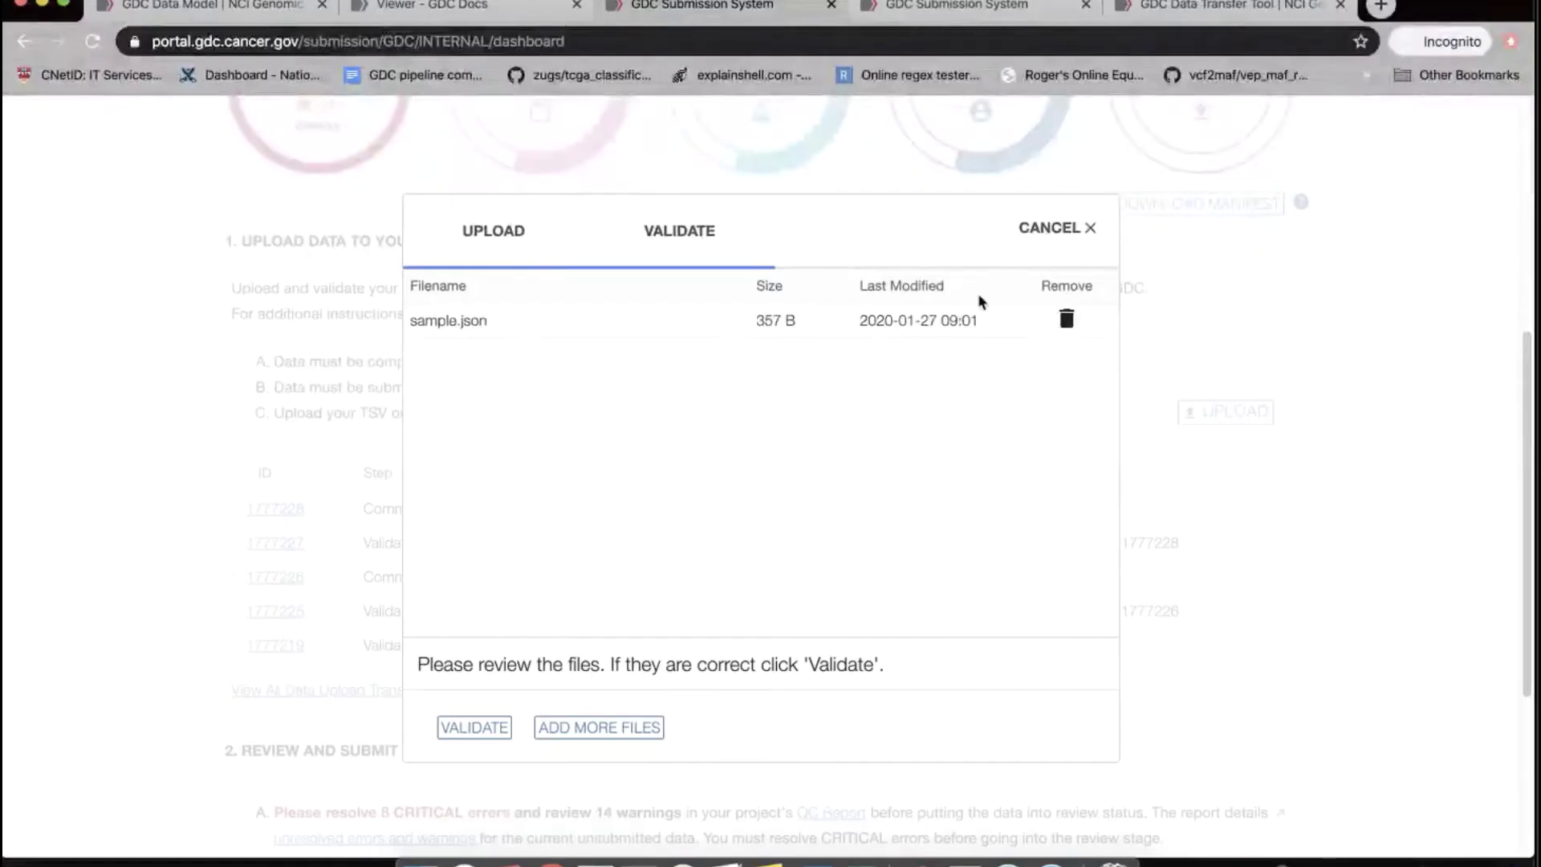
{"action": "left_click", "coordinate": [1067, 322]}
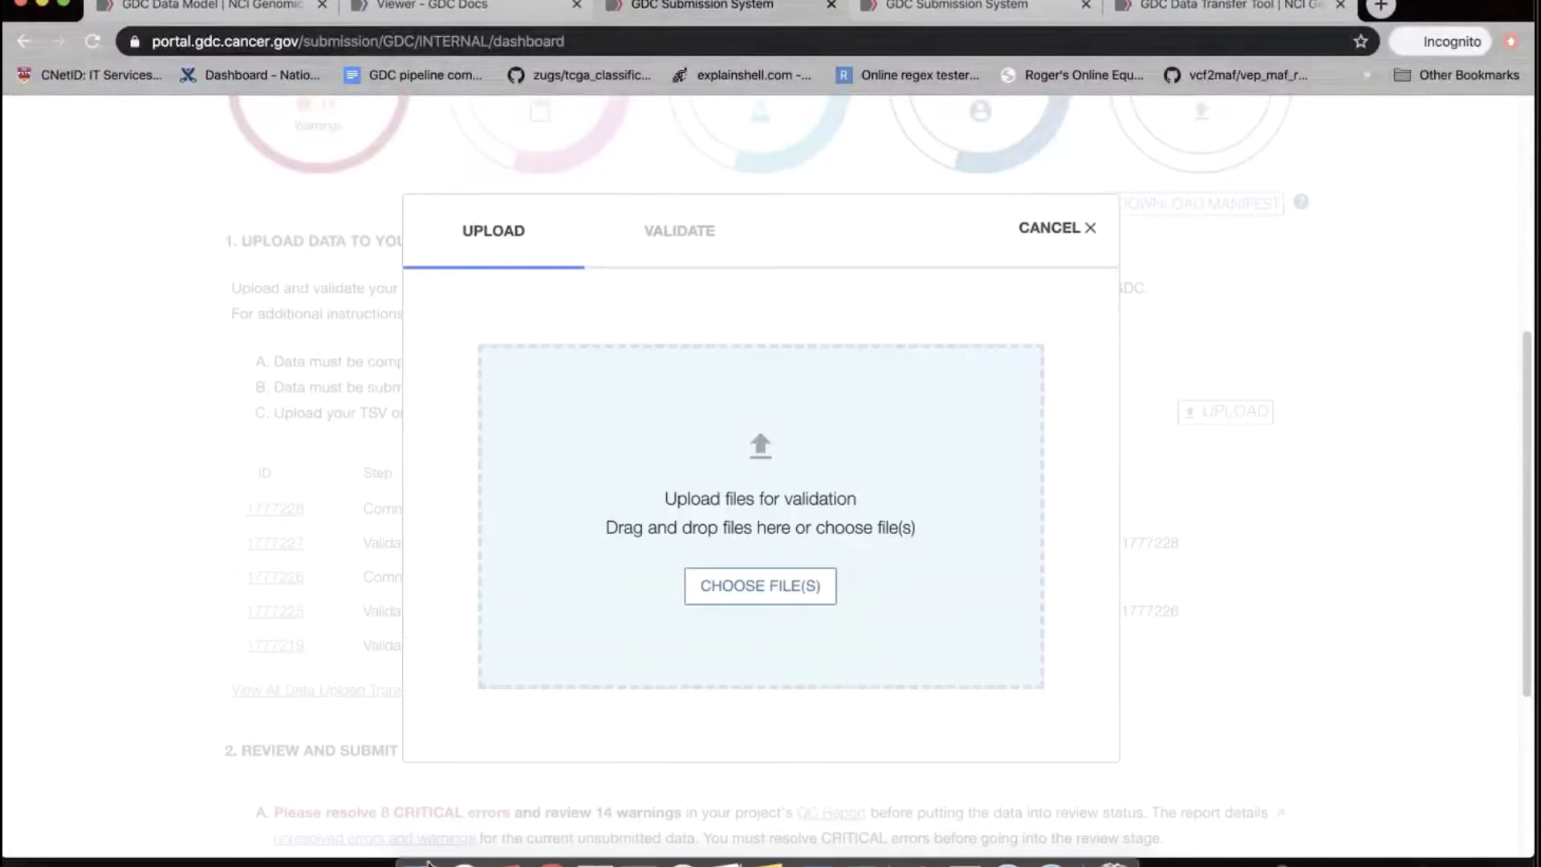
Add the newly saved sample.json from Finder to the upload and validate it
{"action": "left_click", "coordinate": [760, 585]}
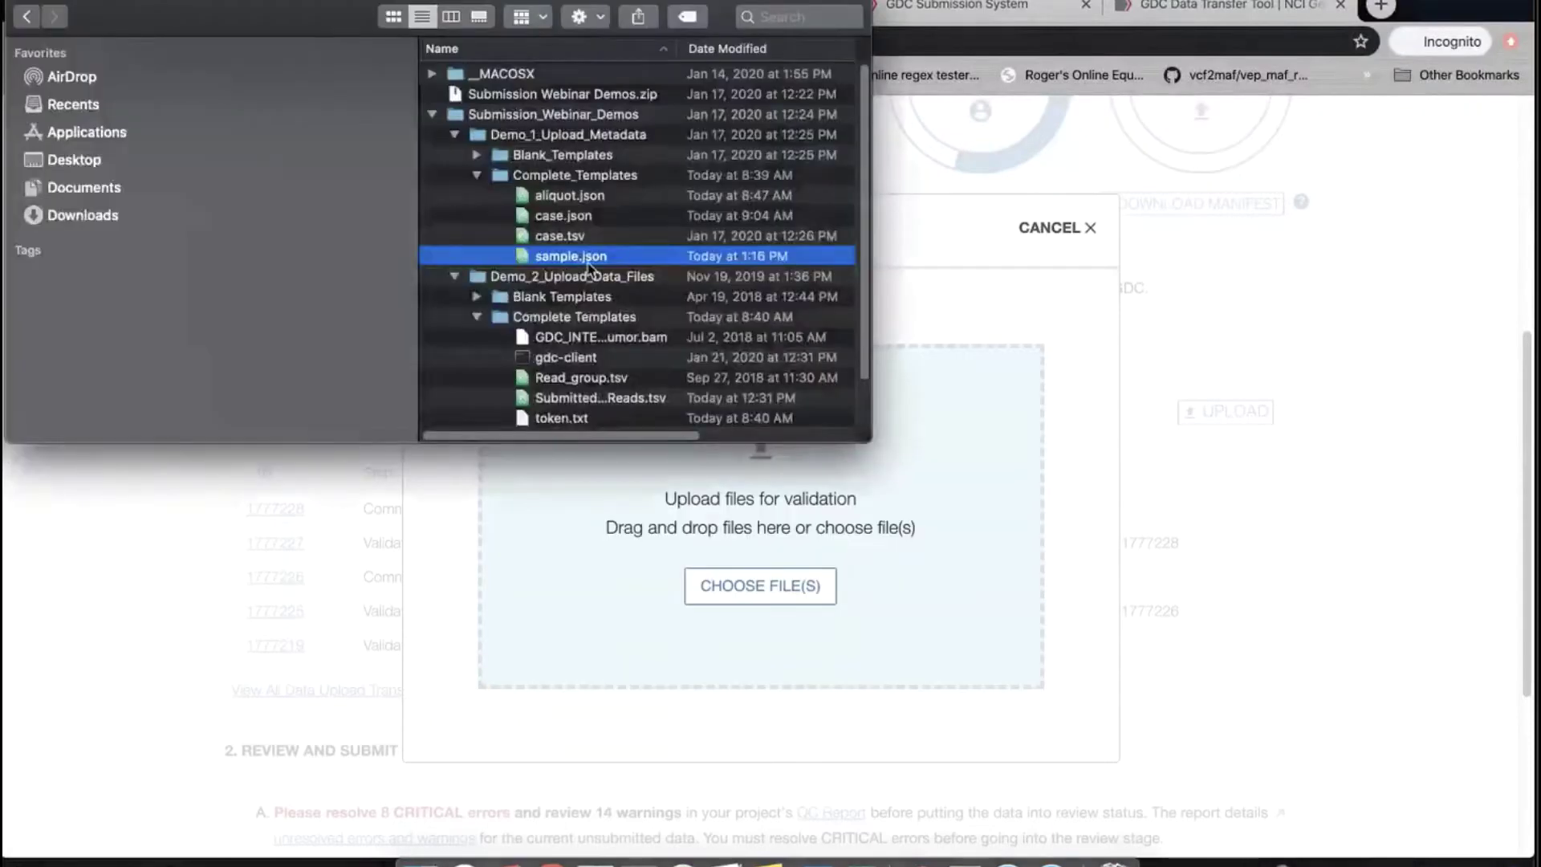
{"action": "left_click_drag", "start_coordinate": [588, 266], "coordinate": [875, 598]}
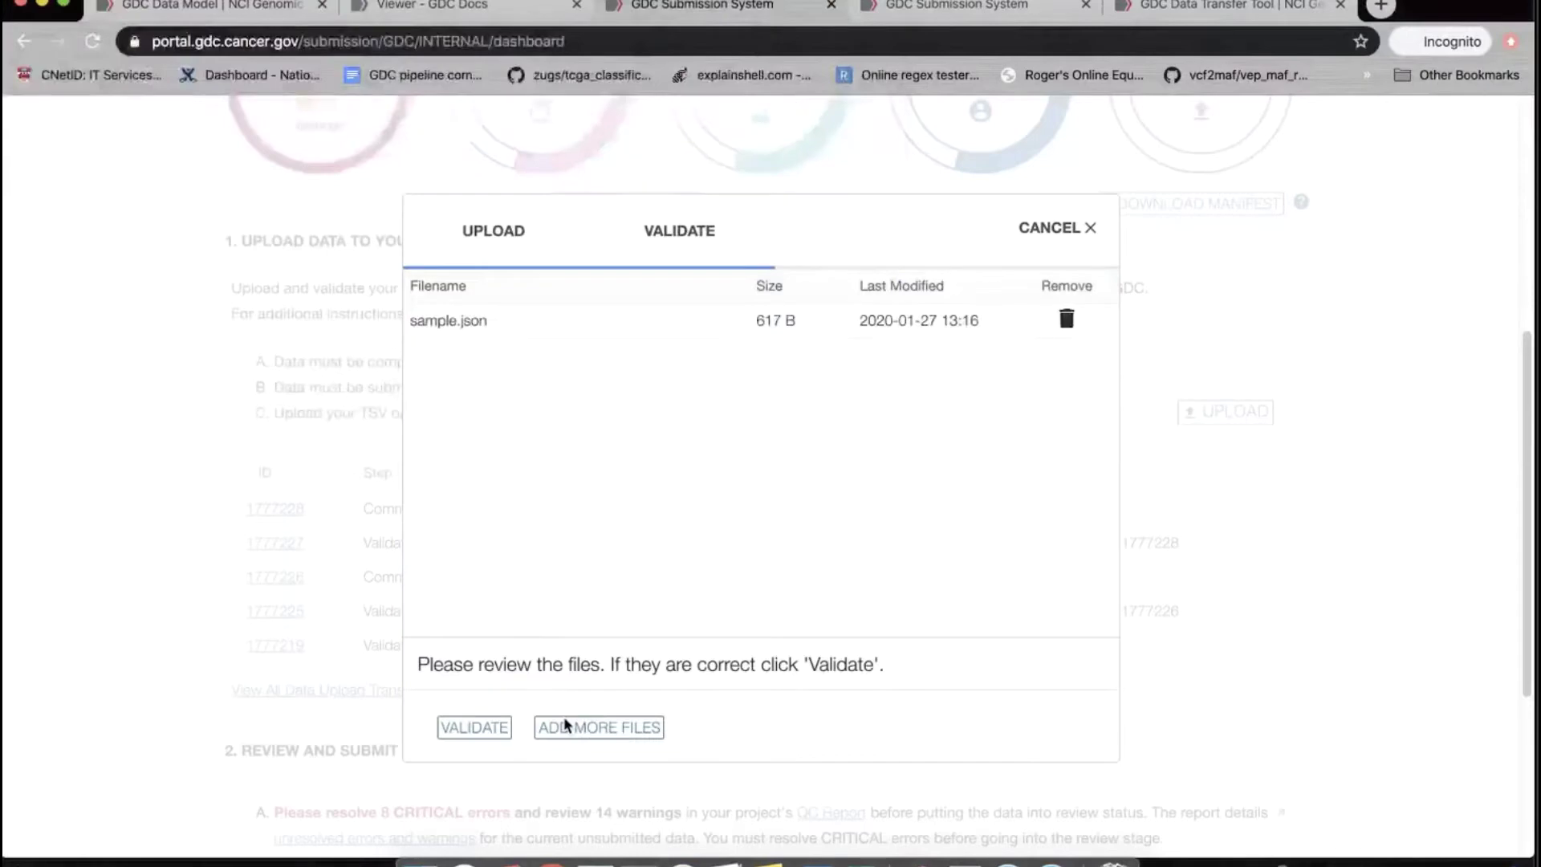
{"action": "left_click", "coordinate": [475, 728]}
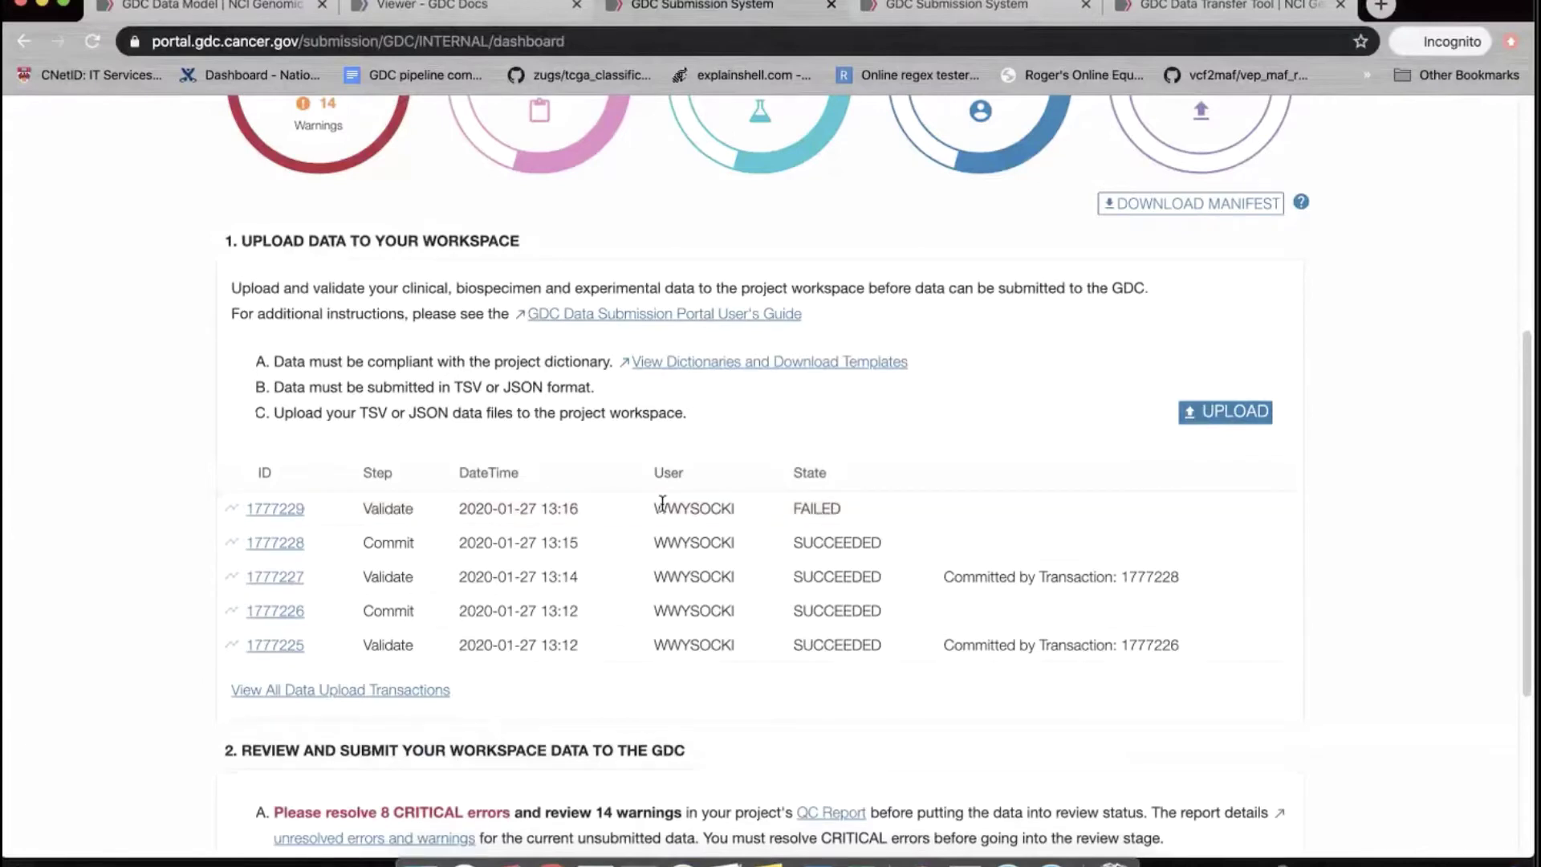
Download the sample.json error report from the newest validation transaction and open it in Atom to examine the tissue_type error and accepted values
{"action": "left_click", "coordinate": [273, 520]}
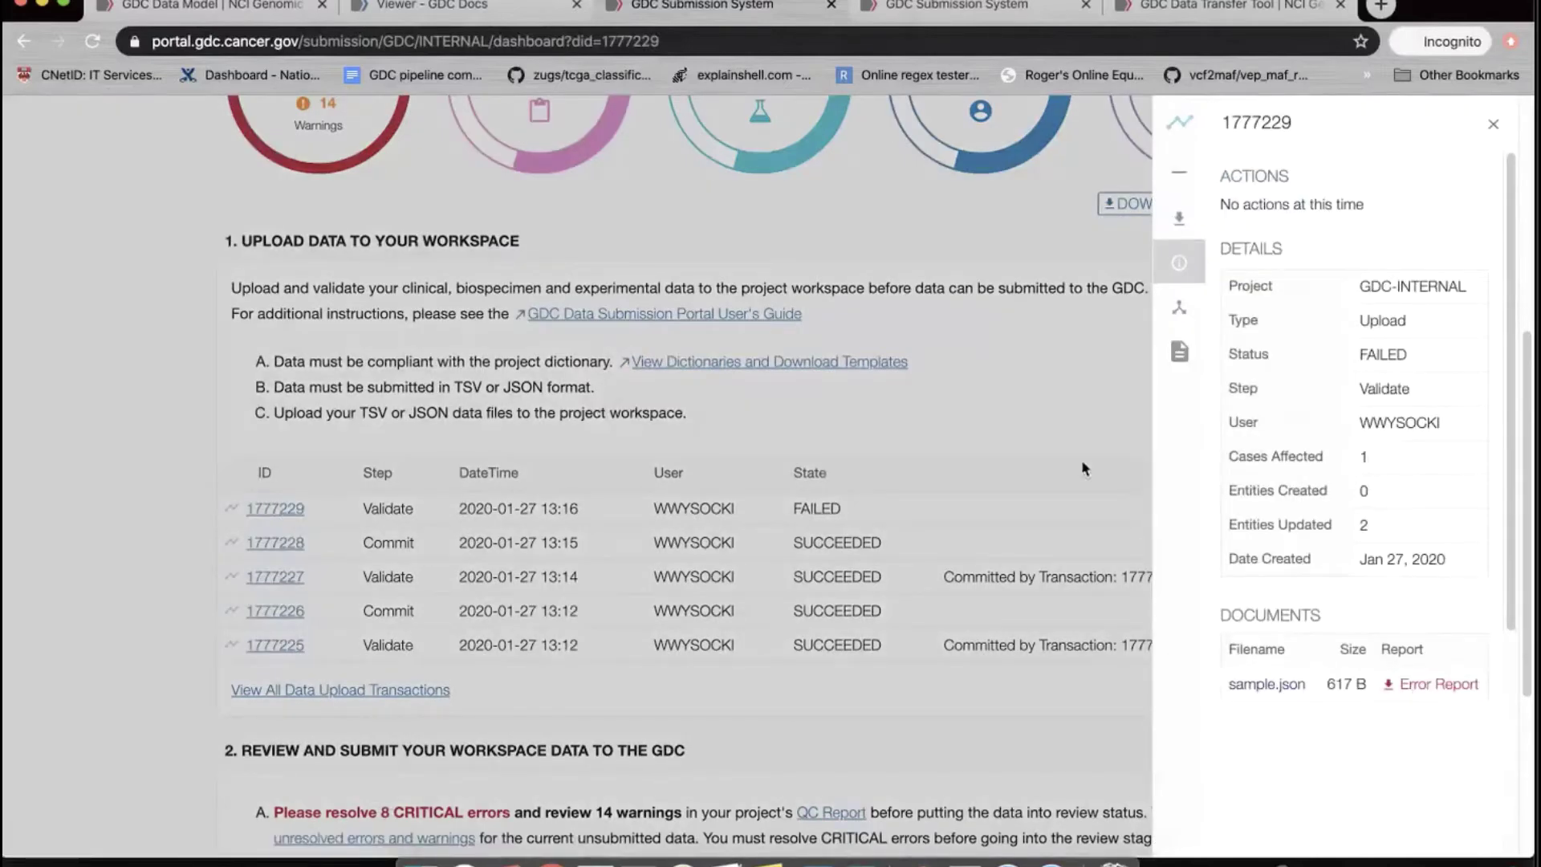
{"action": "left_click", "coordinate": [1425, 688]}
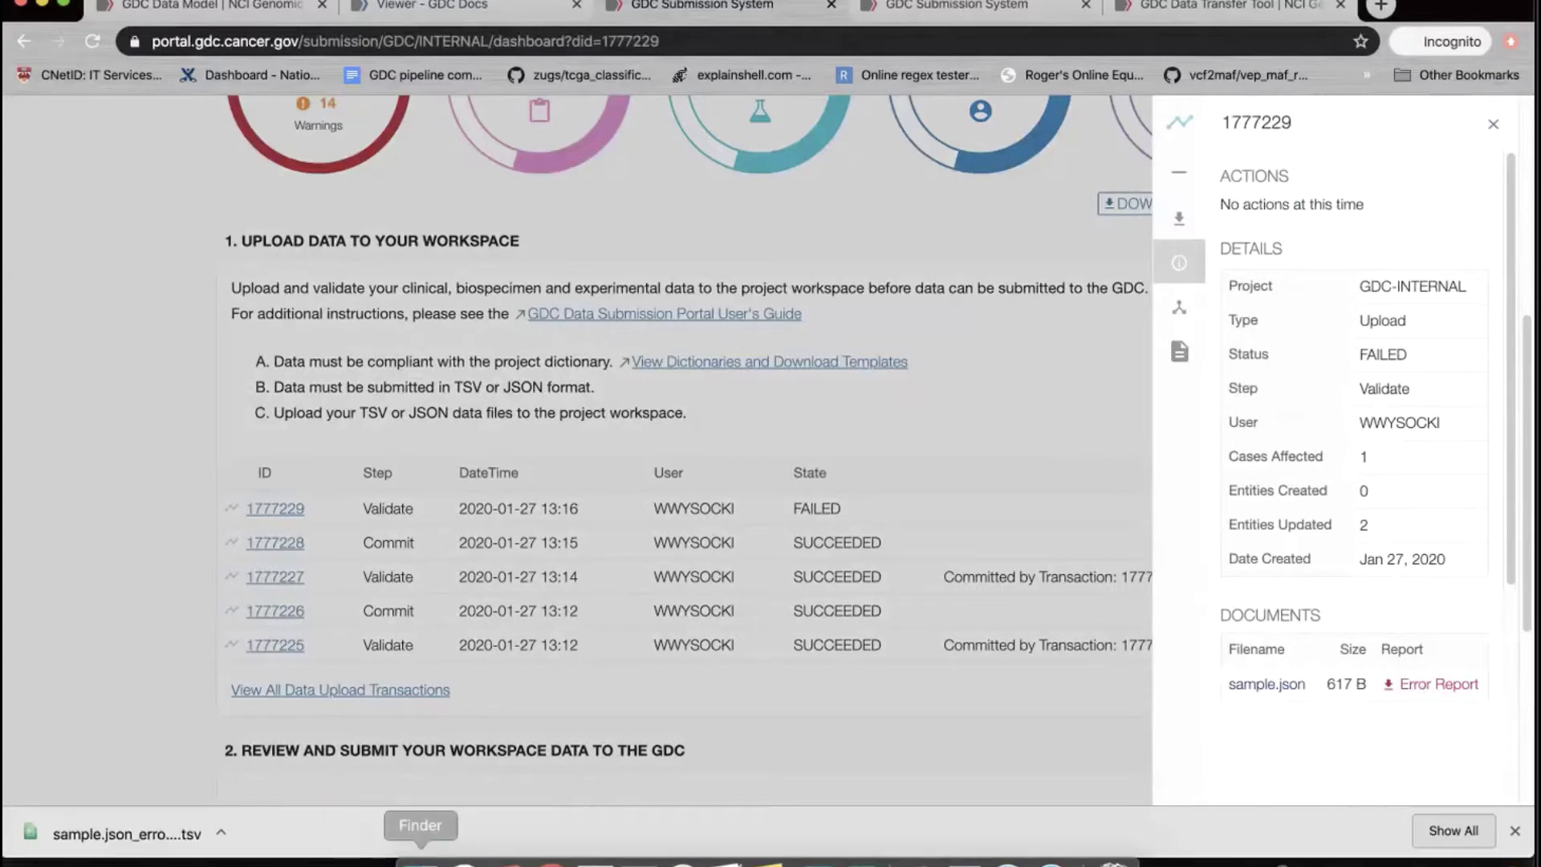
{"action": "left_click", "coordinate": [144, 835]}
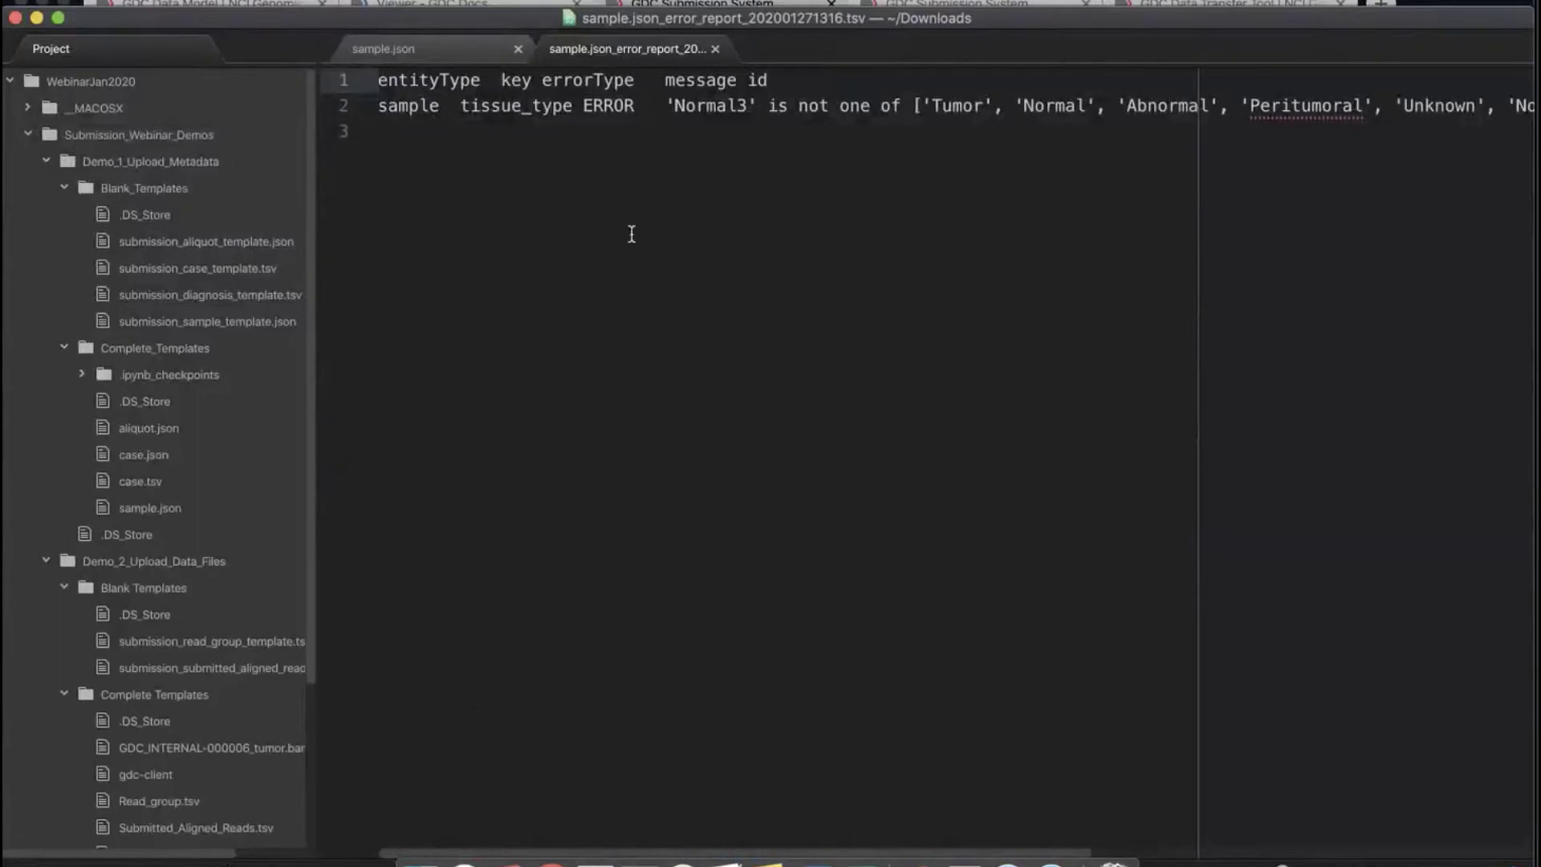
{"action": "double_click", "coordinate": [691, 107]}
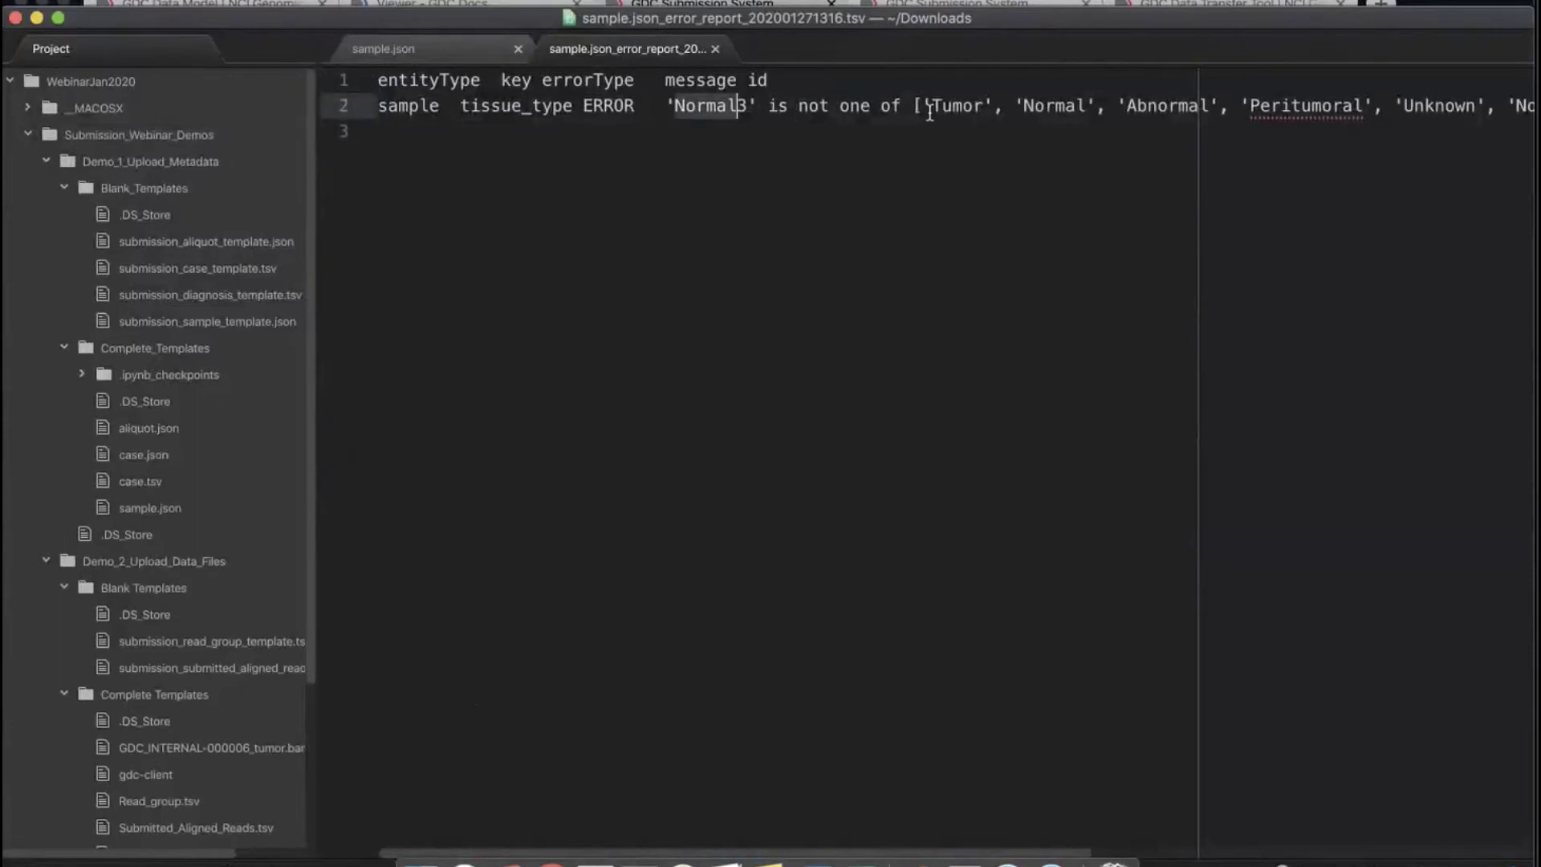
{"action": "left_click_drag", "start_coordinate": [925, 107], "coordinate": [1529, 103]}
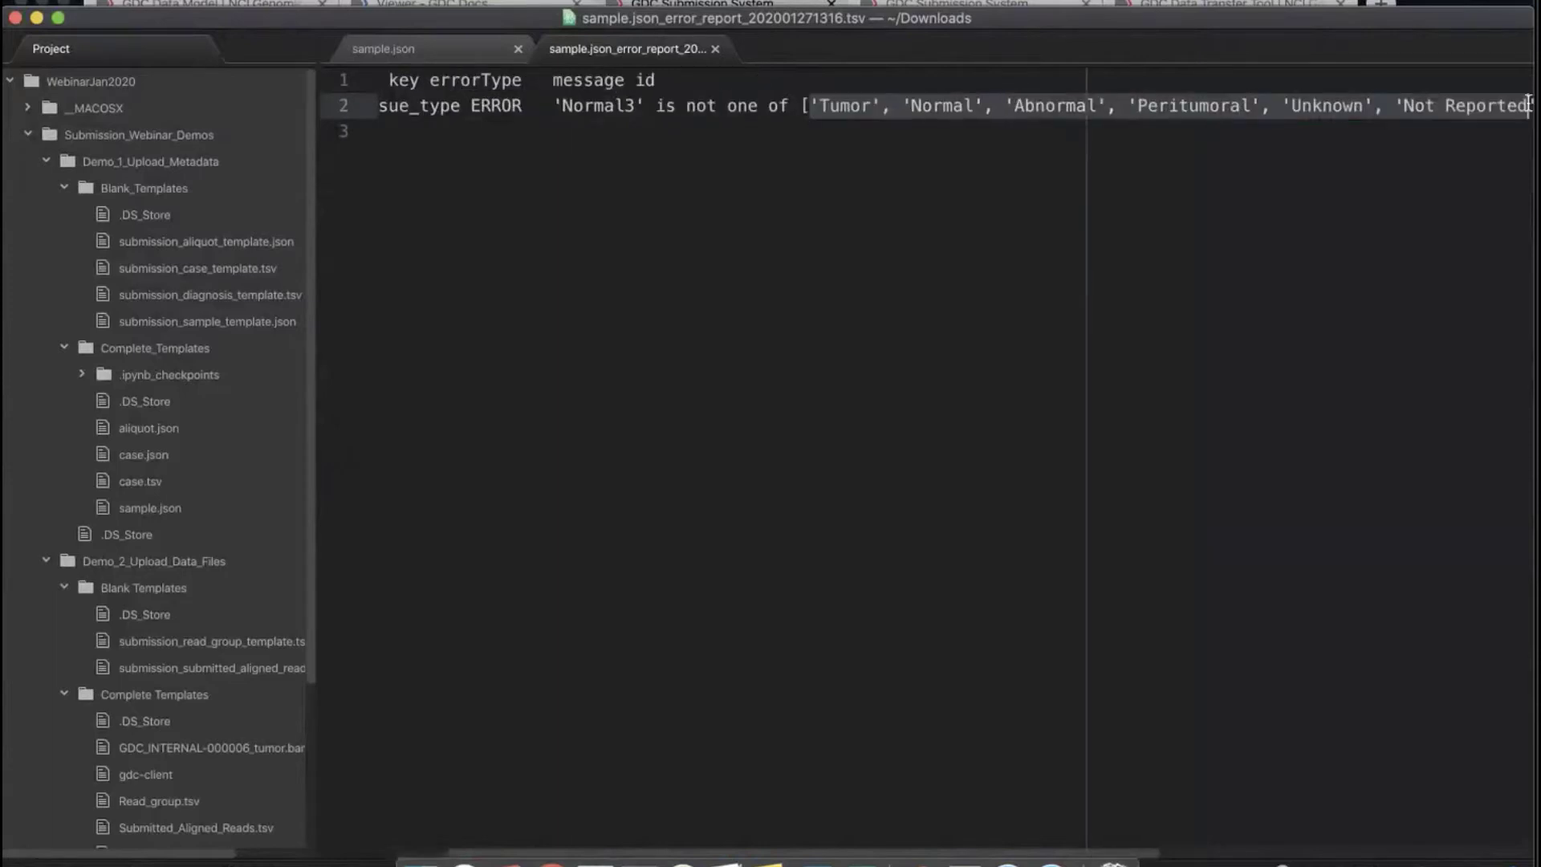
{"action": "left_click", "coordinate": [1484, 106]}
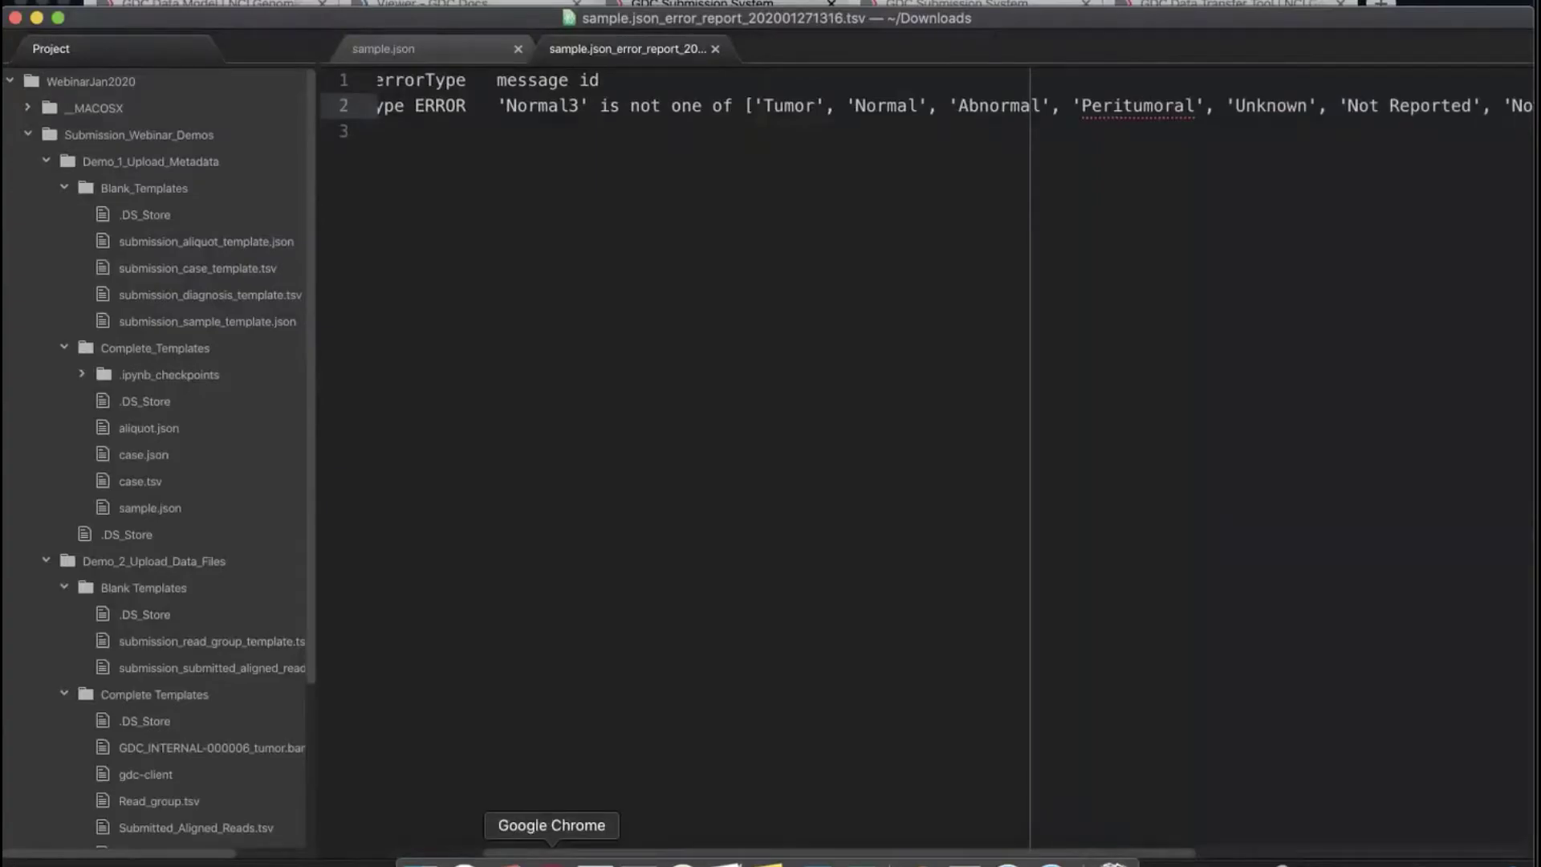
Switch to Chrome, close the transaction details and browse the list of cases in the GDC-INTERNAL project
{"action": "left_click", "coordinate": [552, 862]}
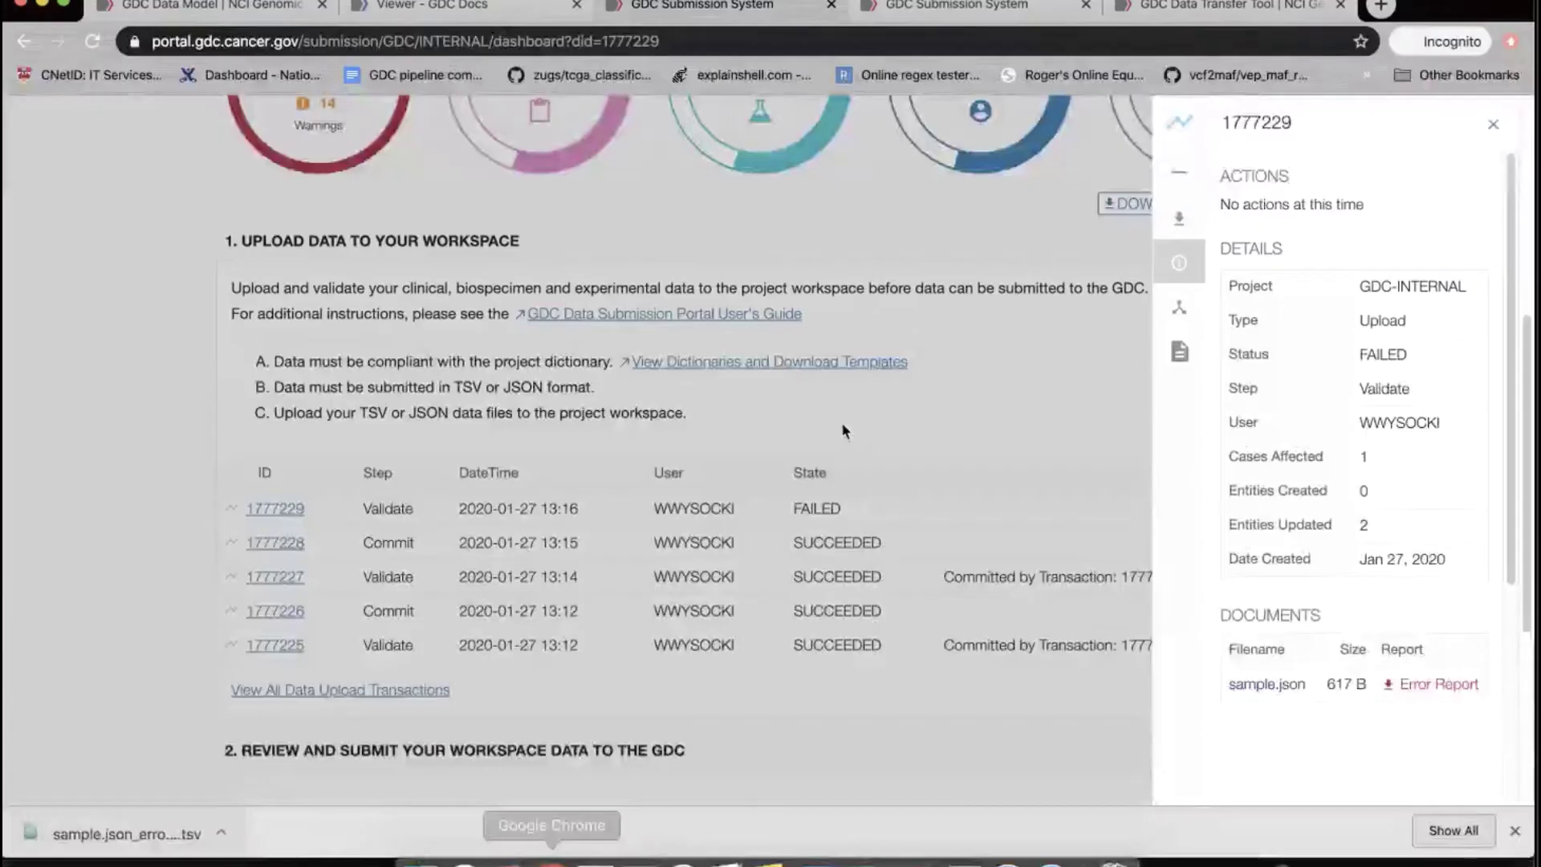
{"action": "left_click", "coordinate": [953, 415]}
{"action": "scroll", "coordinate": [938, 497], "scroll_direction": "up", "scroll_amount": 5}
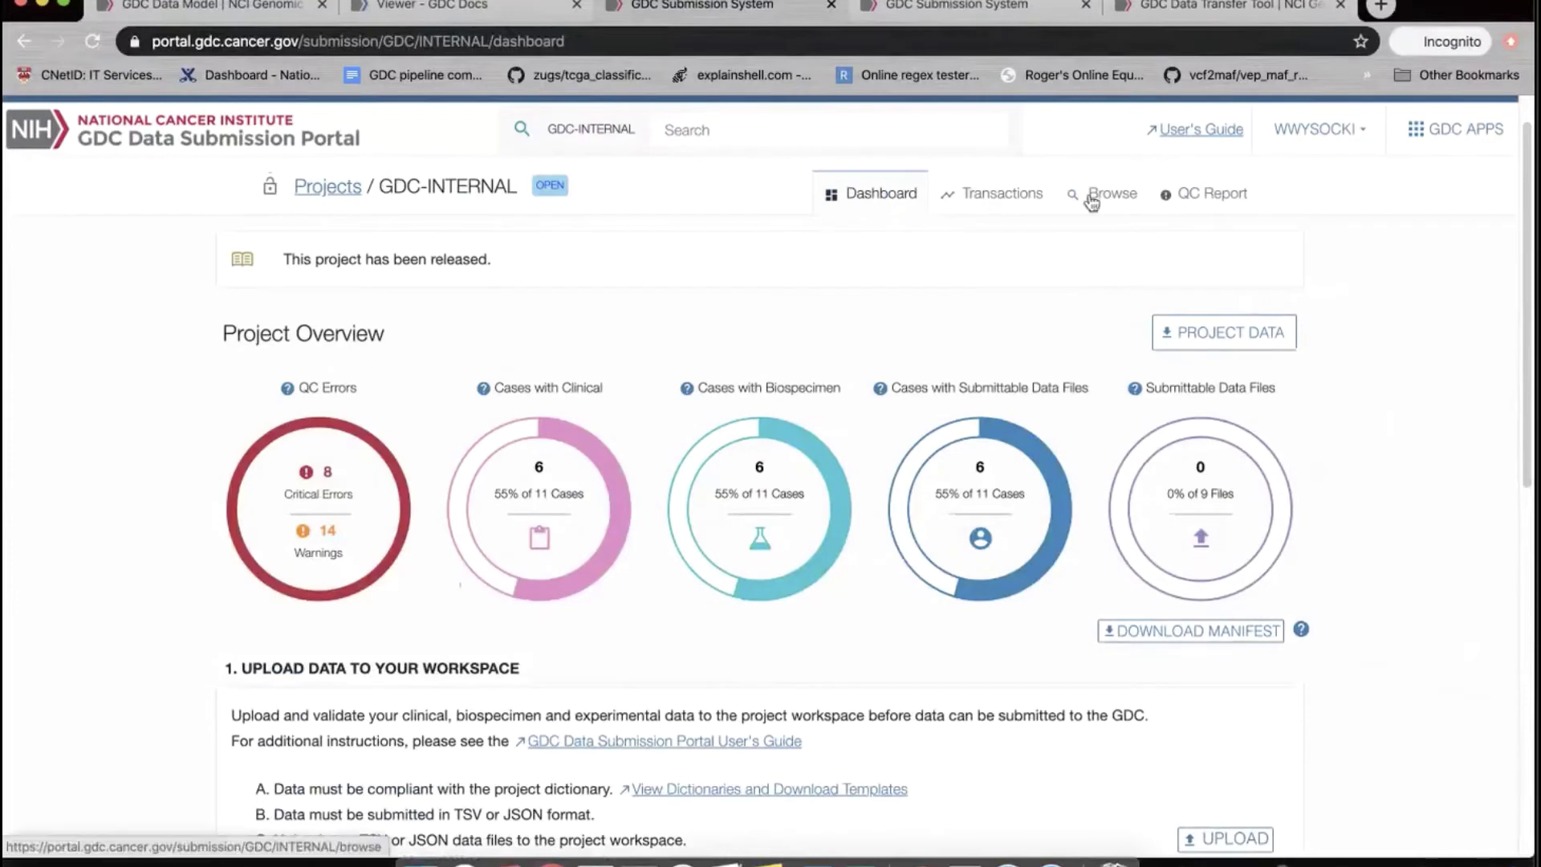
{"action": "left_click", "coordinate": [1091, 201]}
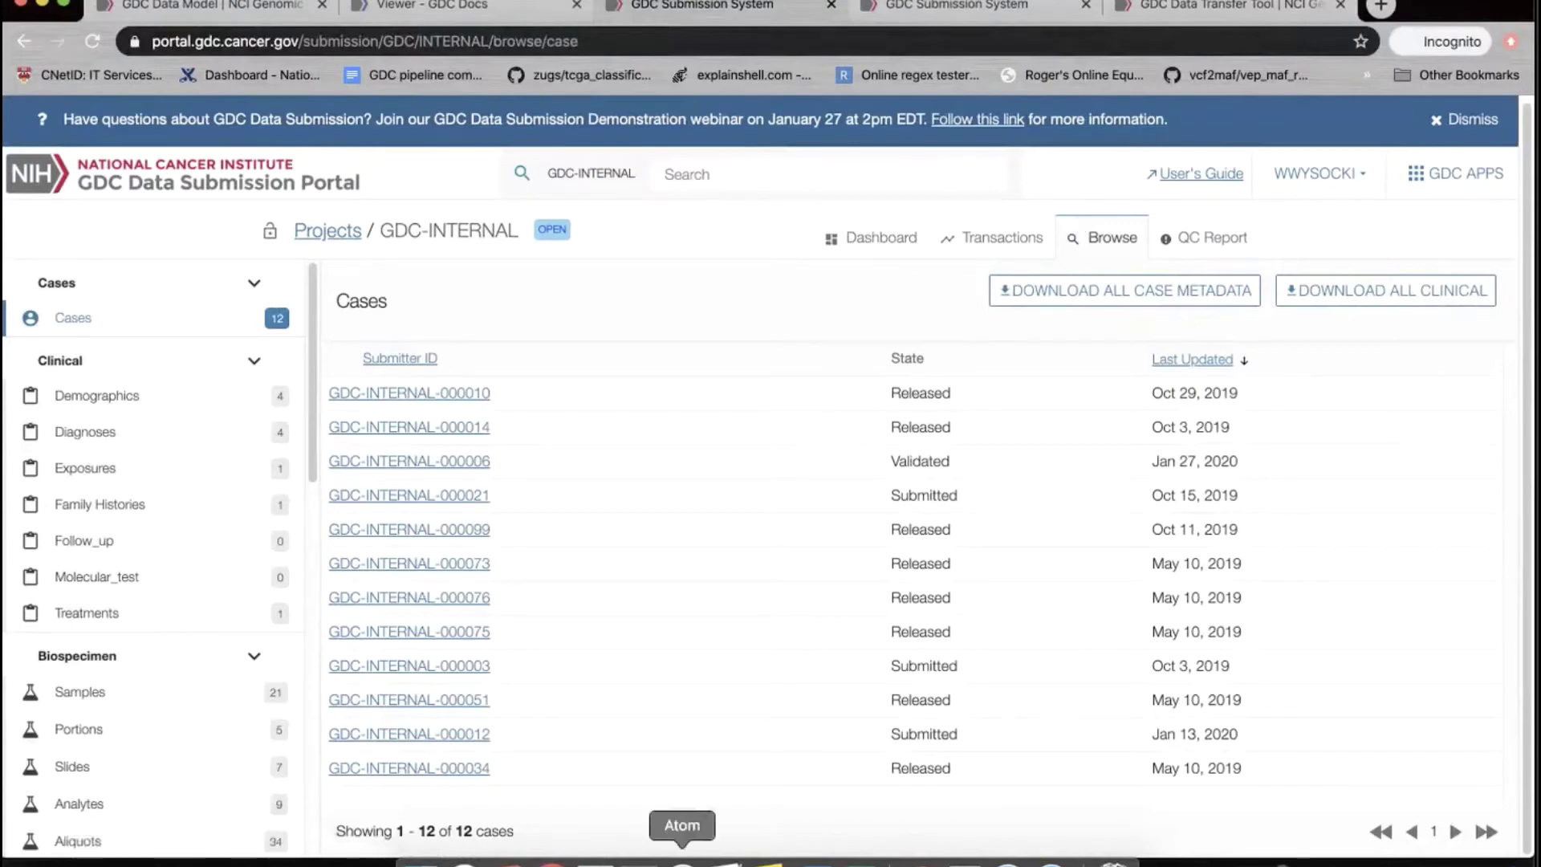
Switch to Atom and open case.json from Complete_Templates to check the case's submitter_id
{"action": "left_click", "coordinate": [682, 861]}
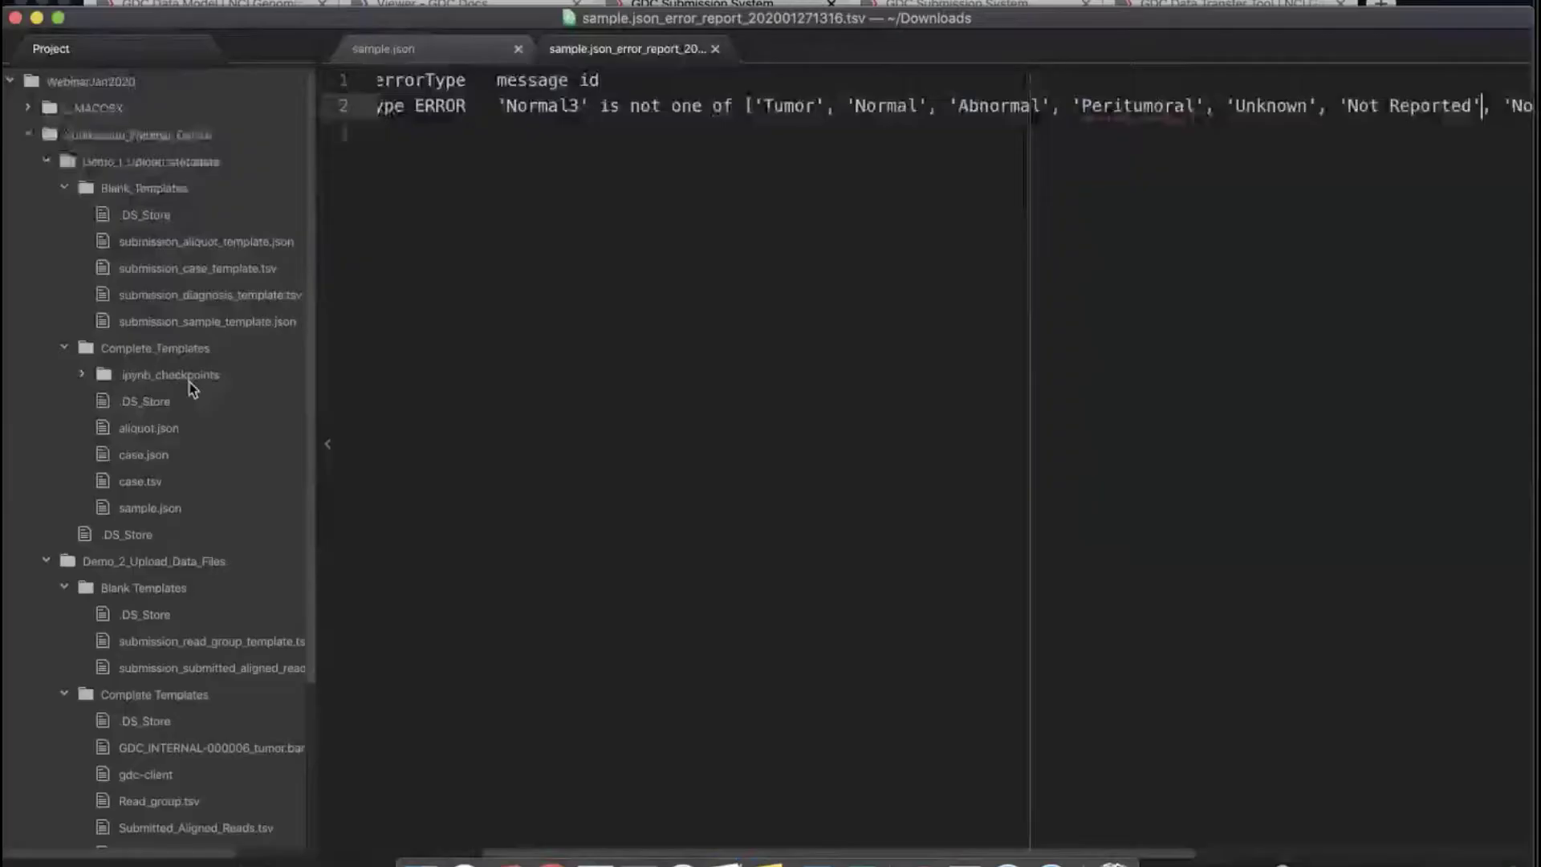
{"action": "left_click", "coordinate": [146, 456]}
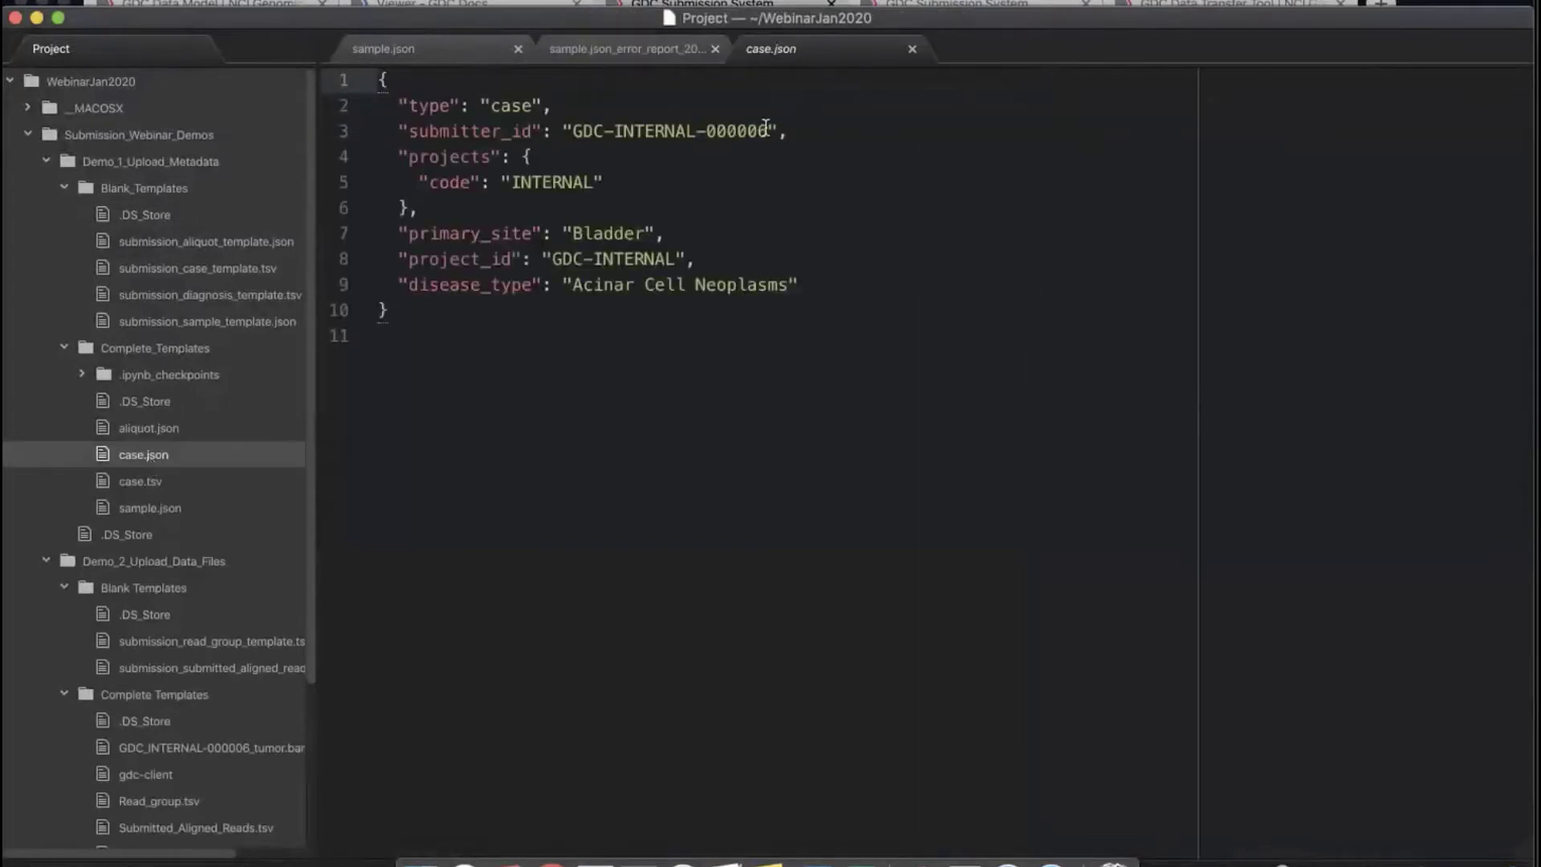
{"action": "left_click_drag", "start_coordinate": [767, 131], "coordinate": [572, 132]}
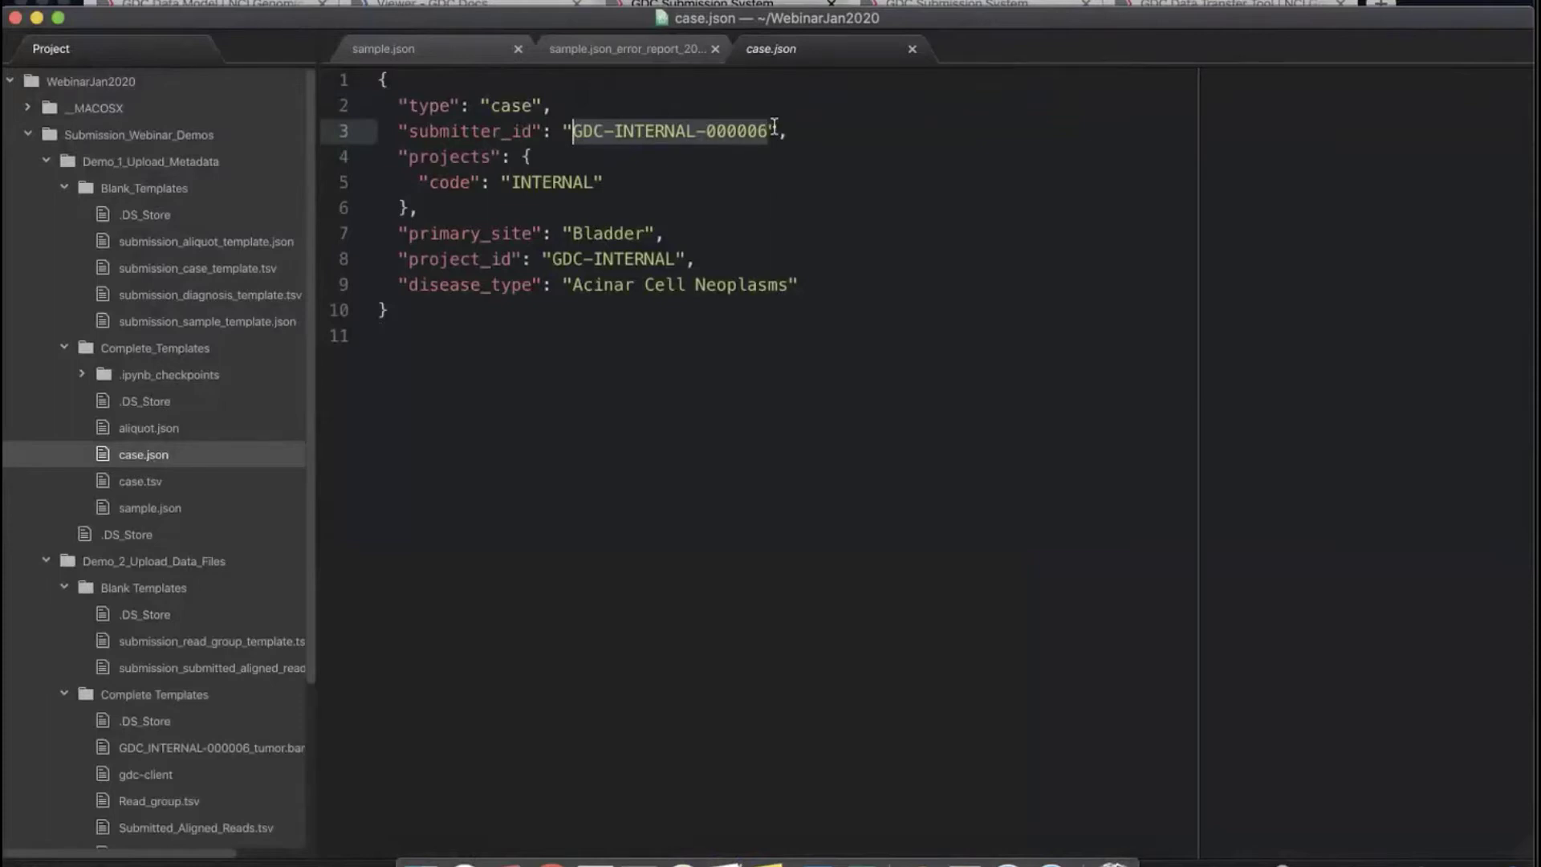
{"action": "left_click", "coordinate": [774, 128]}
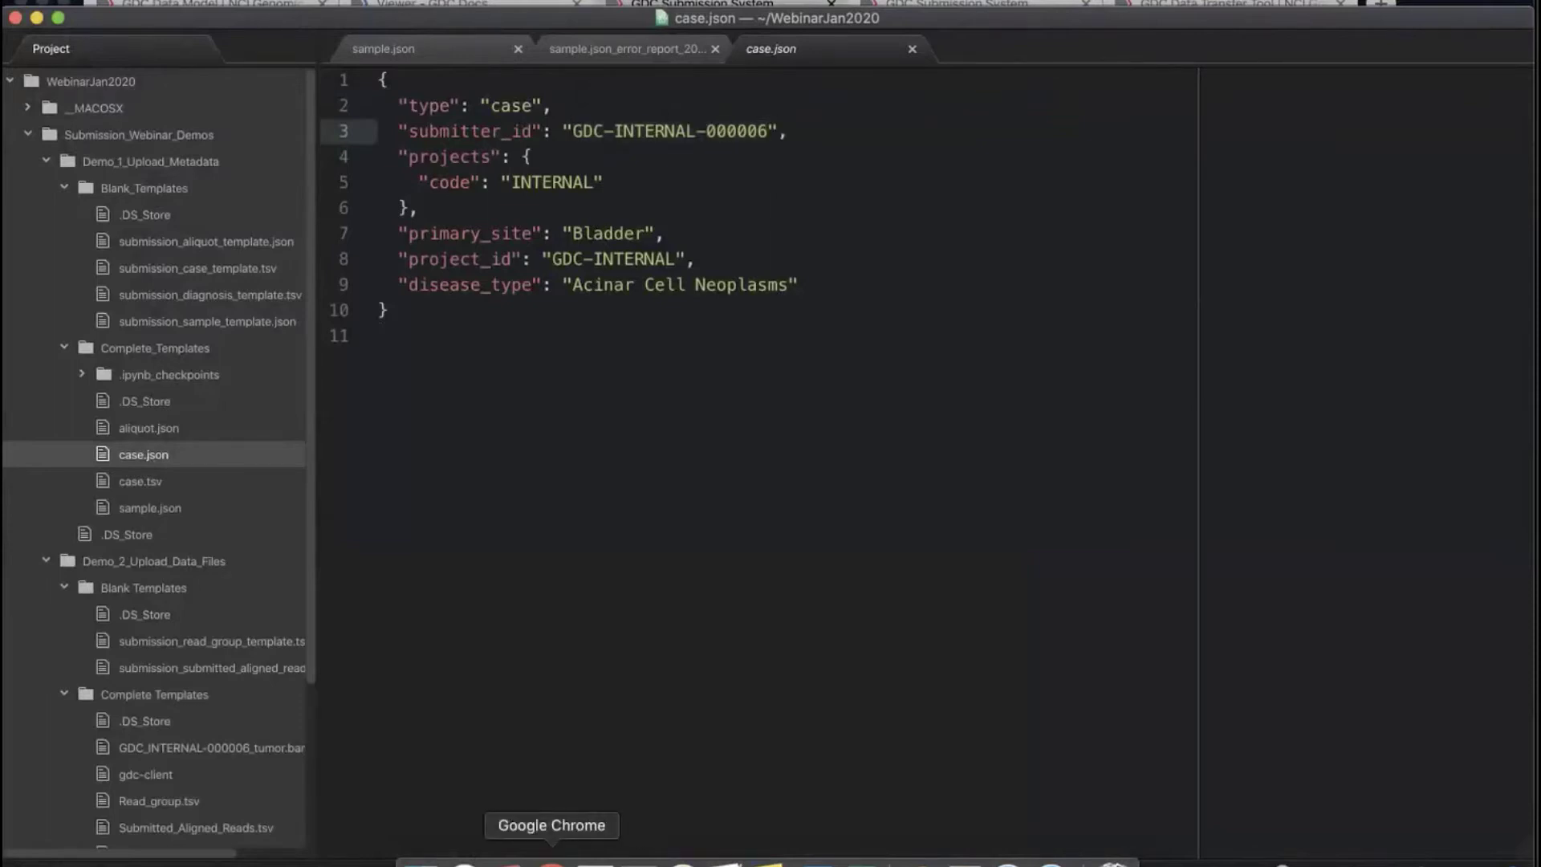
Switch to Chrome, open the case GDC-INTERNAL-000006 and examine its summary, details, related entities and transactions
{"action": "left_click", "coordinate": [552, 864]}
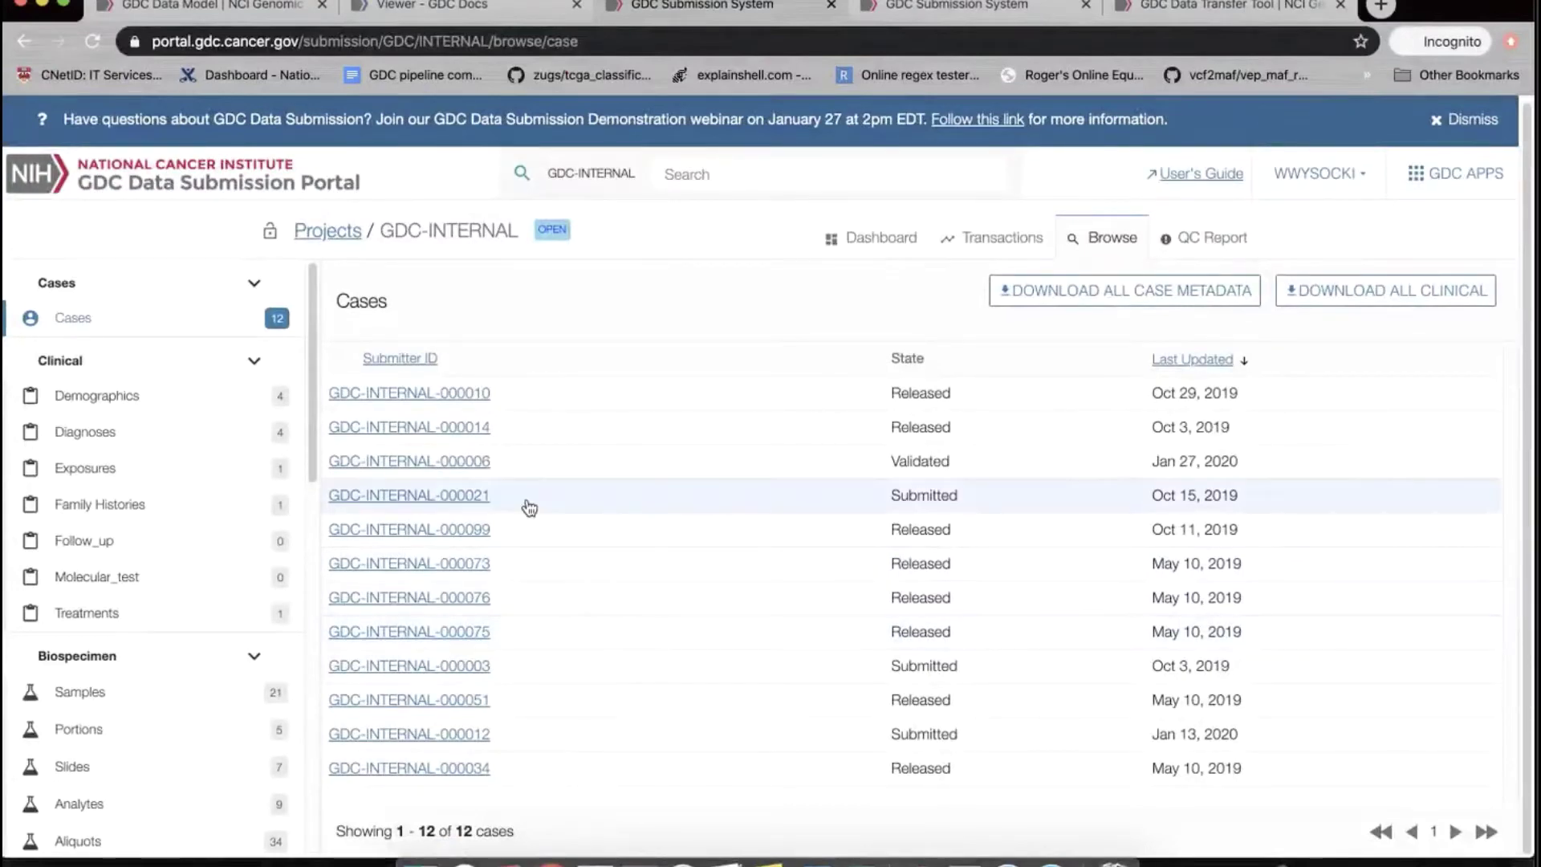
{"action": "left_click", "coordinate": [549, 468]}
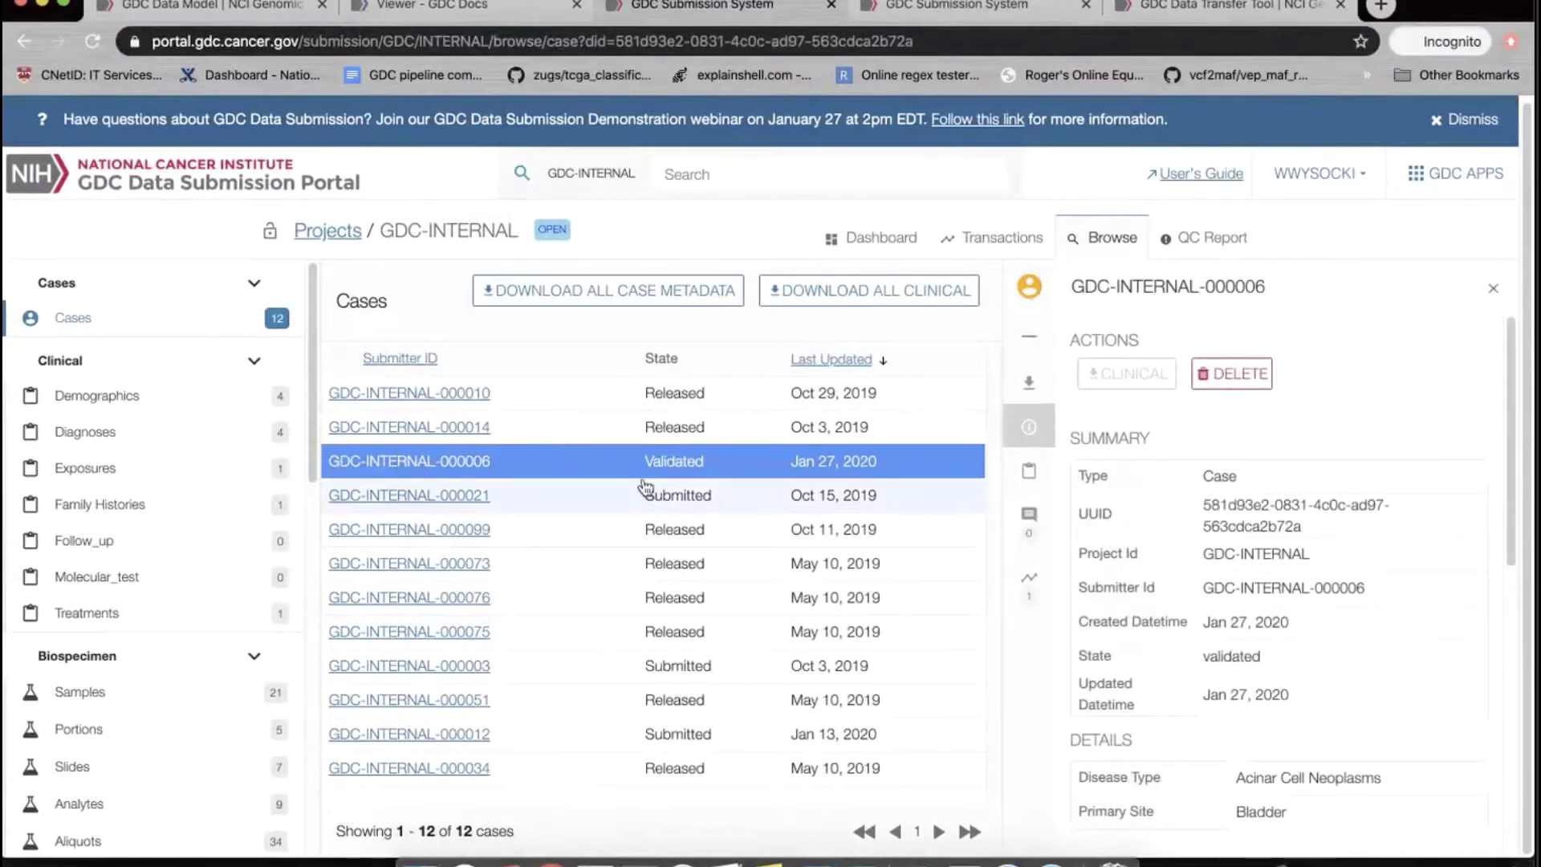
{"action": "scroll", "coordinate": [1320, 622], "scroll_direction": "down", "scroll_amount": 1}
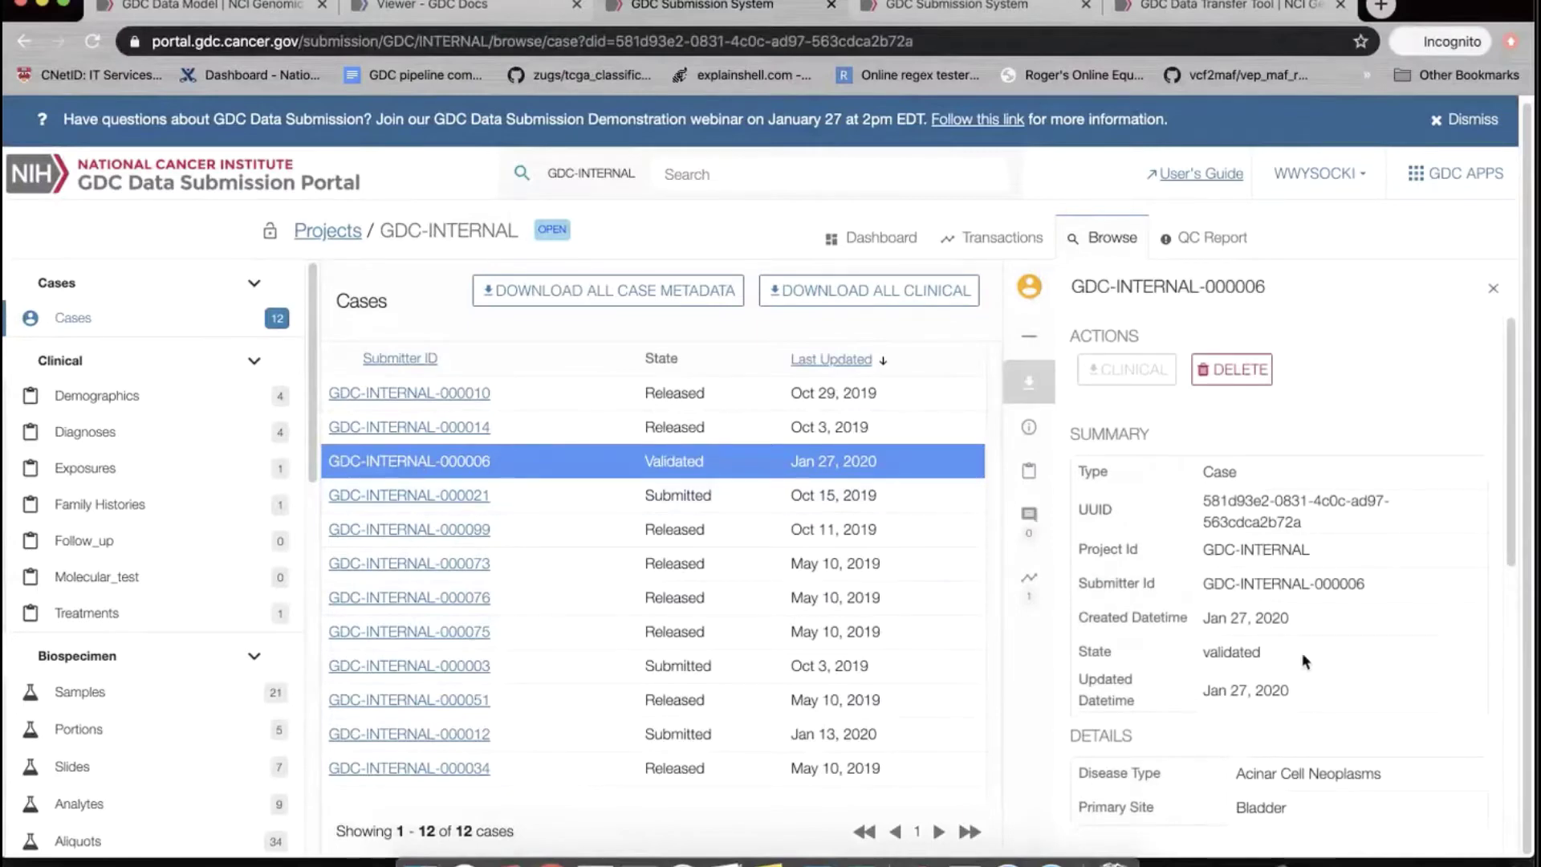
{"action": "scroll", "coordinate": [1305, 660], "scroll_direction": "down", "scroll_amount": 3}
{"action": "scroll", "coordinate": [1304, 661], "scroll_direction": "down", "scroll_amount": 1}
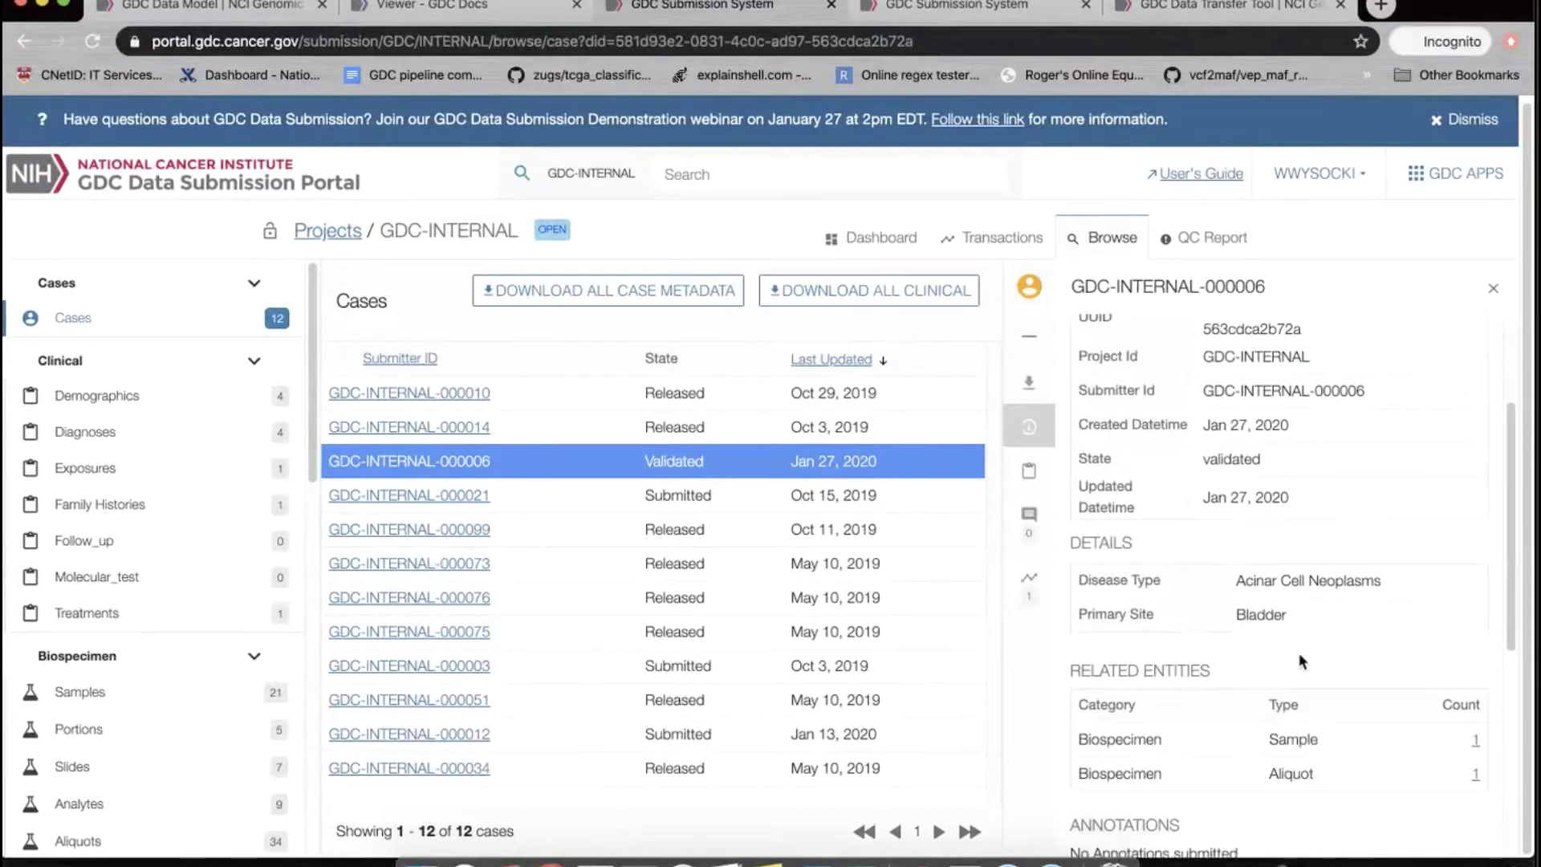
{"action": "scroll", "coordinate": [1303, 662], "scroll_direction": "down", "scroll_amount": 3}
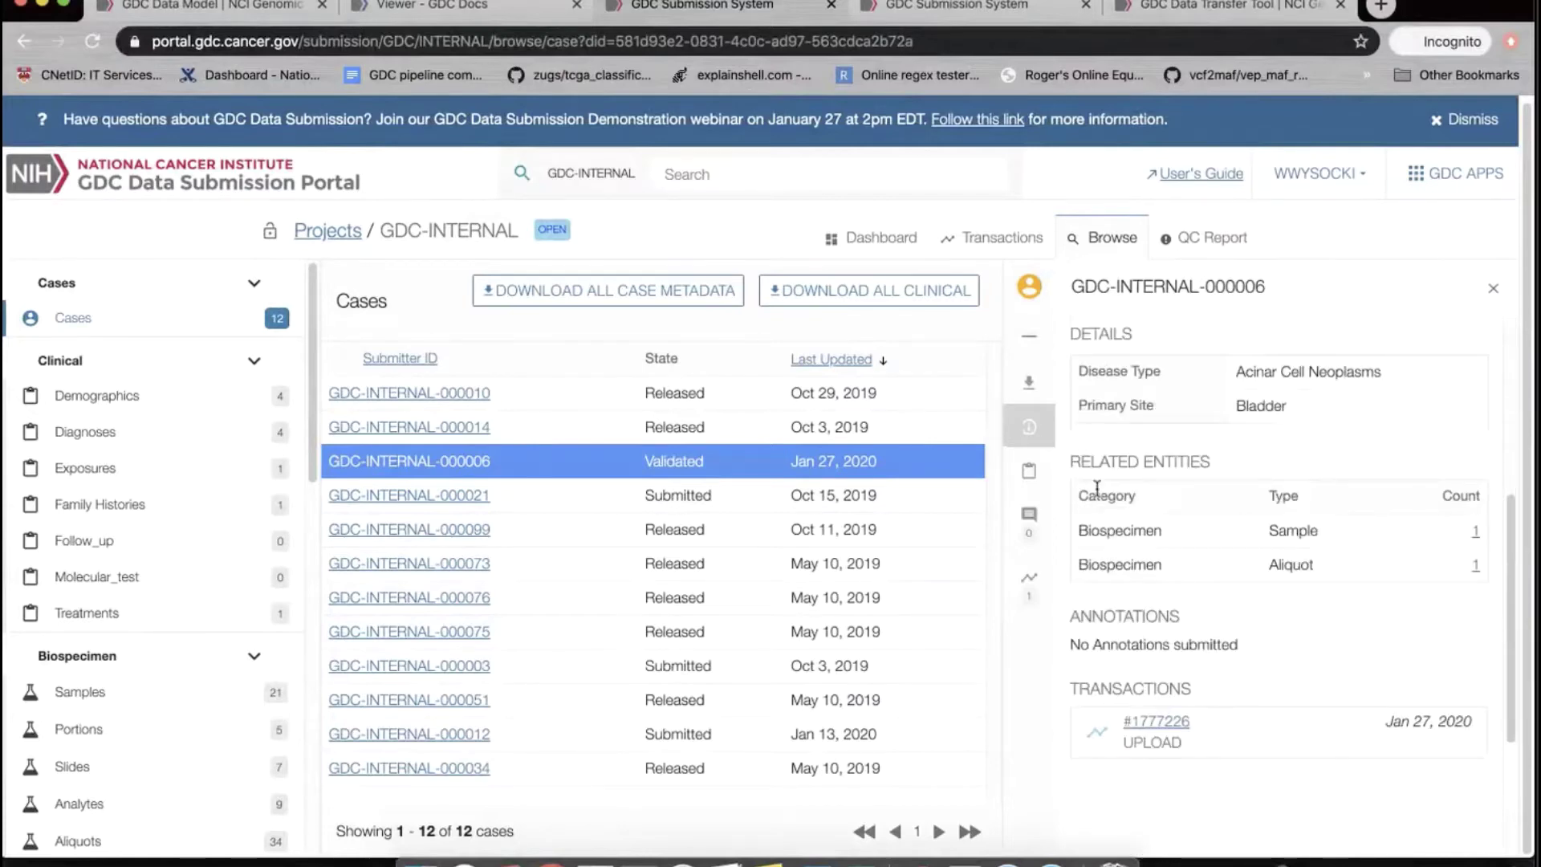
{"action": "scroll", "coordinate": [1168, 513], "scroll_direction": "up", "scroll_amount": 5}
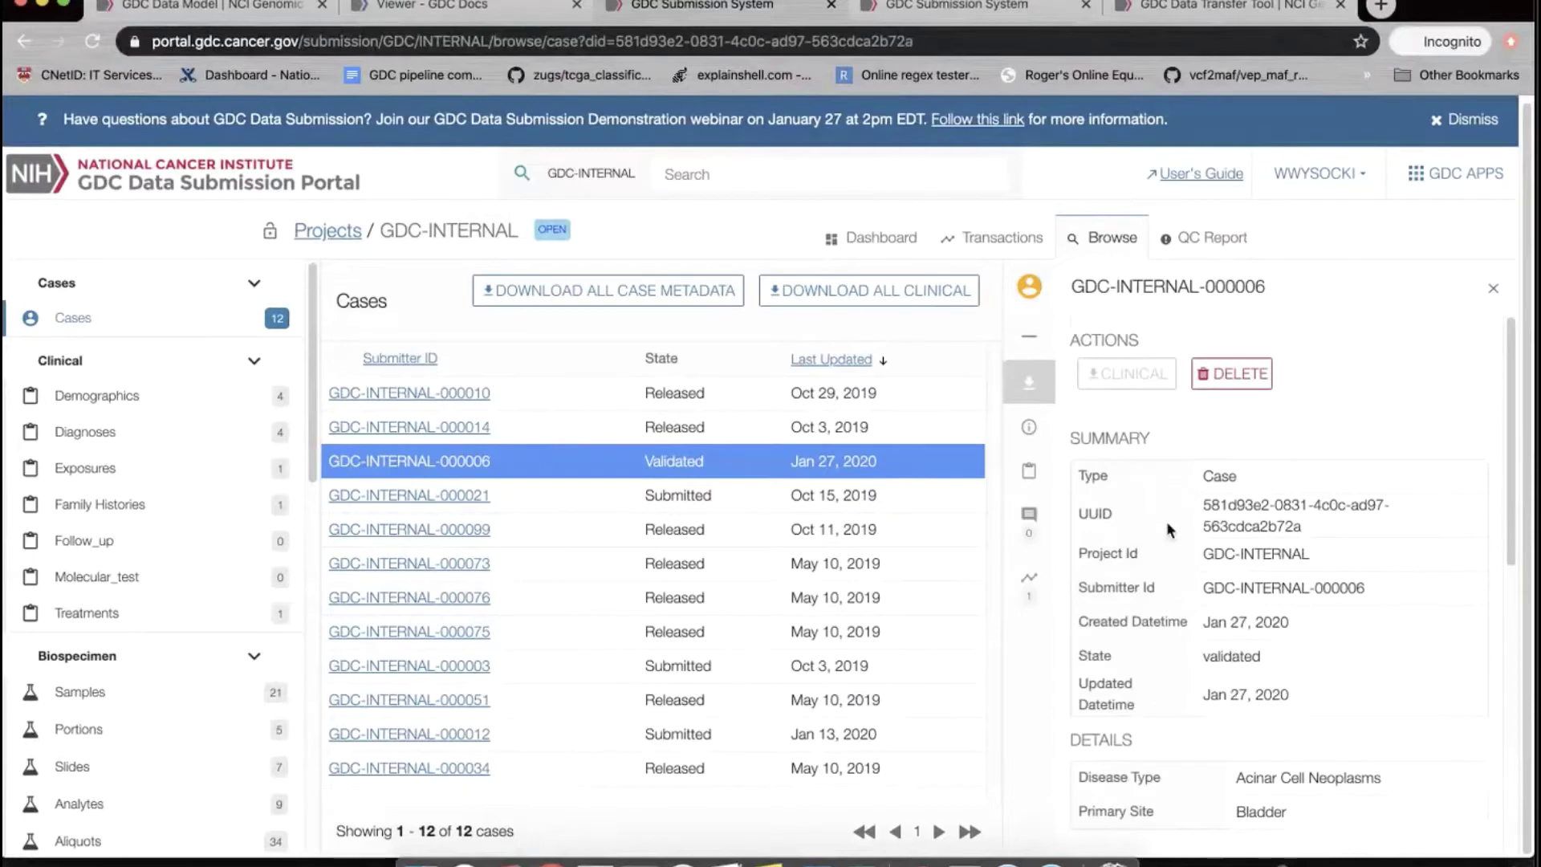
{"action": "scroll", "coordinate": [1168, 529], "scroll_direction": "down", "scroll_amount": 1}
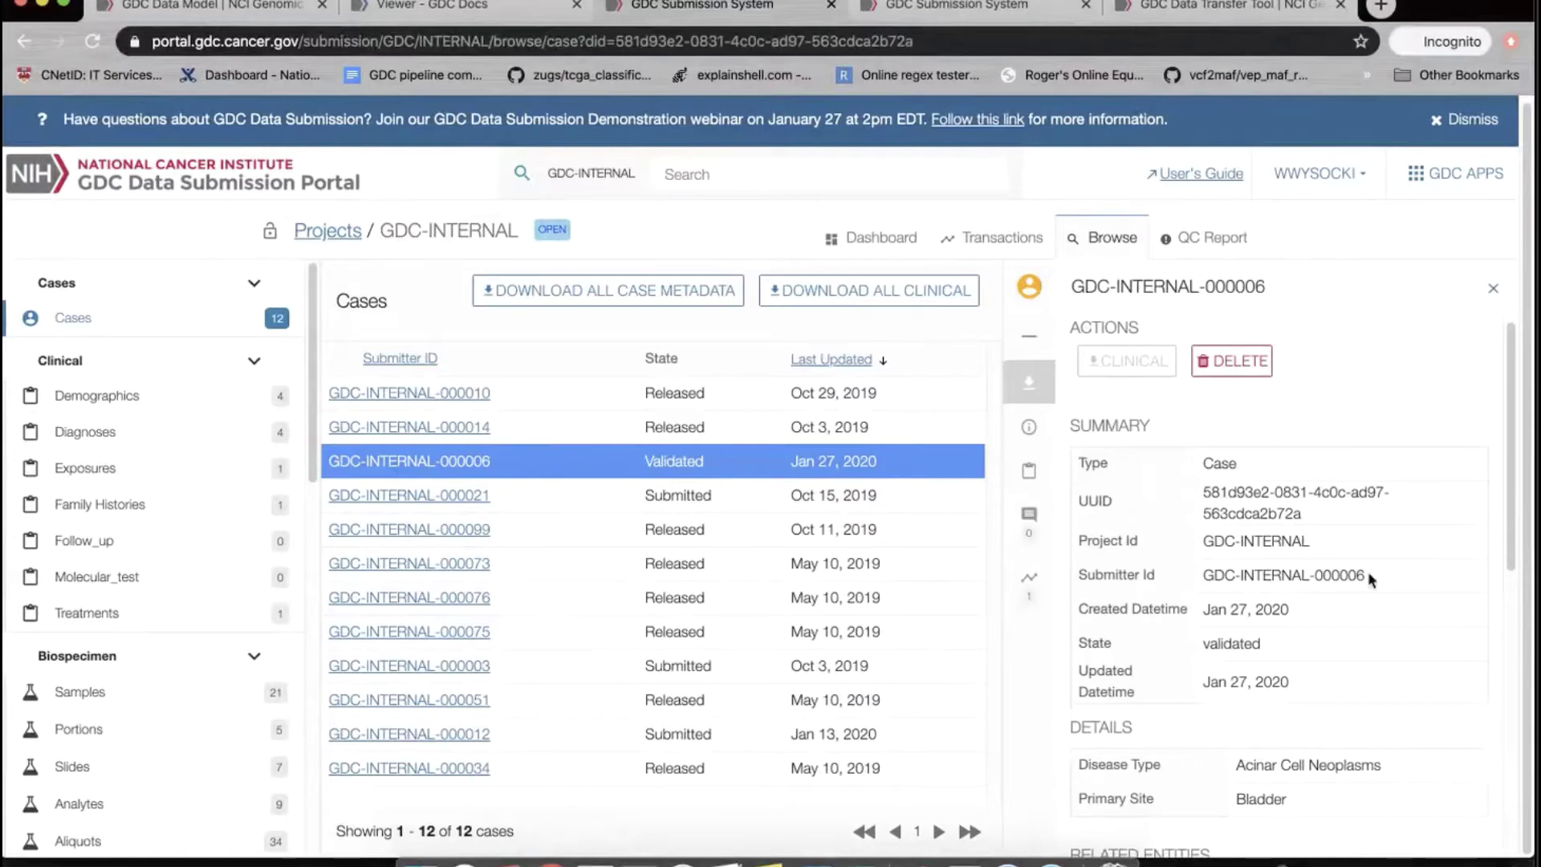
{"action": "scroll", "coordinate": [1368, 571], "scroll_direction": "down", "scroll_amount": 2}
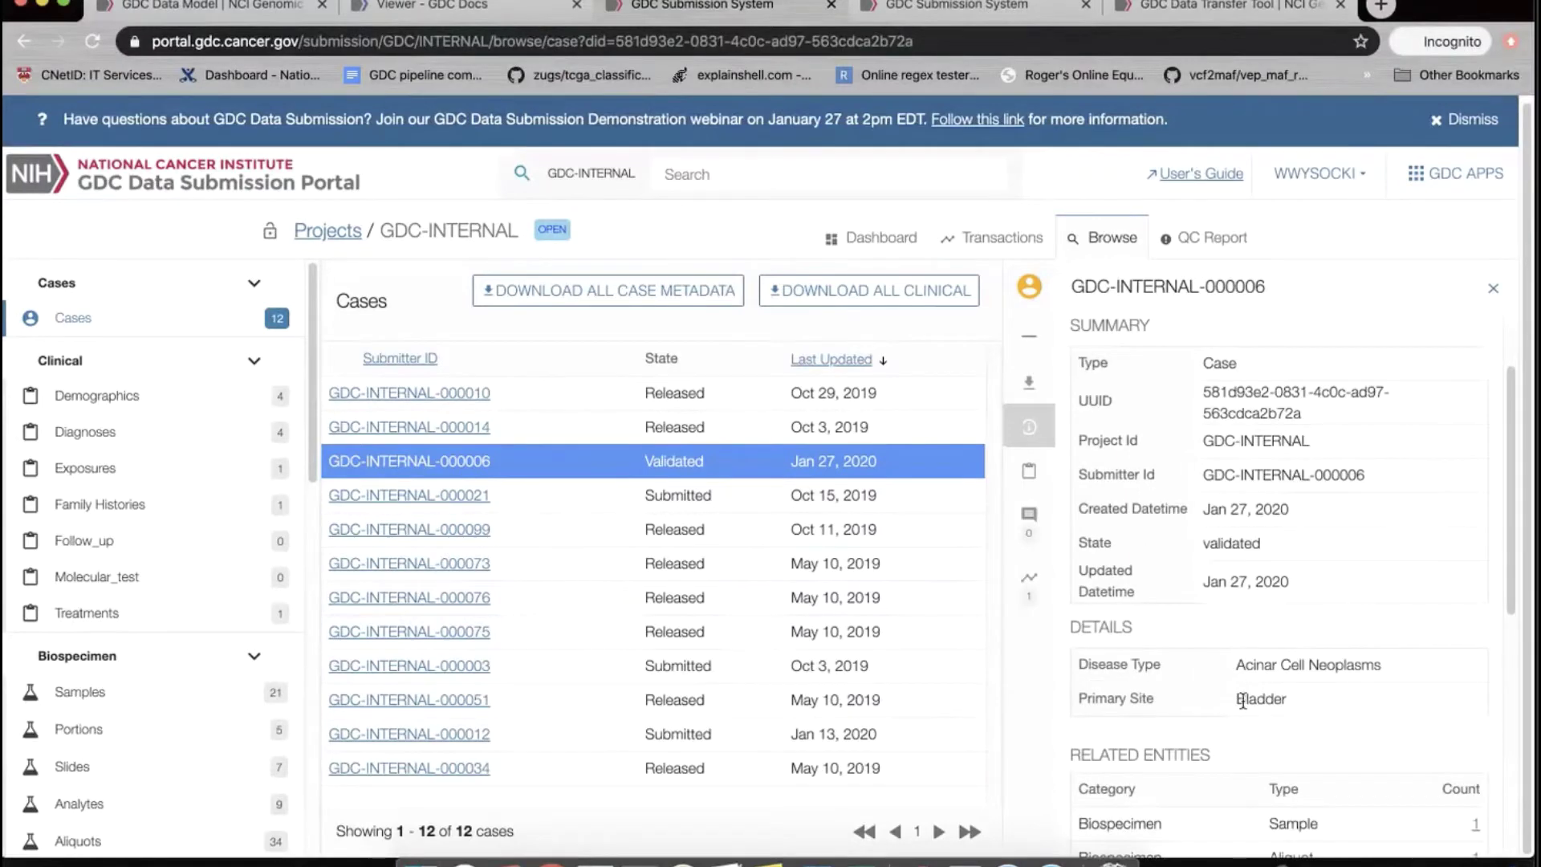
{"action": "scroll", "coordinate": [1249, 691], "scroll_direction": "down", "scroll_amount": 1}
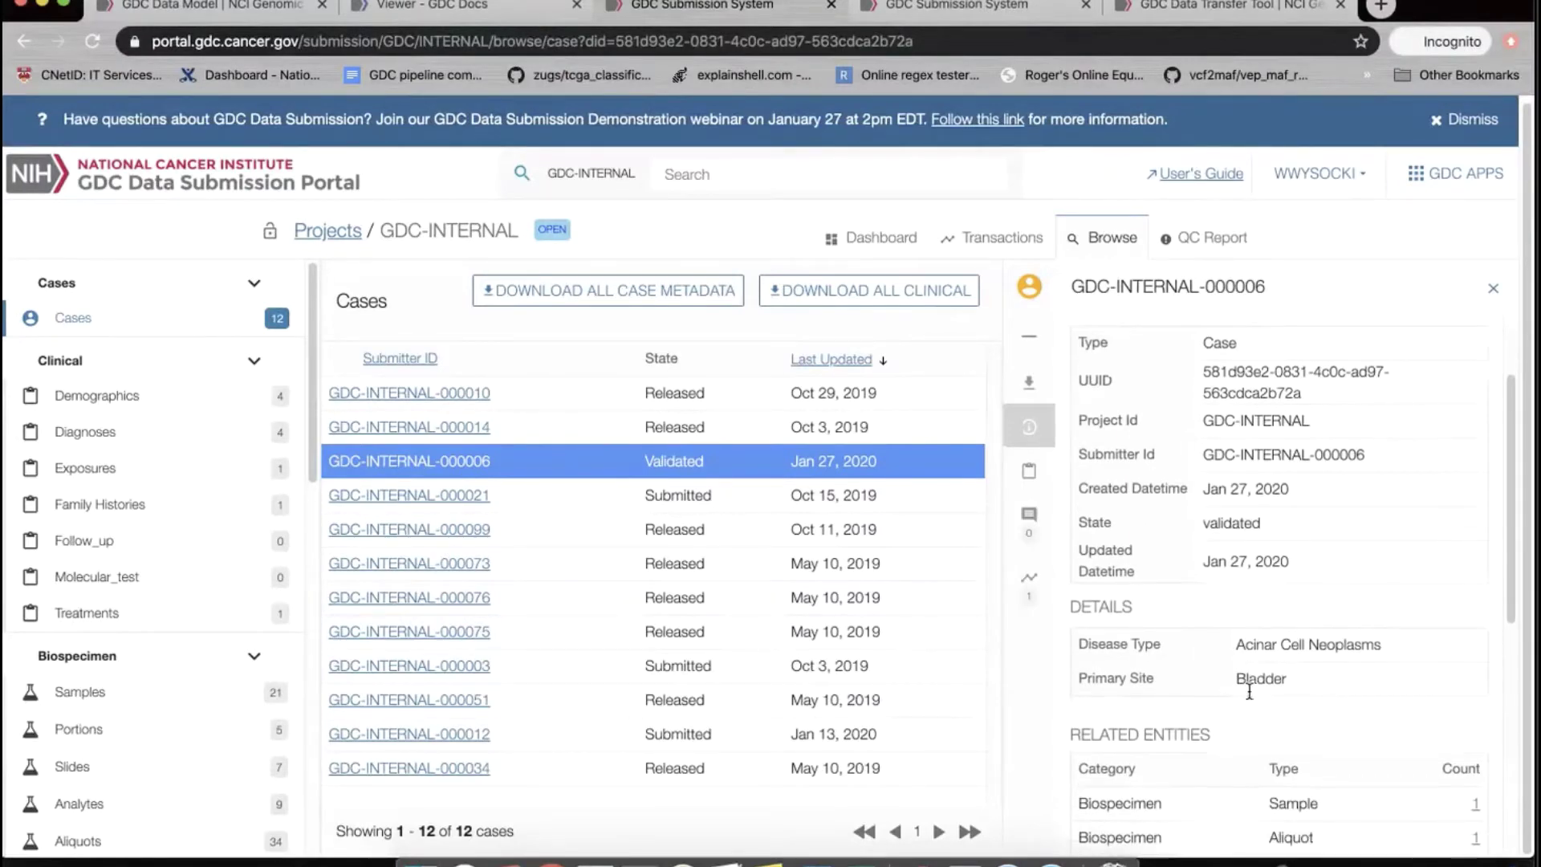
{"action": "scroll", "coordinate": [1249, 692], "scroll_direction": "down", "scroll_amount": 5}
{"action": "scroll", "coordinate": [1260, 610], "scroll_direction": "down", "scroll_amount": 2}
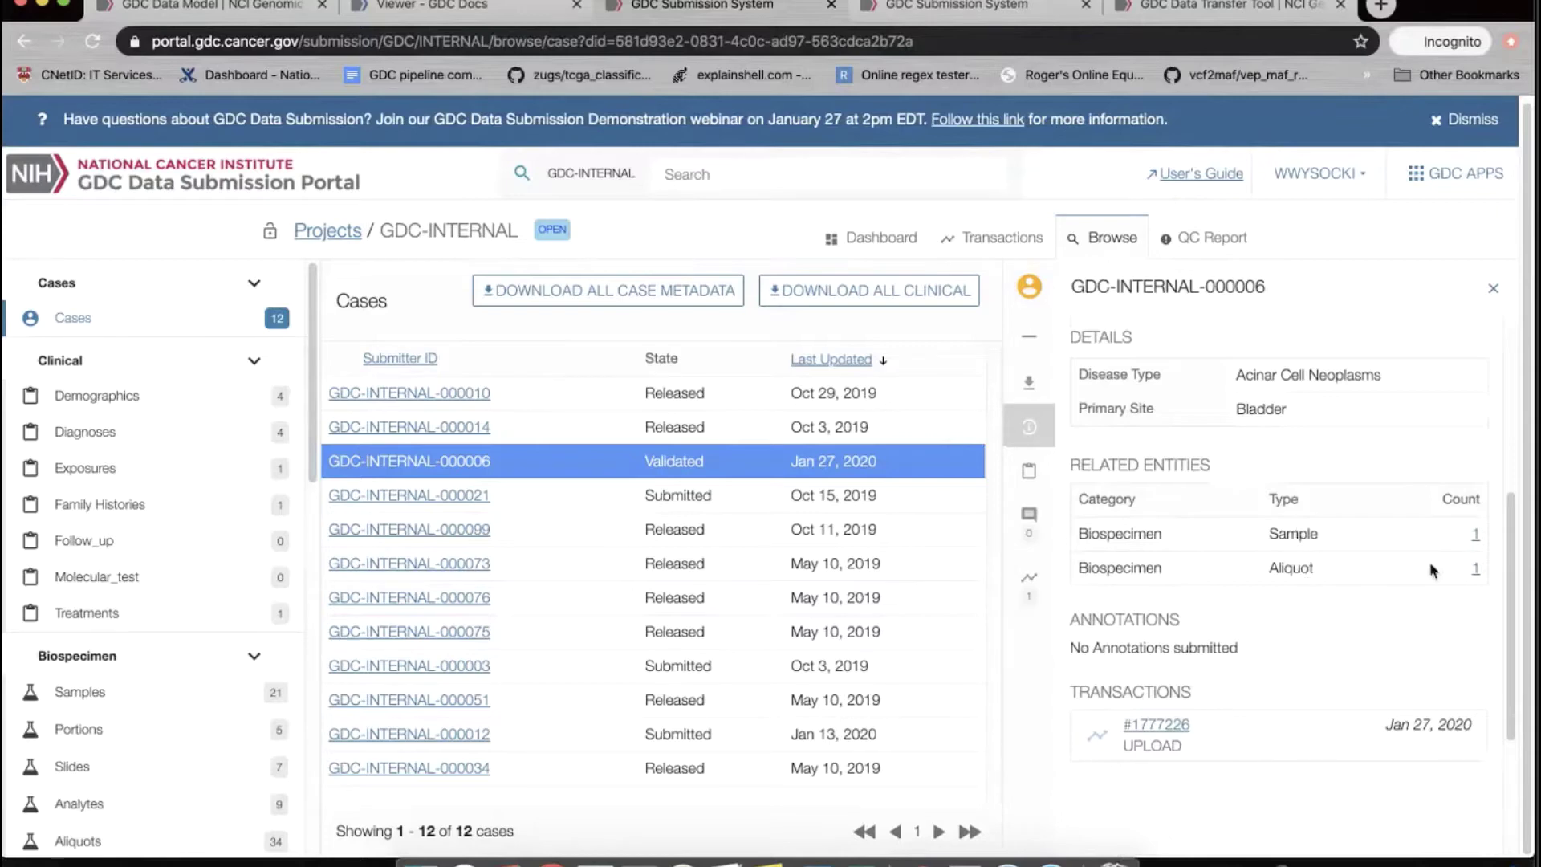
Open the sample related to case GDC-INTERNAL-000006 and examine its summary and details
{"action": "left_click", "coordinate": [1475, 534]}
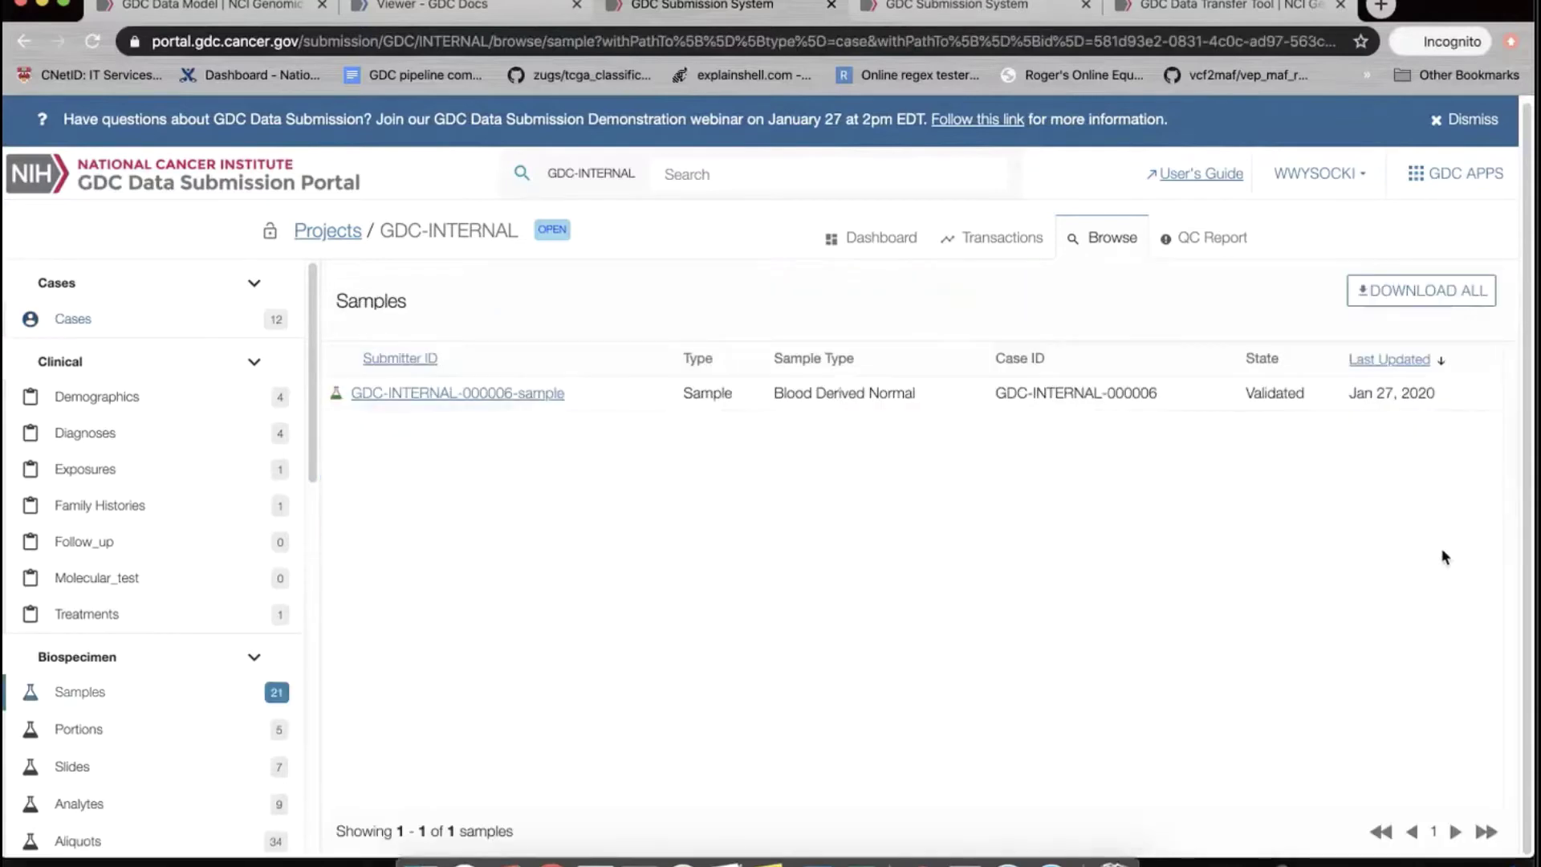
{"action": "left_click", "coordinate": [529, 398]}
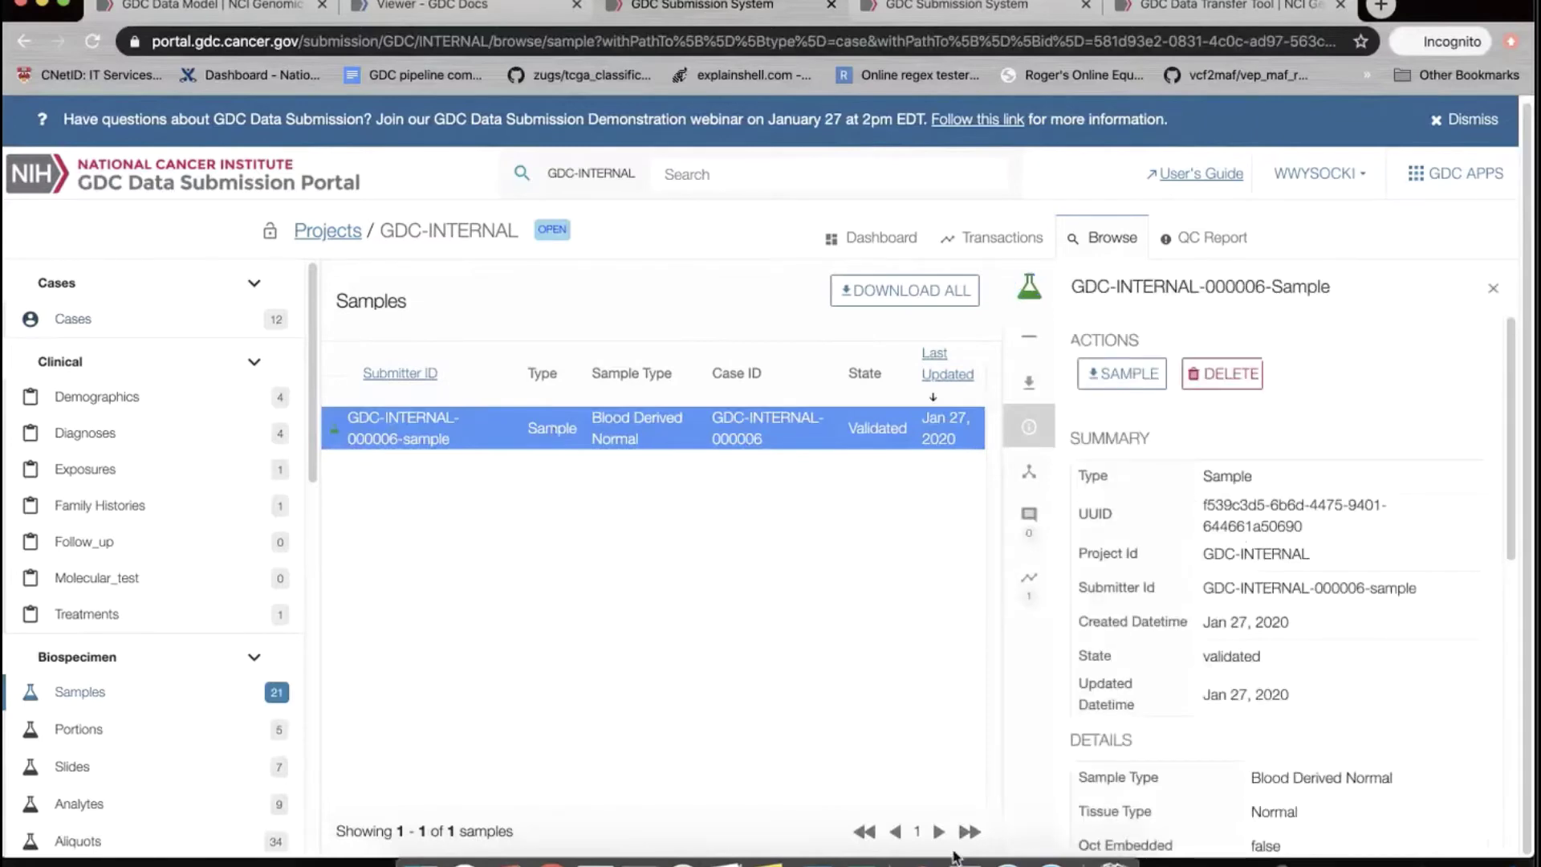
Switch to PowerPoint, move the arrow from below Sample to below the Aliquot ellipse, and return to Chrome
{"action": "left_click", "coordinate": [920, 859]}
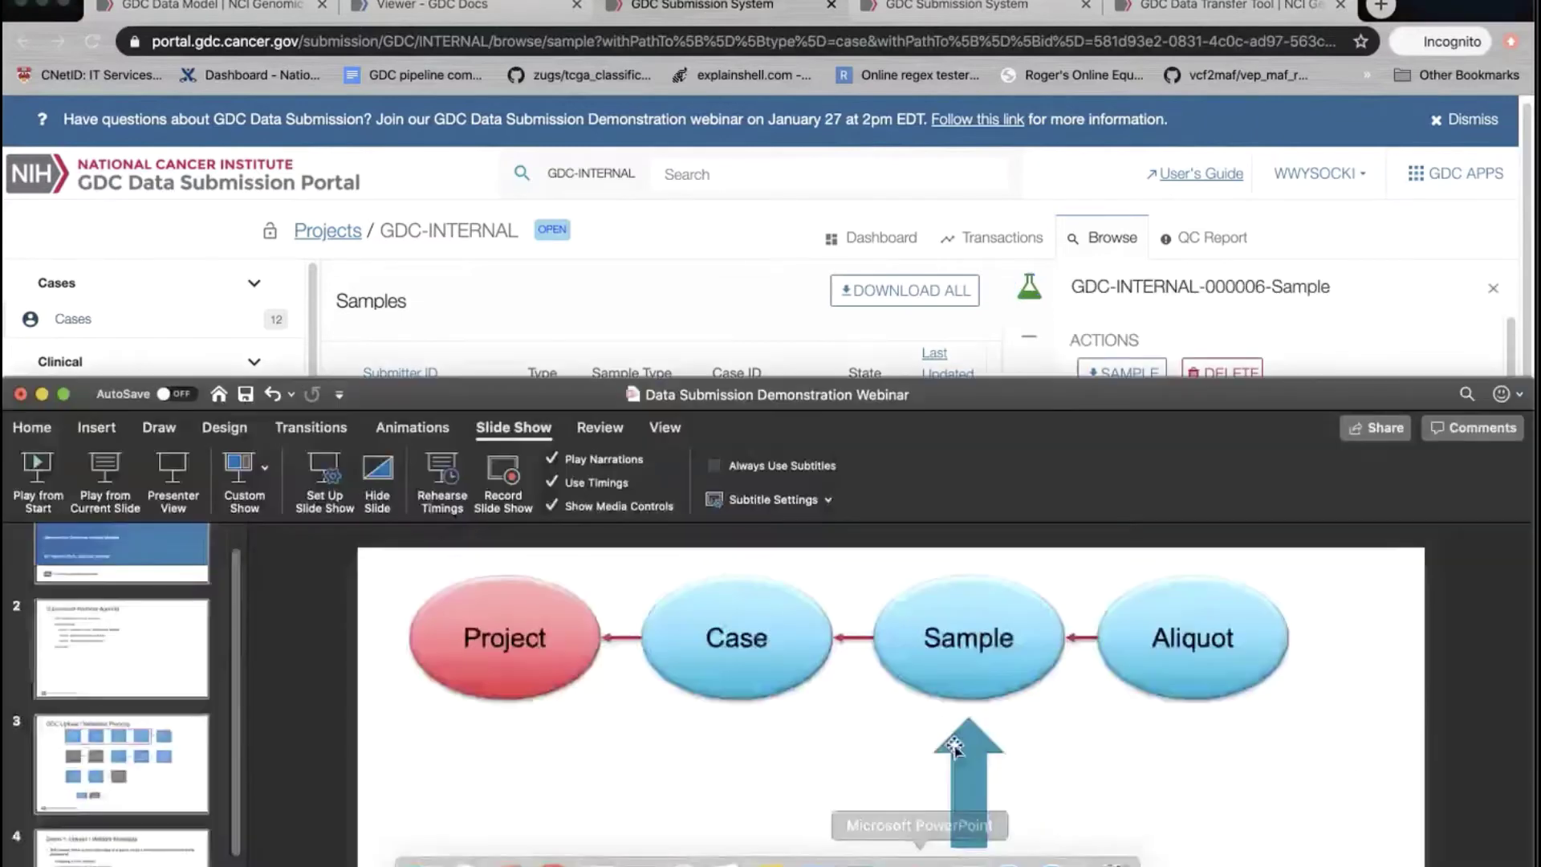
{"action": "left_click_drag", "start_coordinate": [974, 762], "coordinate": [1206, 755]}
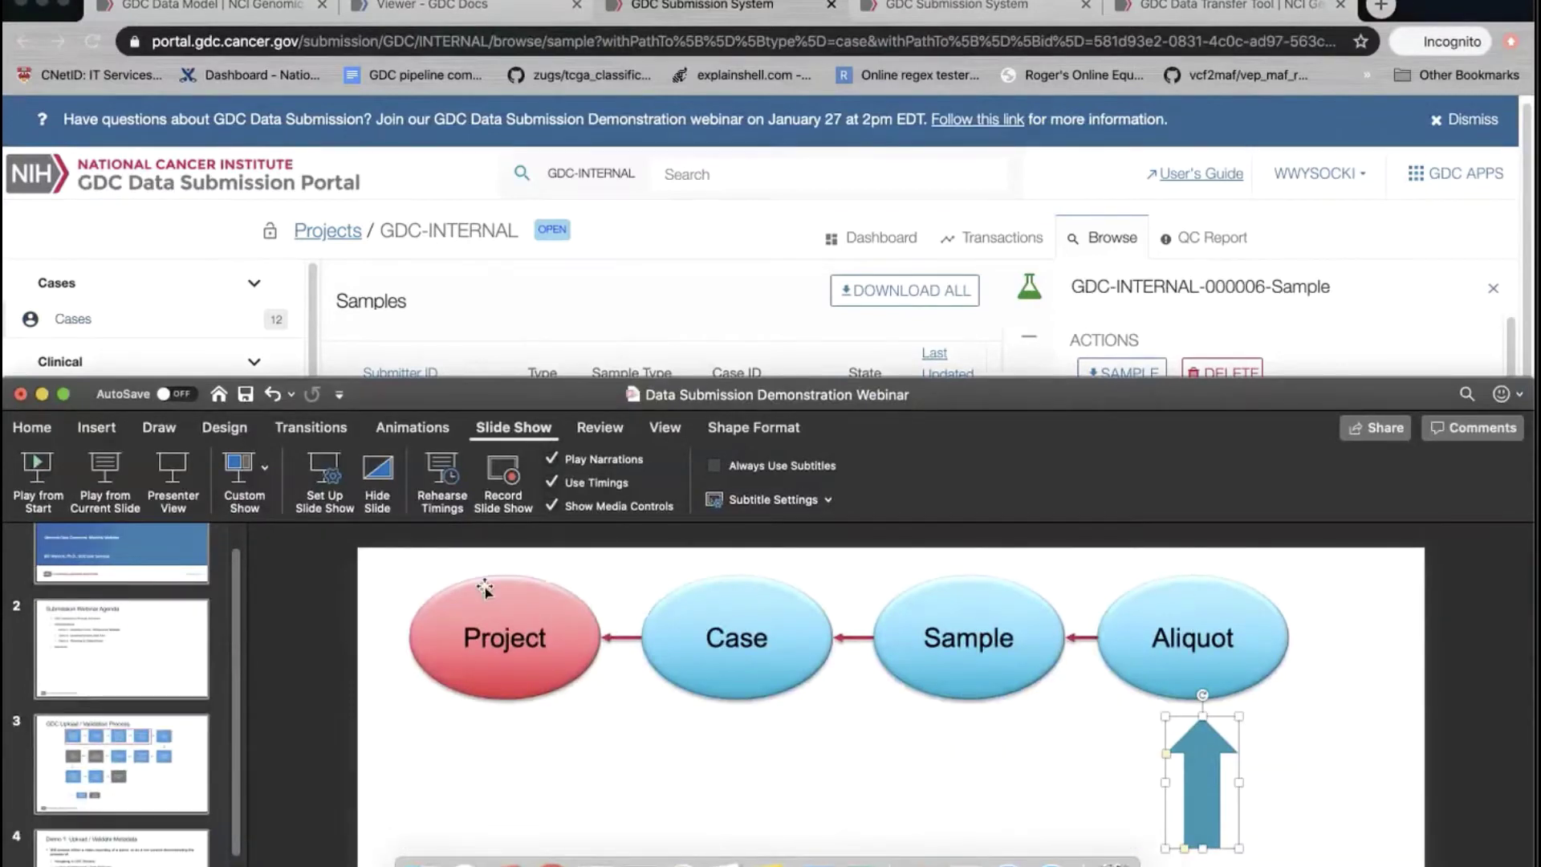
{"action": "left_click", "coordinate": [704, 299]}
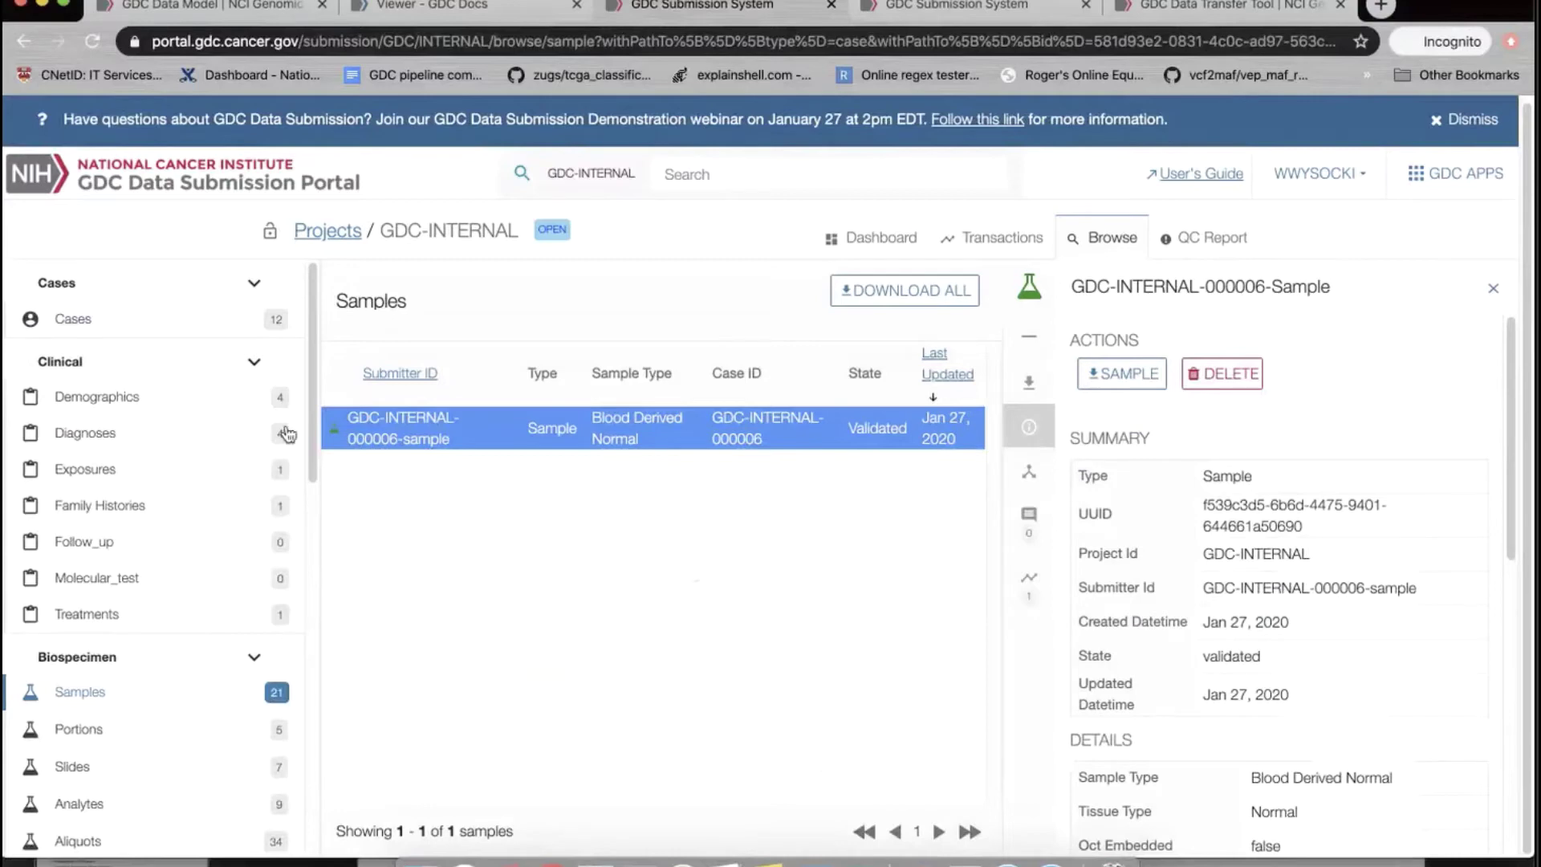
Leave the sample view and load the GDC-INTERNAL project dashboard at portal.gdc.cancer.gov/submission/GDC/INTERNAL/dashboard
{"action": "left_click", "coordinate": [351, 234]}
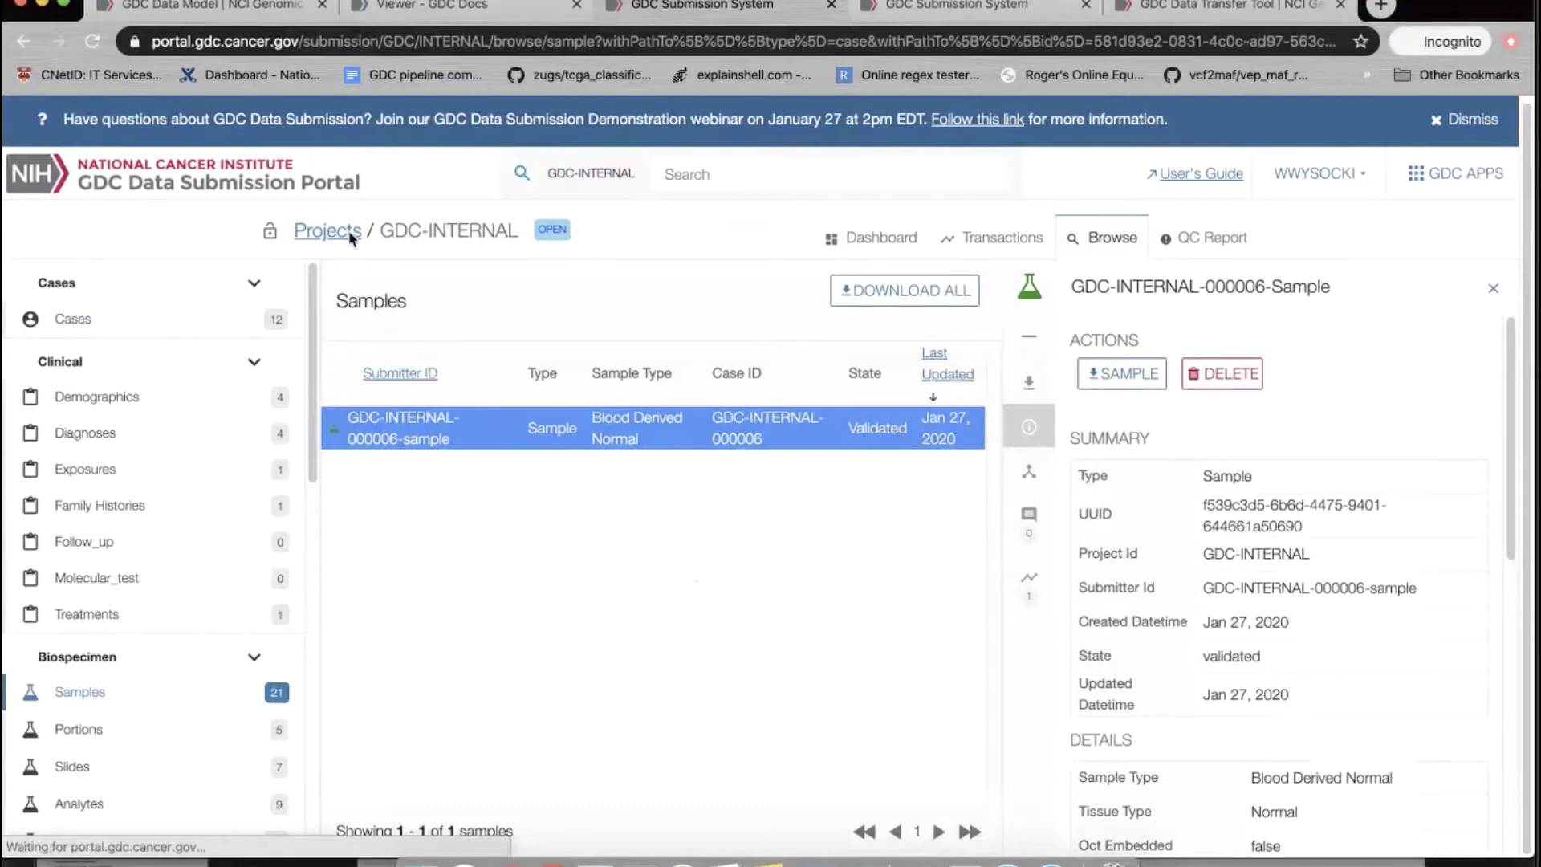
{"action": "left_click", "coordinate": [22, 43]}
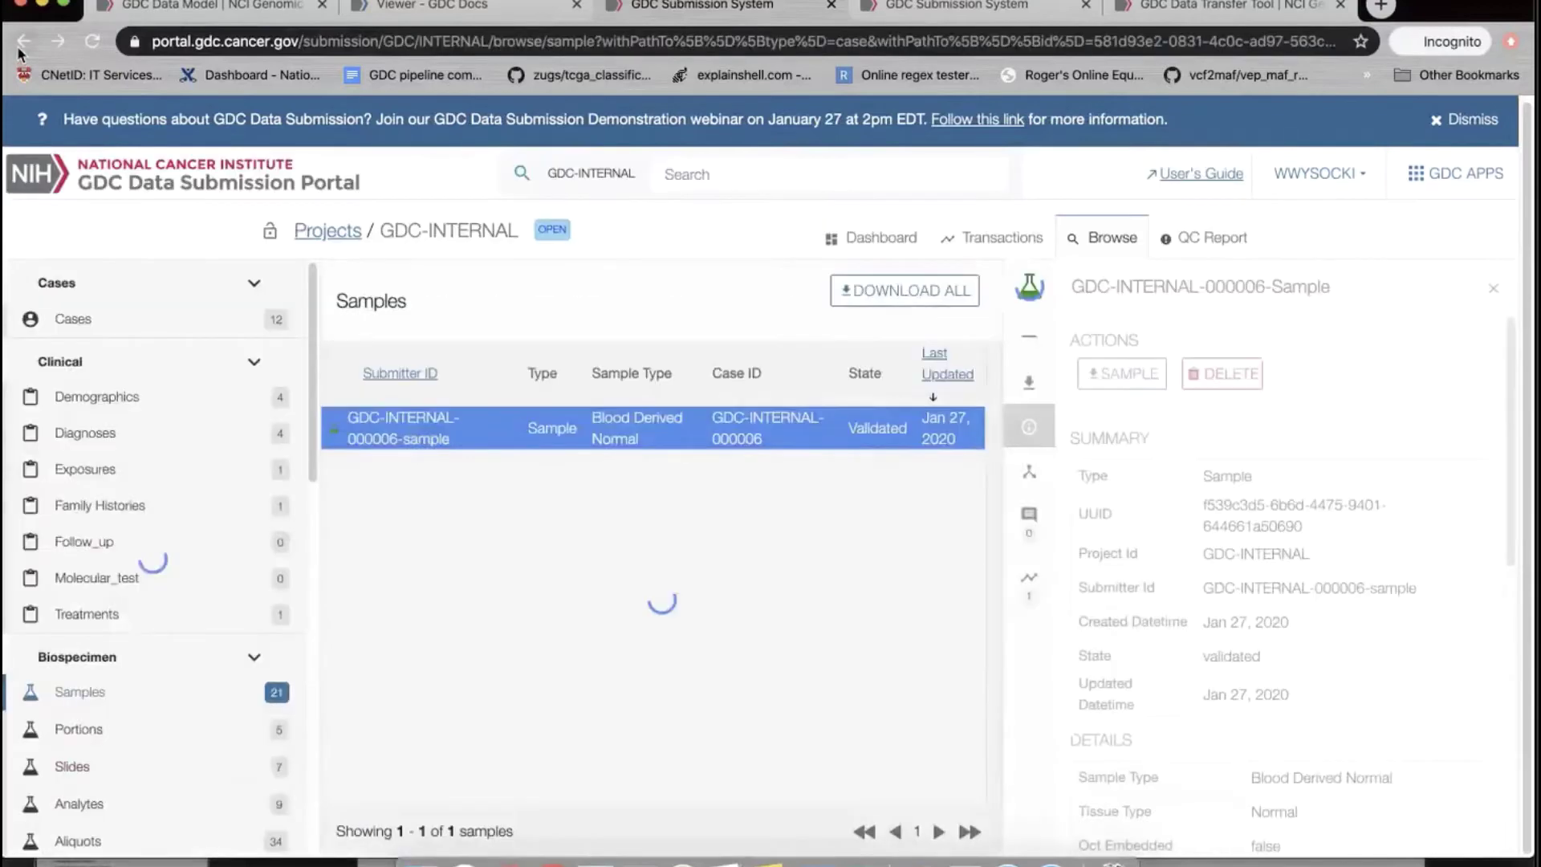
{"action": "left_click", "coordinate": [452, 43]}
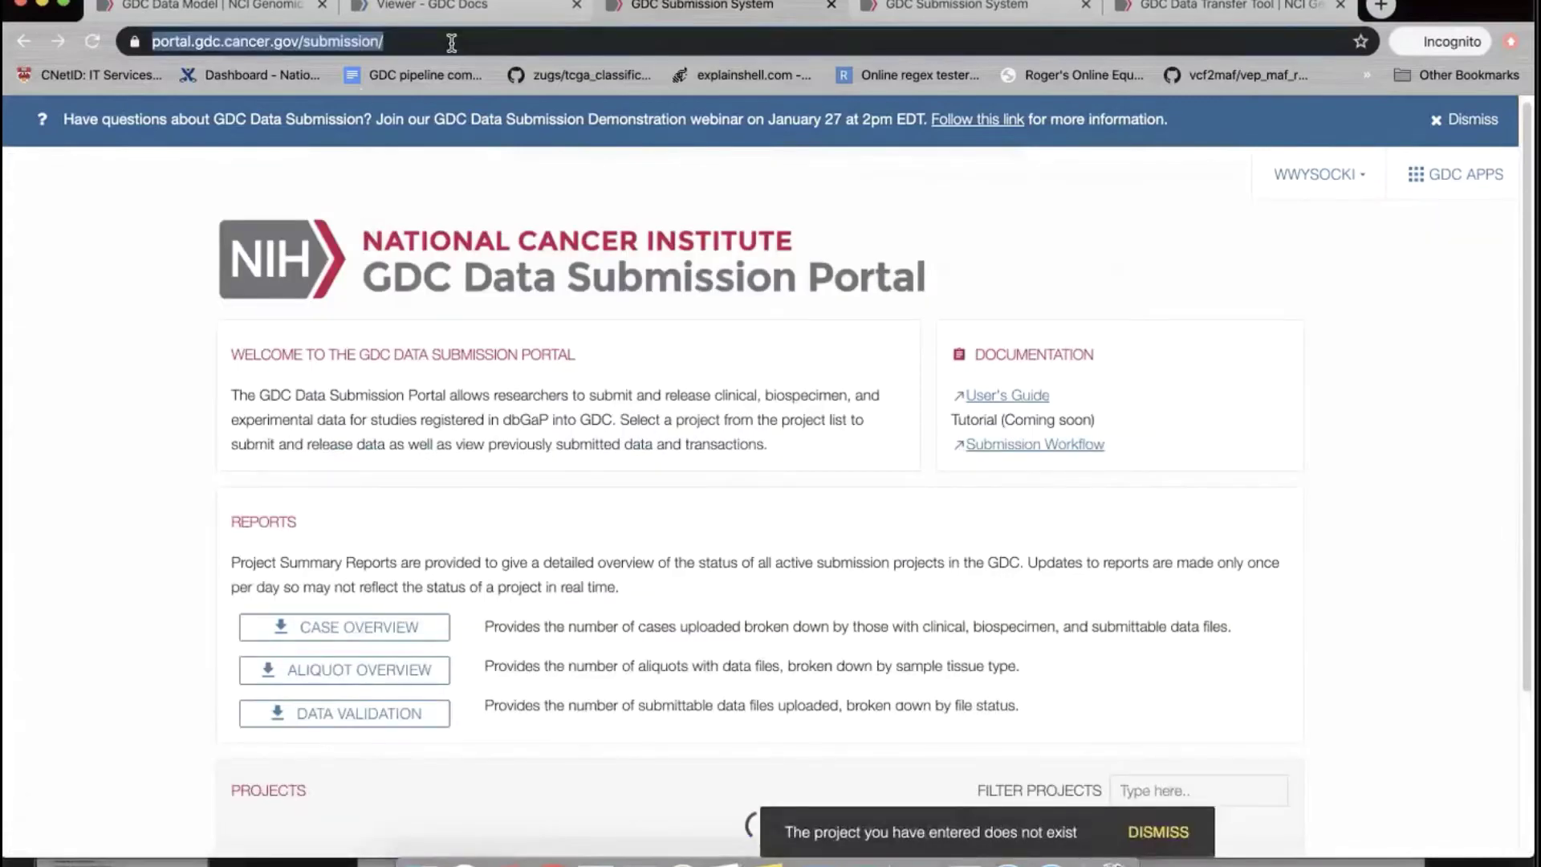
{"action": "left_click", "coordinate": [514, 42]}
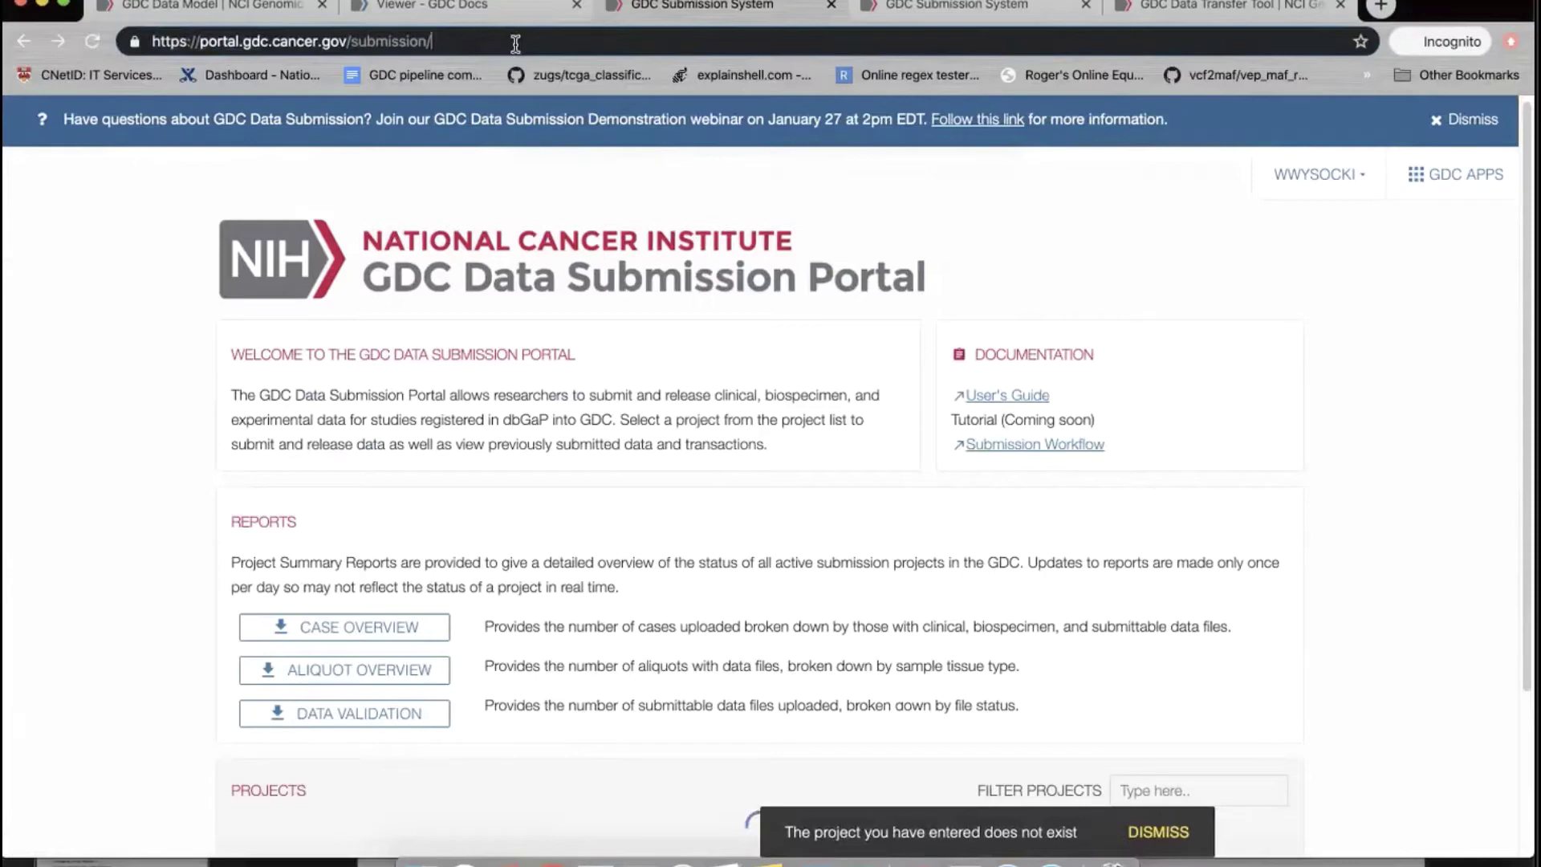
{"action": "scroll", "coordinate": [759, 389], "scroll_direction": "down", "scroll_amount": 1}
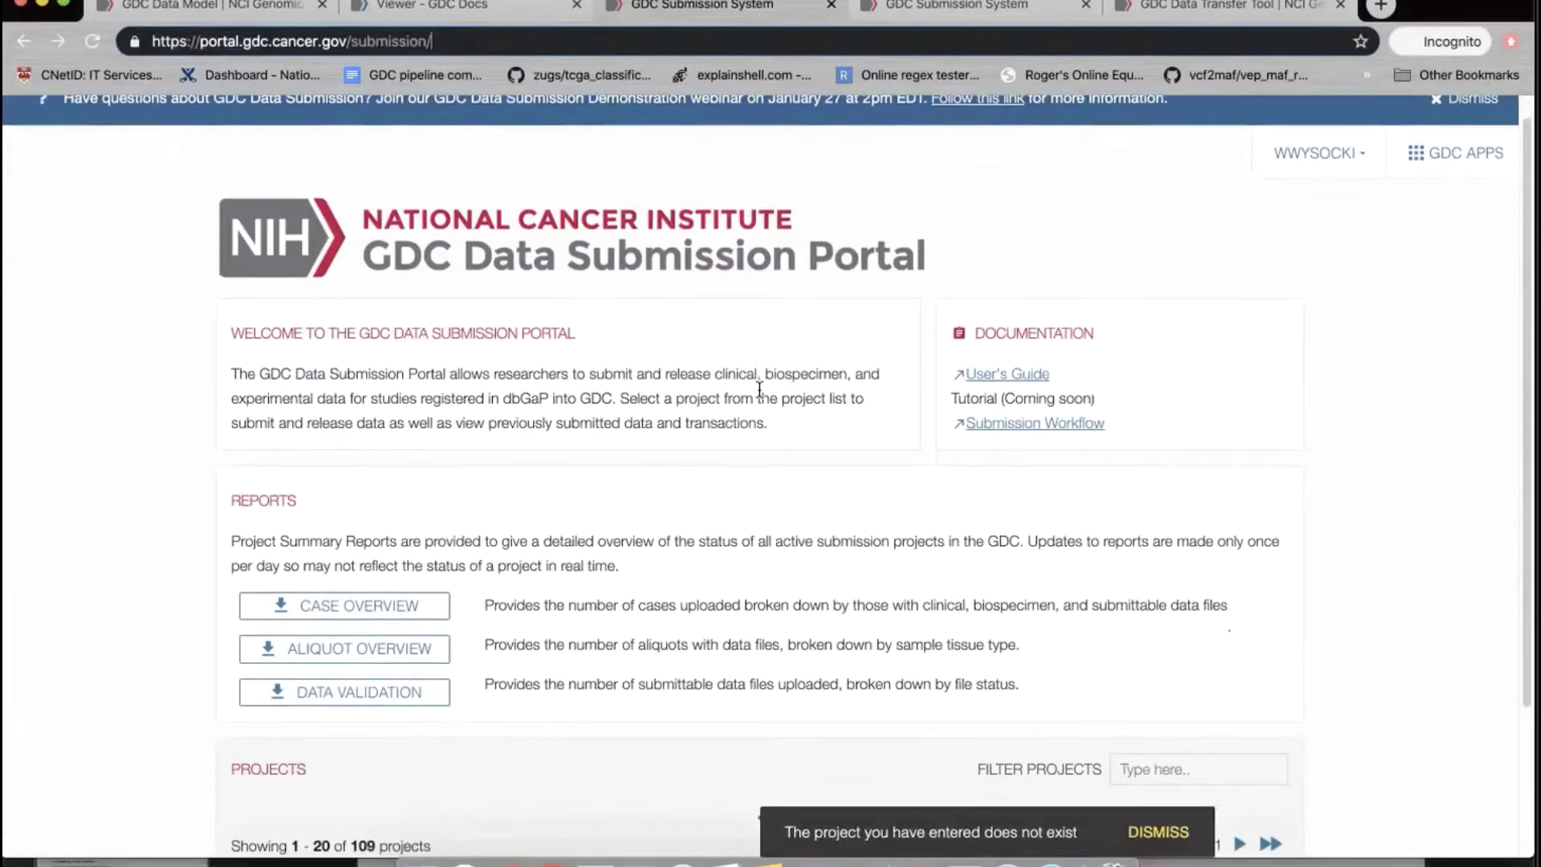
{"action": "scroll", "coordinate": [760, 389], "scroll_direction": "down", "scroll_amount": 2}
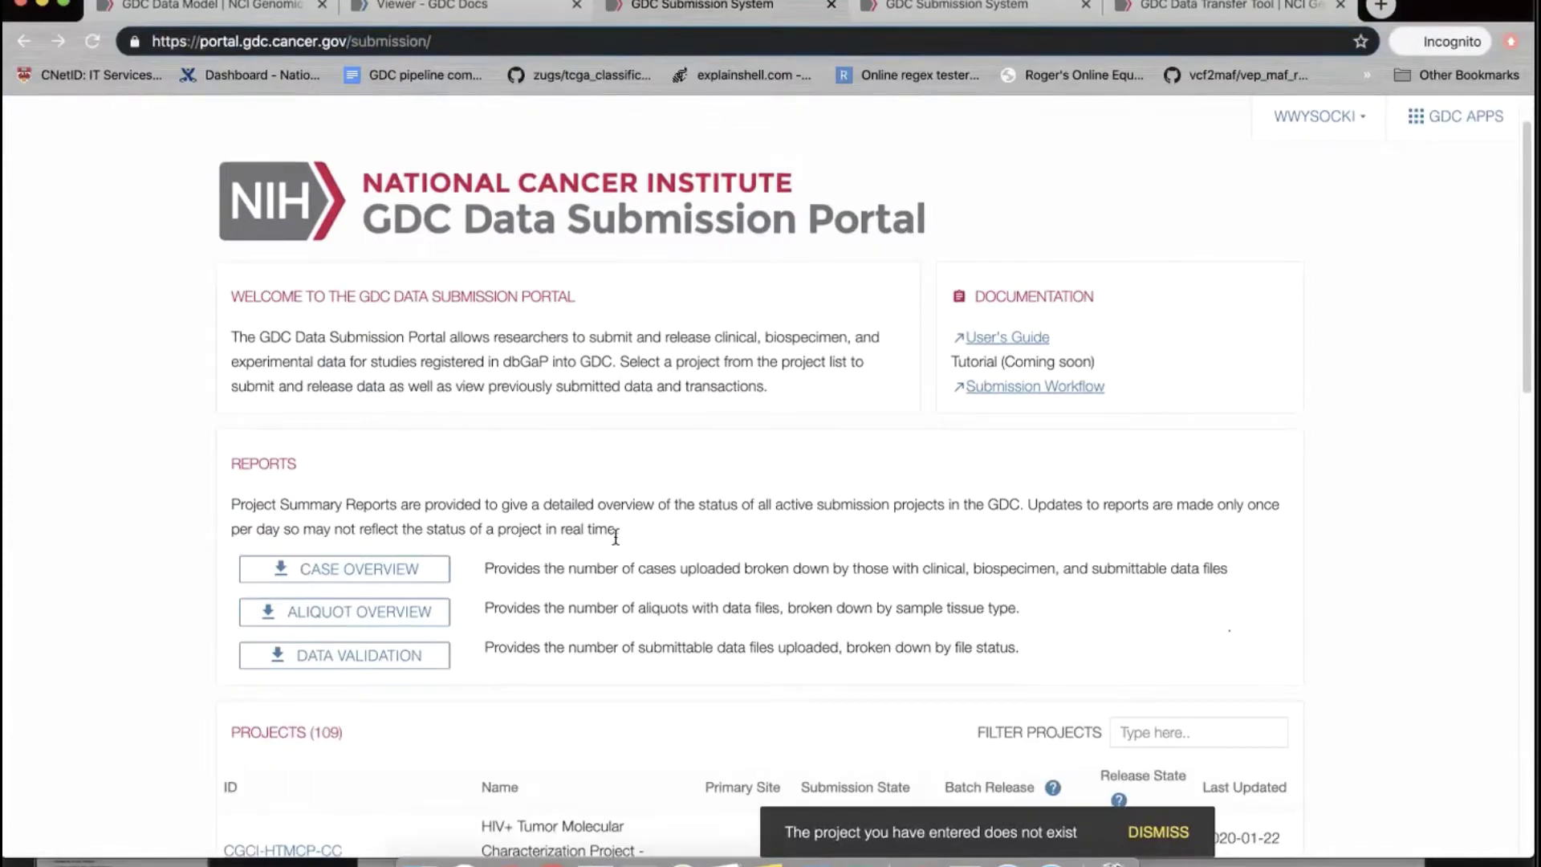
{"action": "scroll", "coordinate": [652, 683], "scroll_direction": "up", "scroll_amount": 1}
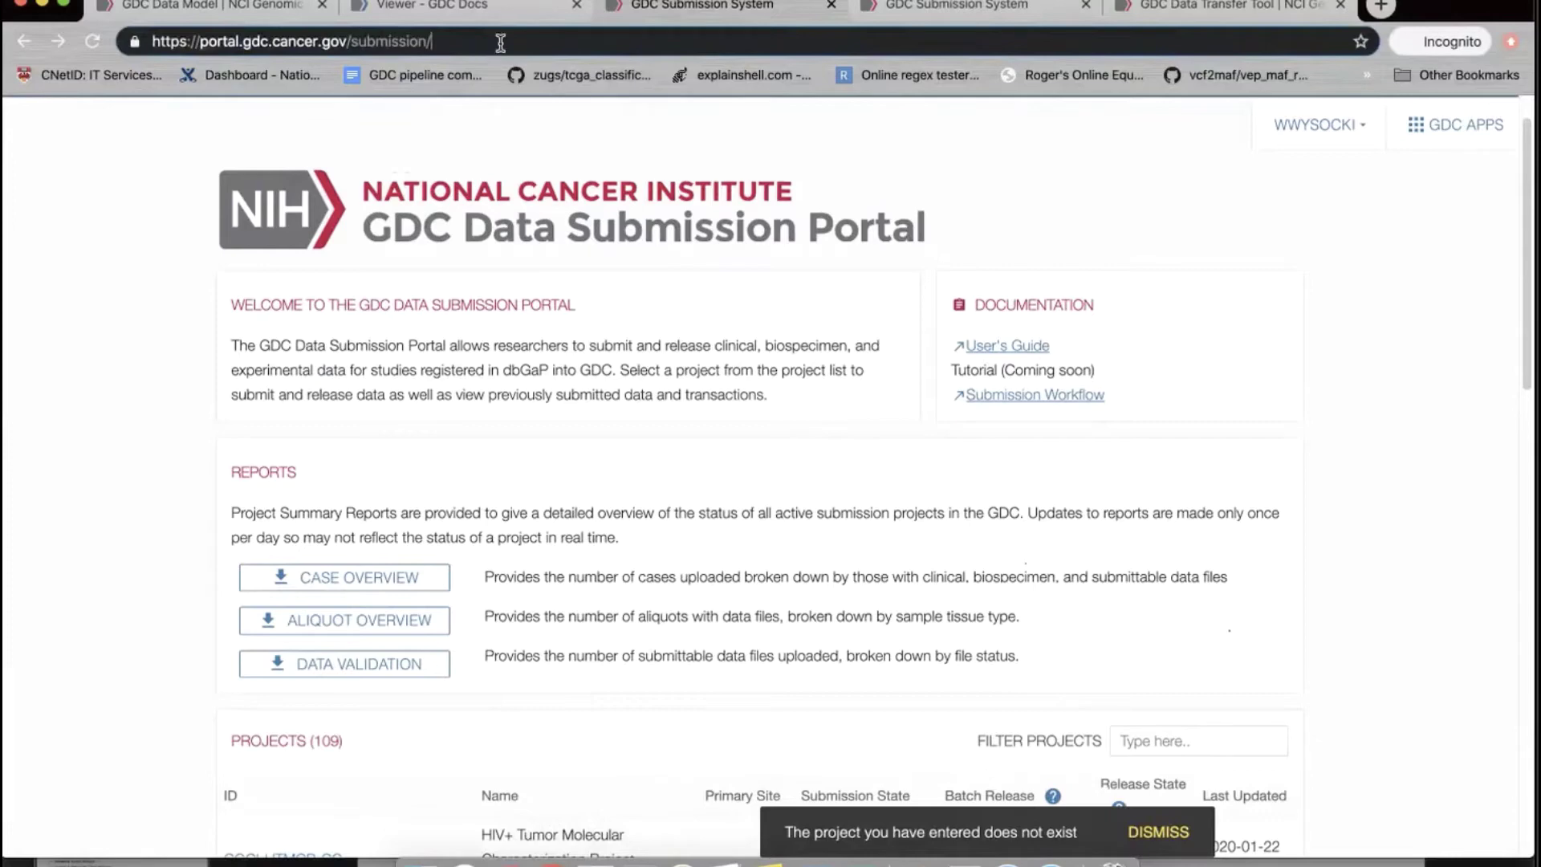
{"action": "type", "text": "GD"}
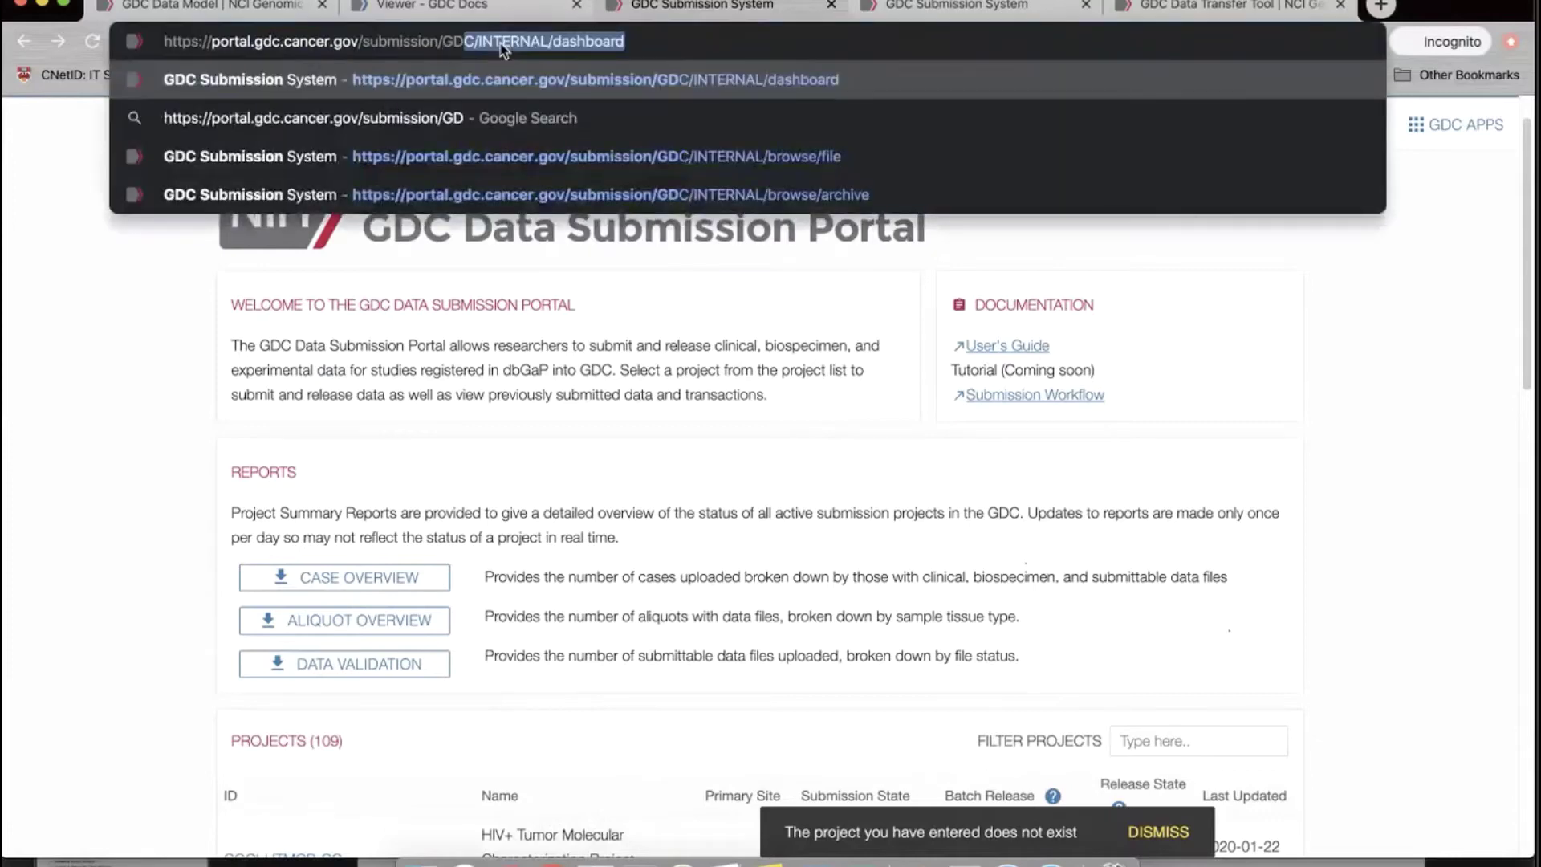
{"action": "key", "text": "Right"}
{"action": "key", "text": "Return"}
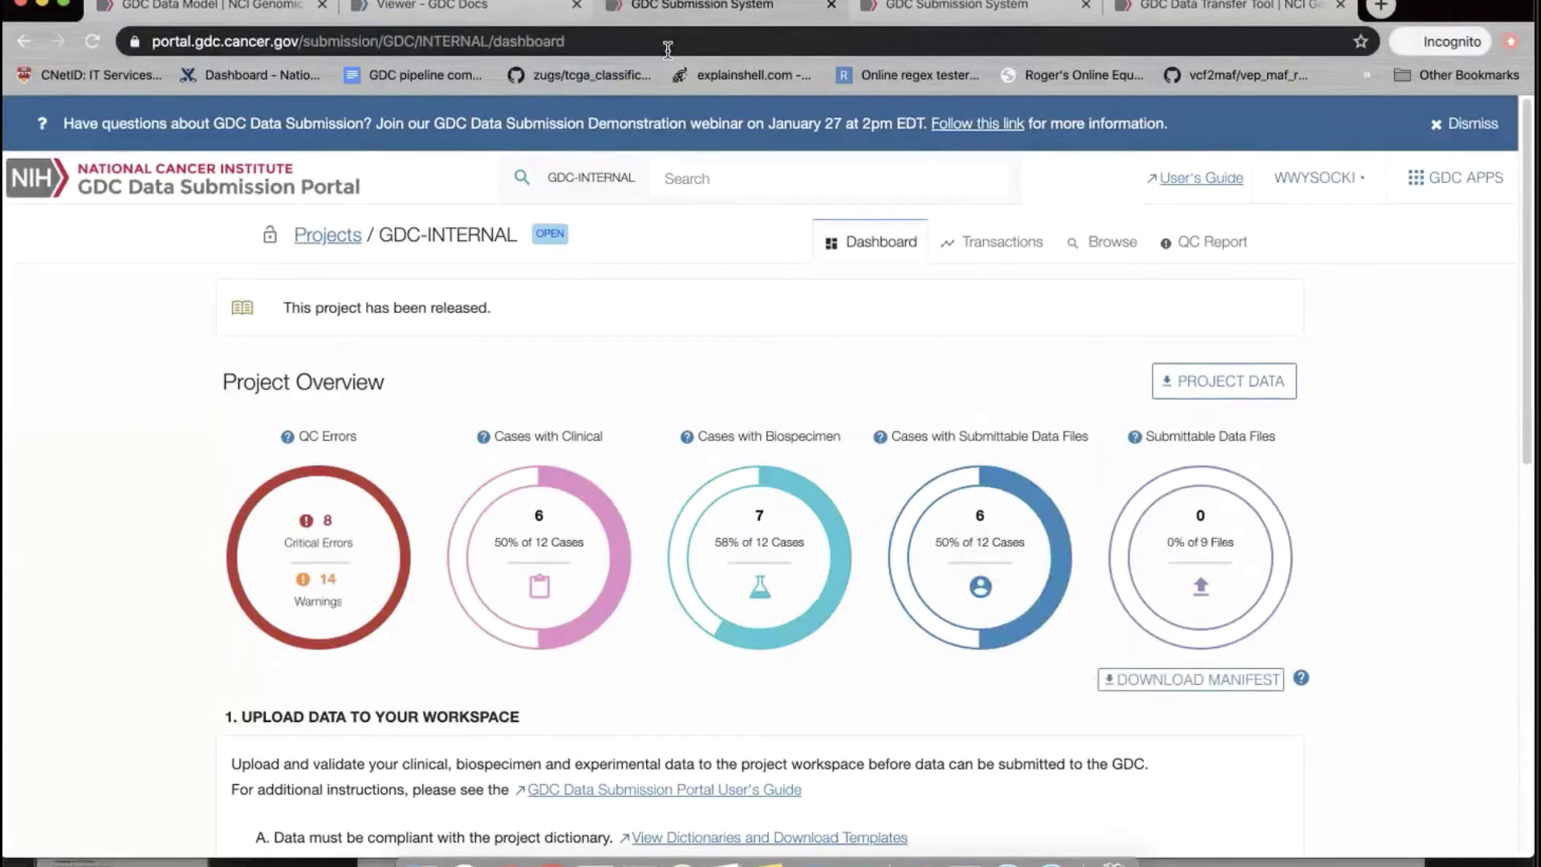
Switch to PowerPoint, start the slide show from the Aliquot diagram slide and advance to the GDC Upload / Validation Process slide
{"action": "left_click", "coordinate": [920, 862]}
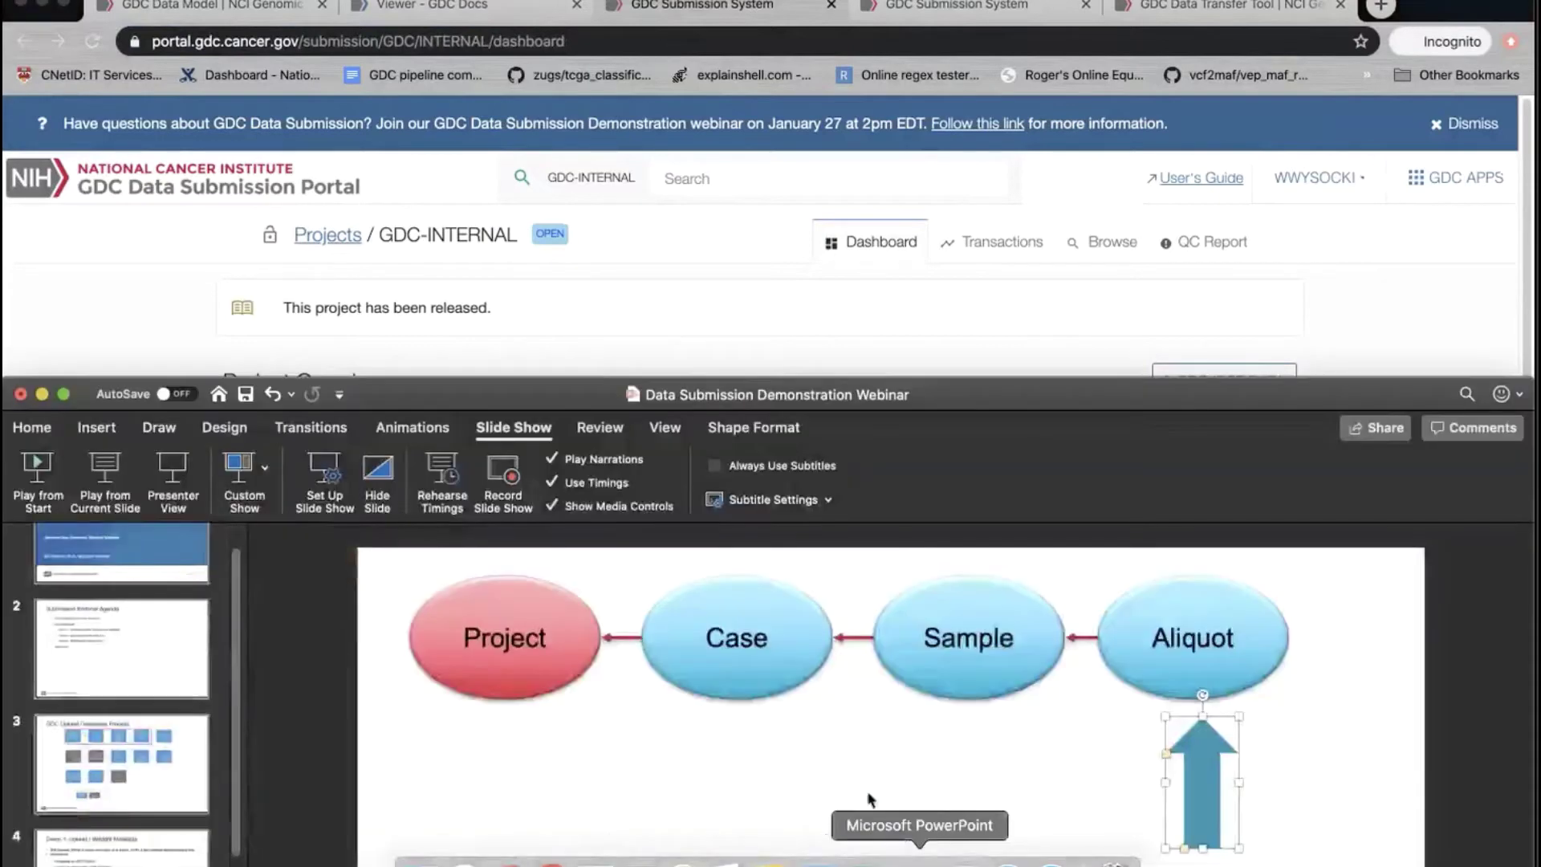
{"action": "left_click", "coordinate": [102, 486]}
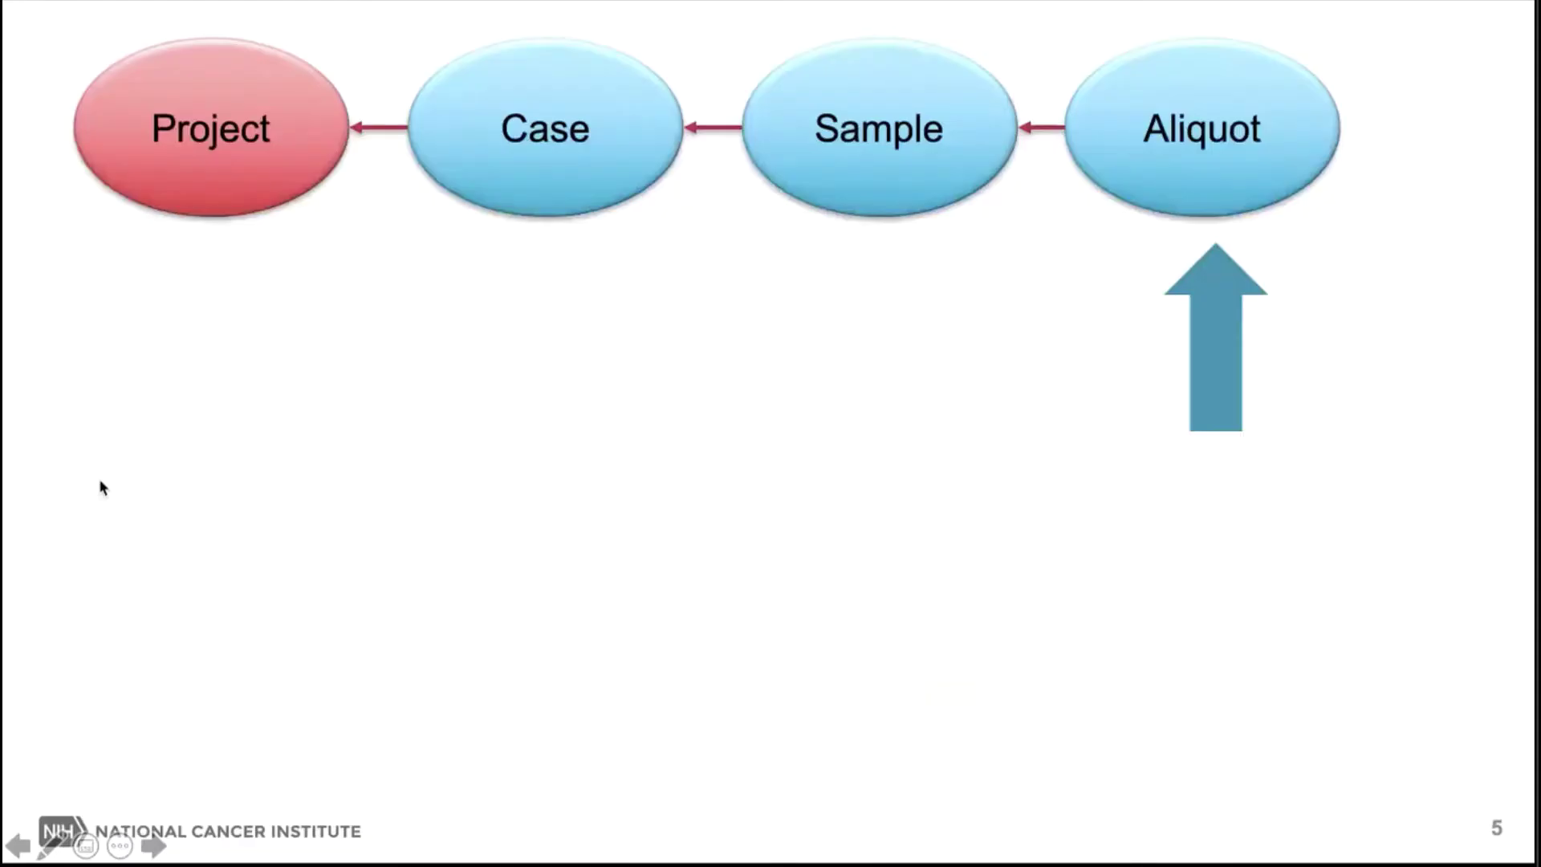
{"action": "left_click", "coordinate": [99, 480]}
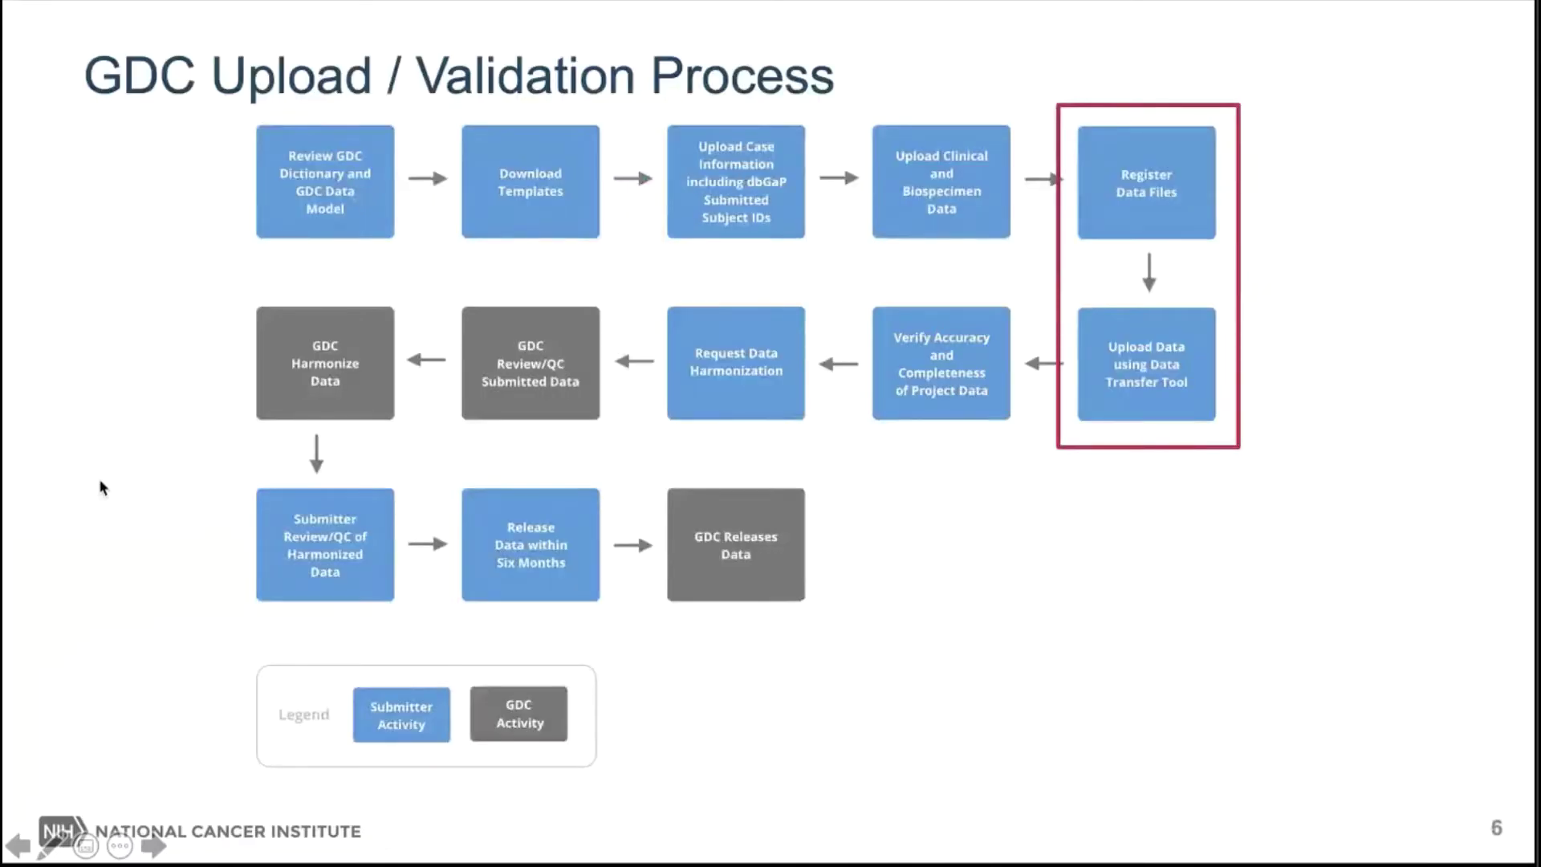
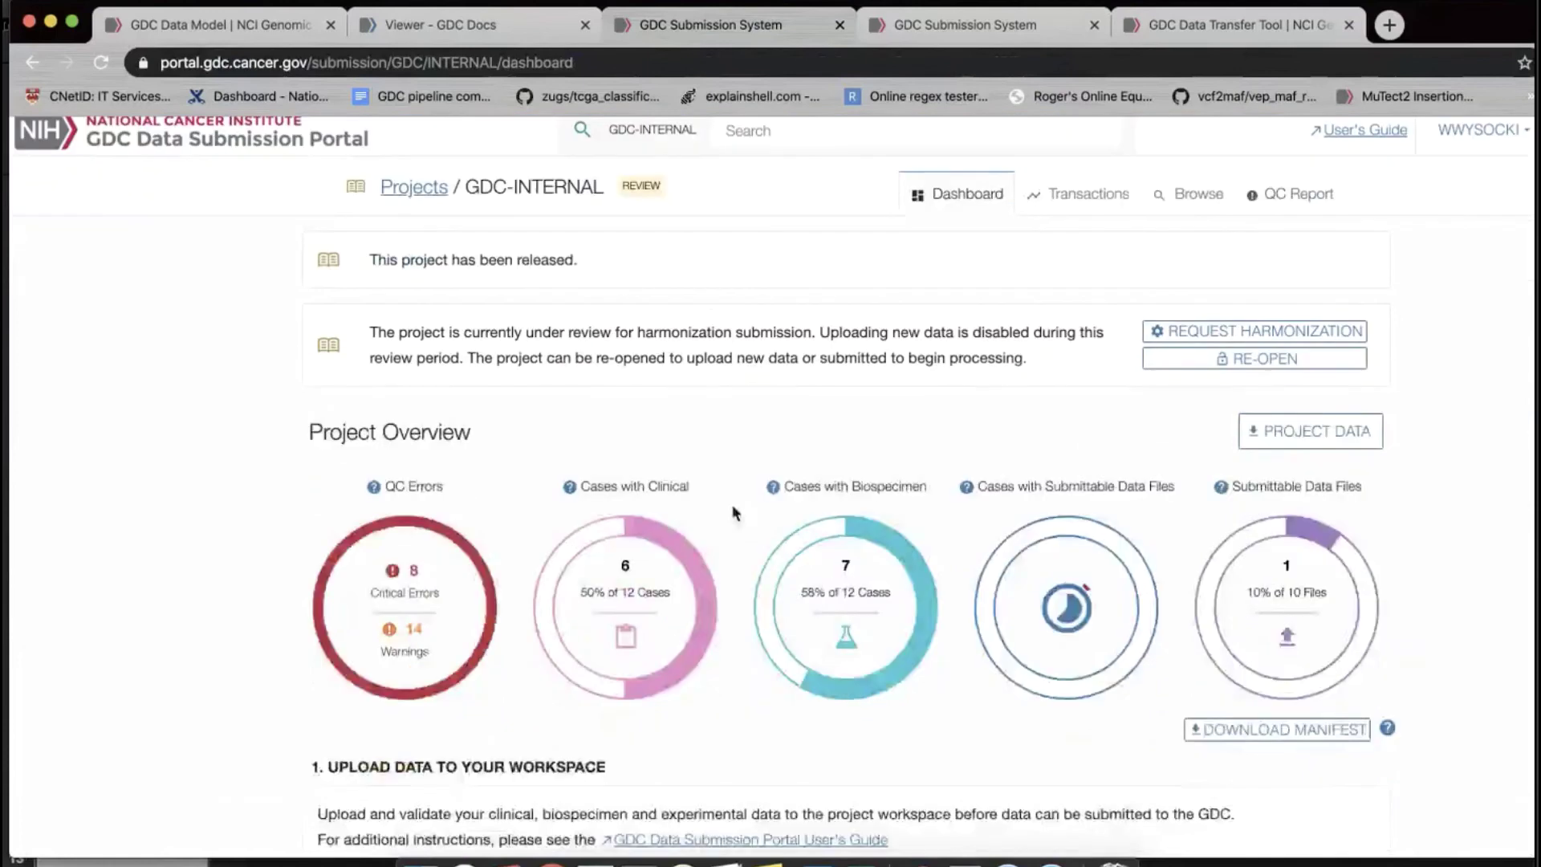
Browse the project's Submitted Aligned Reads, open GDC_INTERNAL-000006_tumor.bam and highlight its UUID in the page address
{"action": "scroll", "coordinate": [732, 512], "scroll_direction": "down", "scroll_amount": 1}
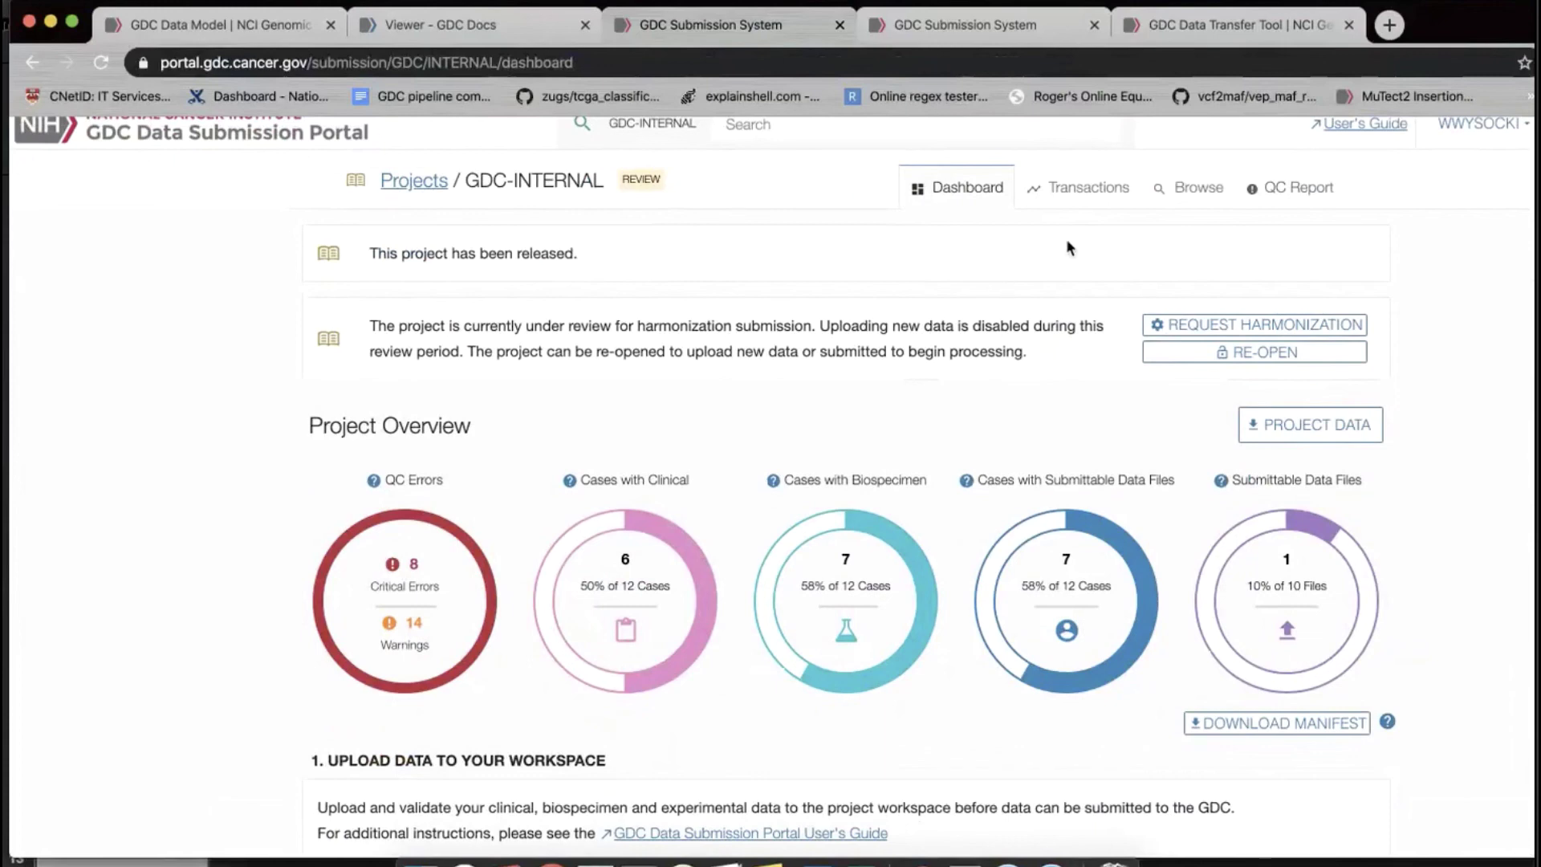
{"action": "left_click", "coordinate": [1194, 189]}
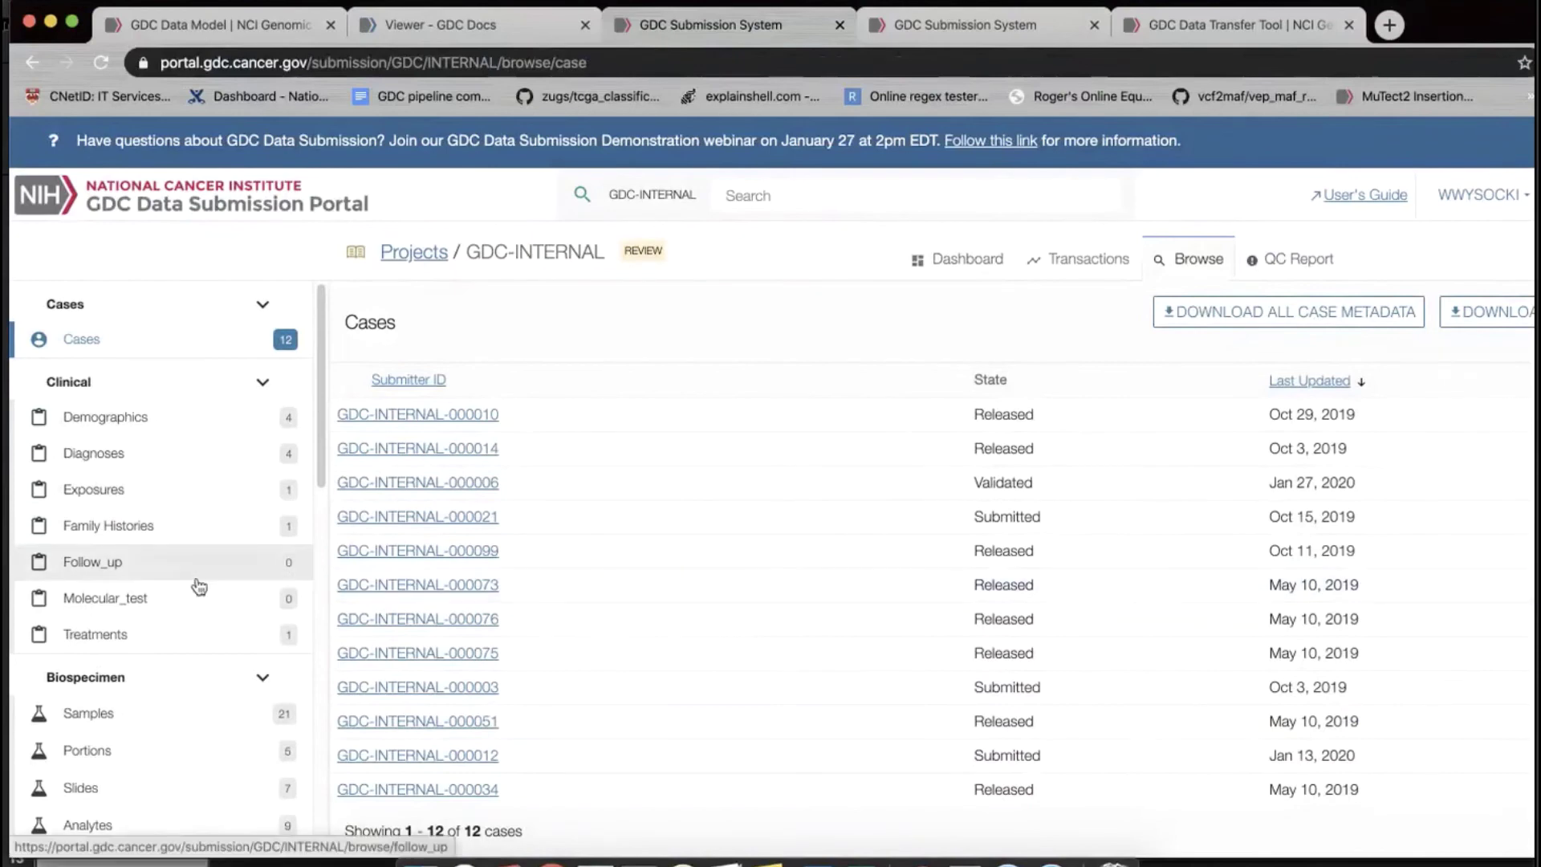
{"action": "scroll", "coordinate": [199, 587], "scroll_direction": "down", "scroll_amount": 3}
{"action": "scroll", "coordinate": [199, 588], "scroll_direction": "down", "scroll_amount": 3}
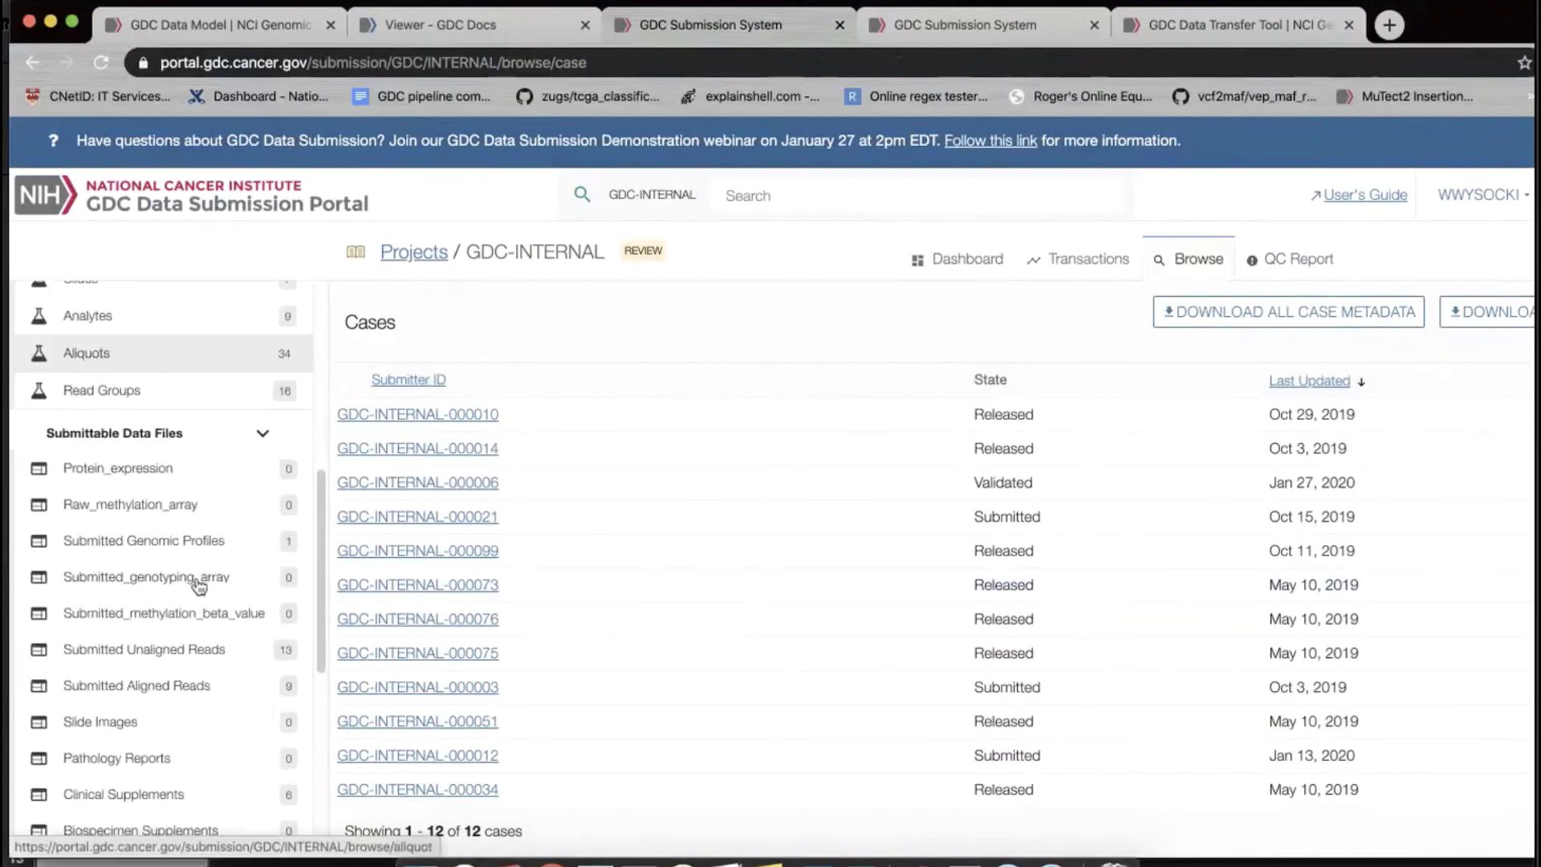
{"action": "scroll", "coordinate": [199, 587], "scroll_direction": "down", "scroll_amount": 2}
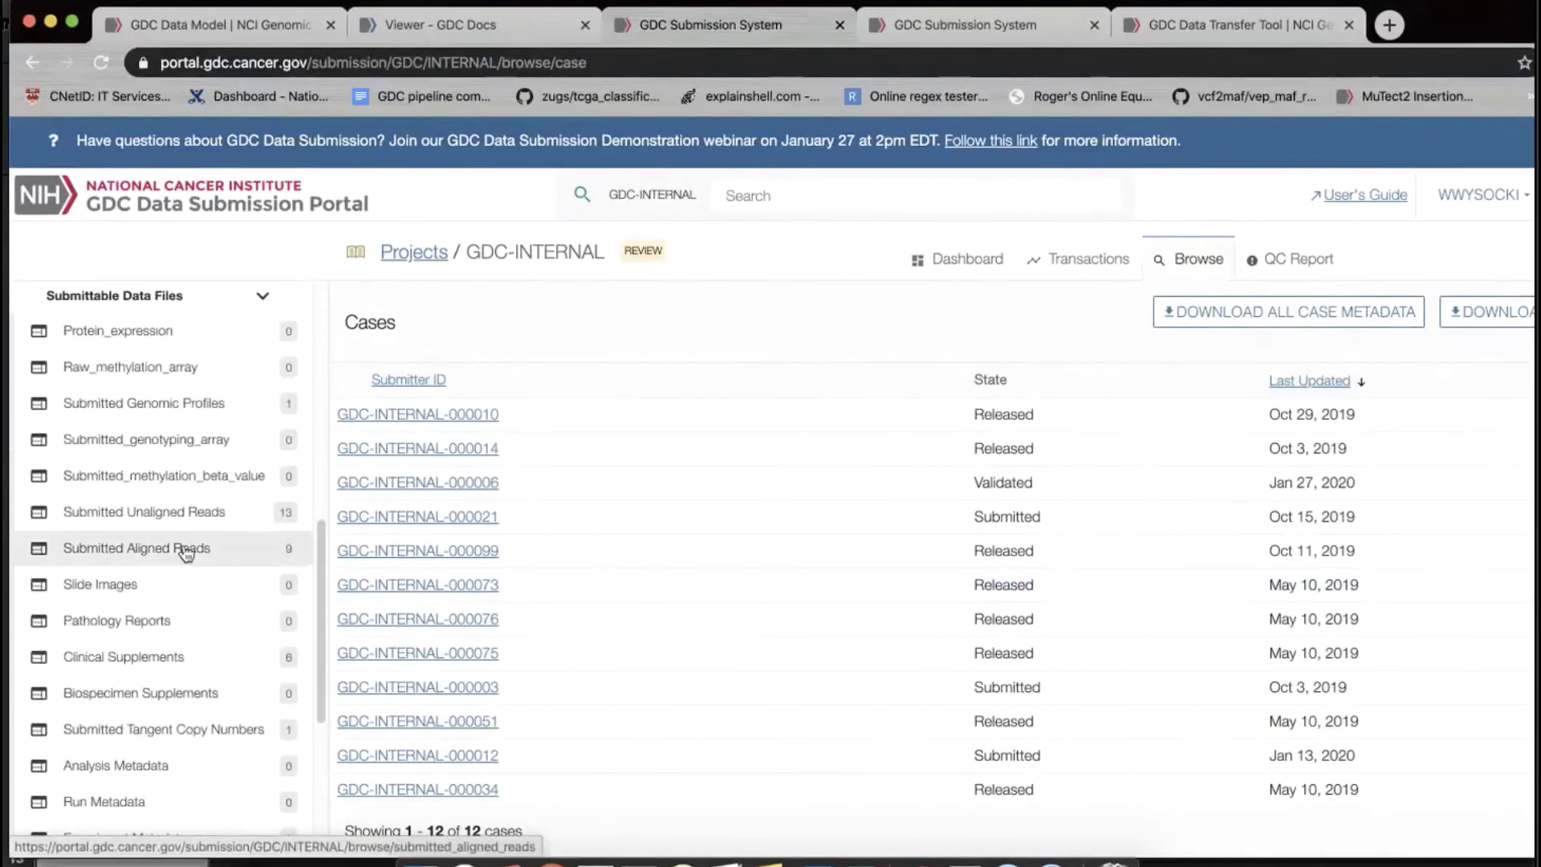
{"action": "left_click", "coordinate": [185, 549]}
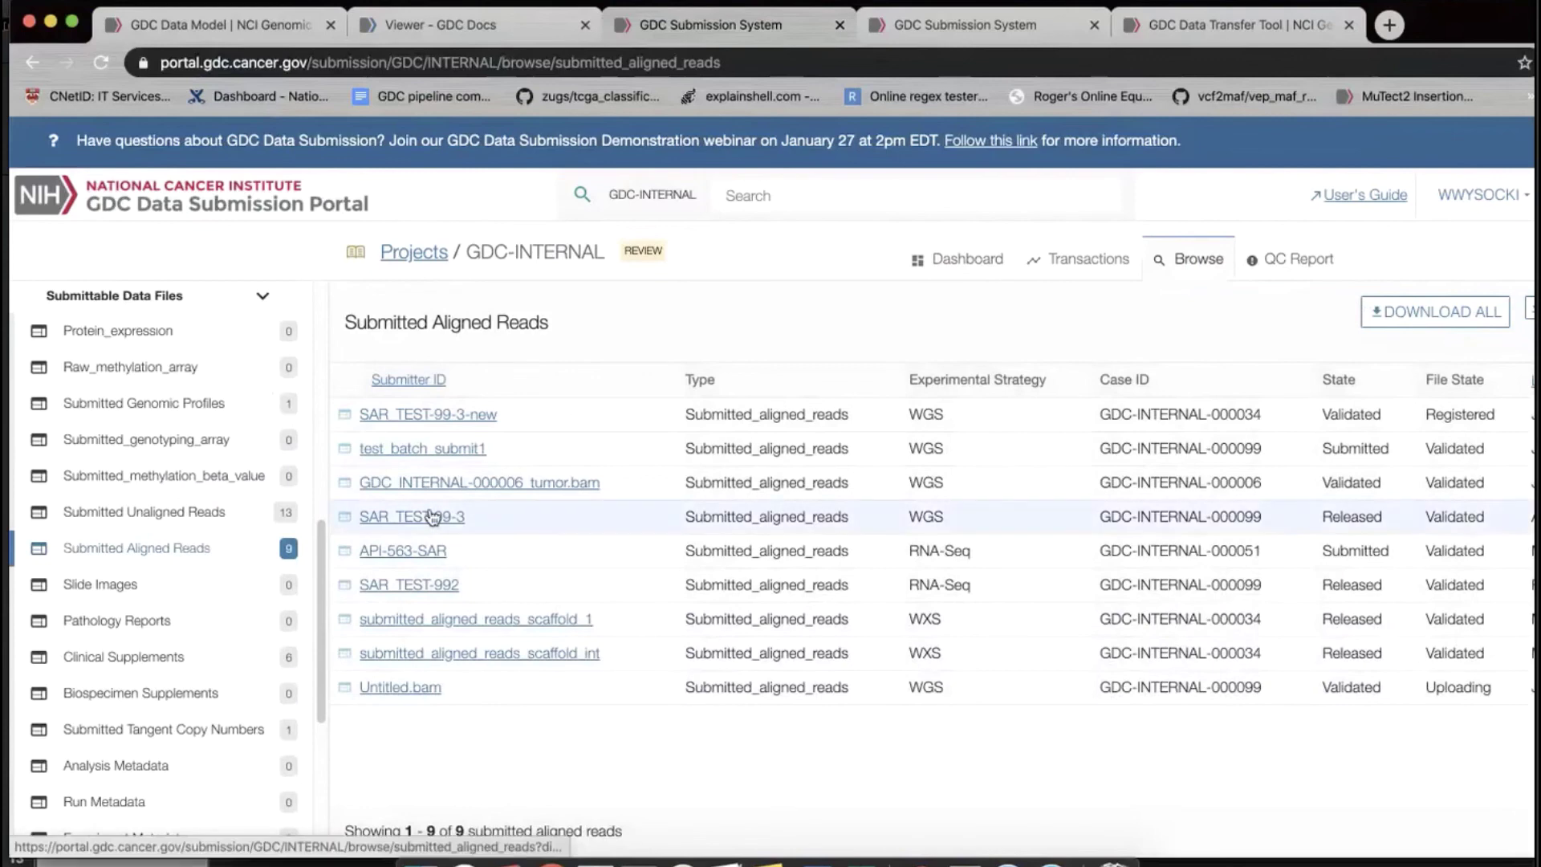
{"action": "left_click", "coordinate": [576, 484]}
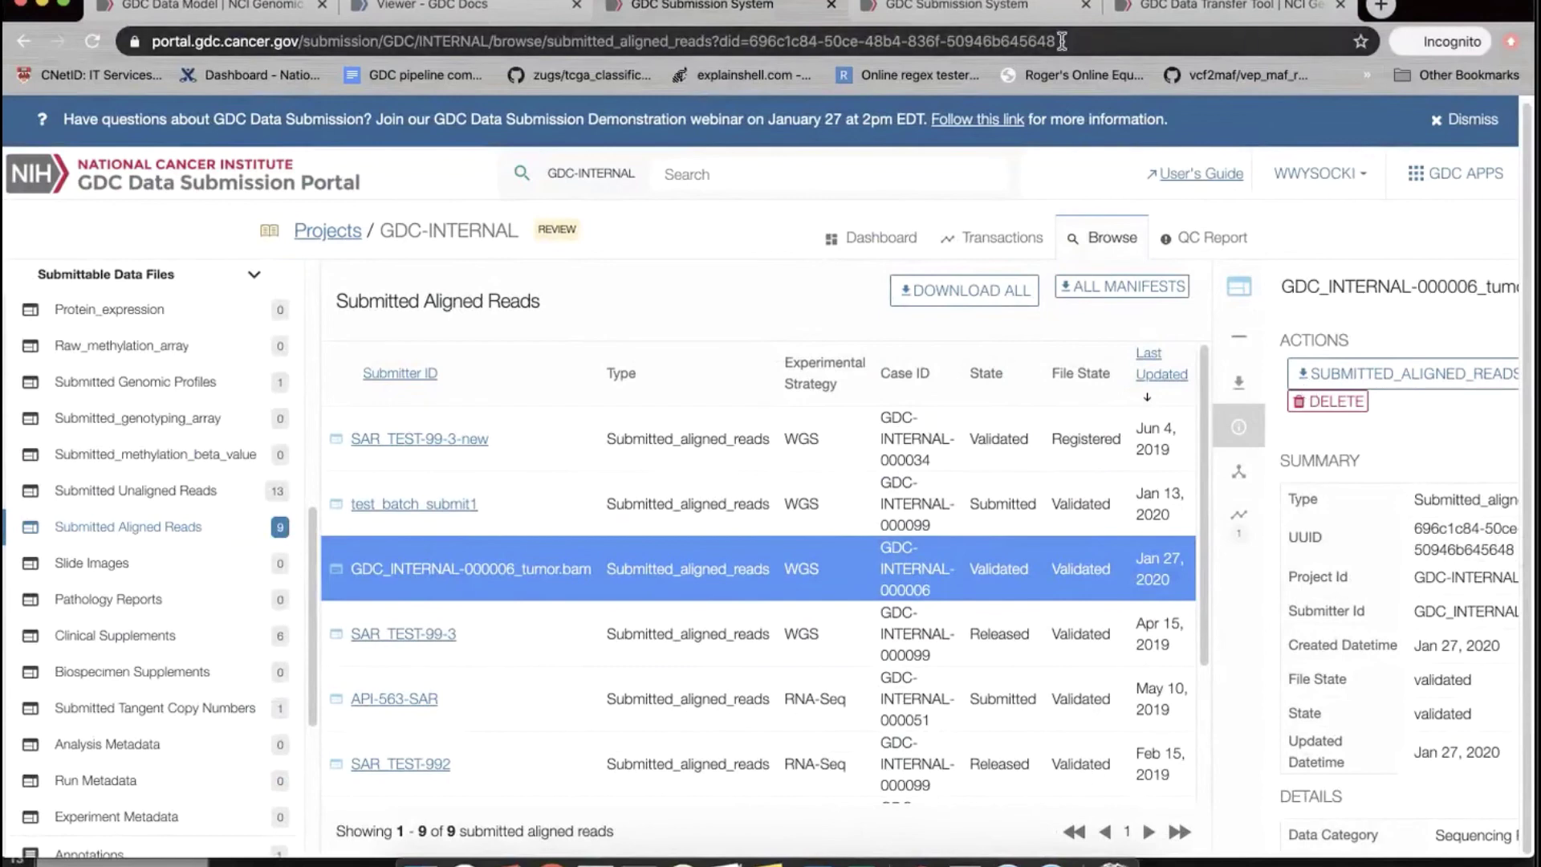
{"action": "left_click_drag", "start_coordinate": [1061, 41], "coordinate": [752, 43]}
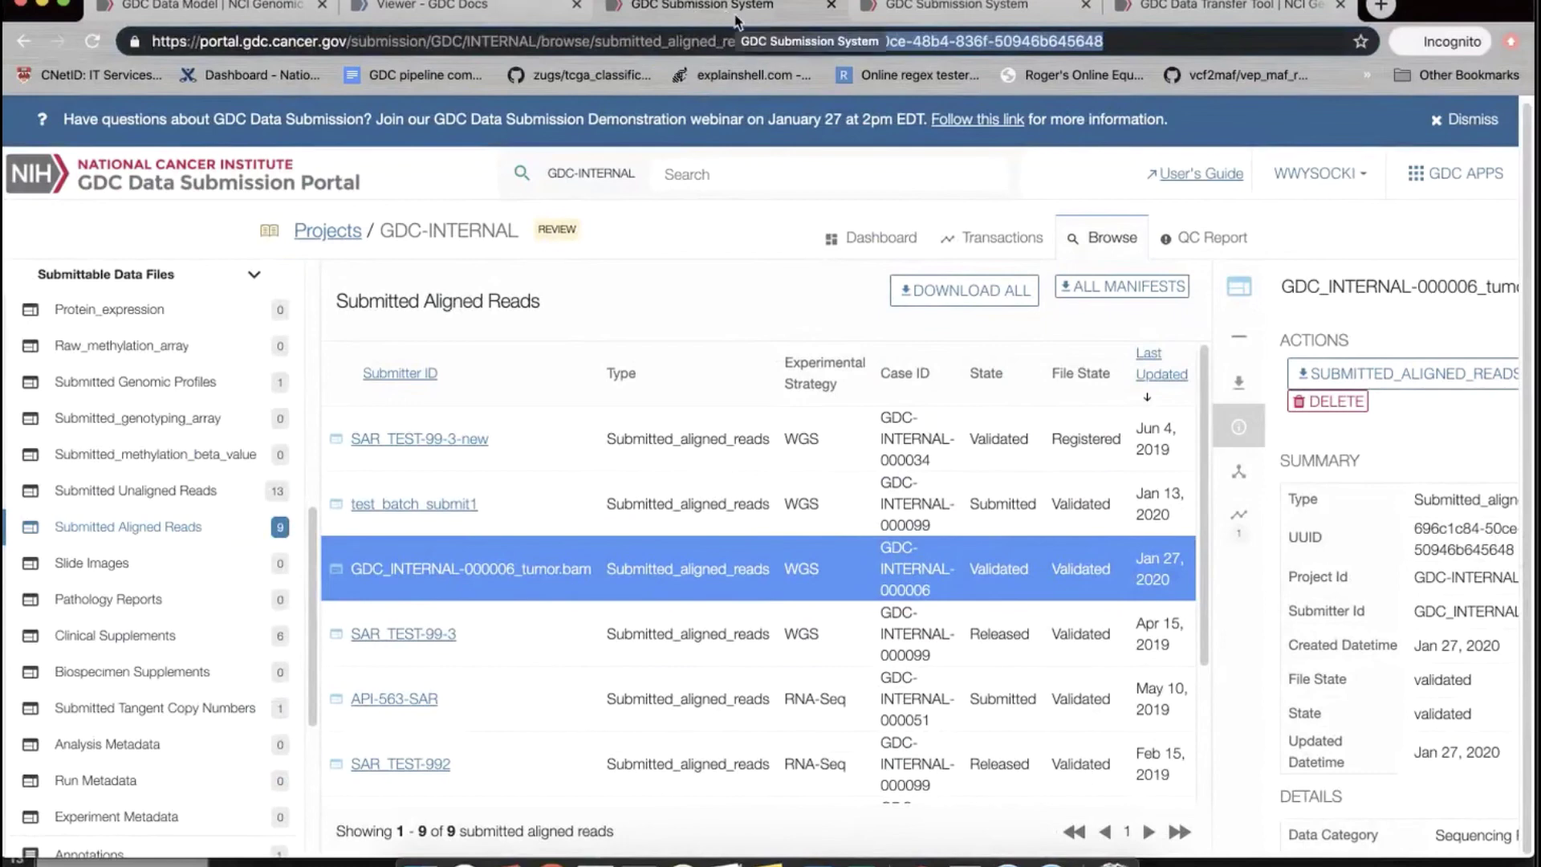
Switch to the GraphiQL page and highlight the base submission portal part of its address
{"action": "left_click", "coordinate": [923, 16]}
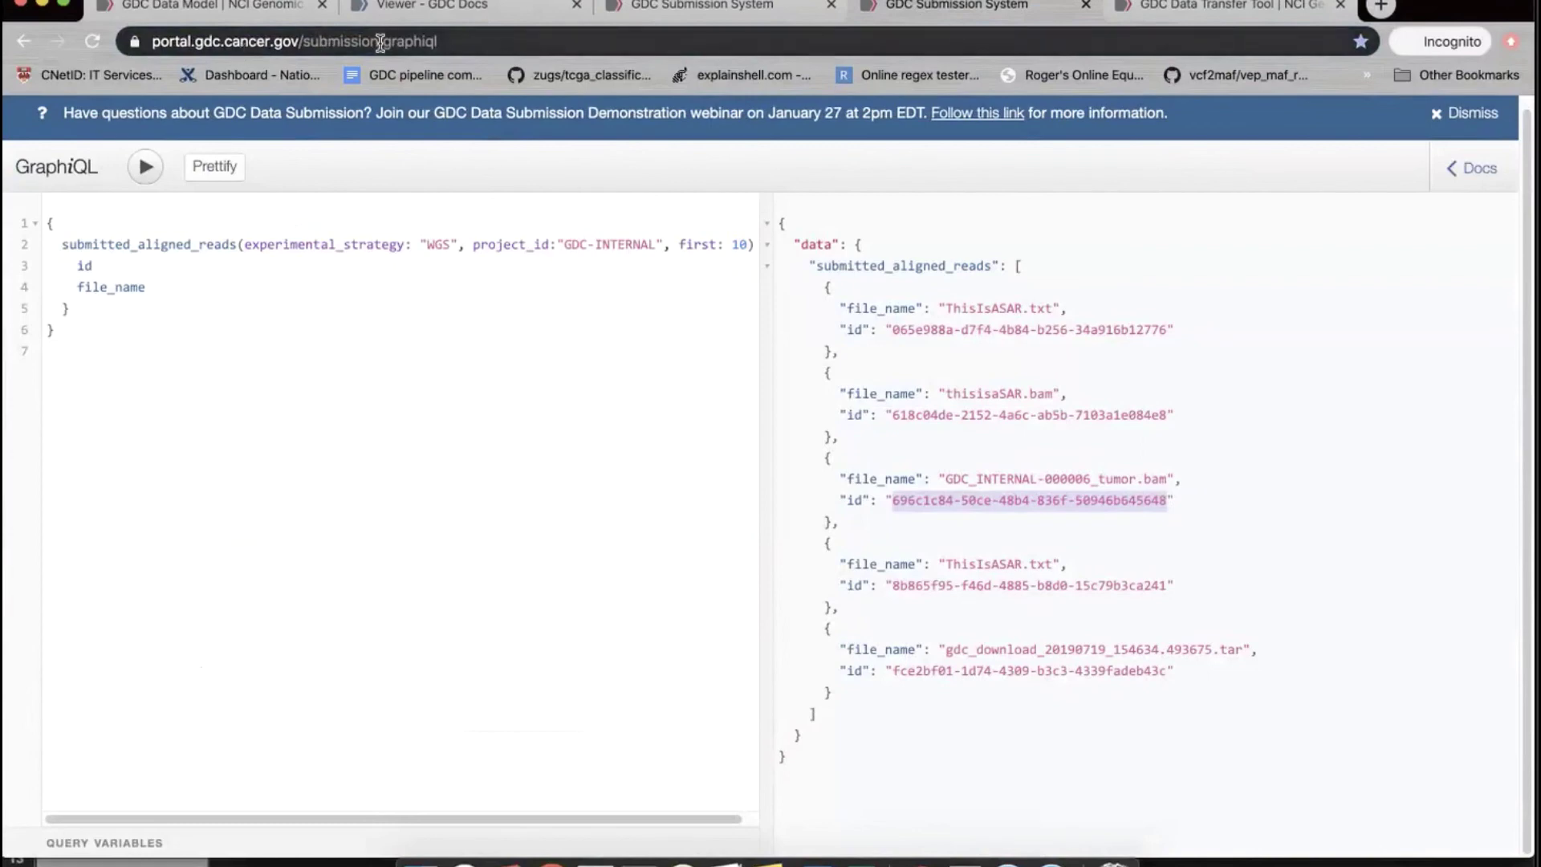
{"action": "left_click_drag", "start_coordinate": [383, 41], "coordinate": [87, 64]}
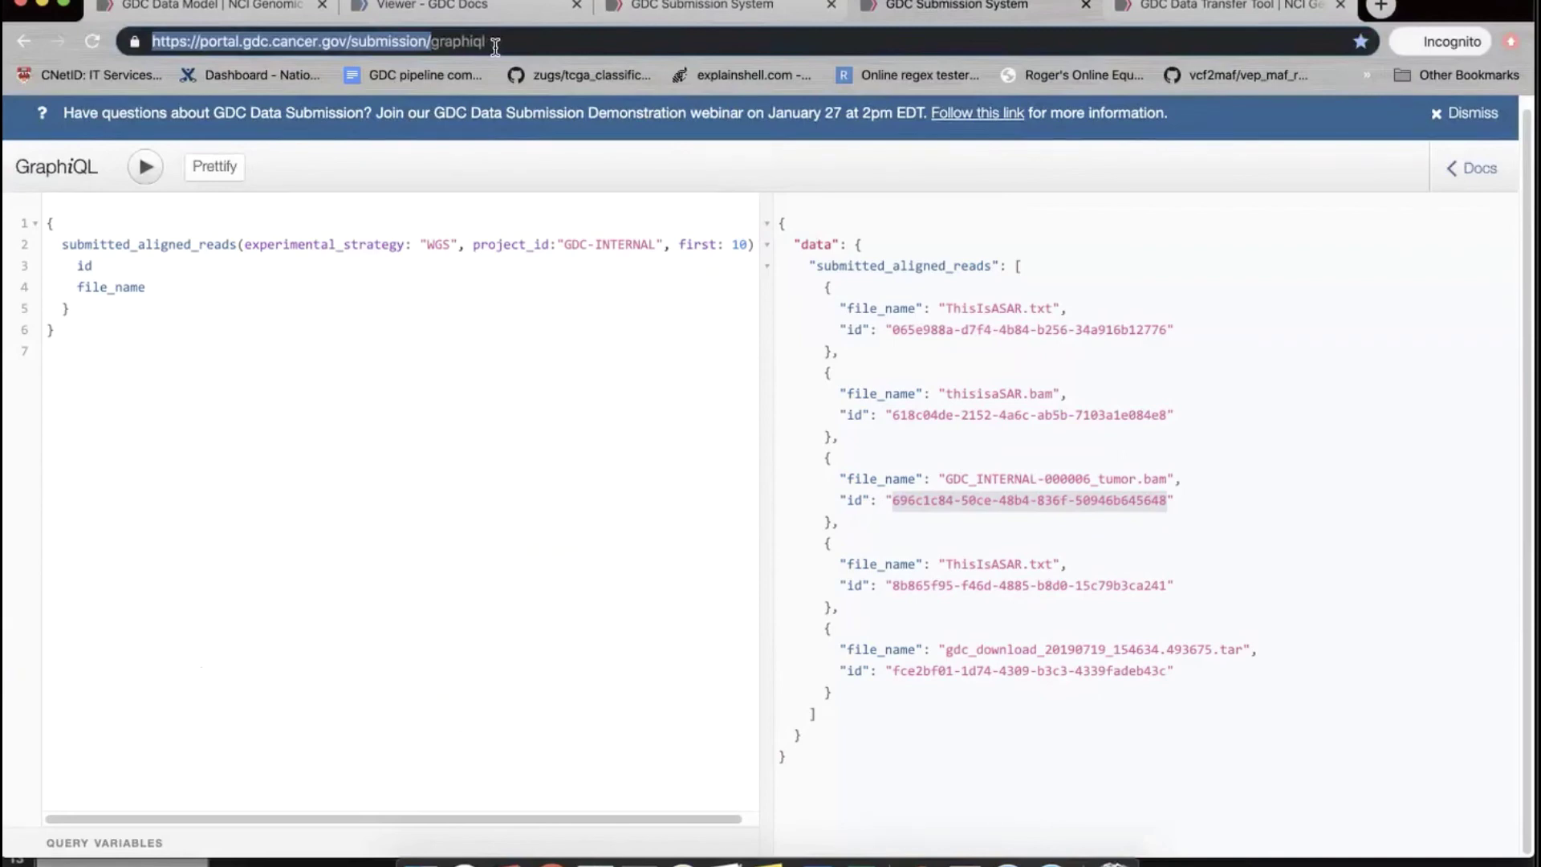
{"action": "left_click", "coordinate": [291, 280]}
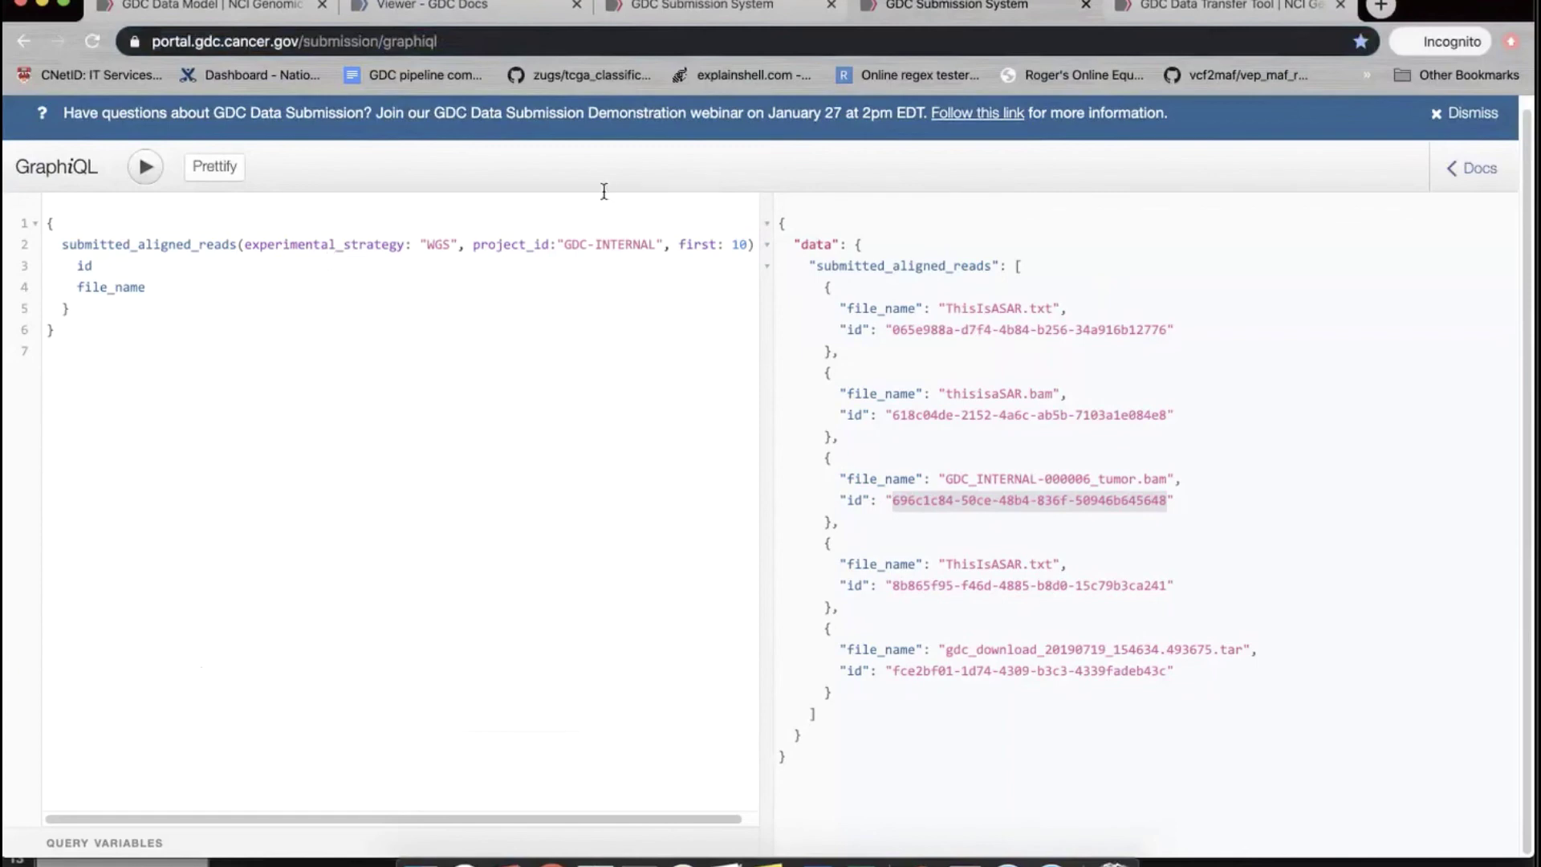
Replace the experimental_strategy and project_id filters of the submitted_aligned_reads query with an empty file_name:"" filter
{"action": "left_click_drag", "start_coordinate": [245, 244], "coordinate": [662, 244]}
{"action": "key", "text": "BackSpace"}
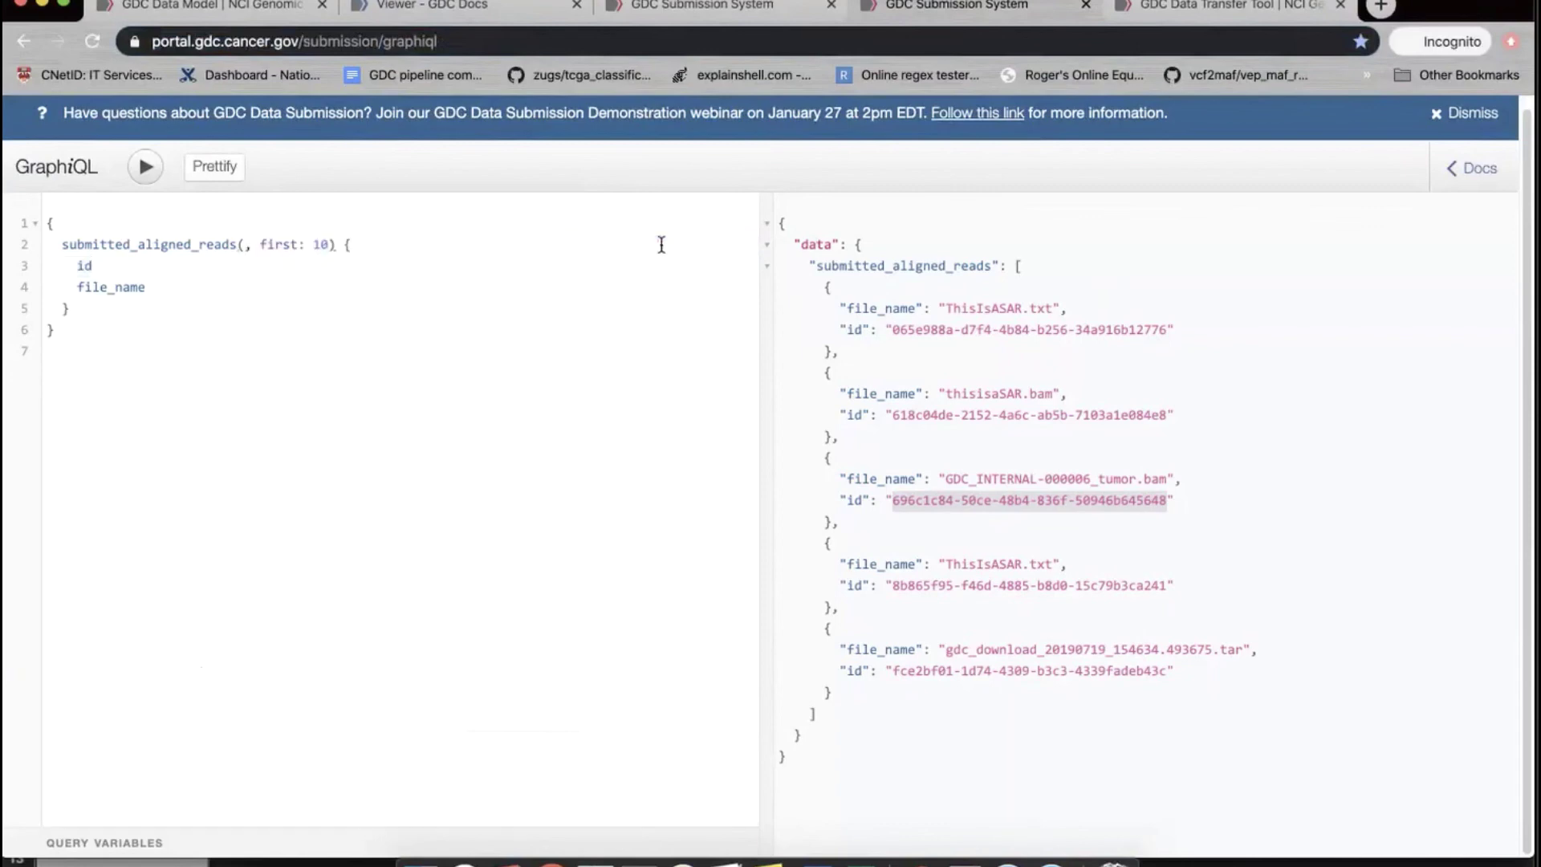
{"action": "type", "text": "file"}
{"action": "key", "text": "Down"}
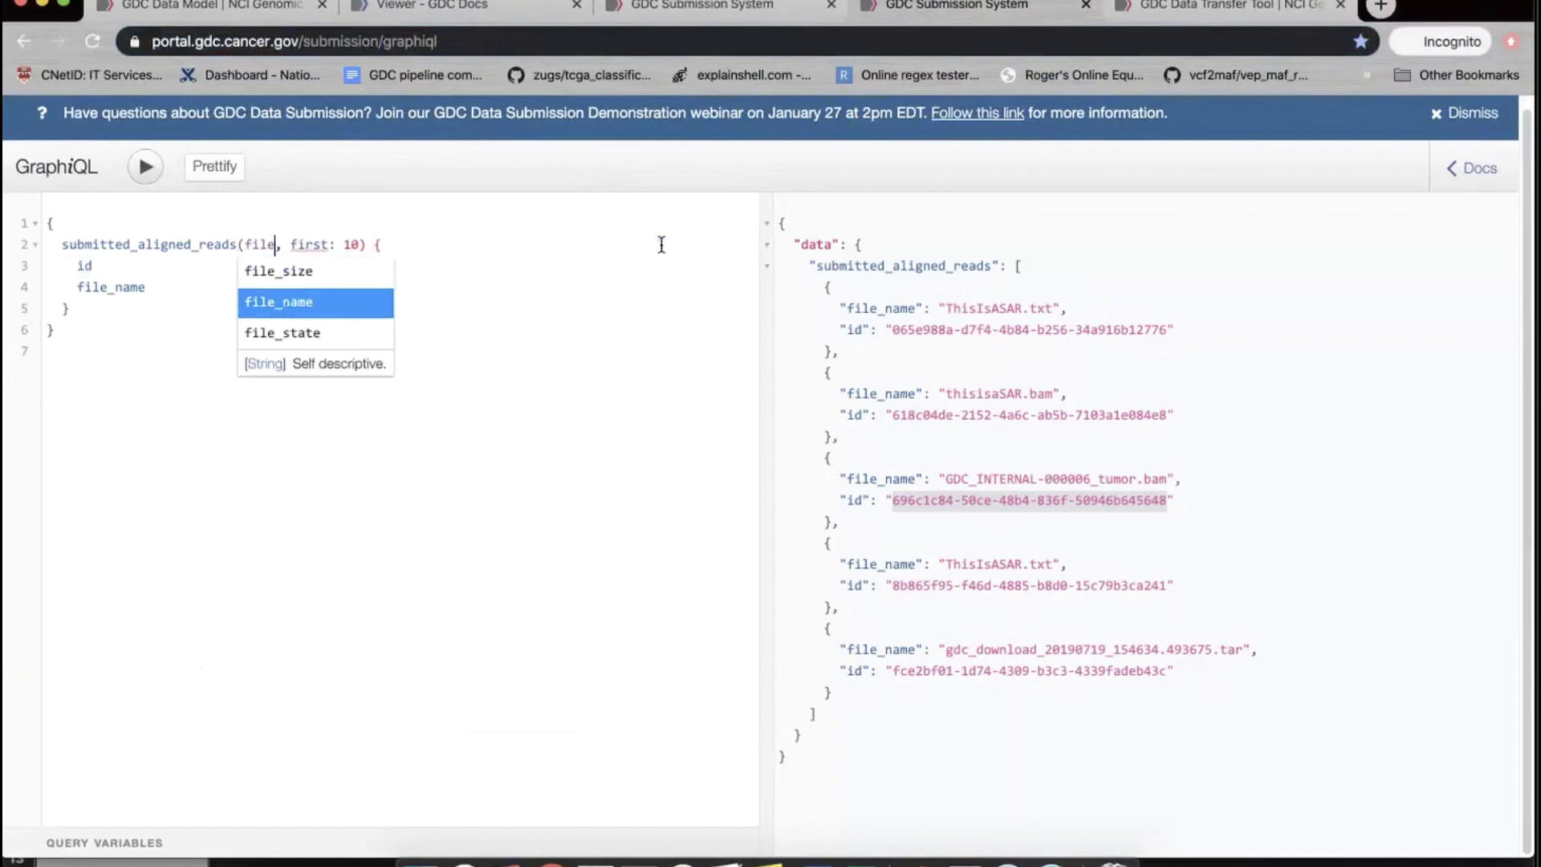
{"action": "key", "text": "Return"}
{"action": "type", "text": "\"\""}
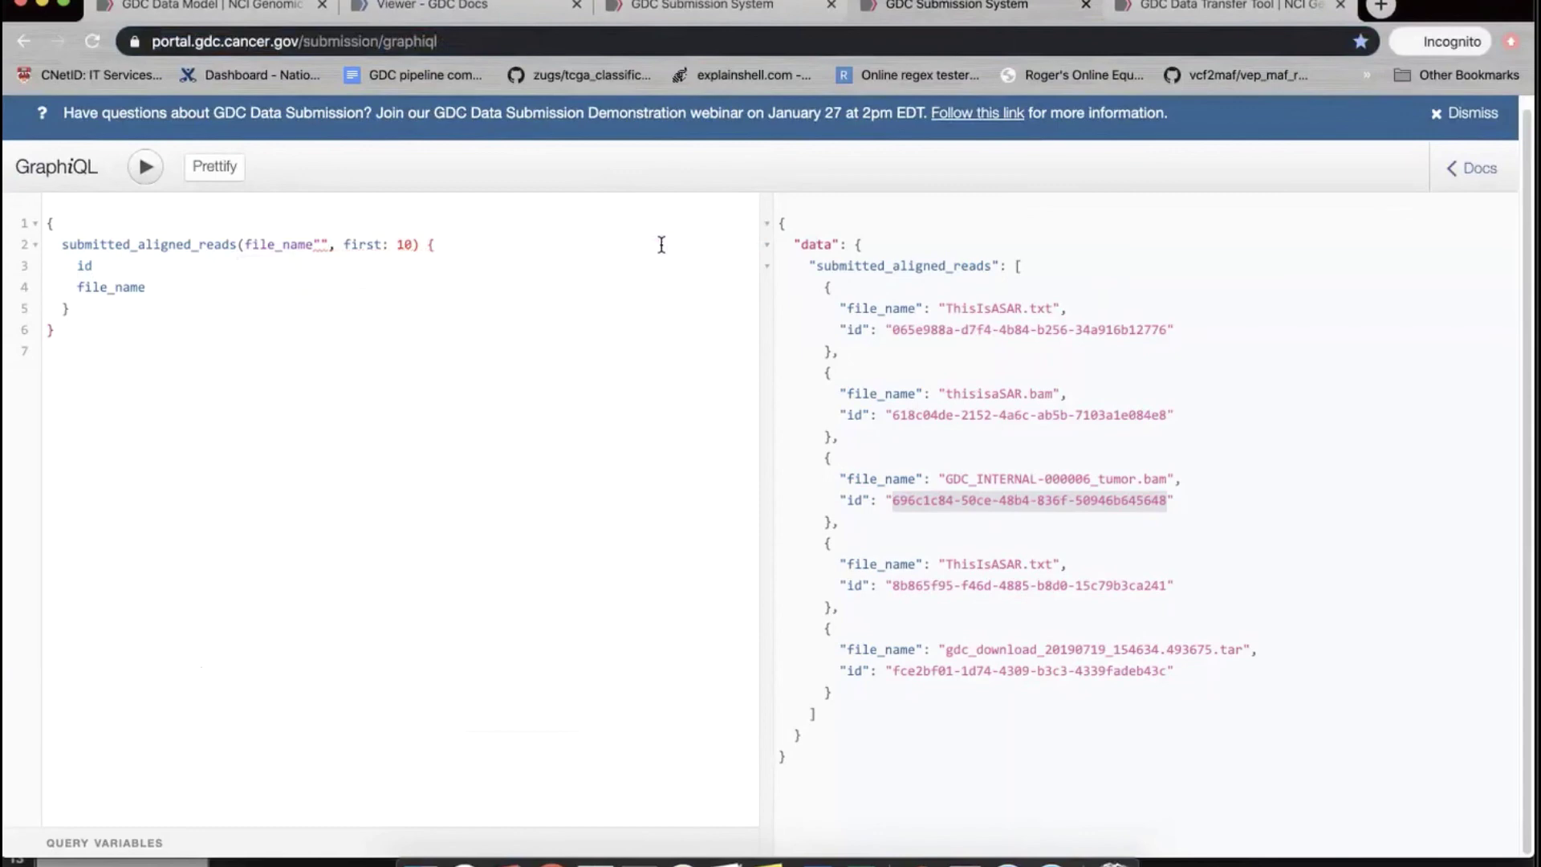
{"action": "key", "text": "Left"}
{"action": "key", "text": "Left"}
{"action": "type", "text": ":"}
{"action": "key", "text": "Right"}
{"action": "key", "text": "Right"}
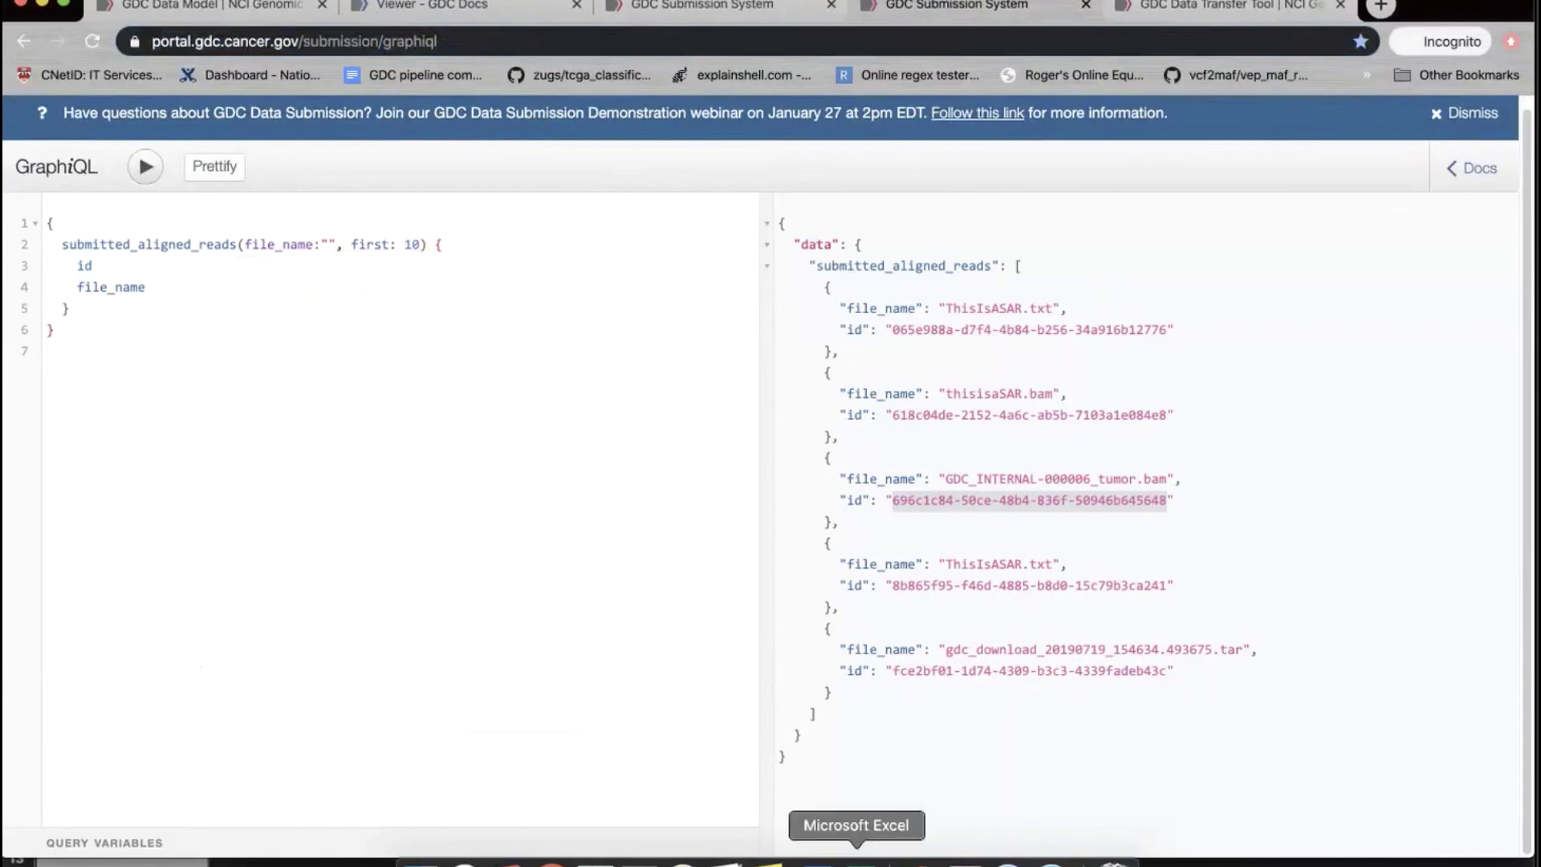
Copy the file name GDC_INTERNAL-000006_tumor.bam from the Submitted_Aligned_Reads sheet in Excel into the query's file_name filter in Chrome
{"action": "left_click", "coordinate": [857, 859]}
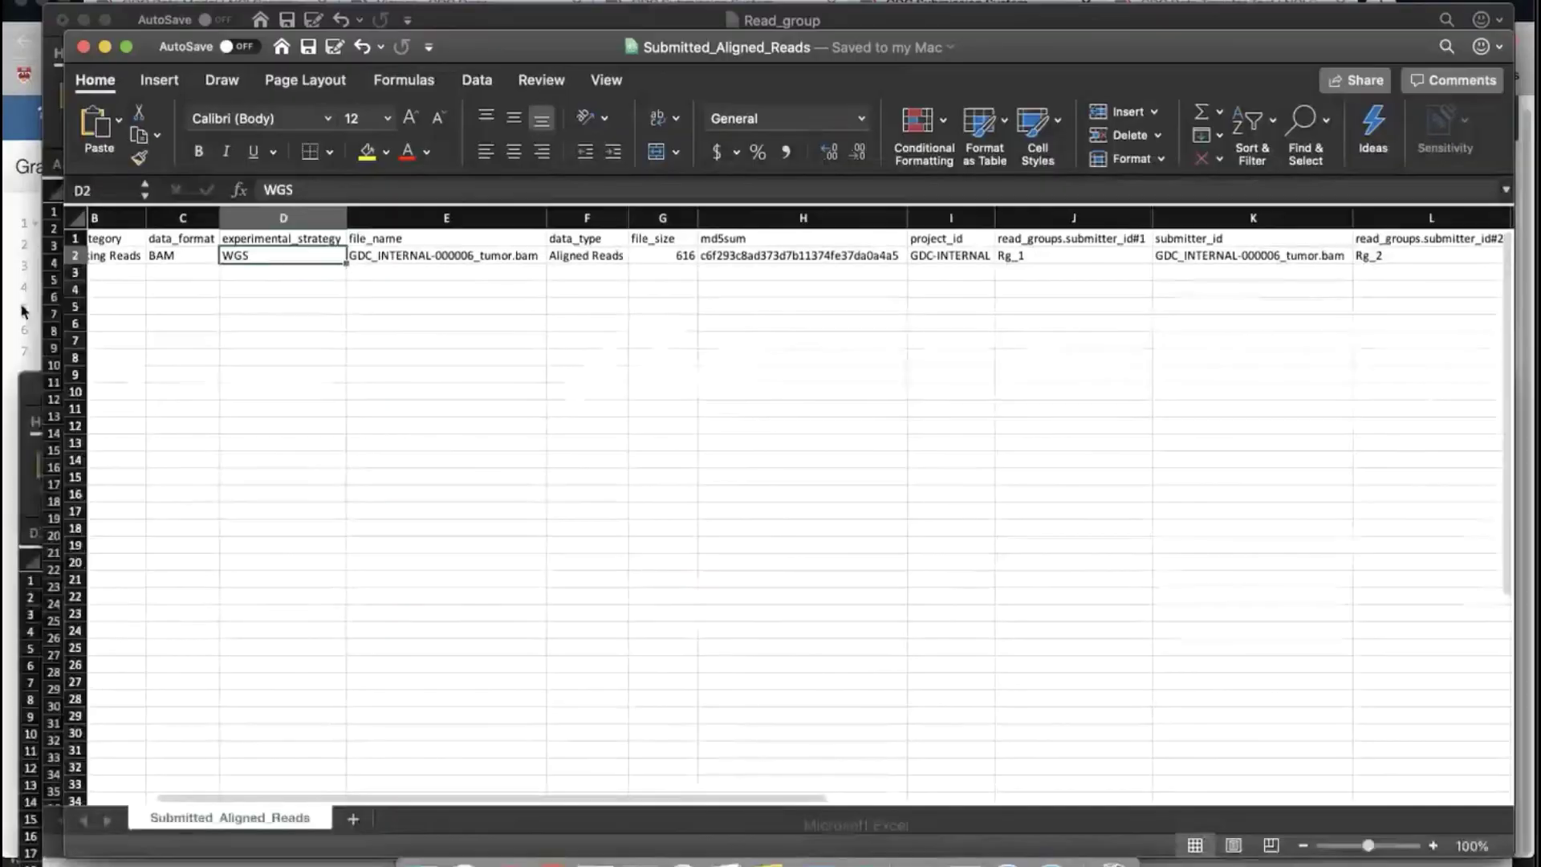
{"action": "left_click", "coordinate": [479, 258]}
{"action": "key", "text": "cmd+c"}
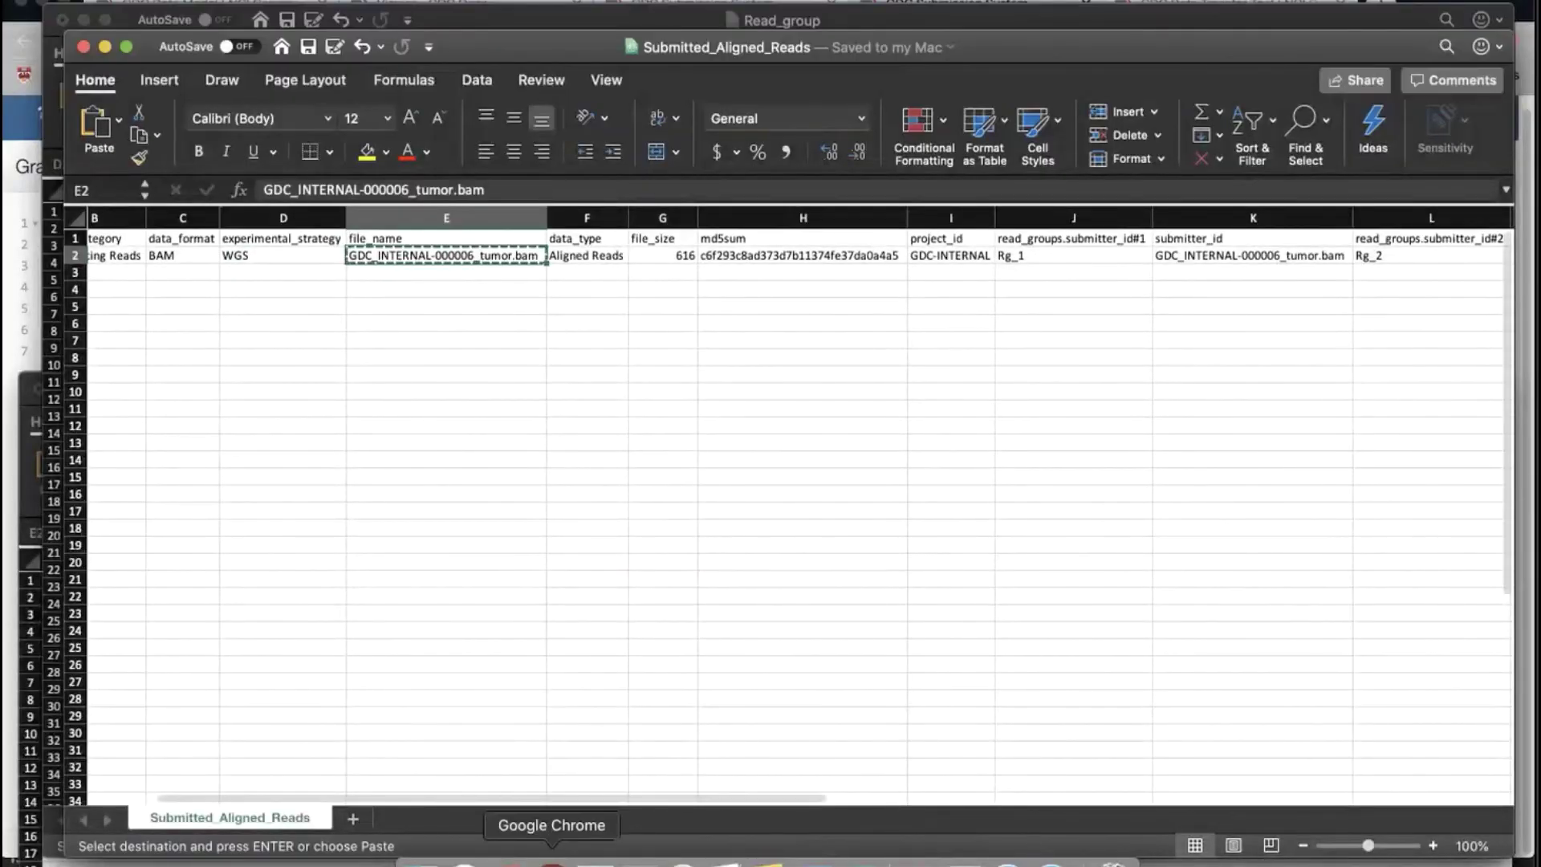
{"action": "left_click", "coordinate": [552, 856]}
{"action": "left_click", "coordinate": [330, 244]}
{"action": "key", "text": "cmd+v"}
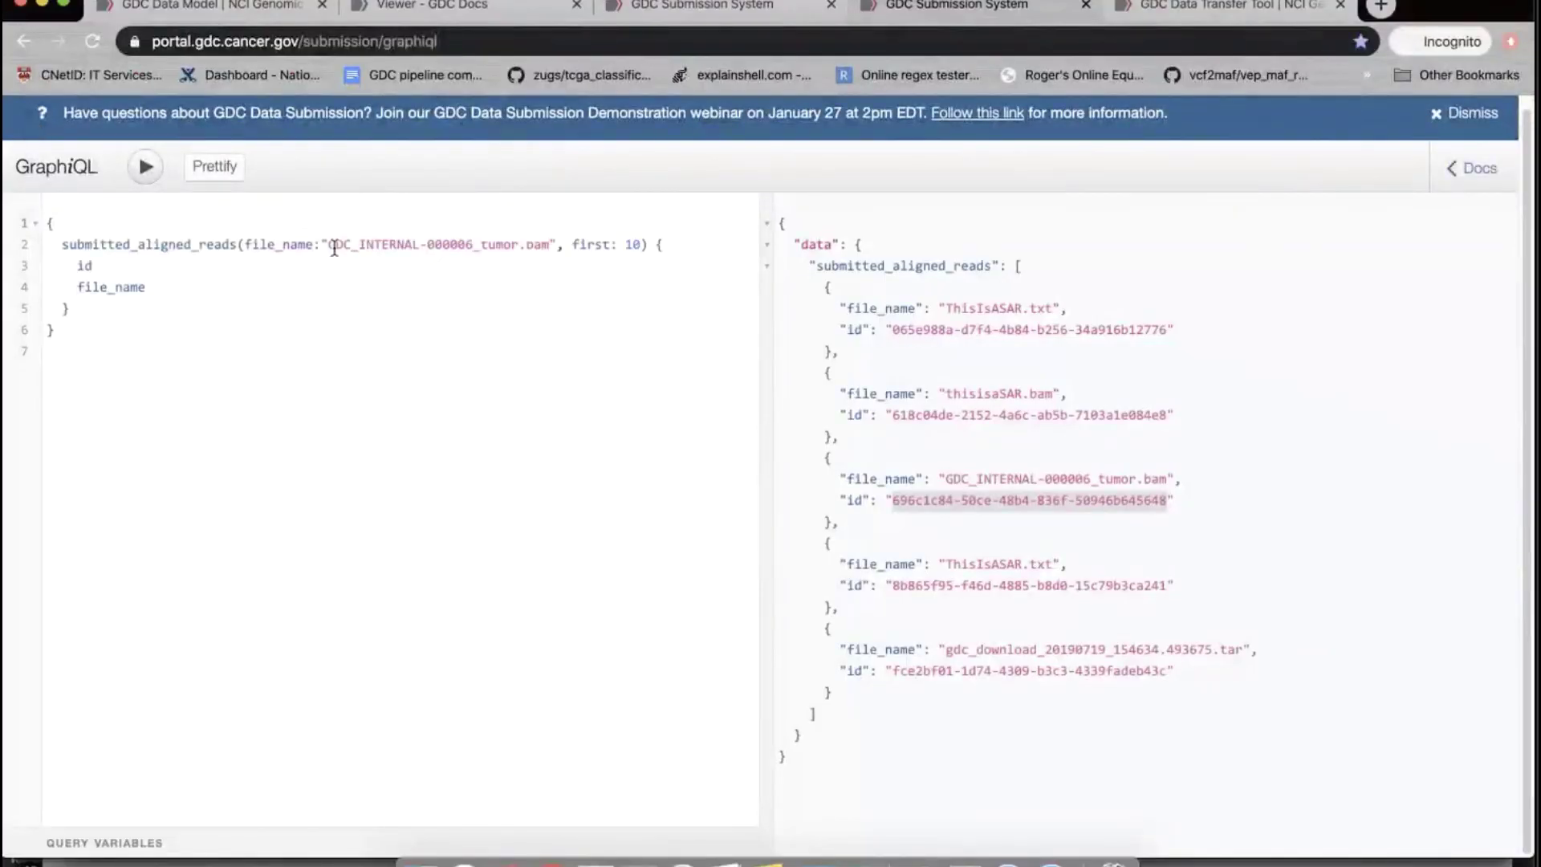
Run the file_name query in GraphiQL and highlight the id returned for GDC_INTERNAL-000006_tumor.bam
{"action": "left_click", "coordinate": [146, 170]}
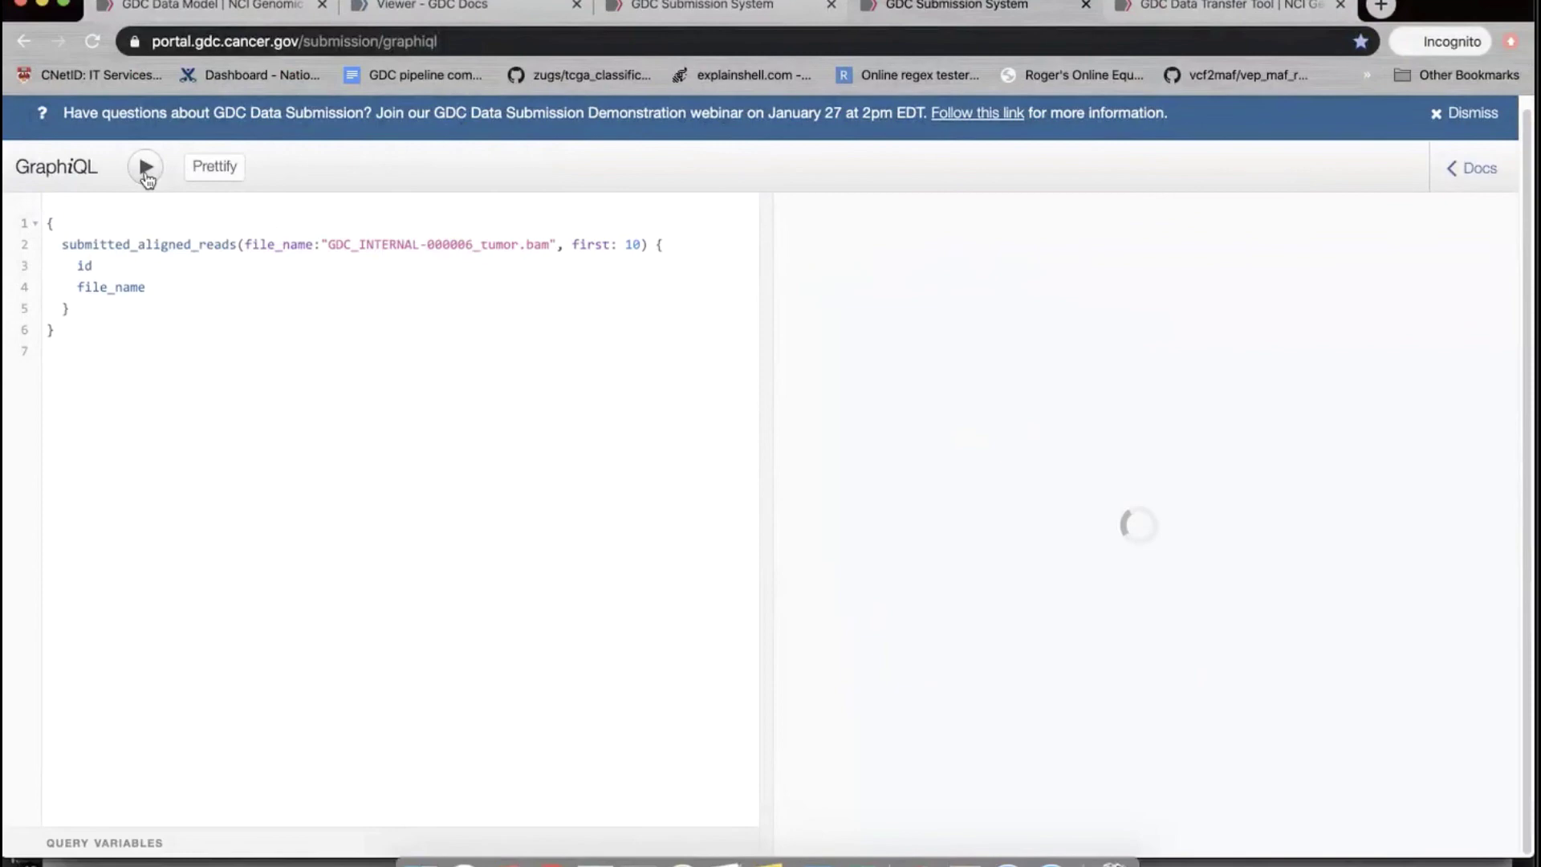
{"action": "left_click", "coordinate": [893, 330]}
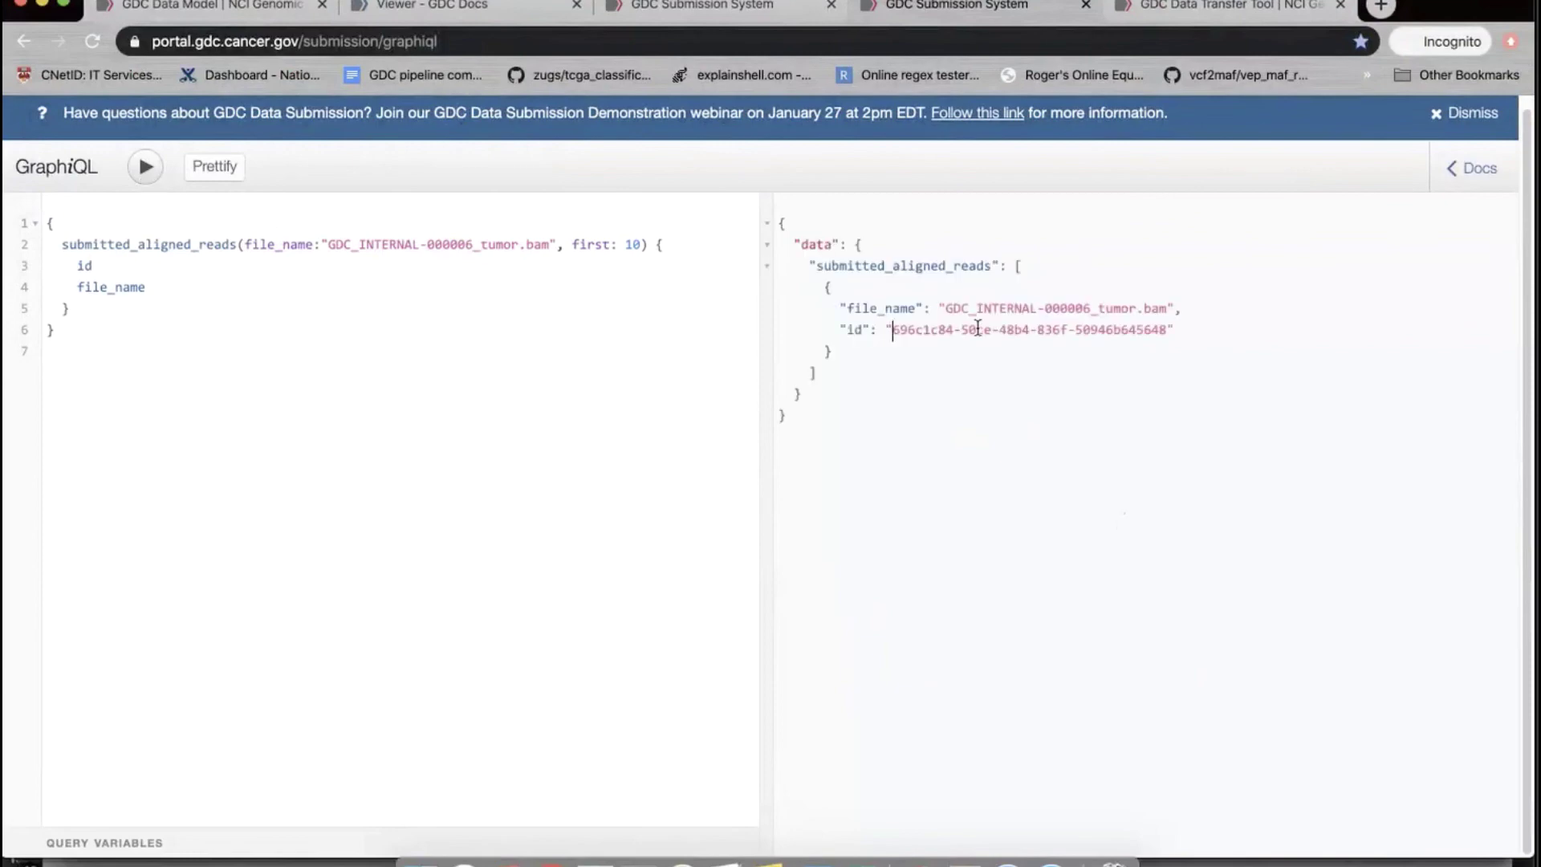
{"action": "left_click_drag", "start_coordinate": [978, 327], "coordinate": [1168, 330]}
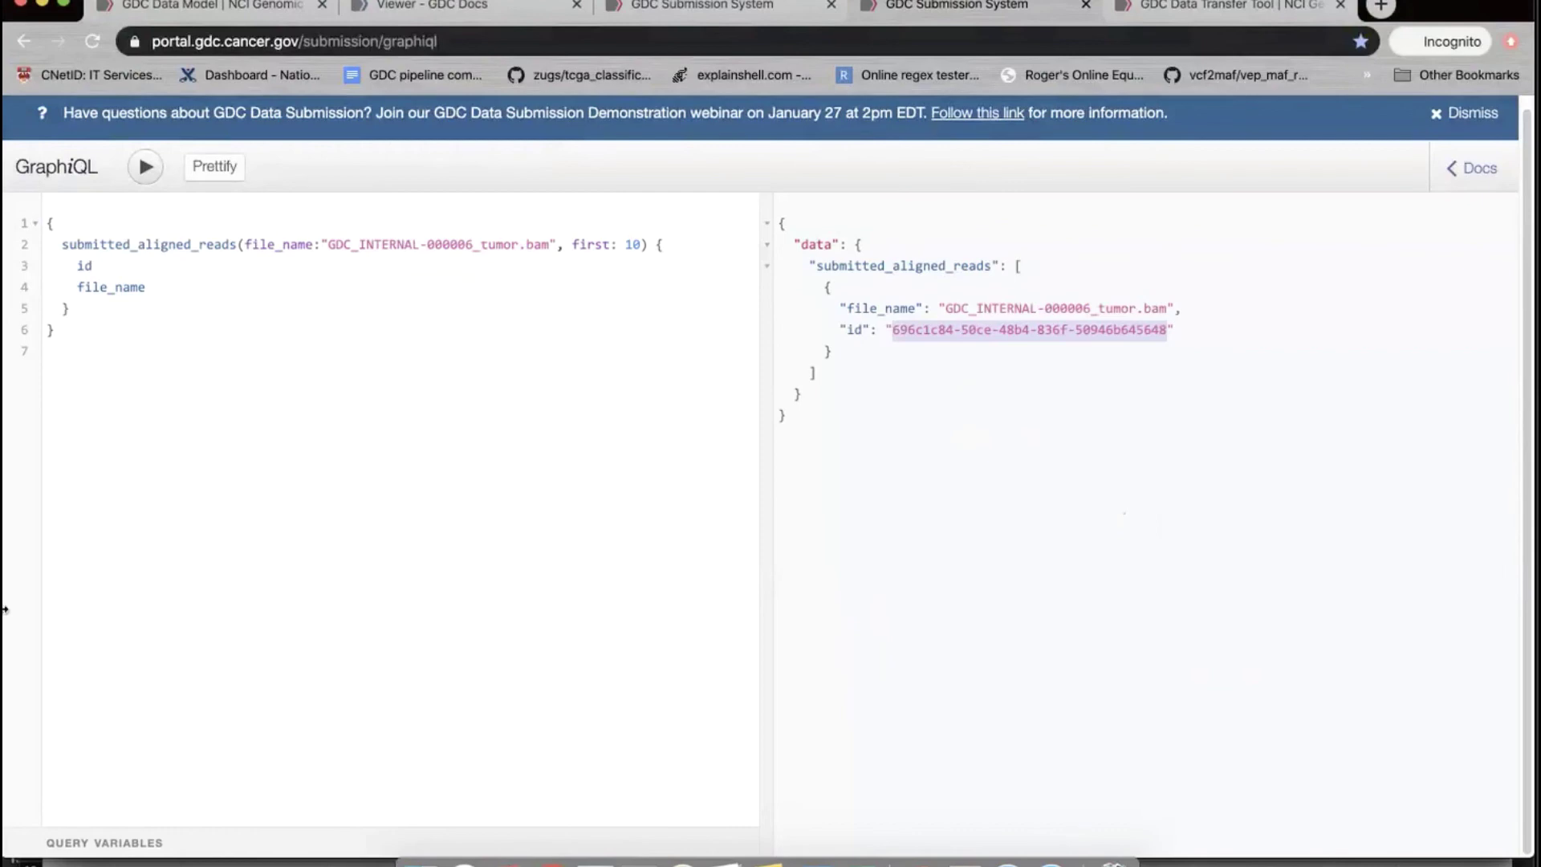
View the read groups slide in PowerPoint, return to the GDC-INTERNAL dashboard in Chrome and re-open the project from review
{"action": "left_click", "coordinate": [919, 863]}
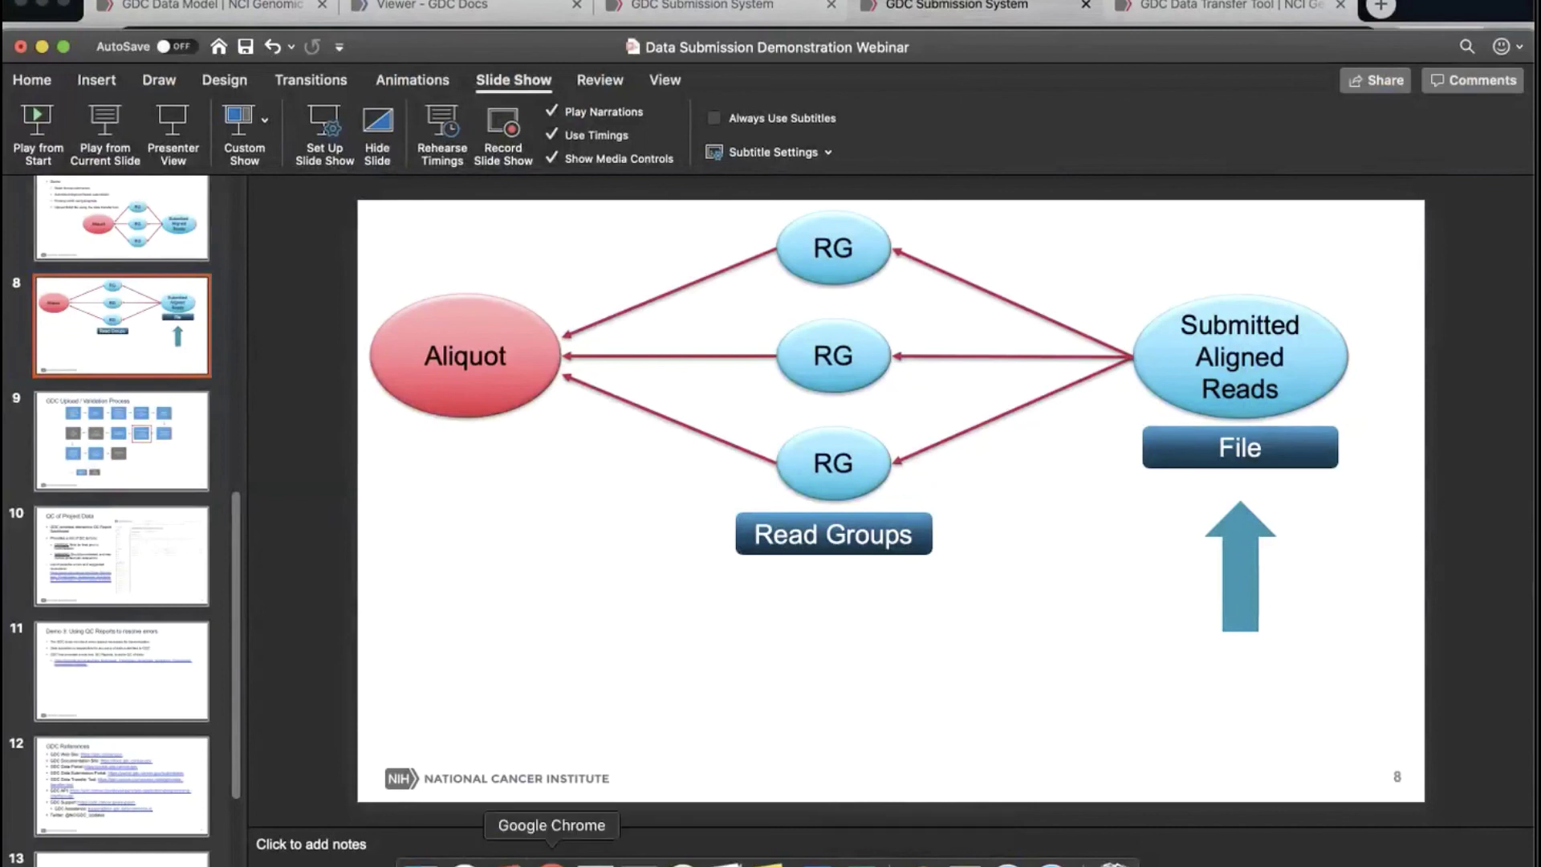
{"action": "left_click", "coordinate": [552, 862]}
{"action": "left_click", "coordinate": [674, 8]}
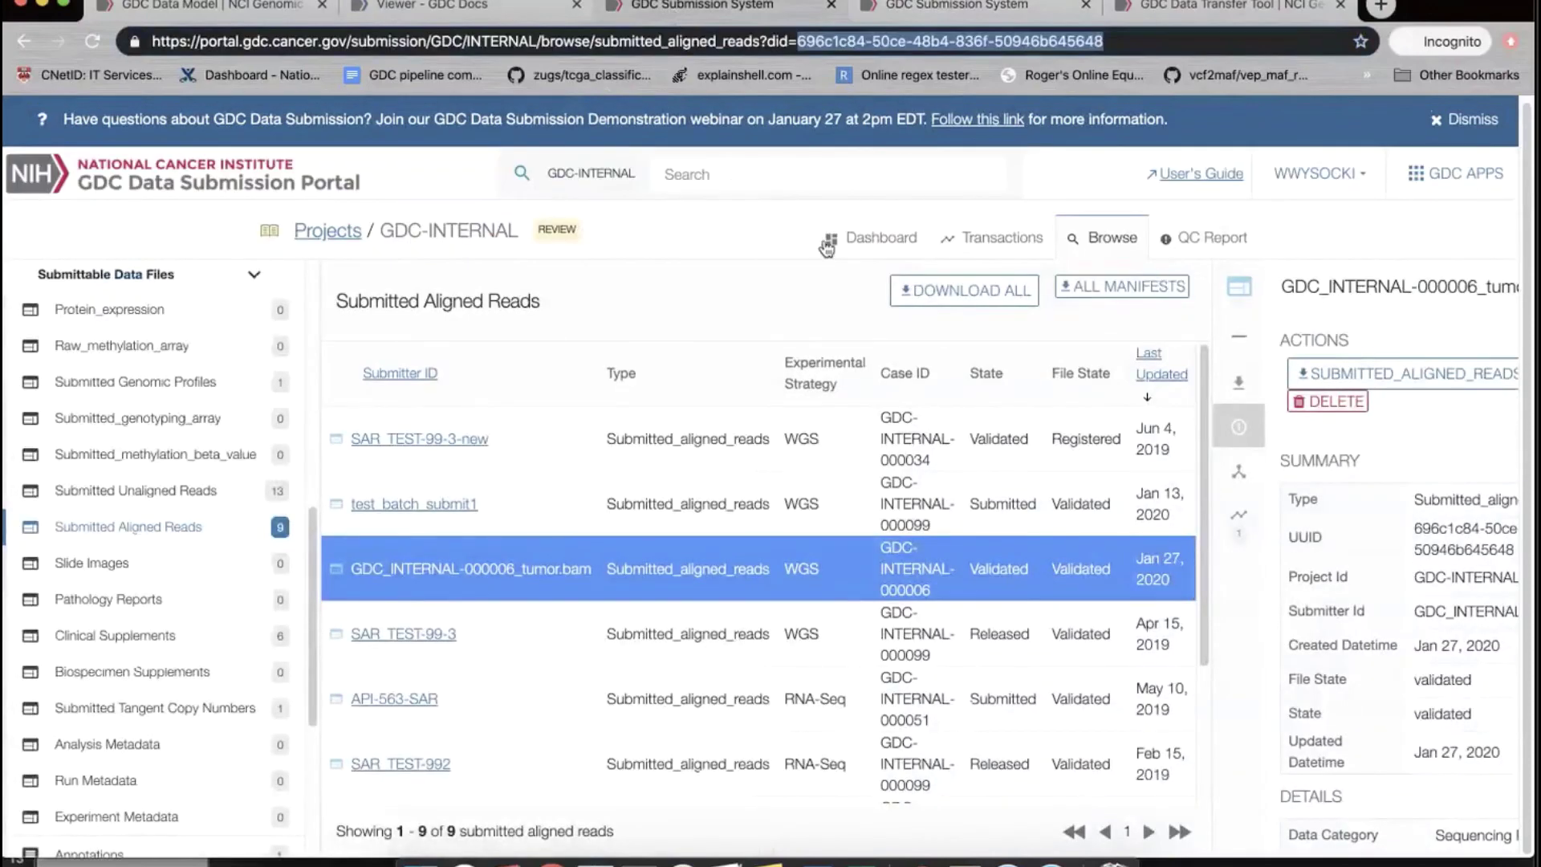
{"action": "left_click", "coordinate": [876, 239]}
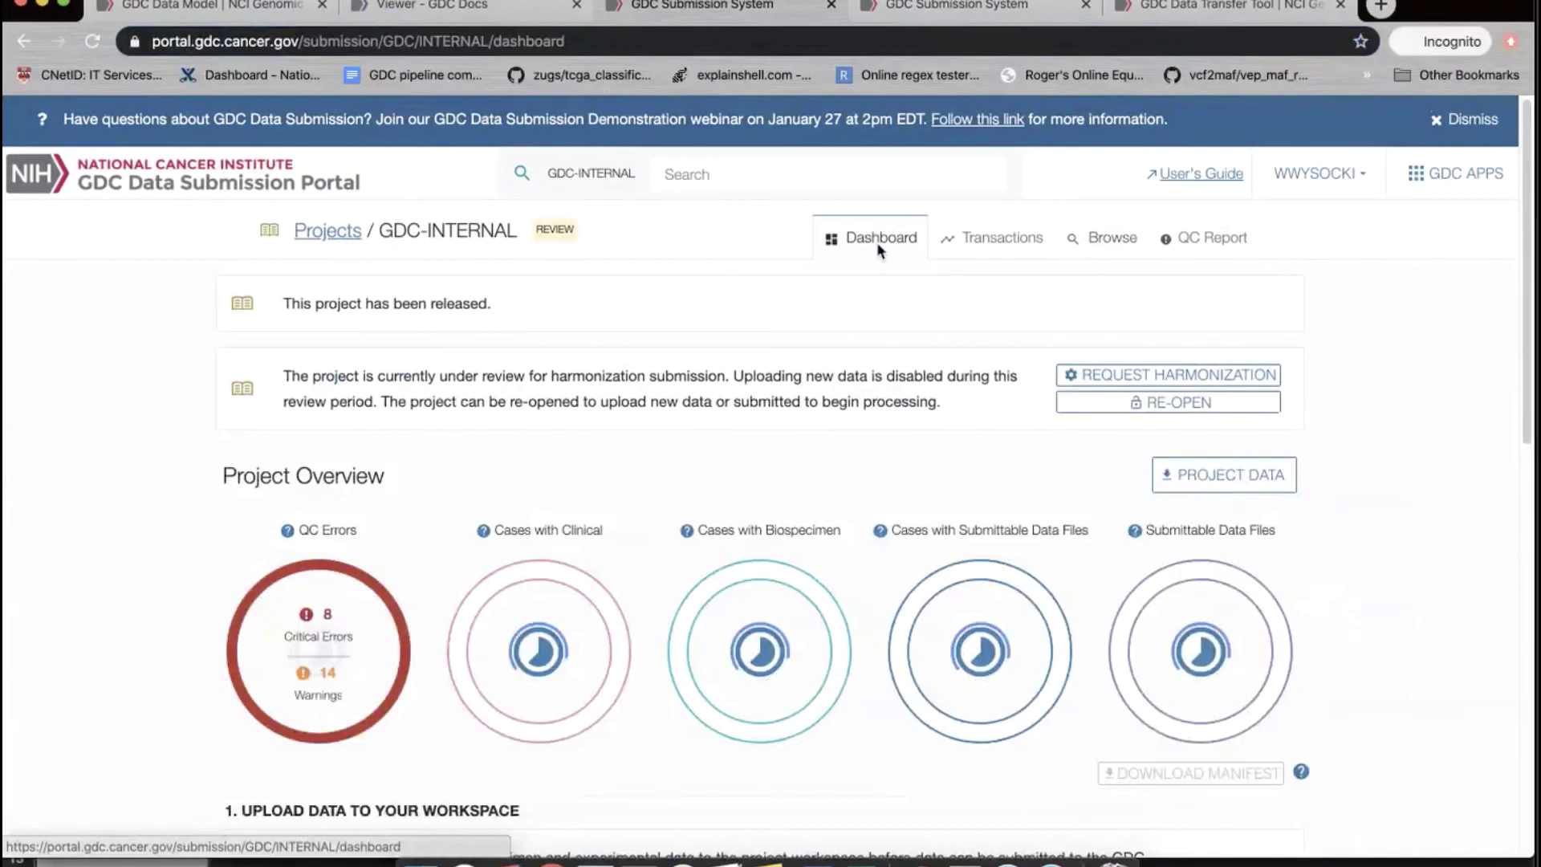
{"action": "left_click", "coordinate": [1202, 404]}
{"action": "left_click", "coordinate": [845, 498]}
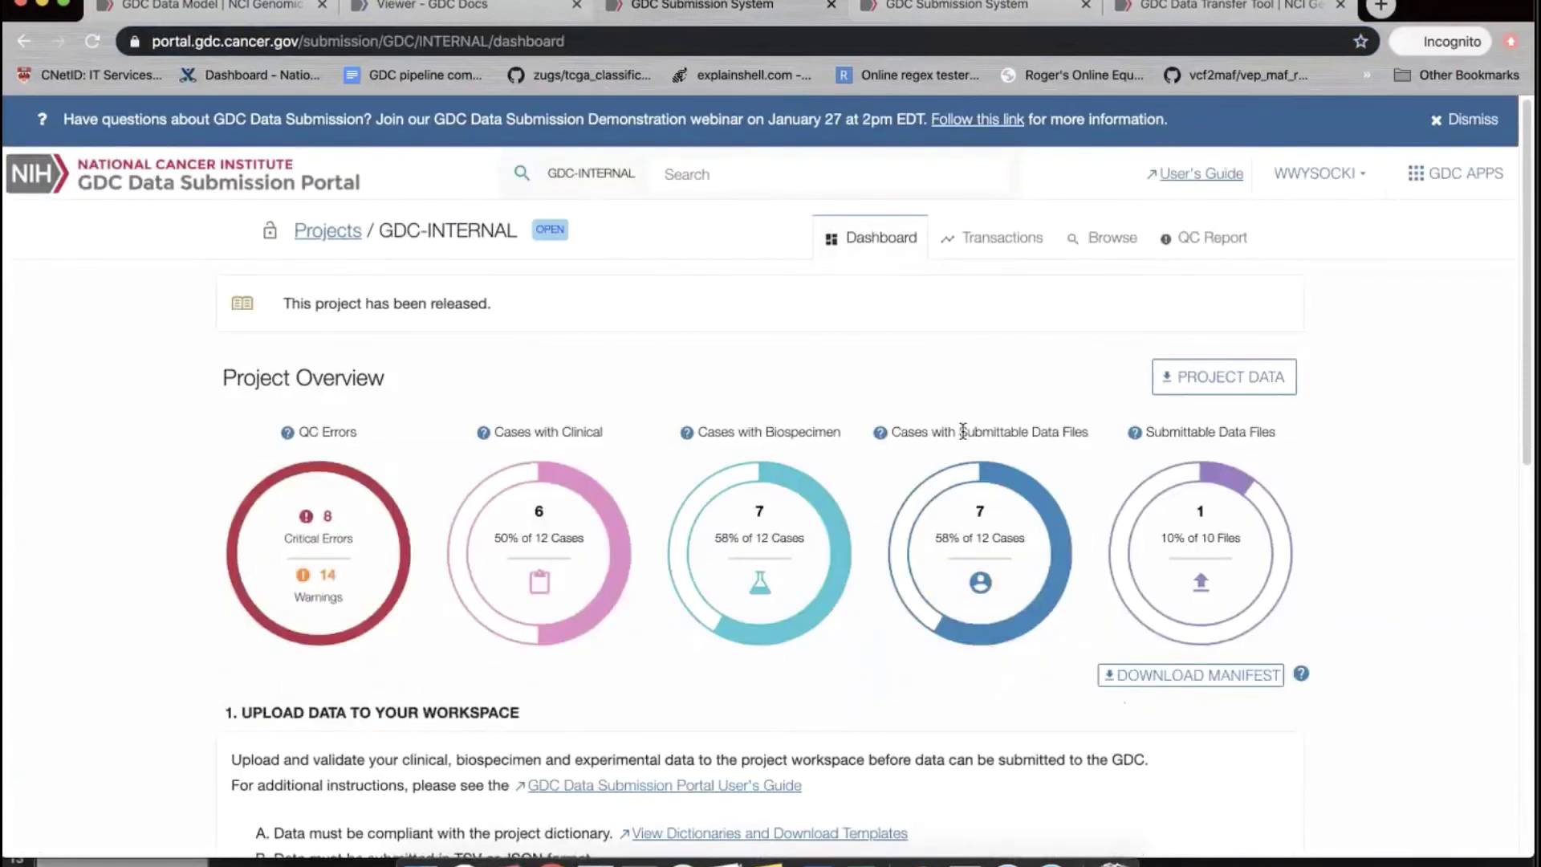
Open the workspace's file upload dialog from the dashboard and cancel it without choosing files
{"action": "scroll", "coordinate": [917, 393], "scroll_direction": "down", "scroll_amount": 5}
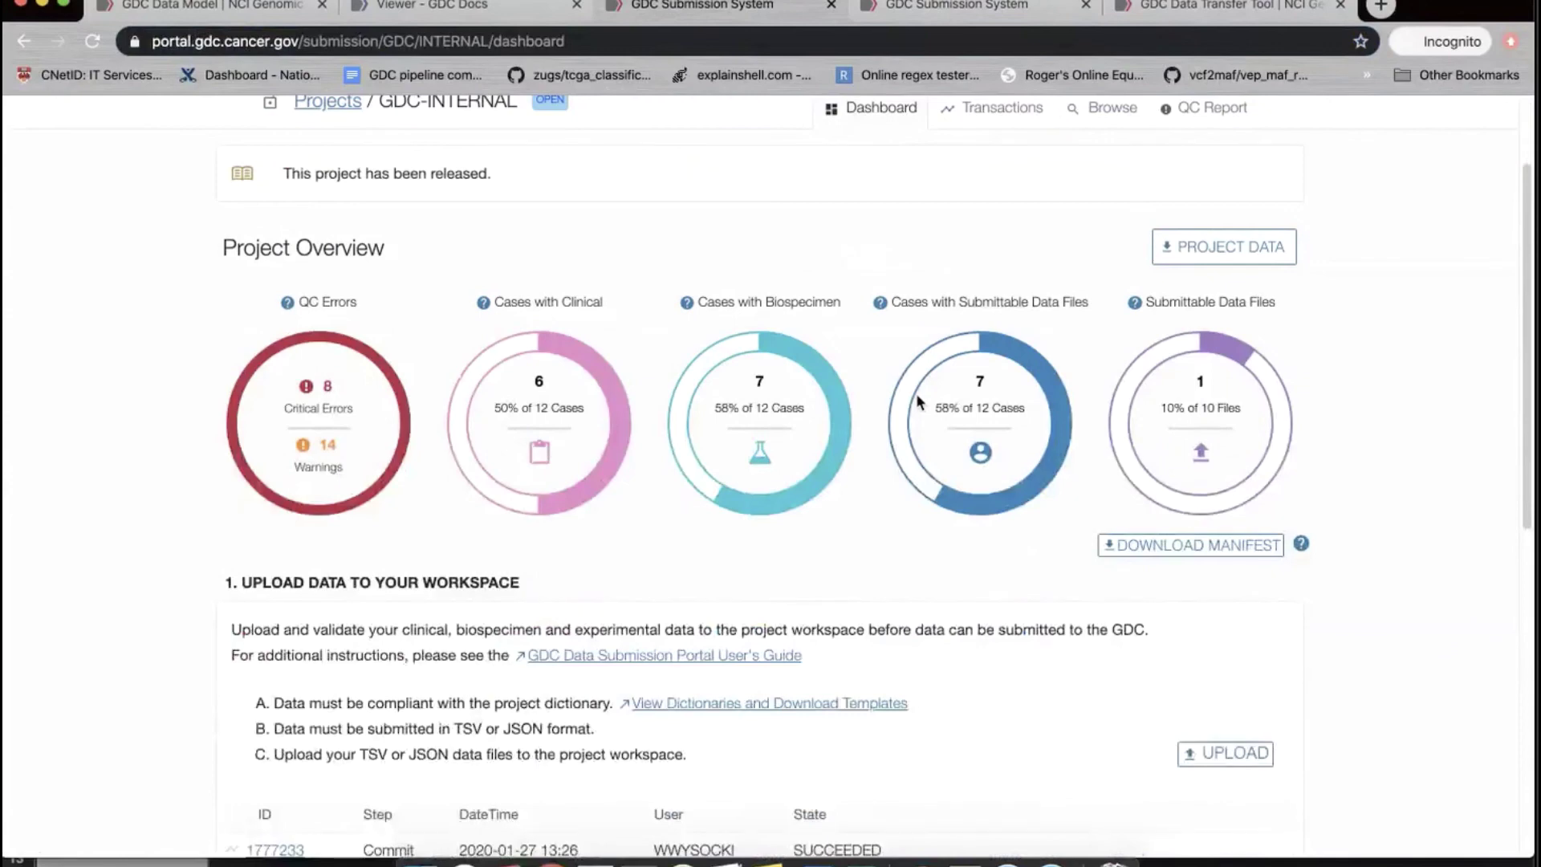
{"action": "scroll", "coordinate": [917, 393], "scroll_direction": "down", "scroll_amount": 2}
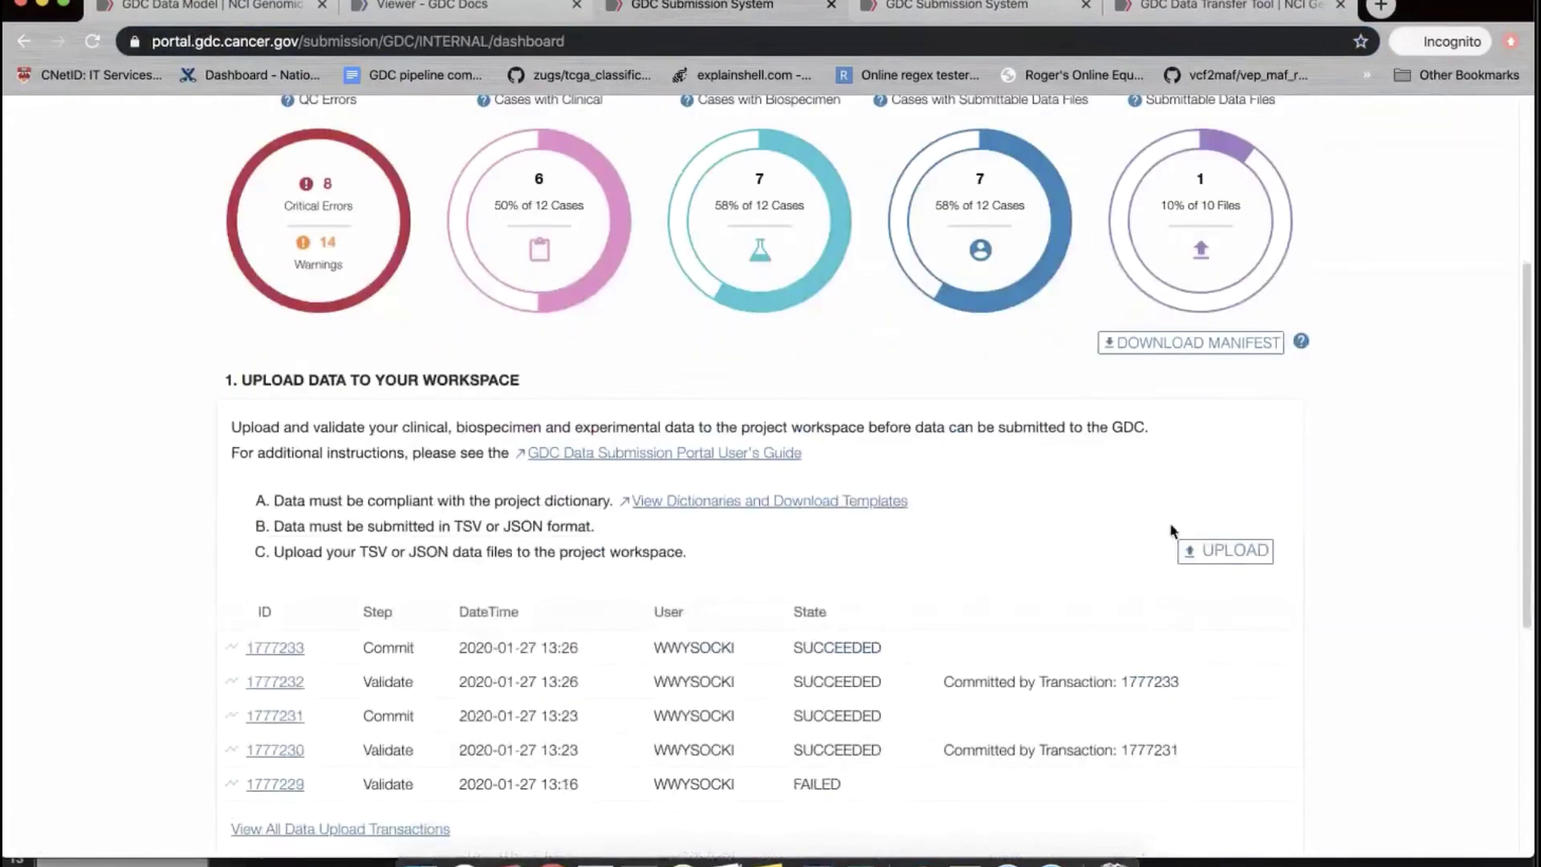
{"action": "left_click", "coordinate": [1228, 550]}
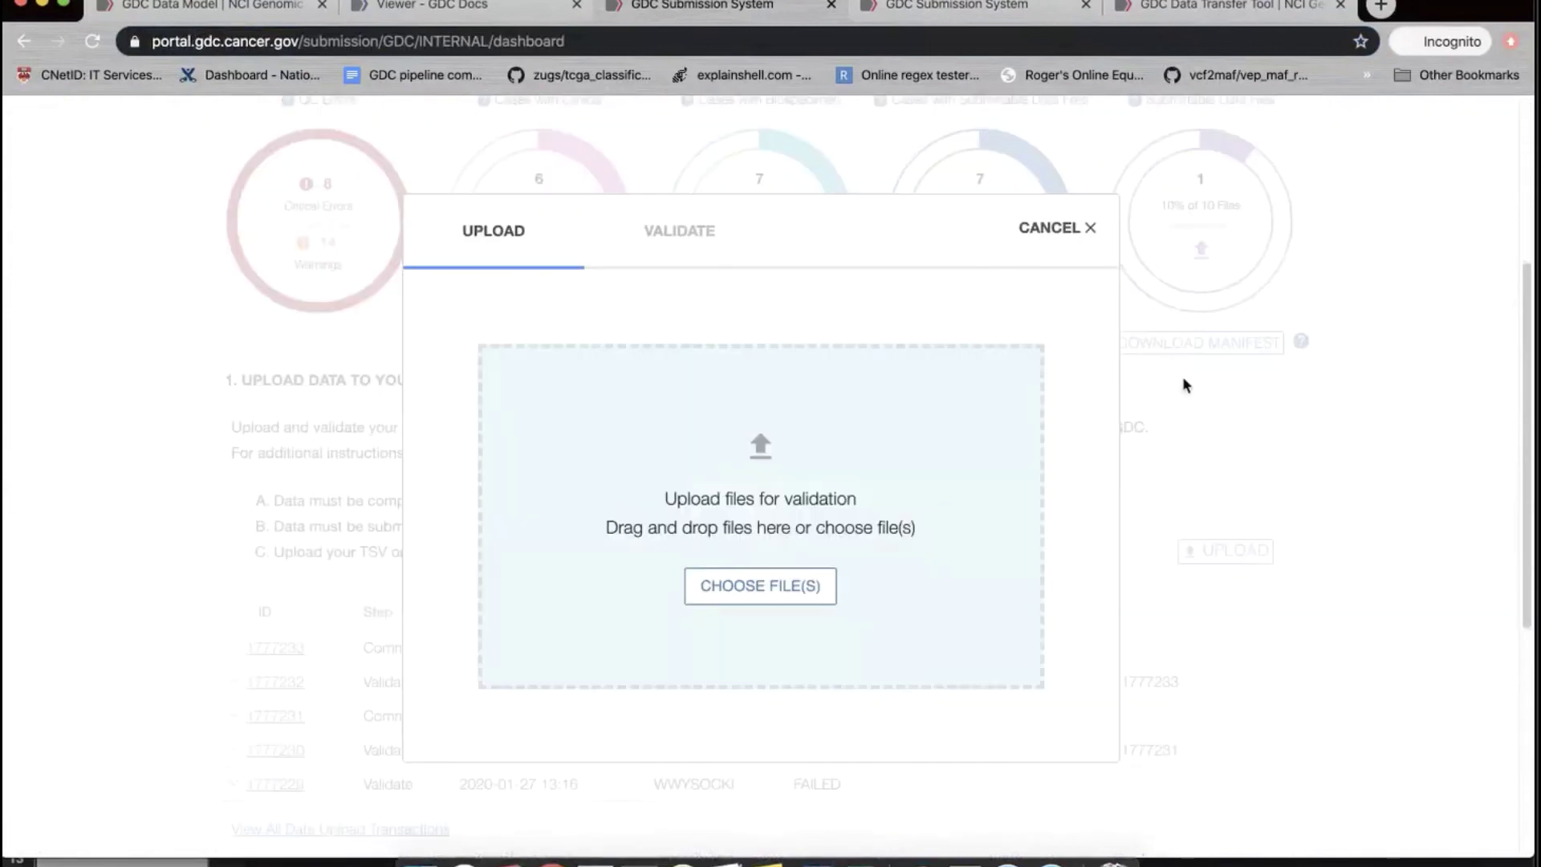
{"action": "left_click", "coordinate": [1064, 237]}
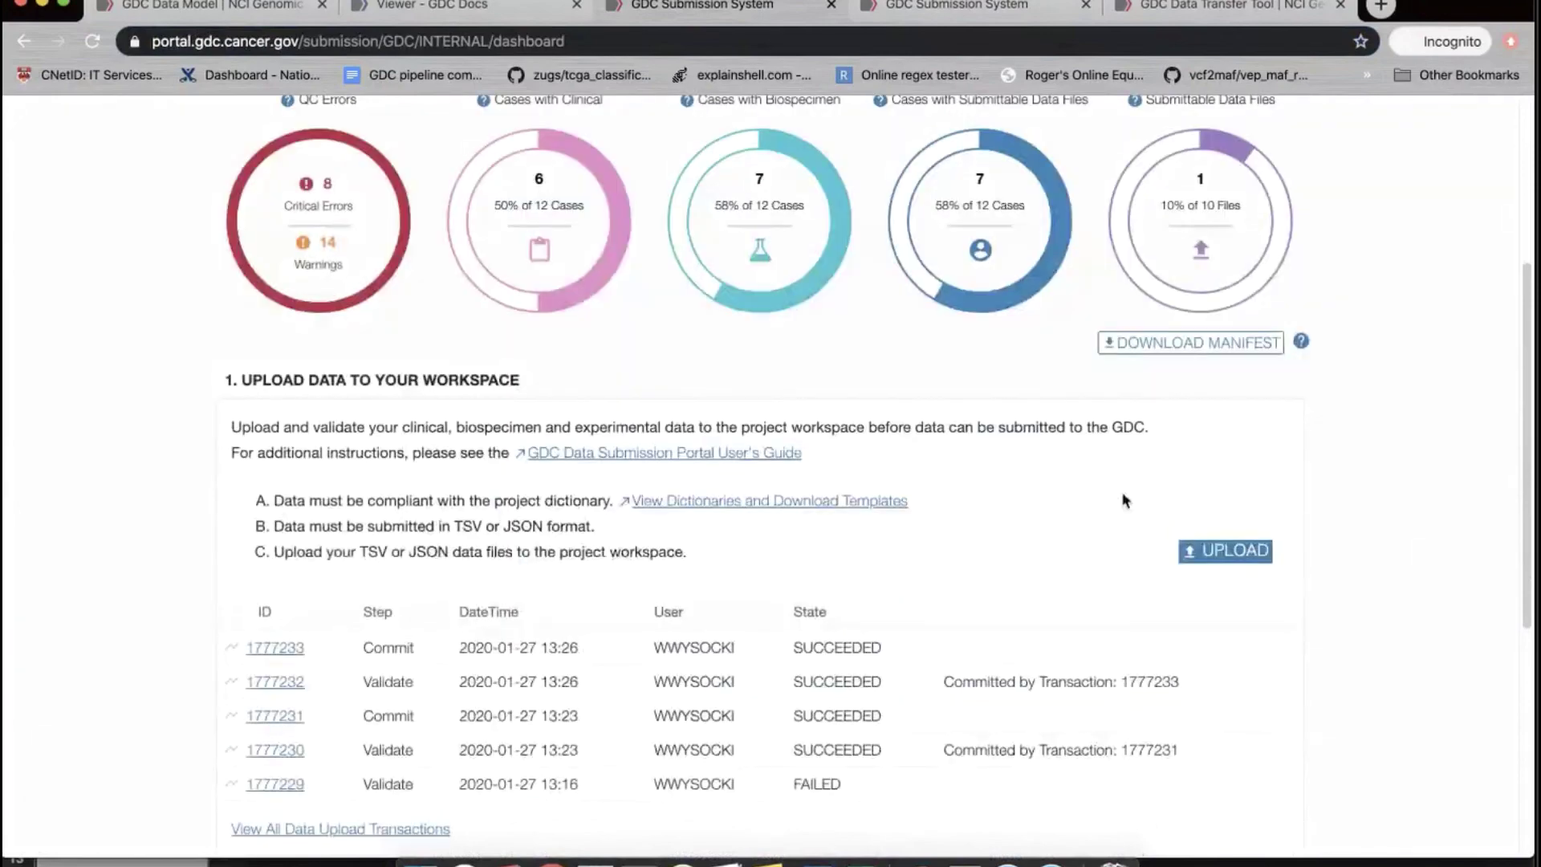
Put the GDC-INTERNAL project's workspace data into review
{"action": "scroll", "coordinate": [1124, 499], "scroll_direction": "down", "scroll_amount": 1}
{"action": "scroll", "coordinate": [1125, 500], "scroll_direction": "down", "scroll_amount": 1}
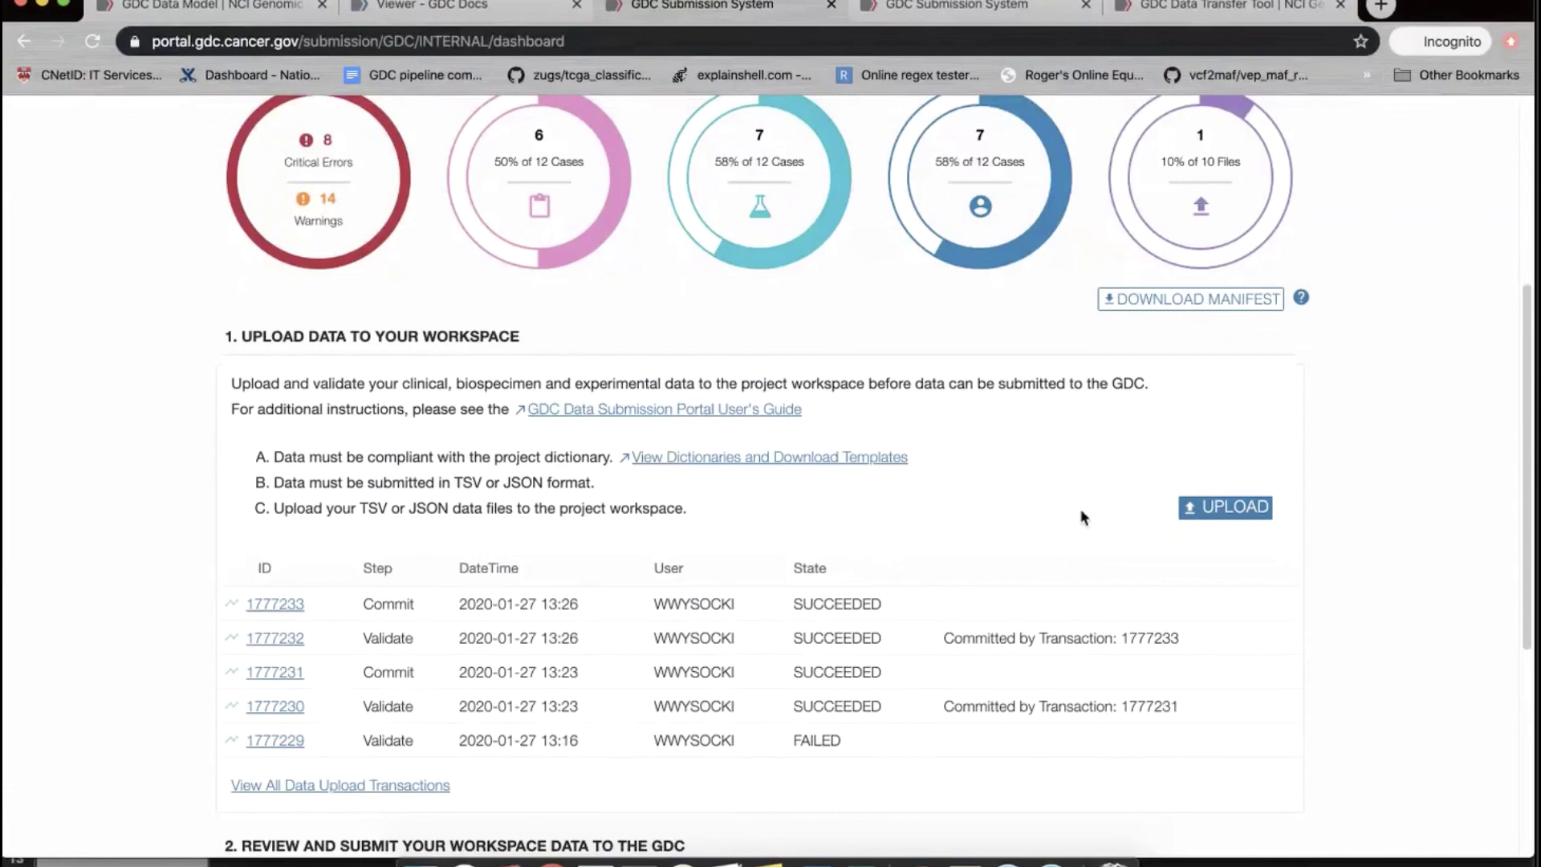
{"action": "scroll", "coordinate": [1084, 516], "scroll_direction": "down", "scroll_amount": 5}
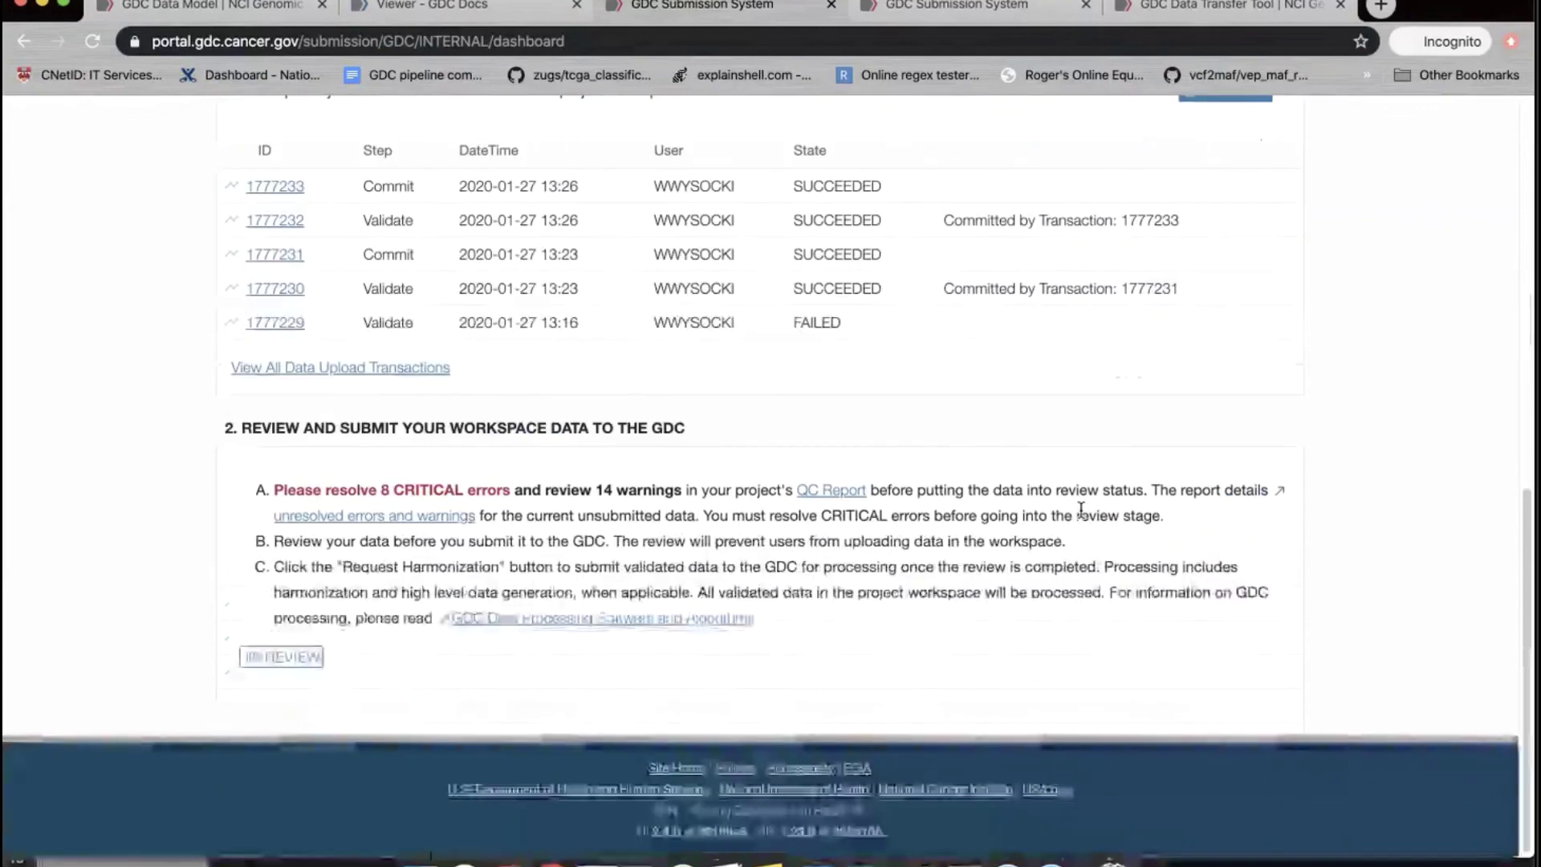
{"action": "left_click", "coordinate": [283, 658]}
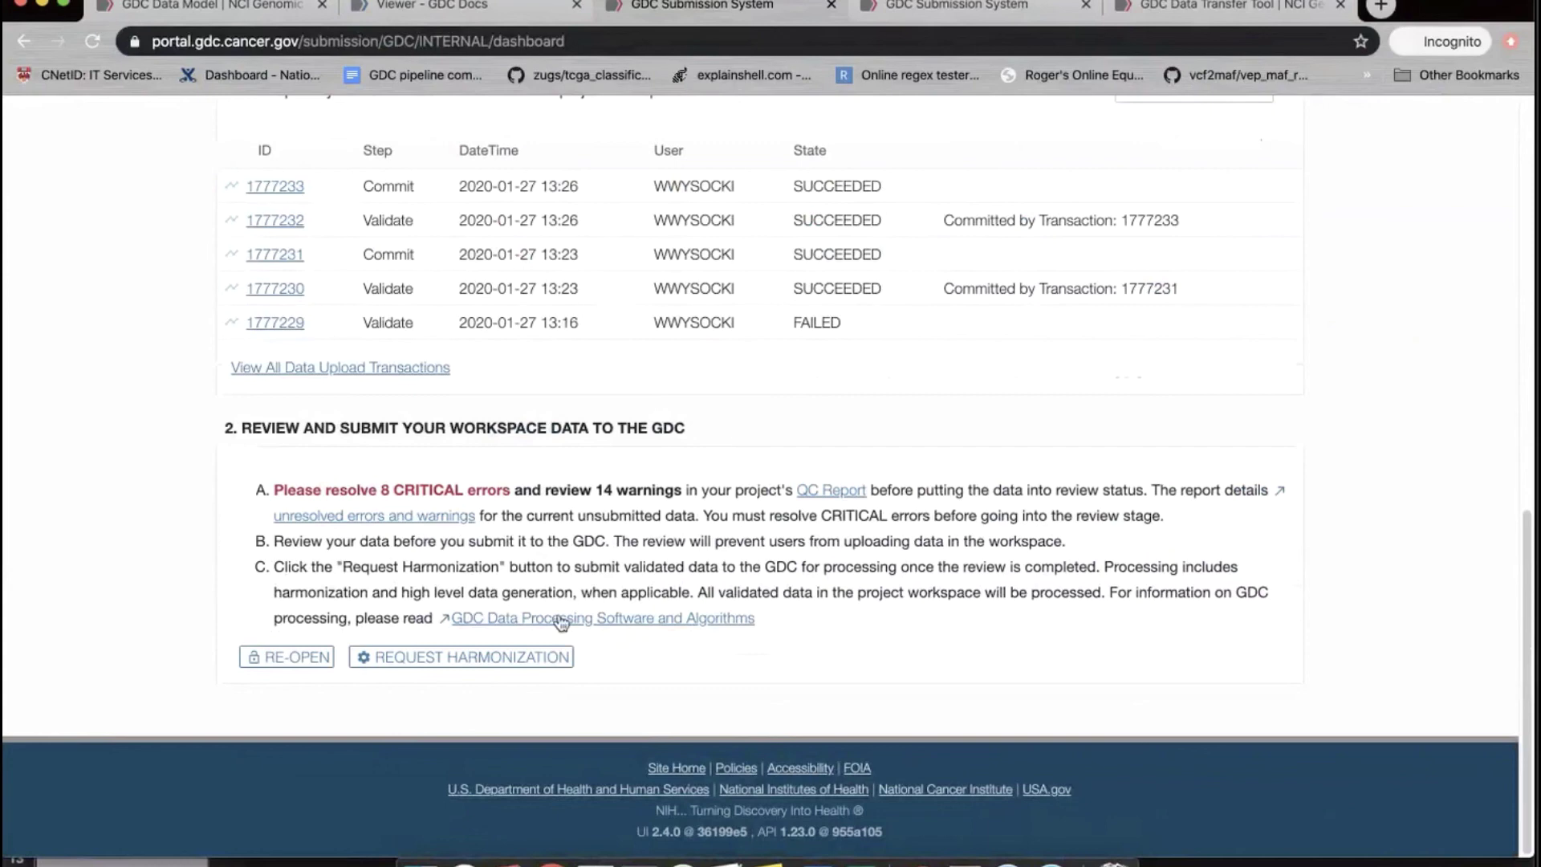
Open the harmonization request to read its disclaimer and submission requirements, and reload the dashboard without submitting
{"action": "left_click", "coordinate": [539, 659]}
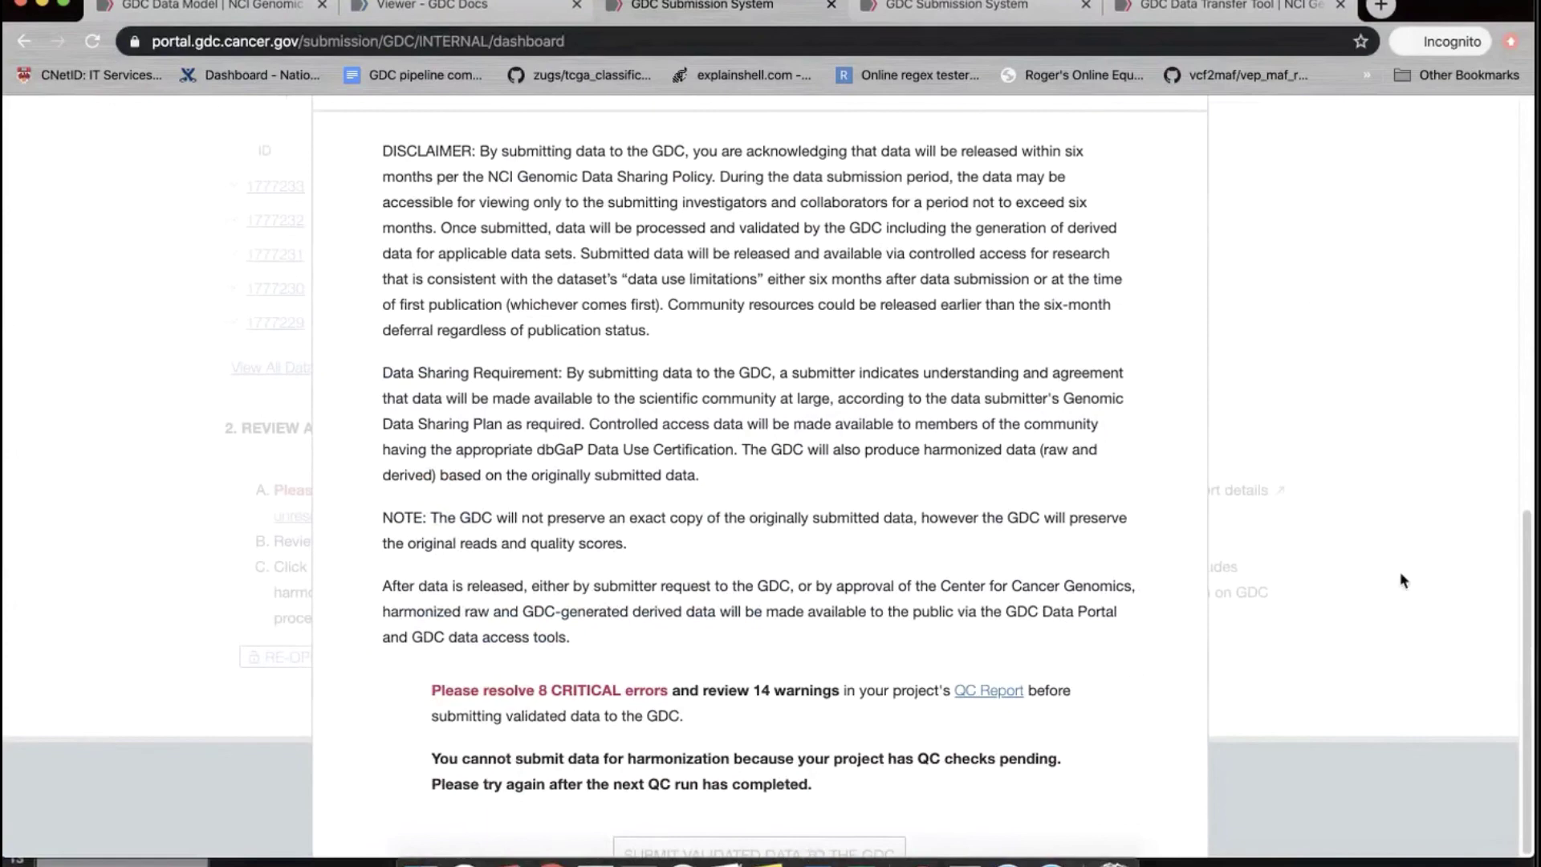
{"action": "scroll", "coordinate": [1292, 419], "scroll_direction": "up", "scroll_amount": 5}
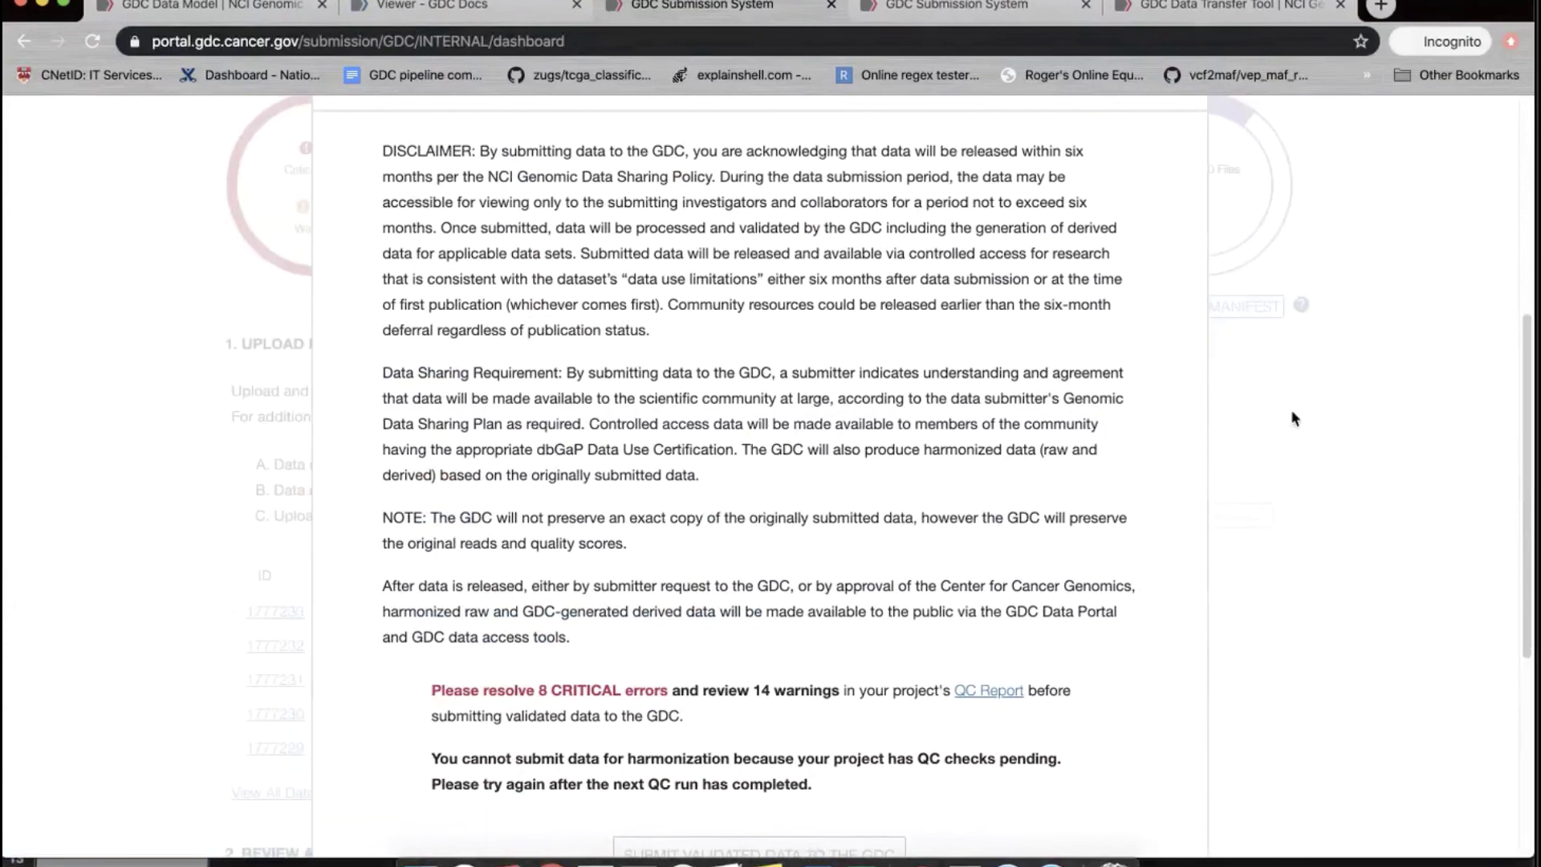
{"action": "left_click", "coordinate": [91, 41]}
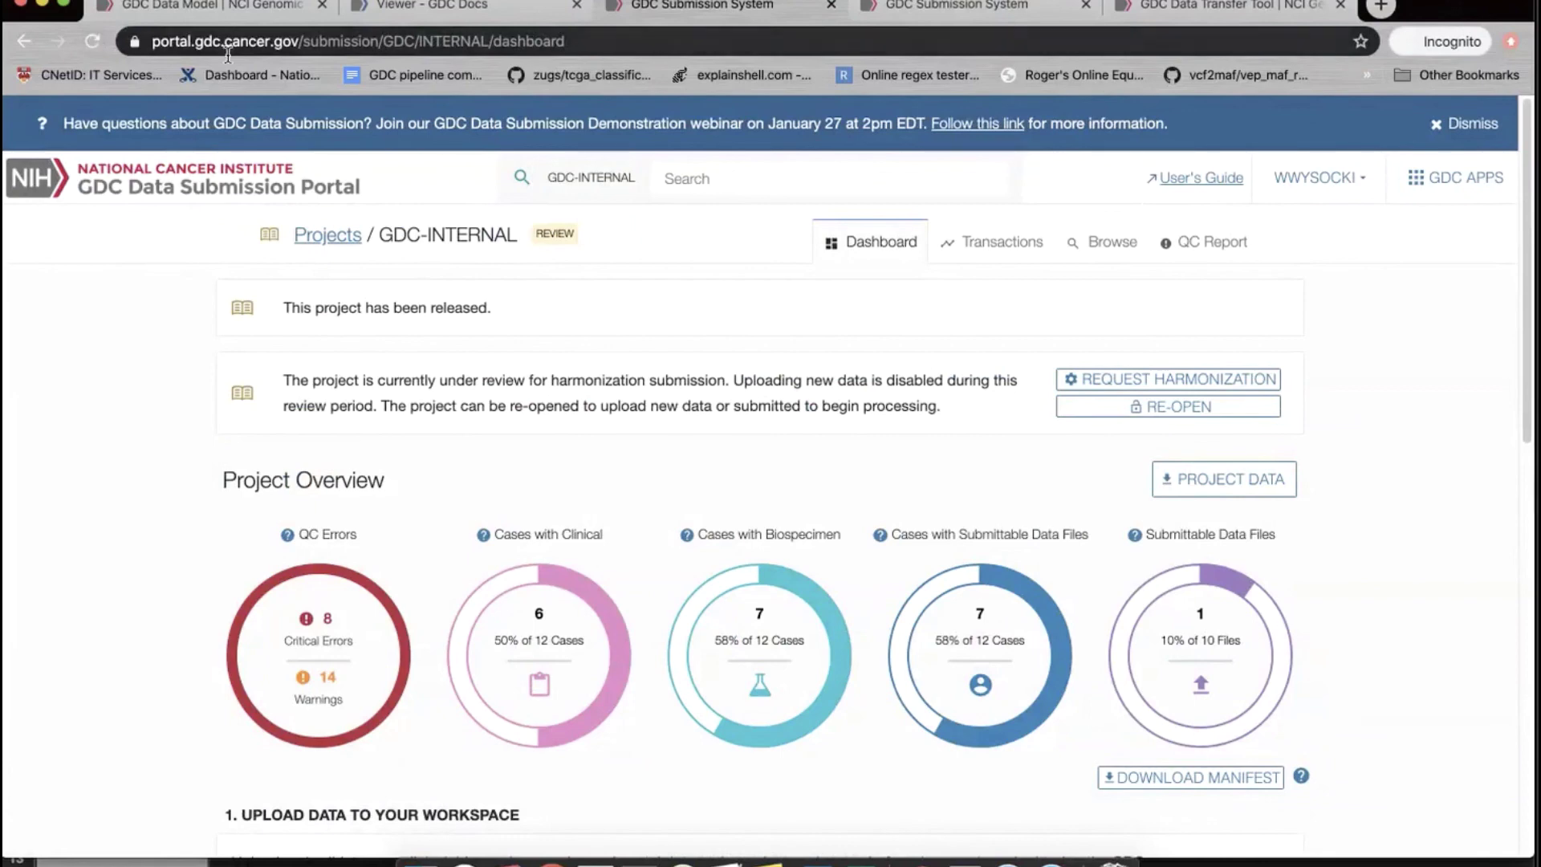
Re-open the project from review, confirm the request, and check the file upload dialog without choosing files
{"action": "left_click", "coordinate": [1154, 408]}
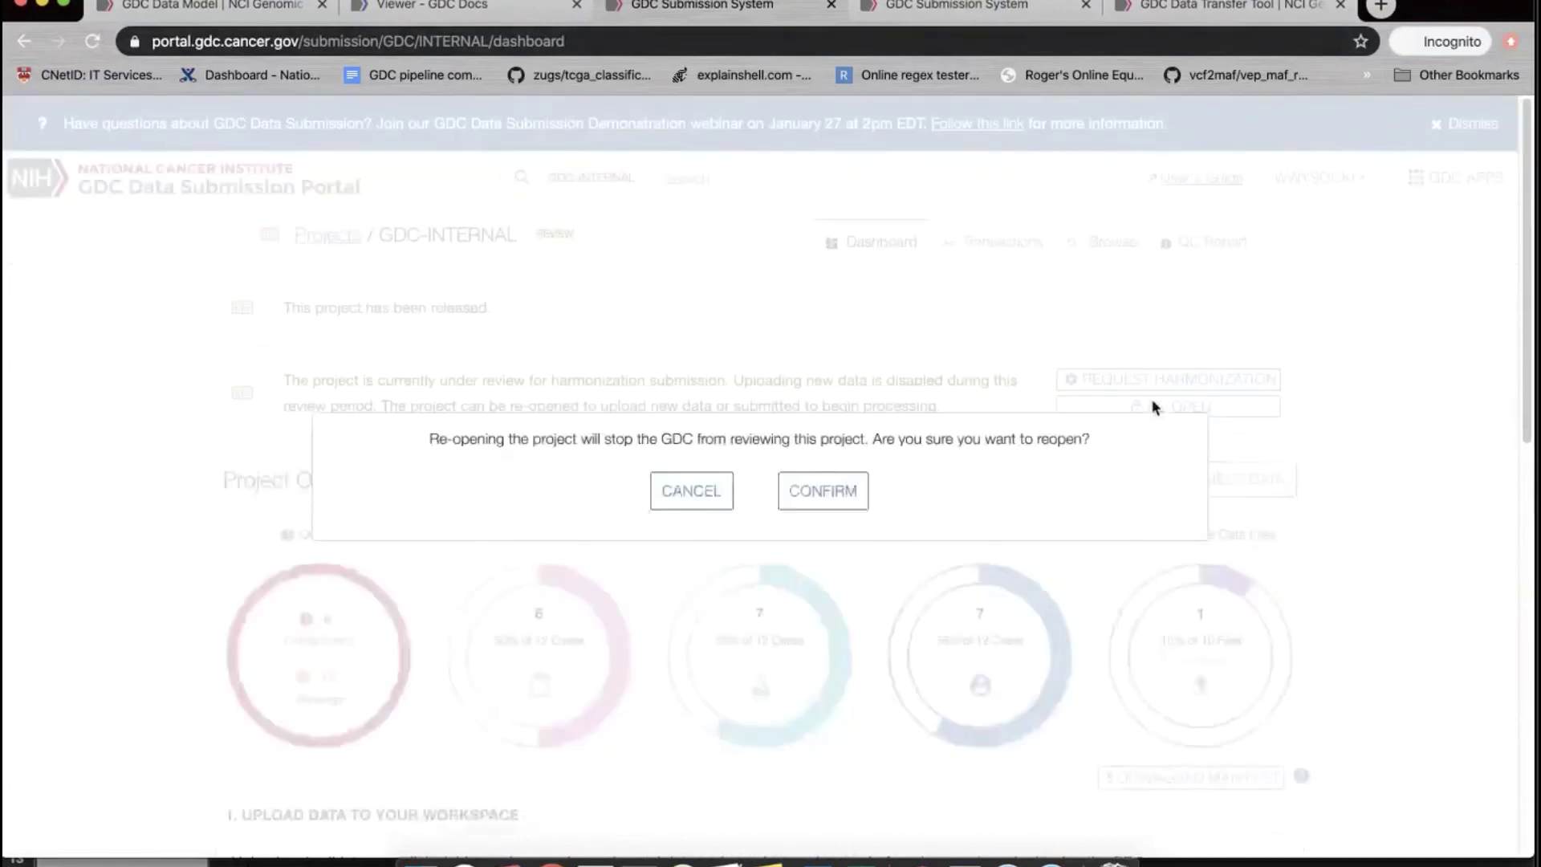
{"action": "left_click", "coordinate": [819, 506]}
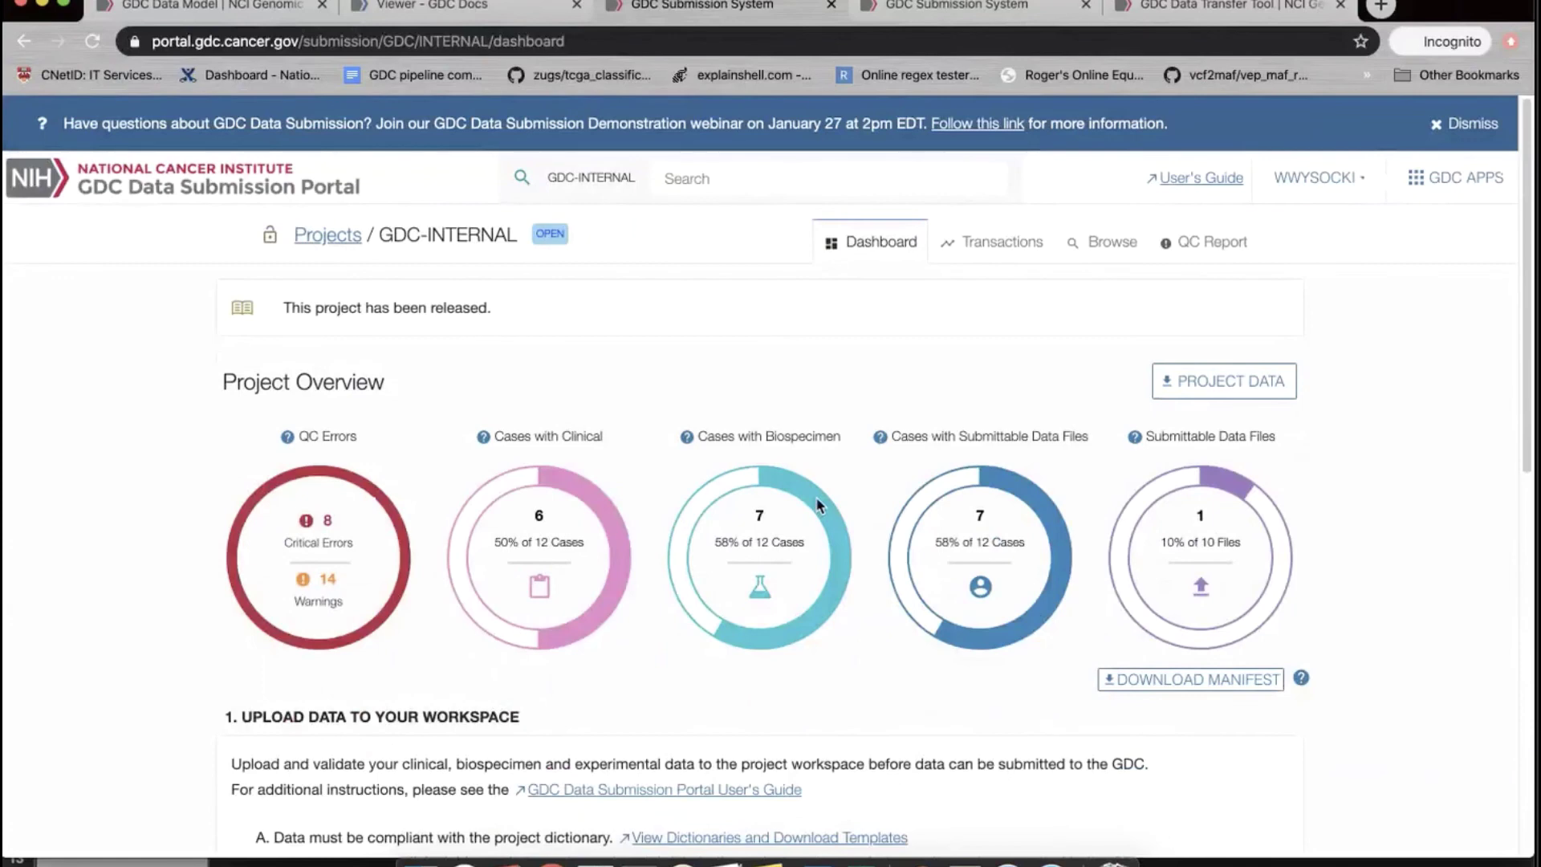
{"action": "scroll", "coordinate": [818, 506], "scroll_direction": "down", "scroll_amount": 2}
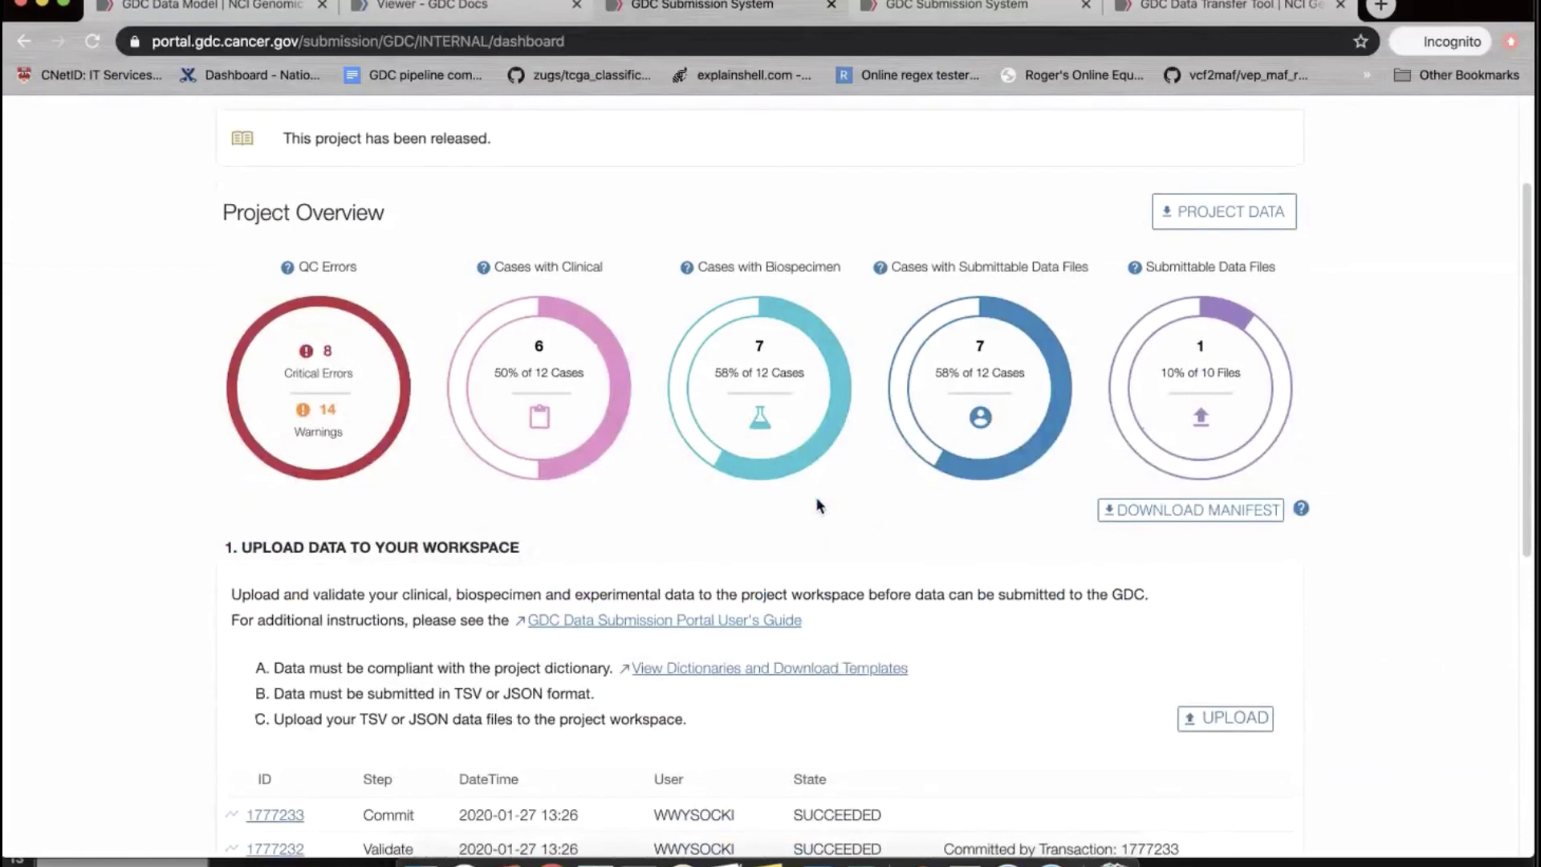
{"action": "scroll", "coordinate": [816, 500], "scroll_direction": "down", "scroll_amount": 1}
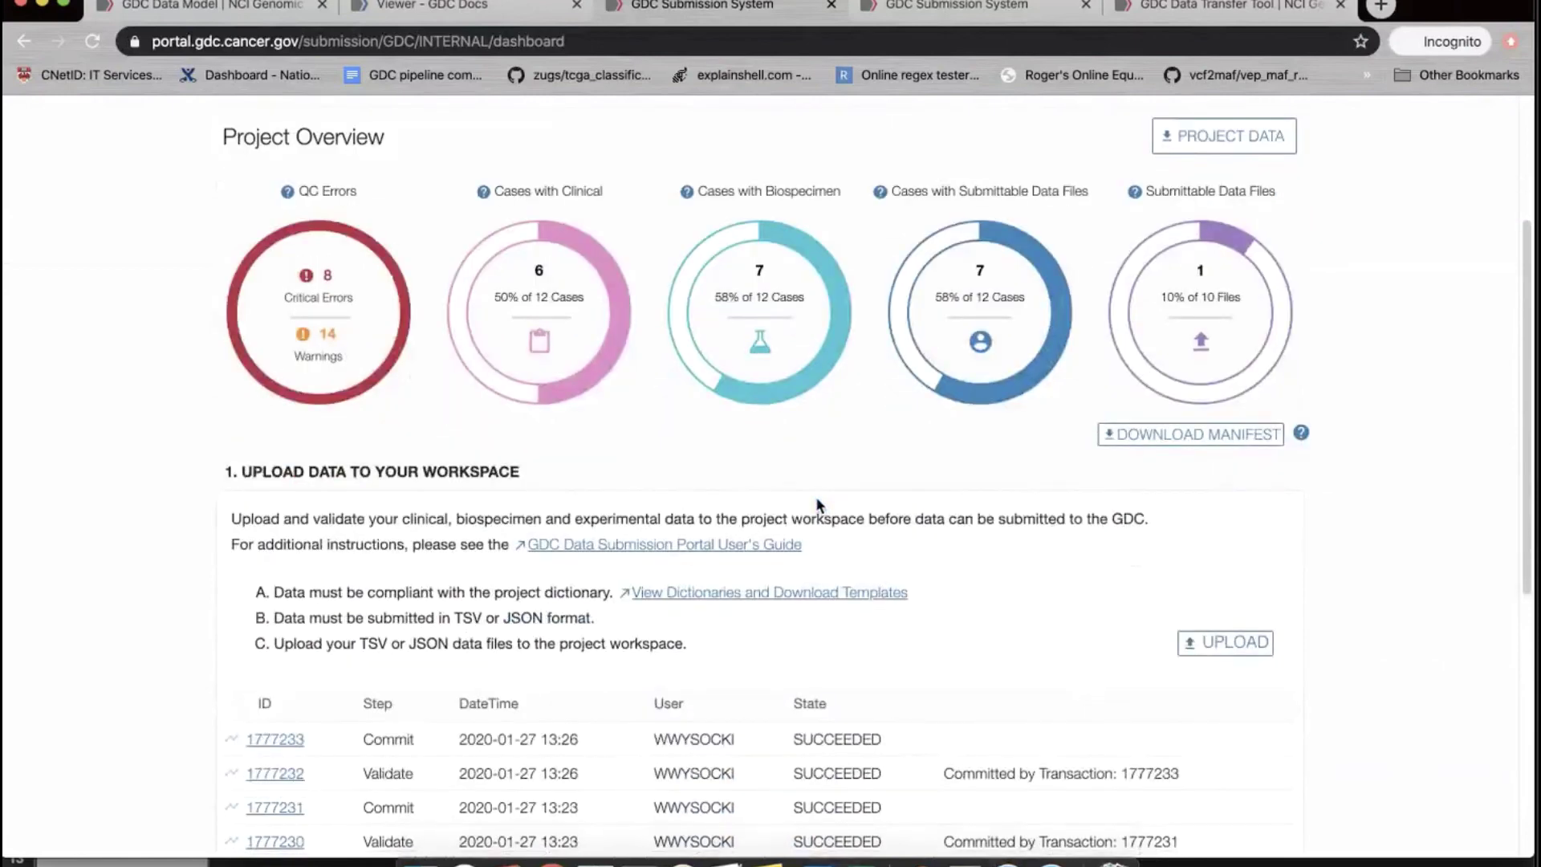
{"action": "scroll", "coordinate": [817, 501], "scroll_direction": "up", "scroll_amount": 1}
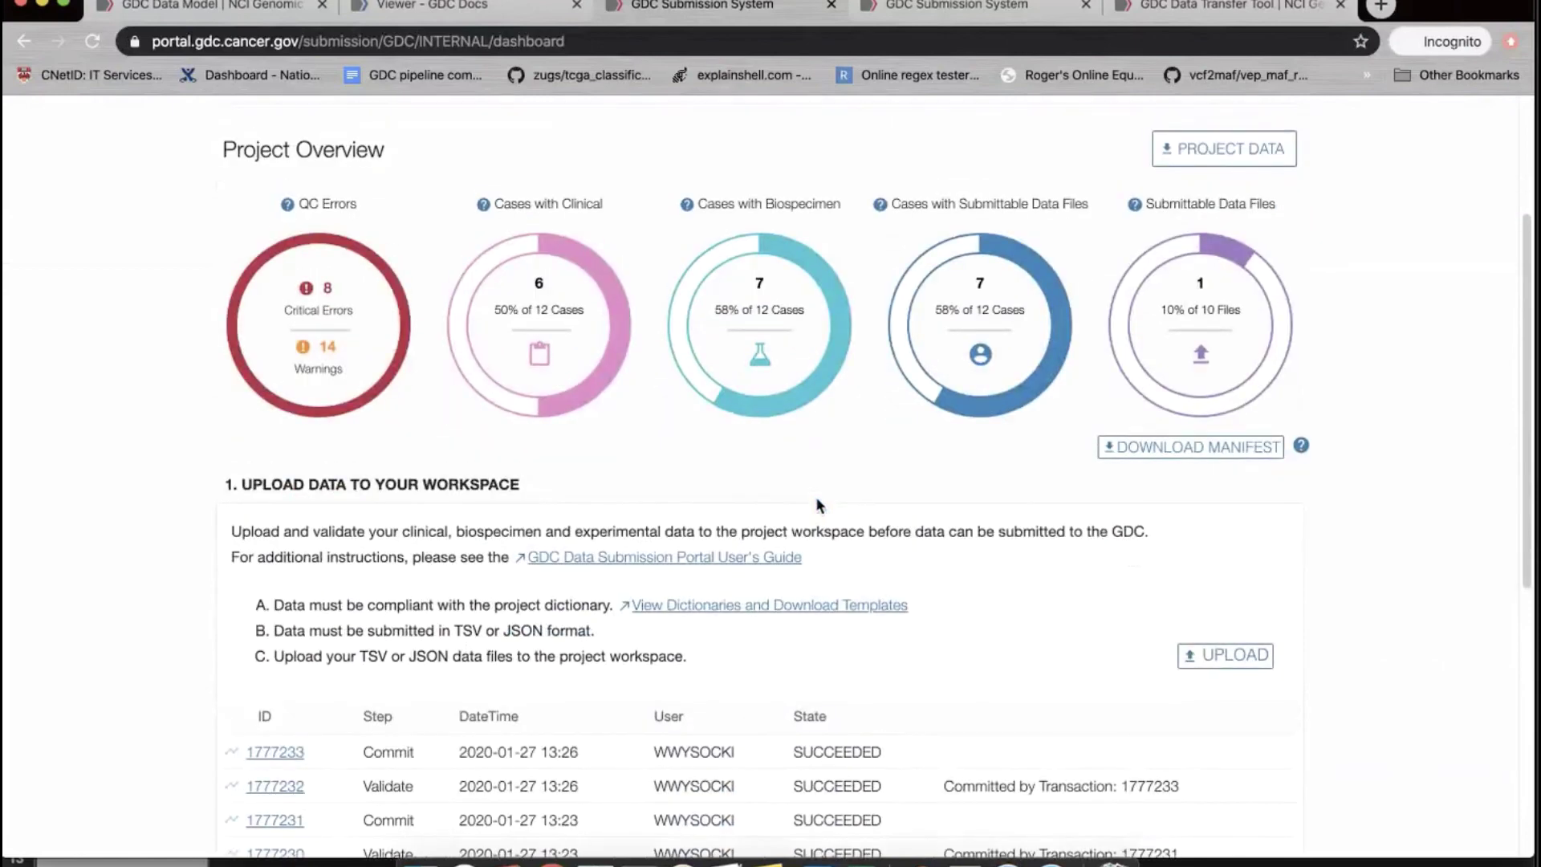
{"action": "scroll", "coordinate": [815, 504], "scroll_direction": "down", "scroll_amount": 2}
{"action": "left_click", "coordinate": [1234, 480]}
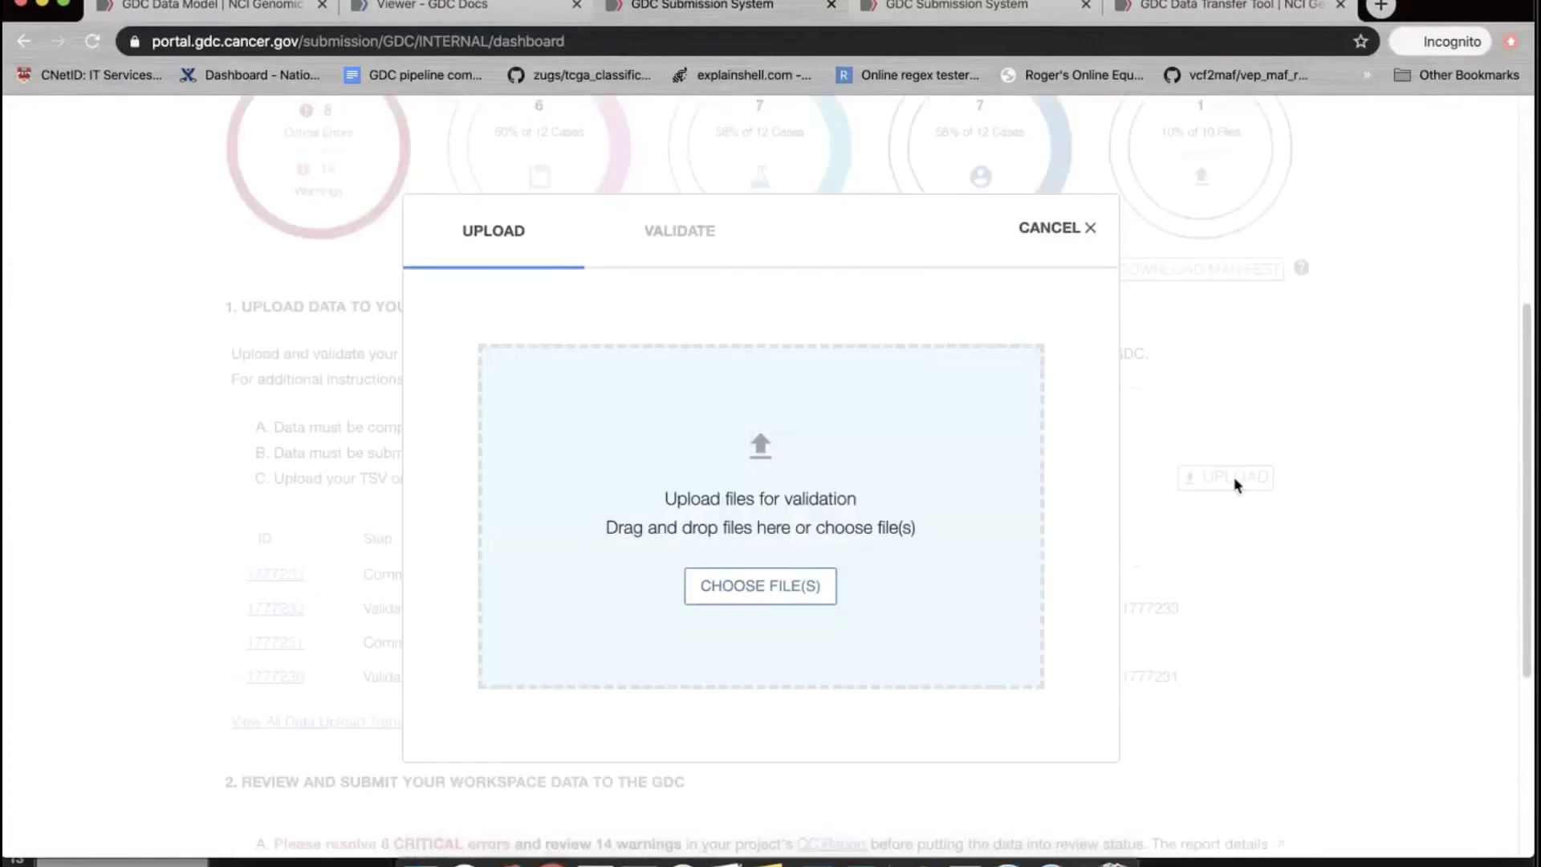
{"action": "left_click", "coordinate": [1018, 260]}
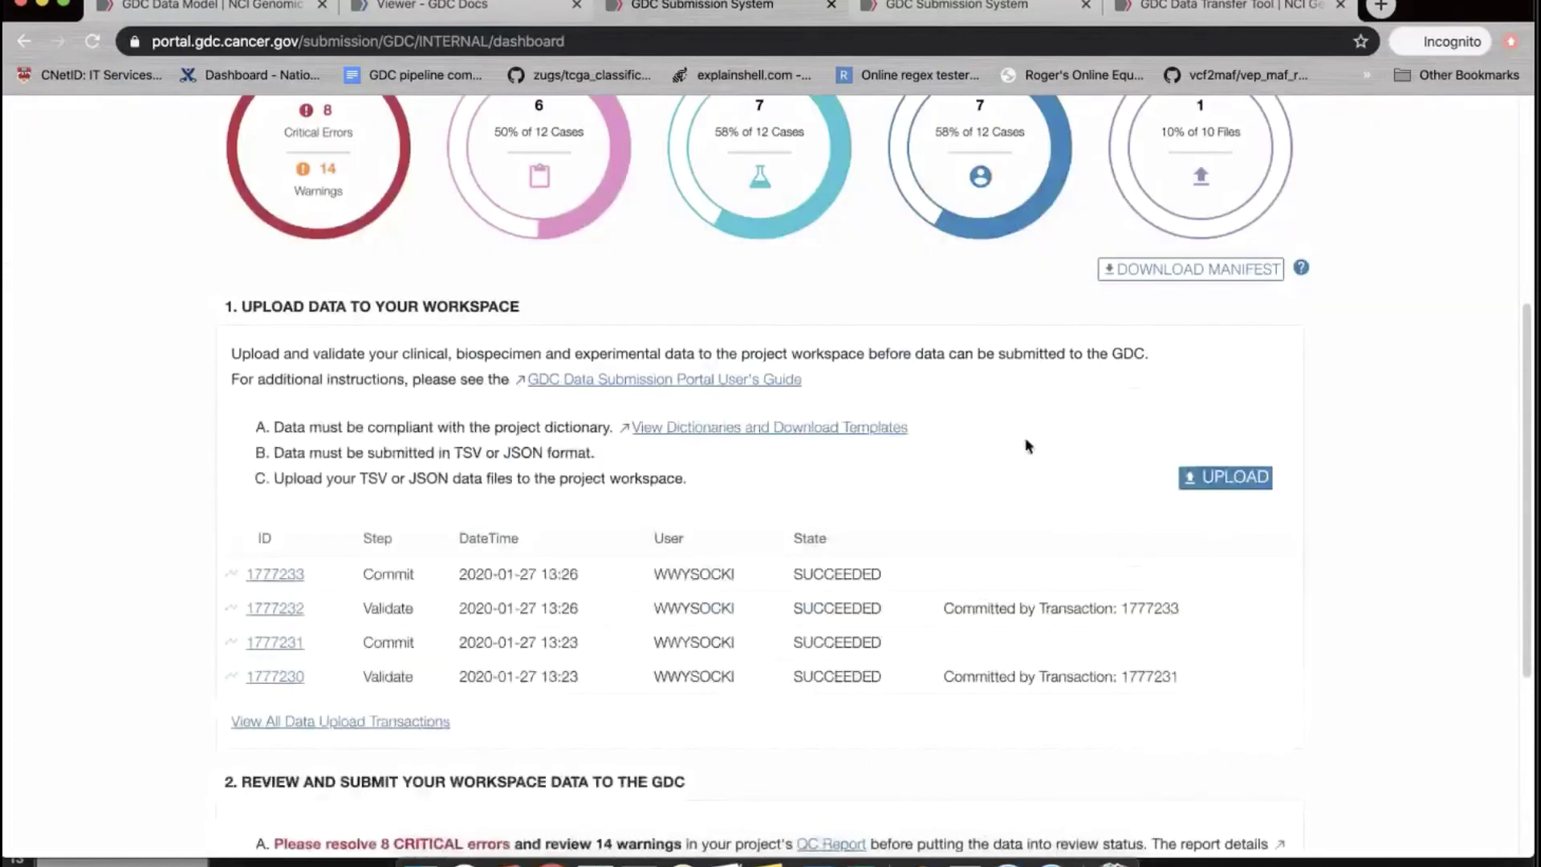
Send the re-opened project back to review and check its status and overview on the dashboard
{"action": "scroll", "coordinate": [1028, 447], "scroll_direction": "down", "scroll_amount": 4}
{"action": "left_click", "coordinate": [281, 658]}
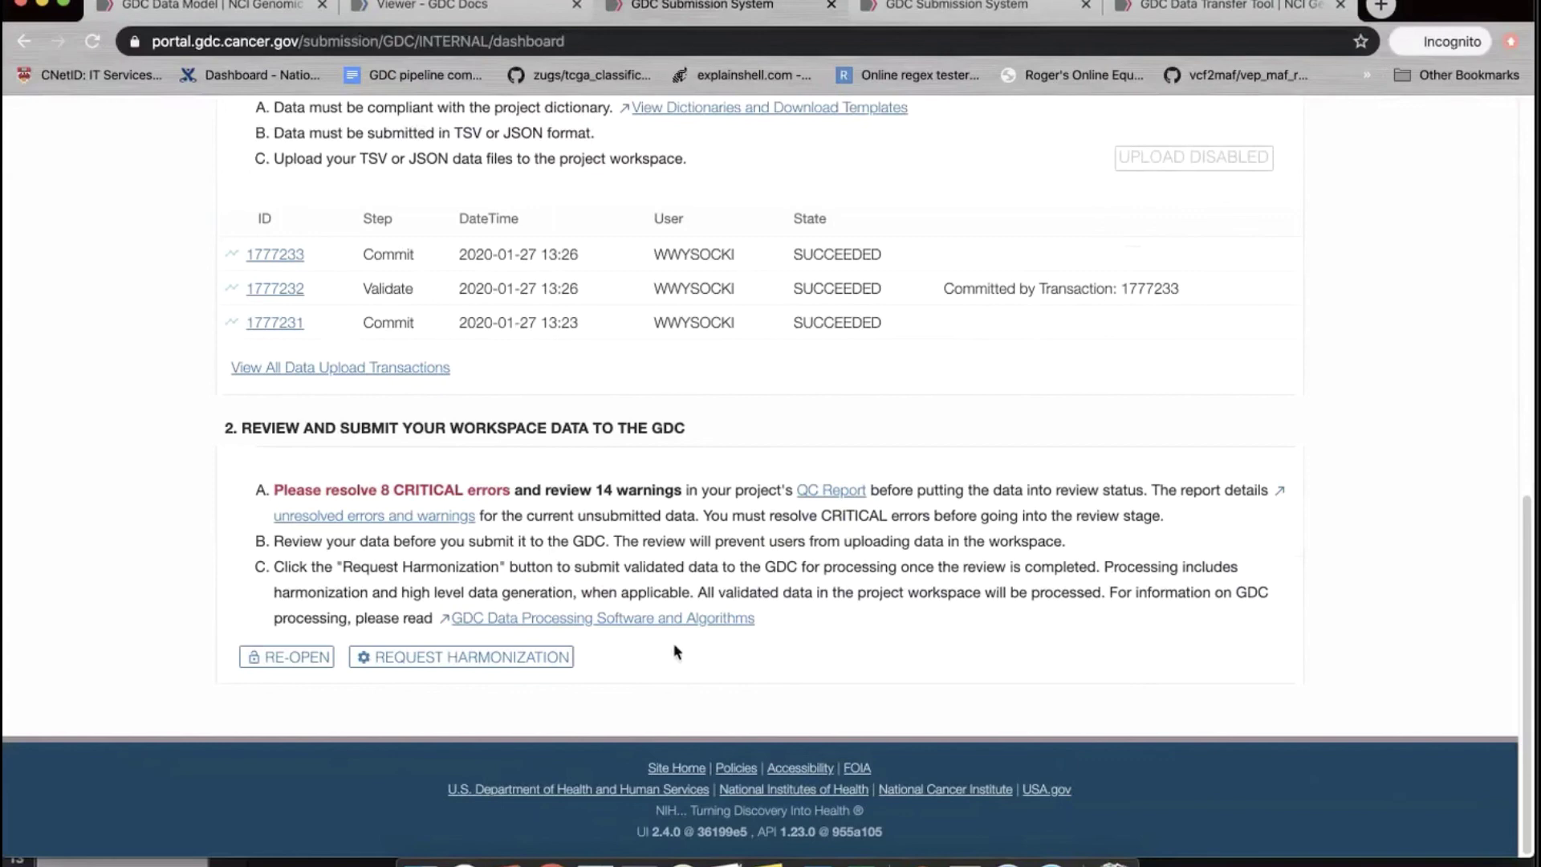
{"action": "scroll", "coordinate": [676, 652], "scroll_direction": "up", "scroll_amount": 1}
{"action": "scroll", "coordinate": [676, 652], "scroll_direction": "up", "scroll_amount": 5}
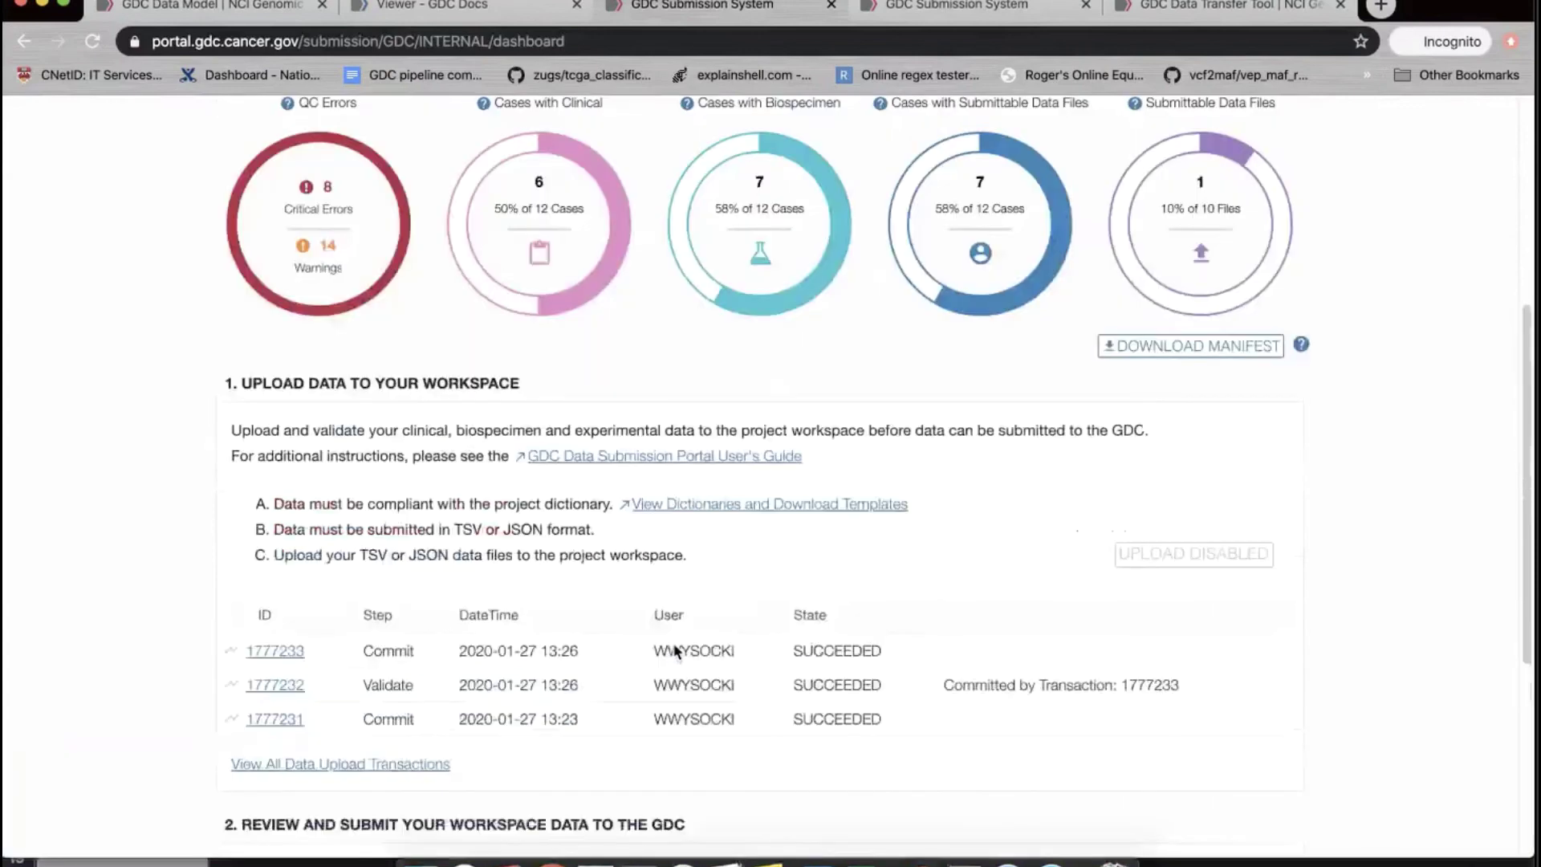
{"action": "scroll", "coordinate": [676, 652], "scroll_direction": "up", "scroll_amount": 3}
{"action": "scroll", "coordinate": [676, 652], "scroll_direction": "up", "scroll_amount": 1}
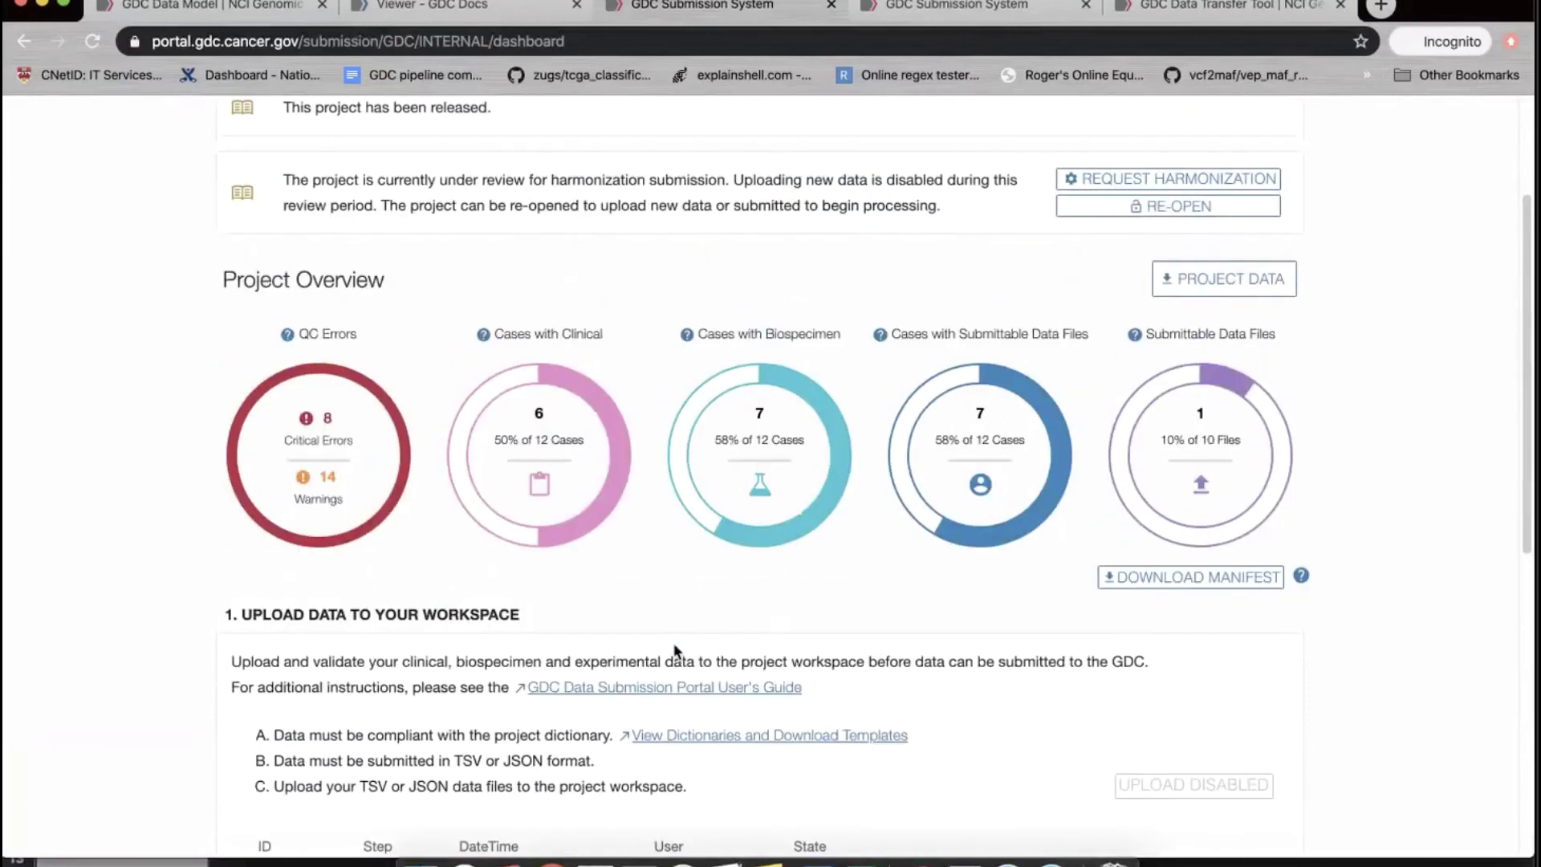
{"action": "scroll", "coordinate": [676, 652], "scroll_direction": "up", "scroll_amount": 2}
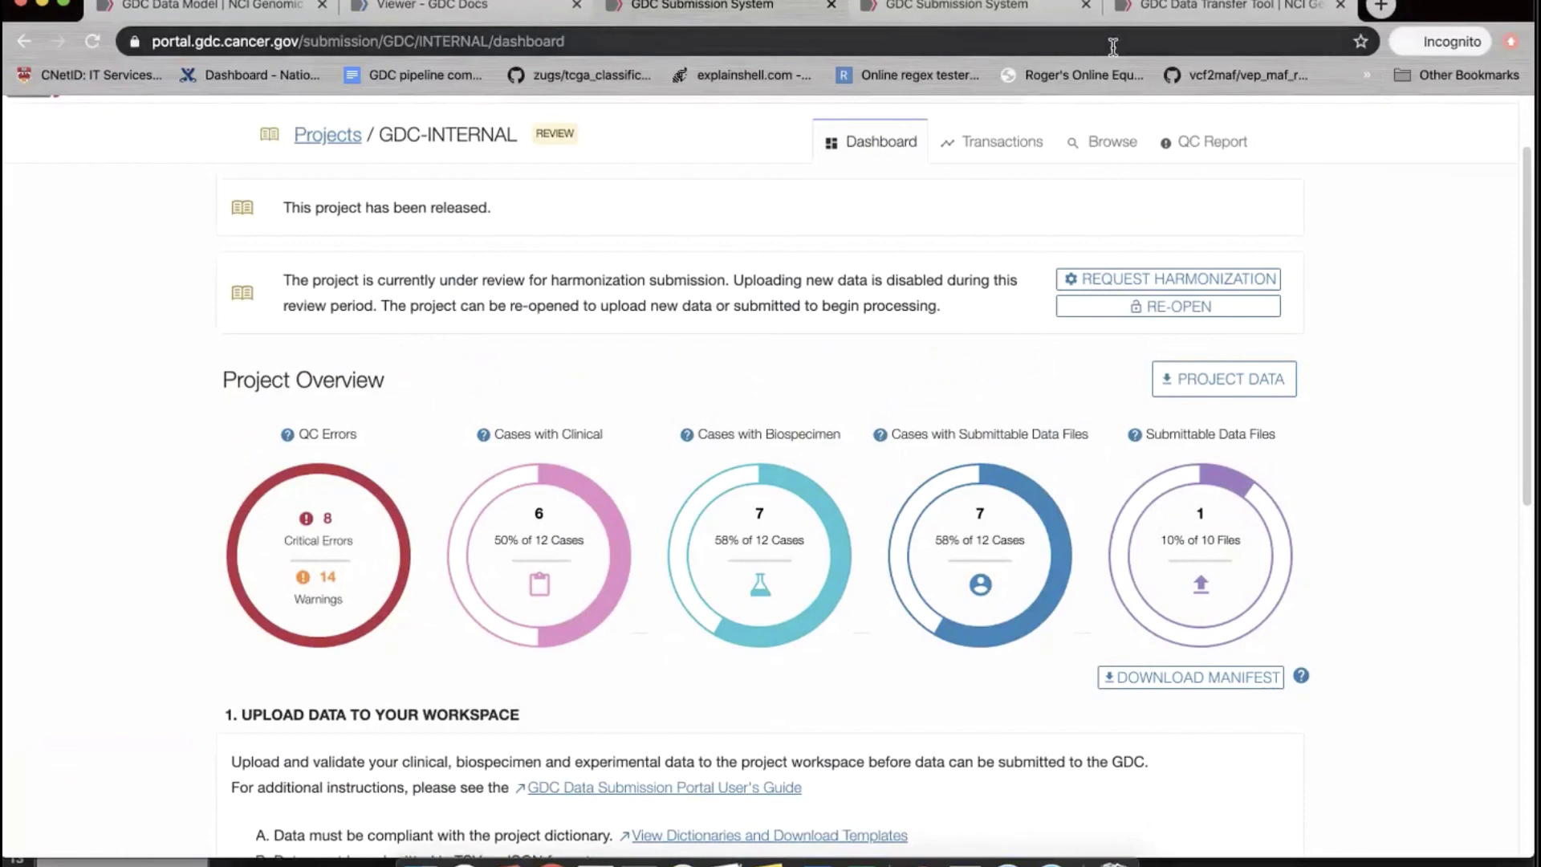
Look at the GDC Data Transfer Tool page and the GraphiQL query result, and return to the GDC-INTERNAL dashboard
{"action": "left_click", "coordinate": [1144, 8]}
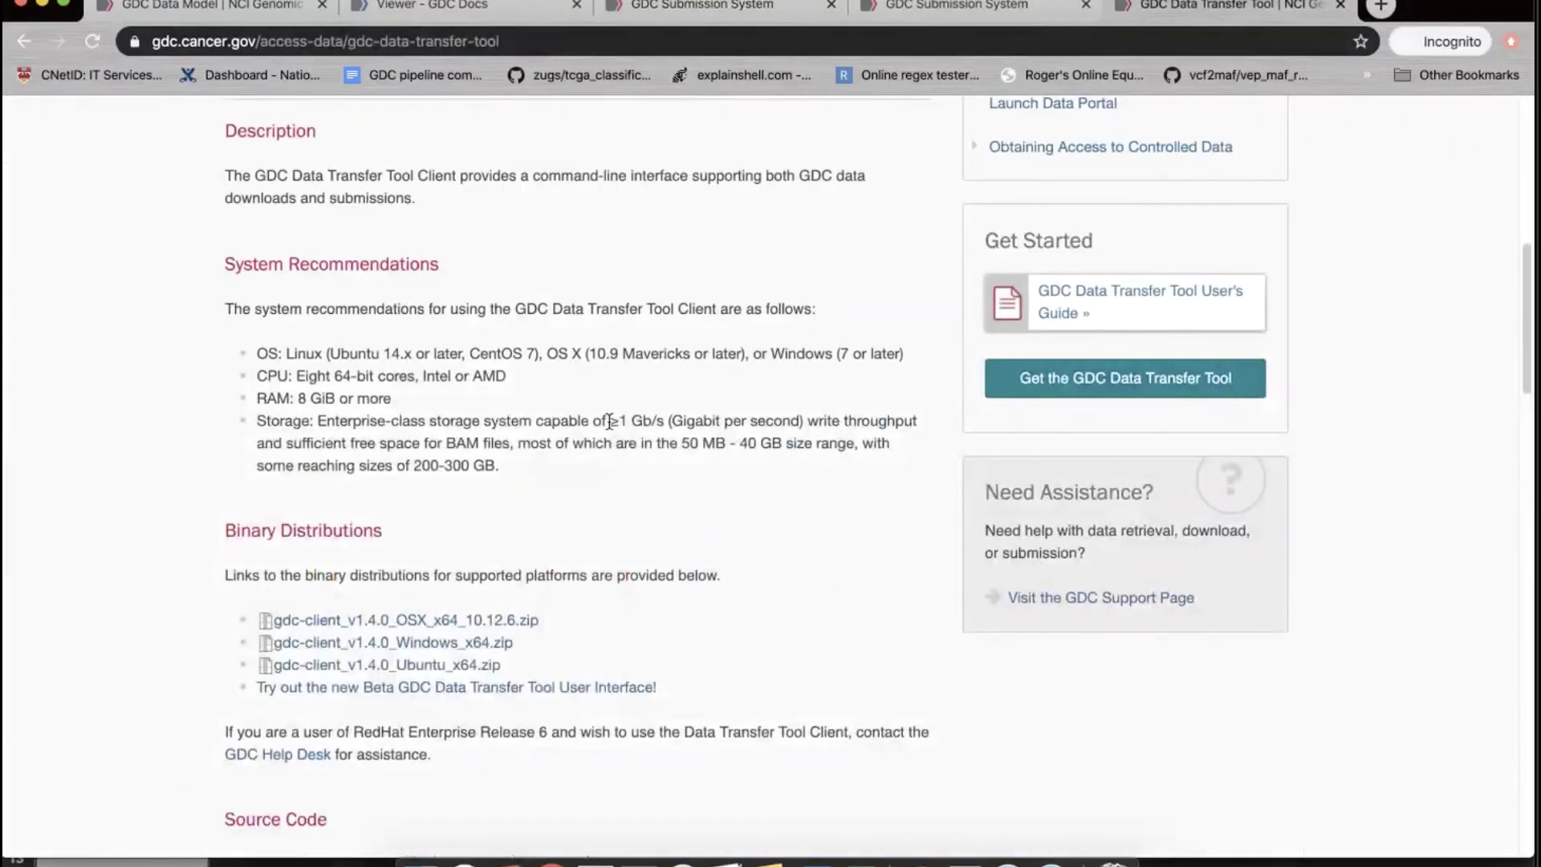
{"action": "left_click", "coordinate": [964, 8]}
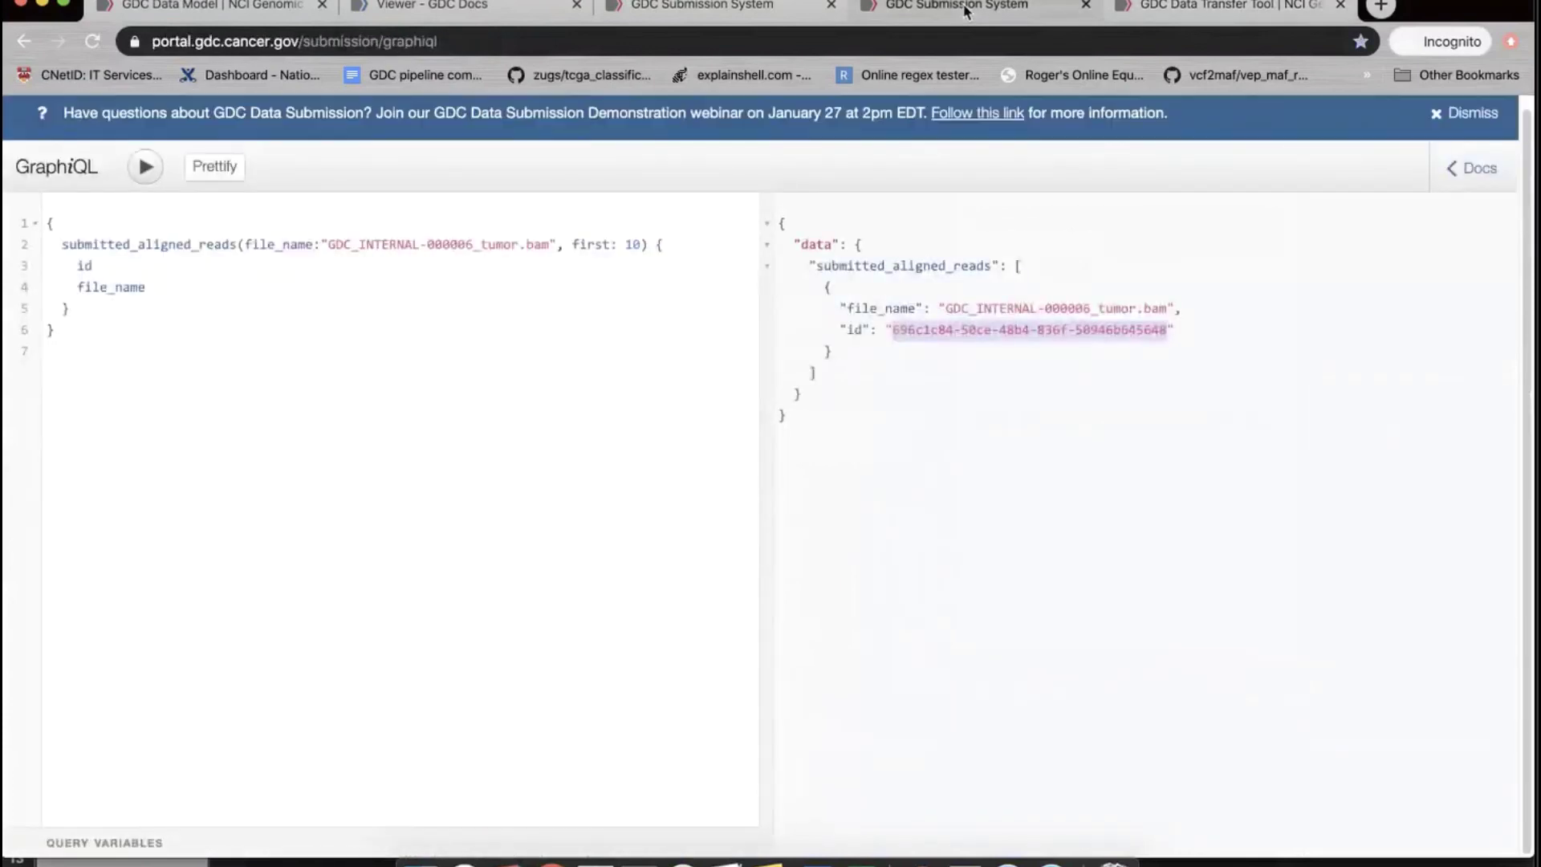
{"action": "left_click", "coordinate": [759, 14]}
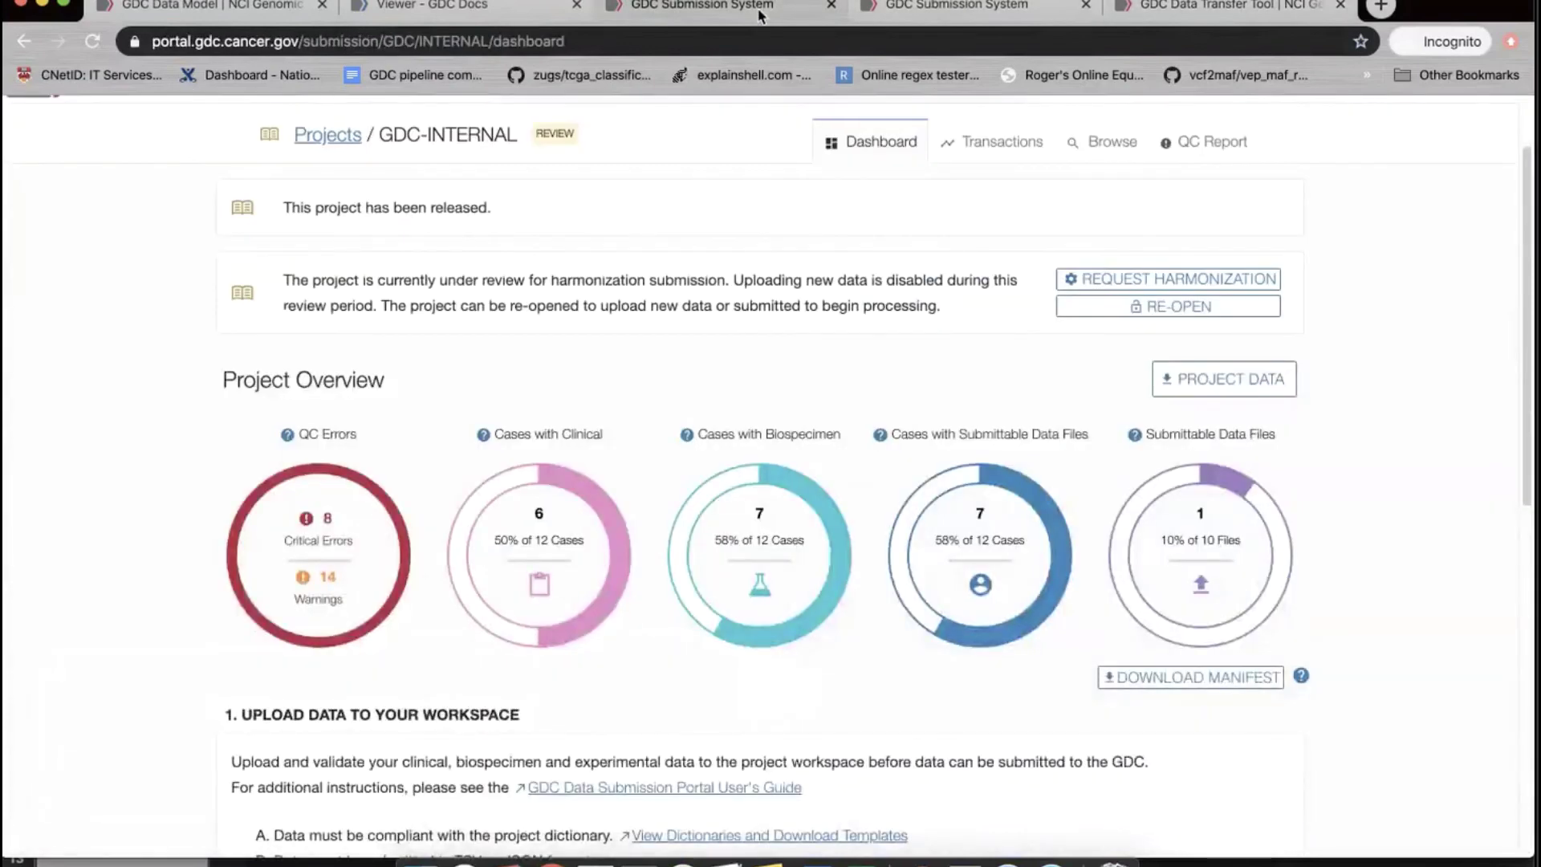